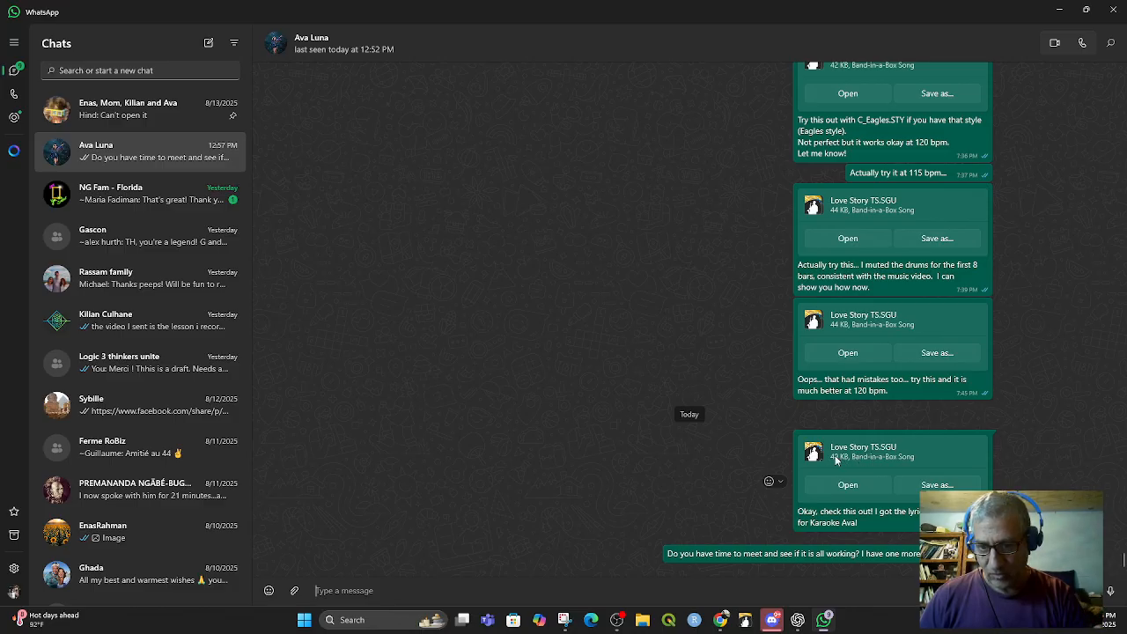
- Open the Love Story TS.SGU attachment from the chat in Band-in-a-Box, declining to load the auto-saved song
{"action": "left_click", "coordinate": [848, 486]}
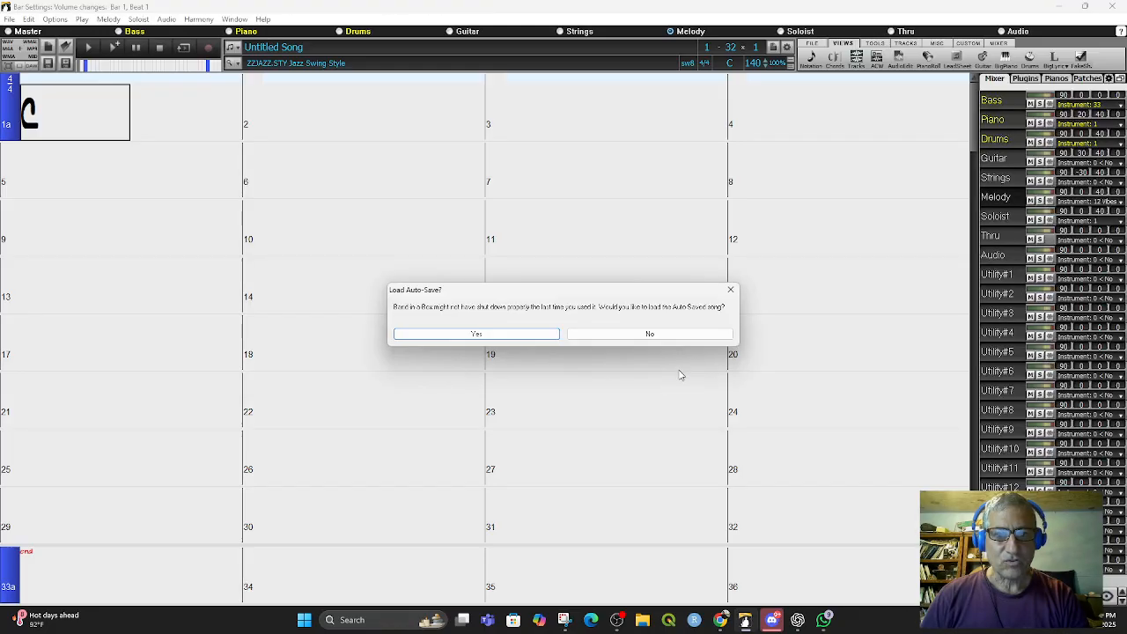
{"action": "left_click", "coordinate": [650, 334]}
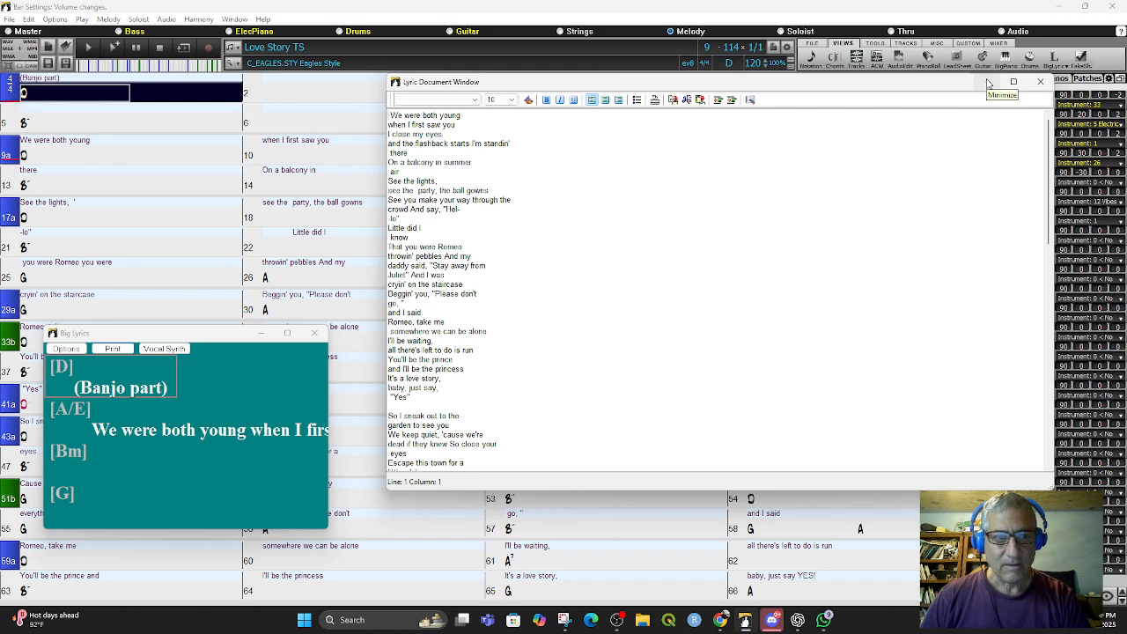
- Rearrange the lyrics windows, maximizing the Big Lyrics window and minimizing the Lyric Document Window
{"action": "left_click_drag", "start_coordinate": [928, 88], "coordinate": [963, 204]}
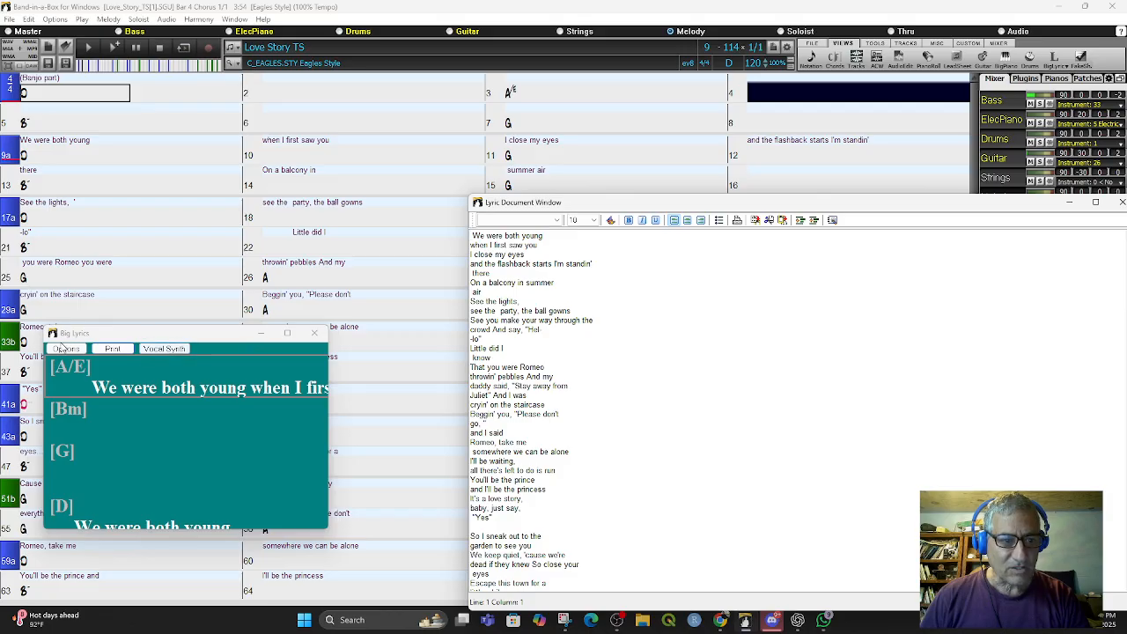
{"action": "left_click", "coordinate": [286, 334]}
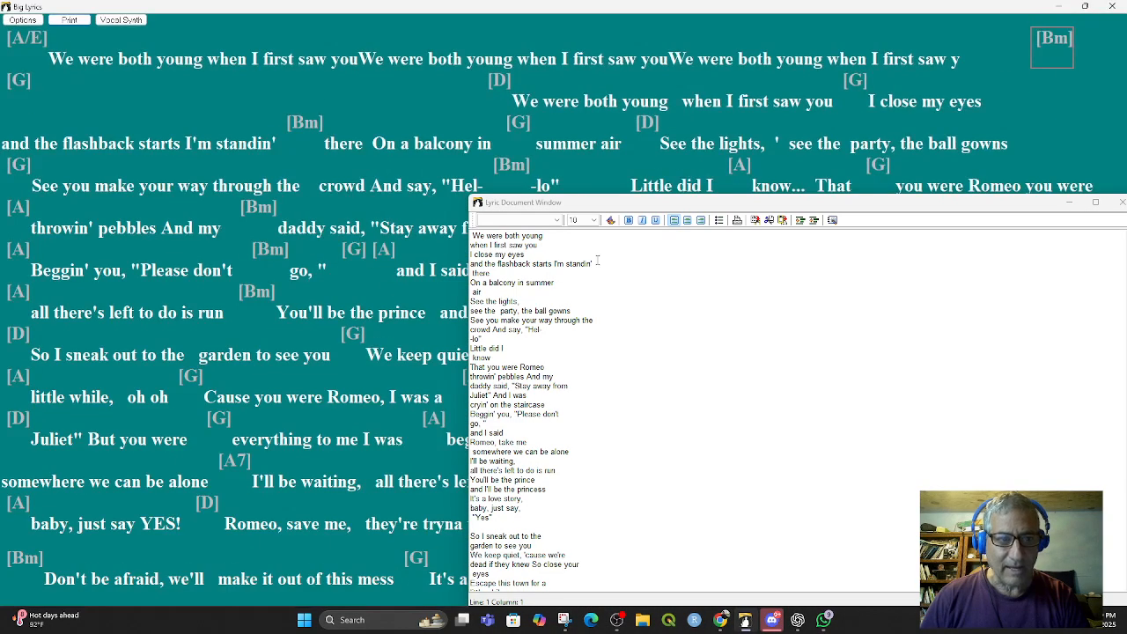
{"action": "left_click_drag", "start_coordinate": [948, 203], "coordinate": [842, 226]}
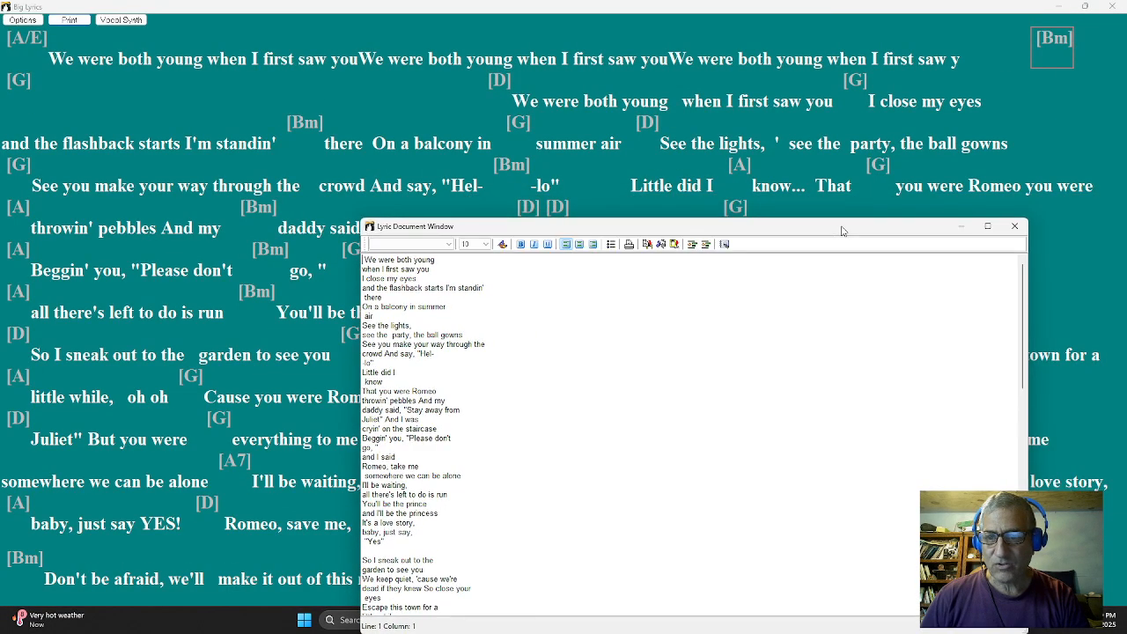
{"action": "left_click", "coordinate": [960, 227]}
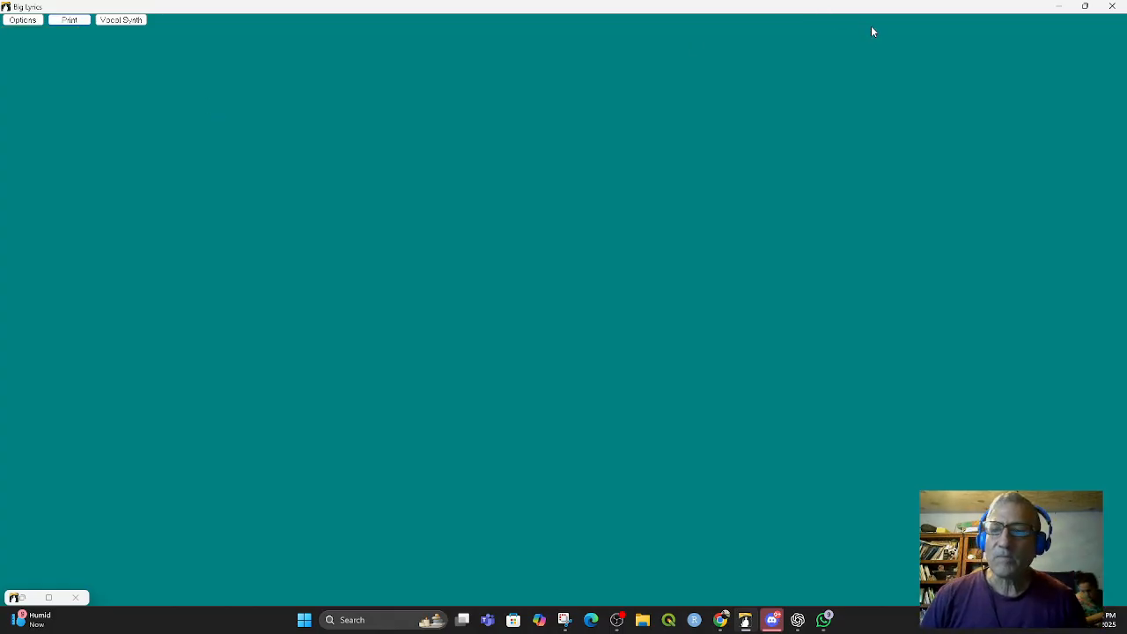
- Close the Big Lyrics window and decline loading the auto-saved song again
{"action": "left_click", "coordinate": [1112, 6]}
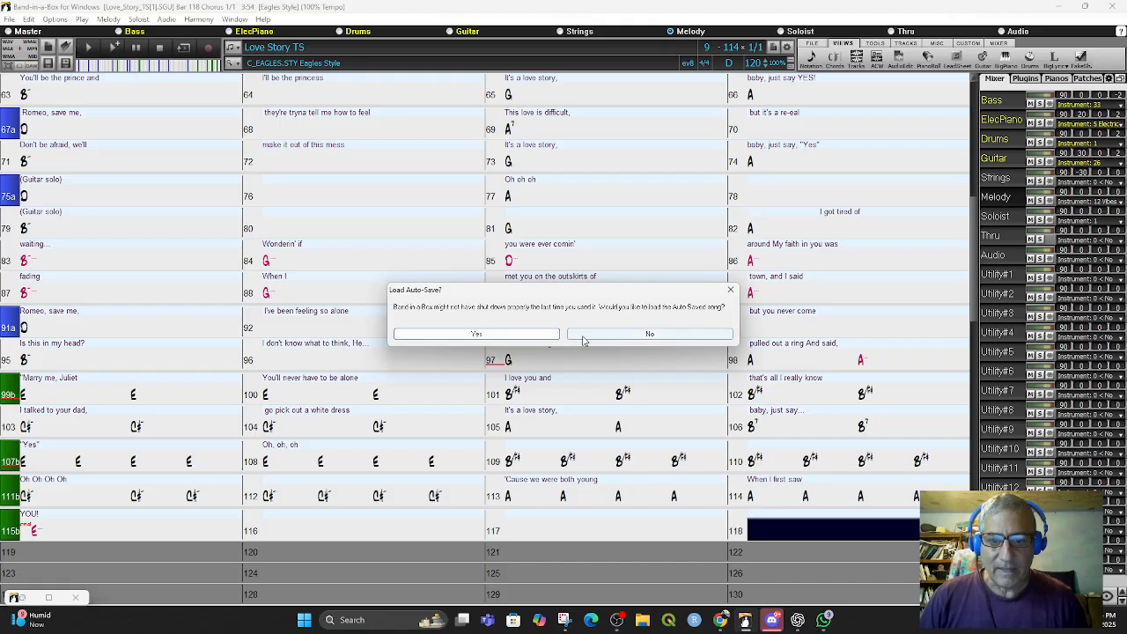
{"action": "left_click", "coordinate": [593, 336]}
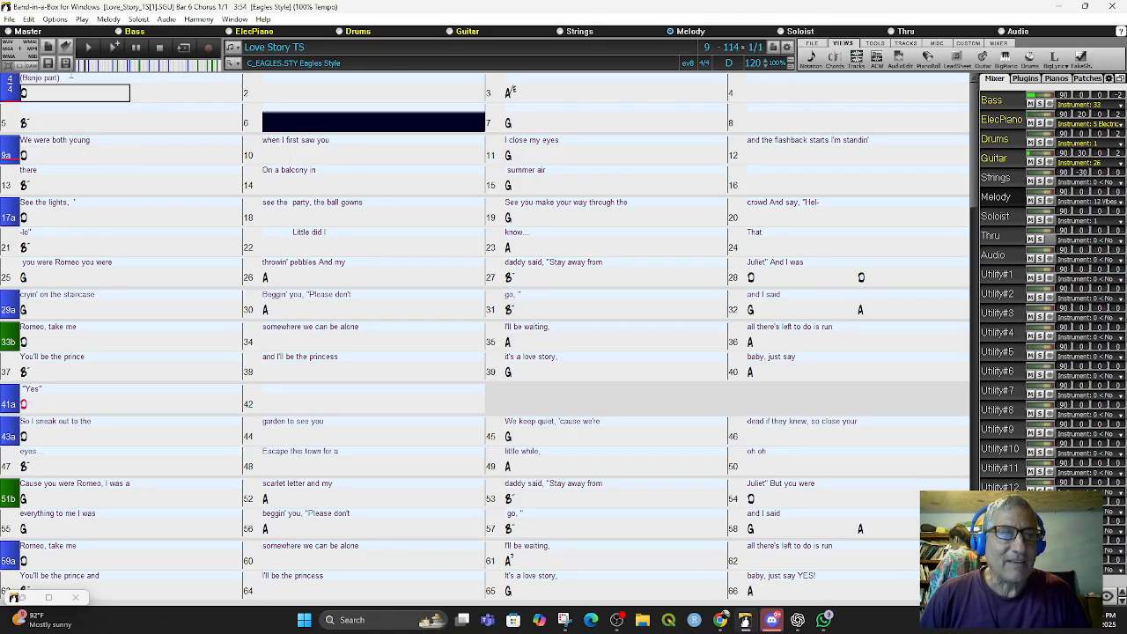
- Try to save the song under its current name and dismiss the resulting message
{"action": "left_click", "coordinate": [9, 18]}
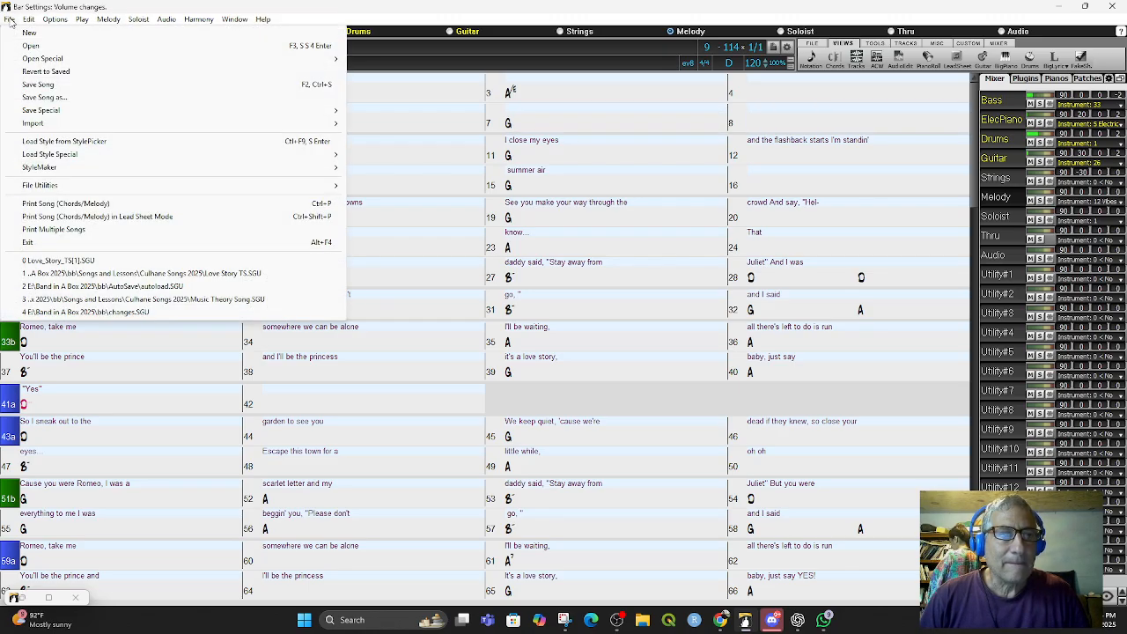
{"action": "left_click", "coordinate": [38, 85]}
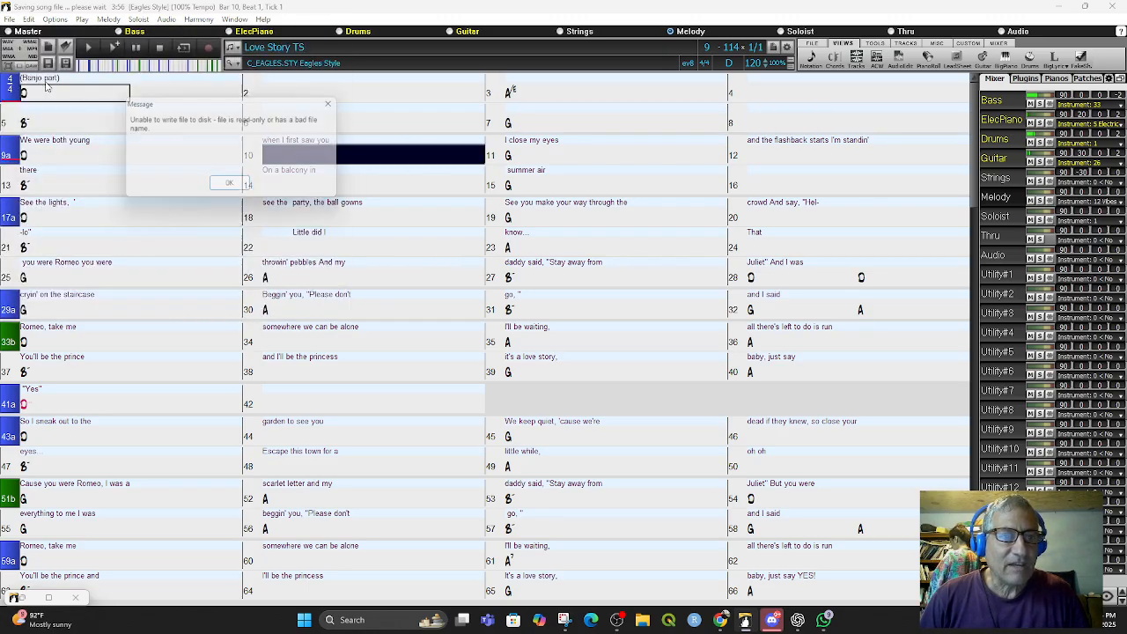
{"action": "left_click", "coordinate": [232, 187]}
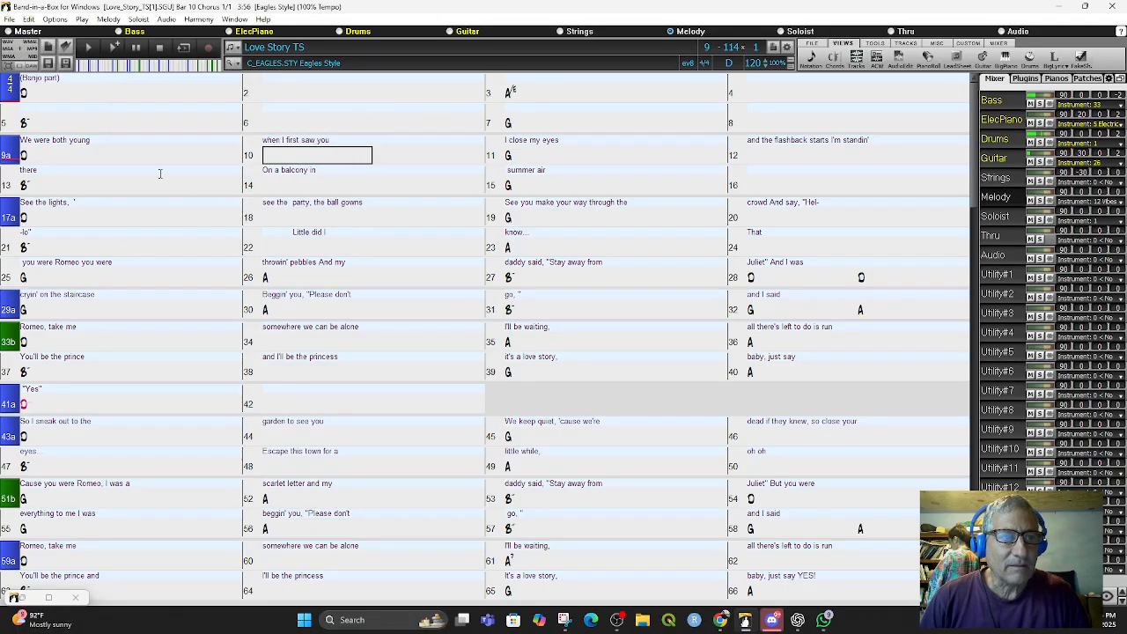
{"action": "left_click", "coordinate": [5, 19]}
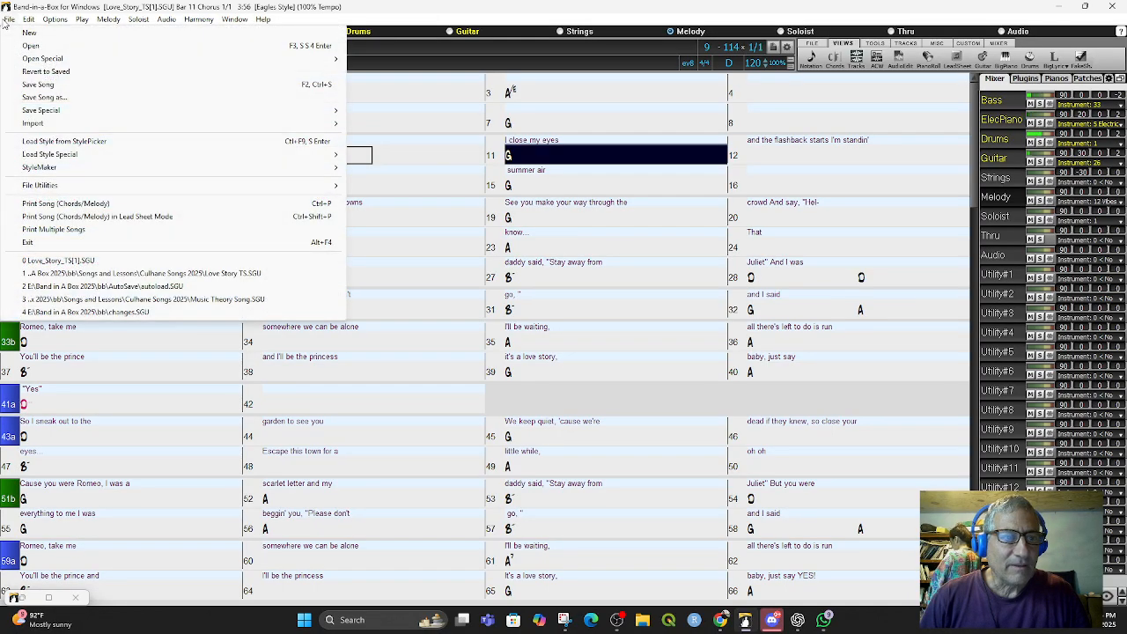
{"action": "left_click", "coordinate": [618, 16]}
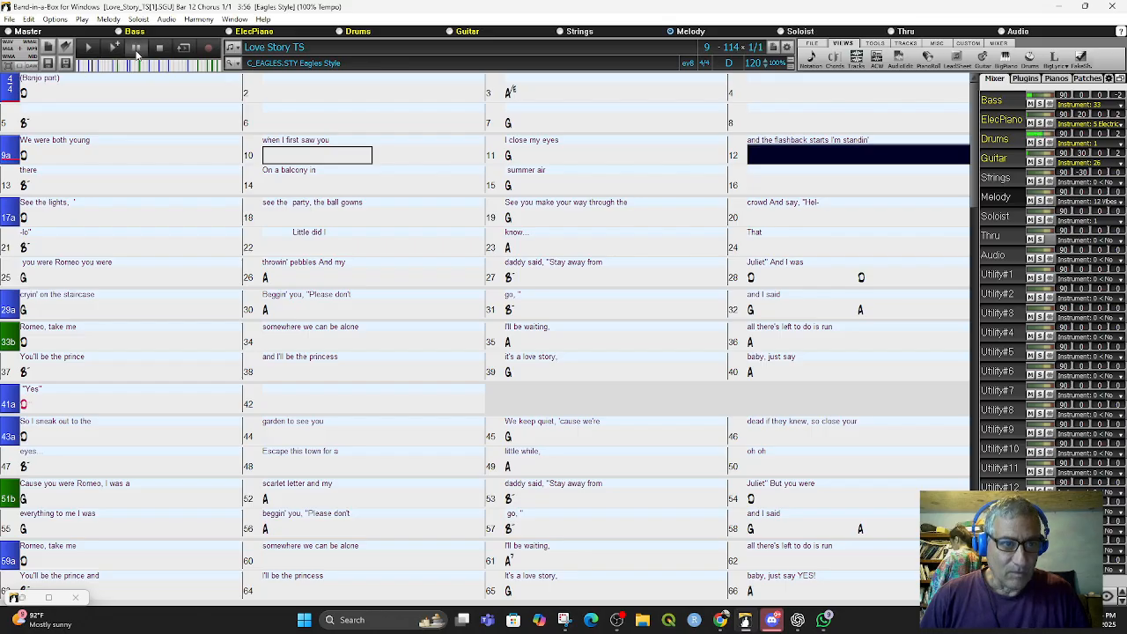
{"action": "left_click", "coordinate": [136, 51]}
- Save the song as a new file named Love_Story_TS WhatsApp
{"action": "left_click", "coordinate": [11, 22]}
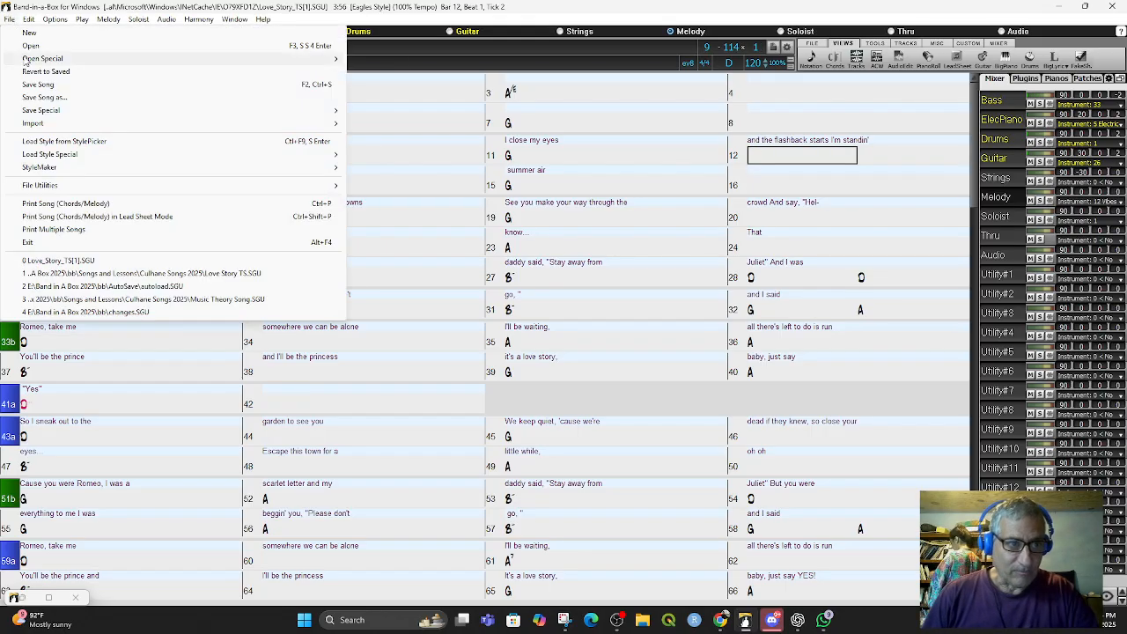
{"action": "left_click", "coordinate": [57, 101]}
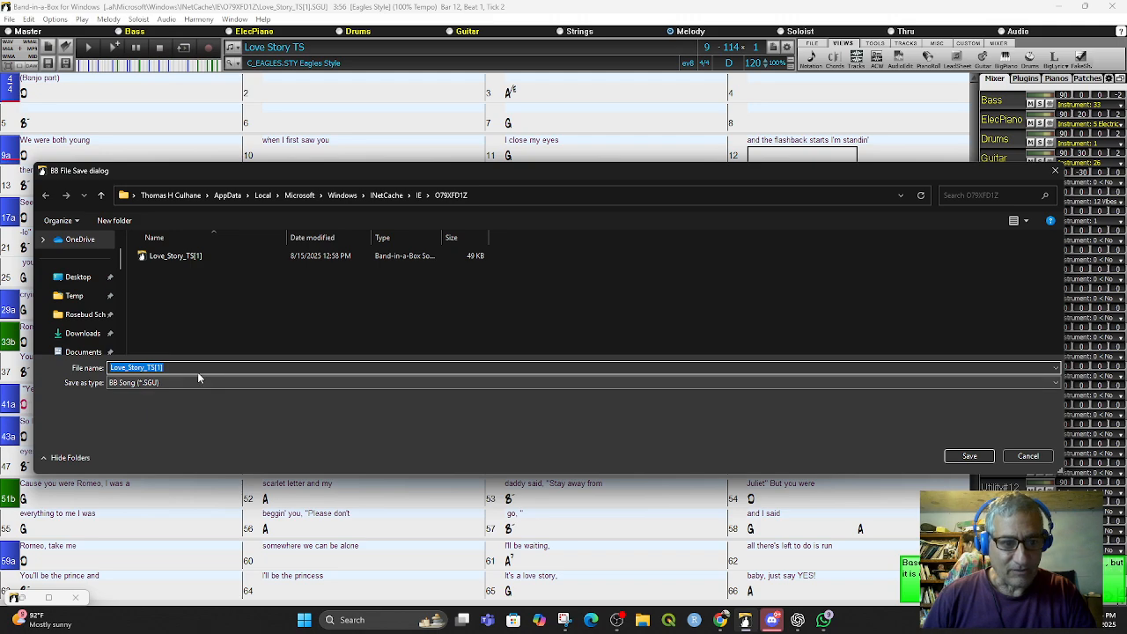
{"action": "left_click", "coordinate": [178, 369]}
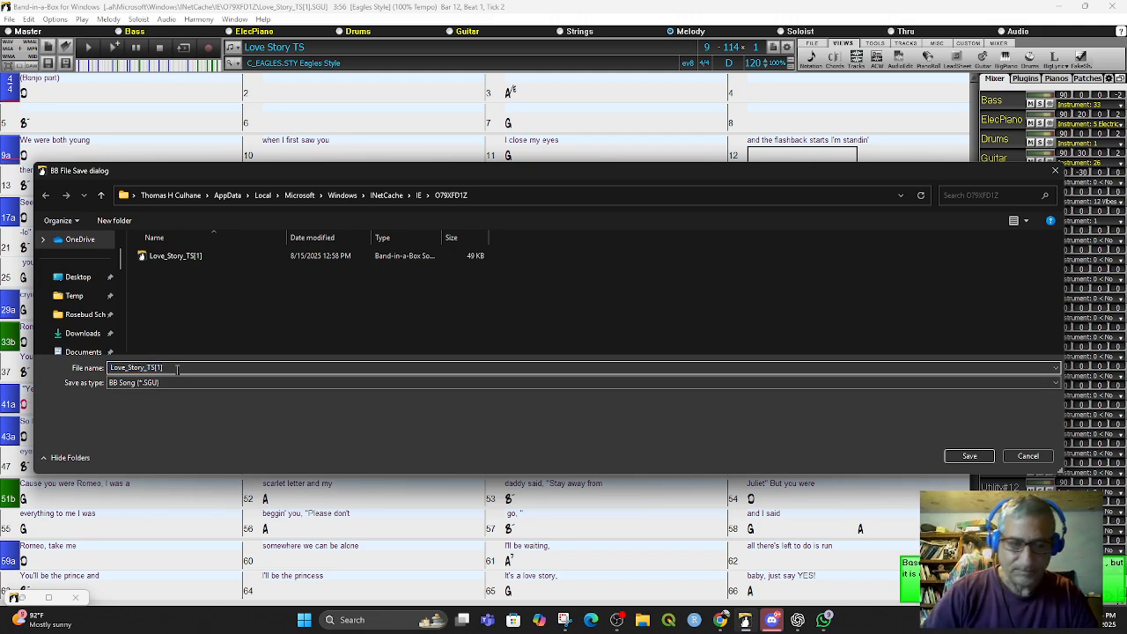
{"action": "key", "text": "BackSpace"}
{"action": "key", "text": "BackSpace"}
{"action": "key", "text": "BackSpace"}
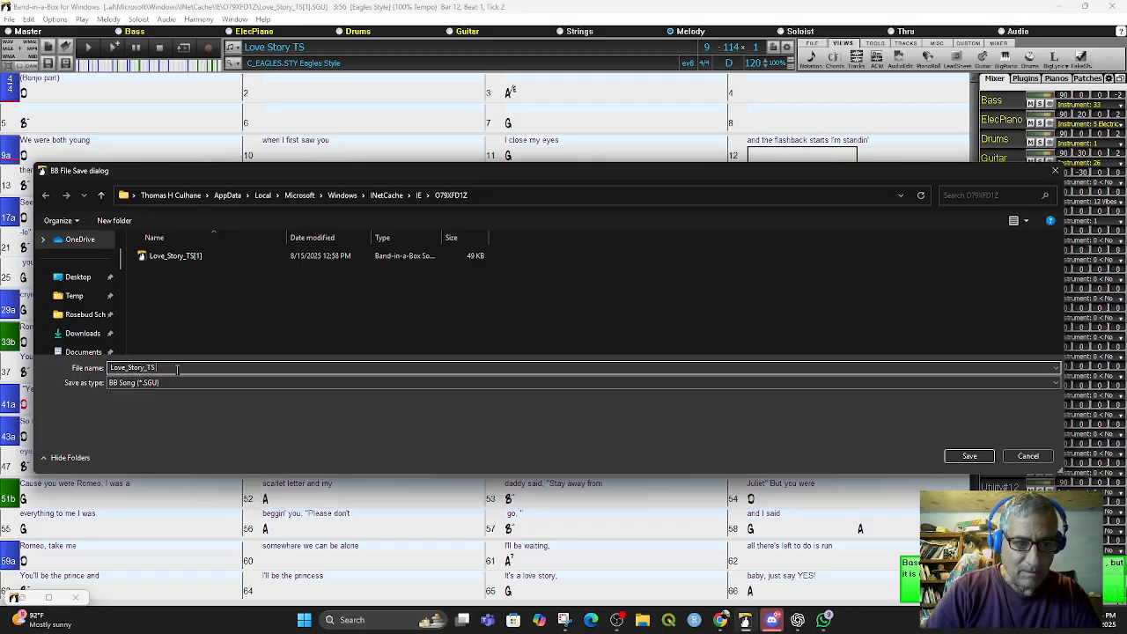
{"action": "type", "text": "WhatsApp"}
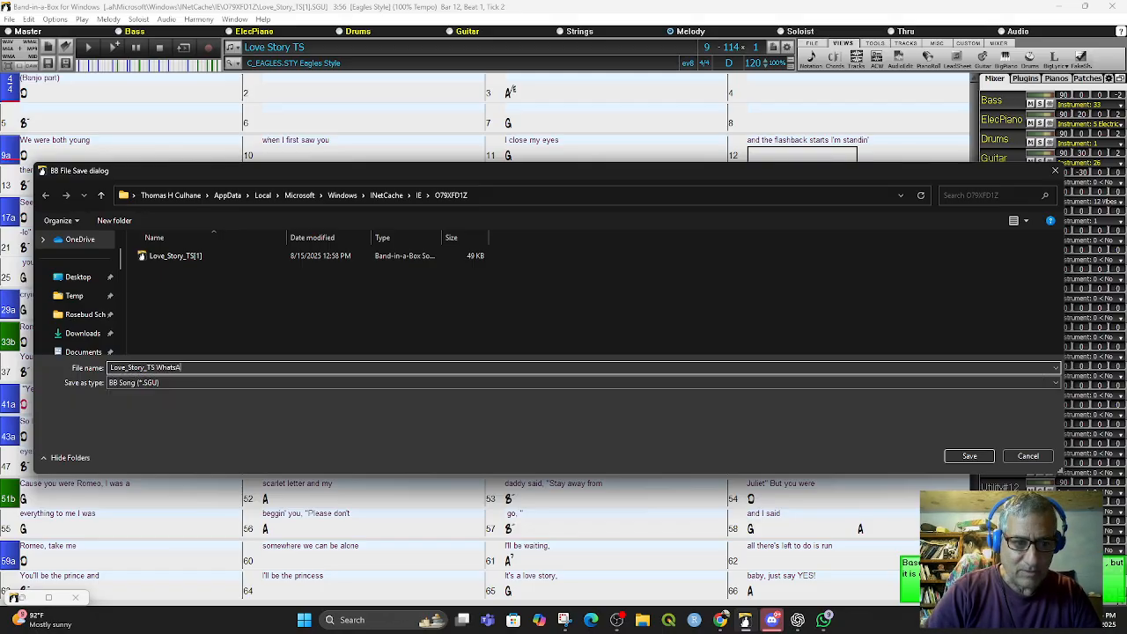
{"action": "left_click", "coordinate": [967, 456]}
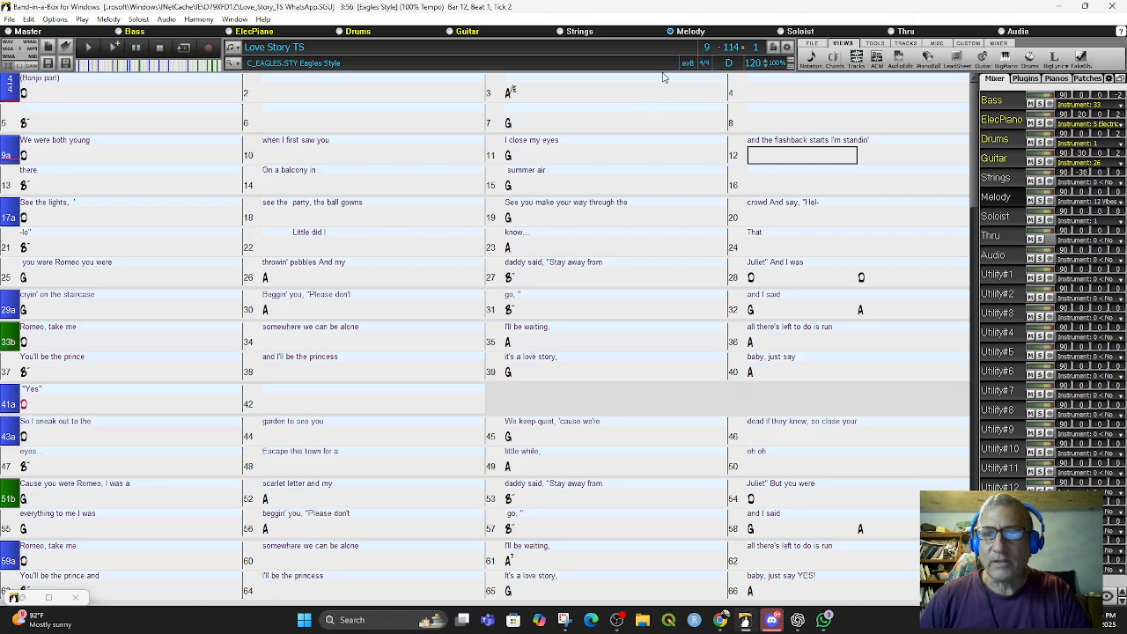
- Hide the Bar Lyrics layer in the chord sheet, then show it again
{"action": "right_click", "coordinate": [834, 65]}
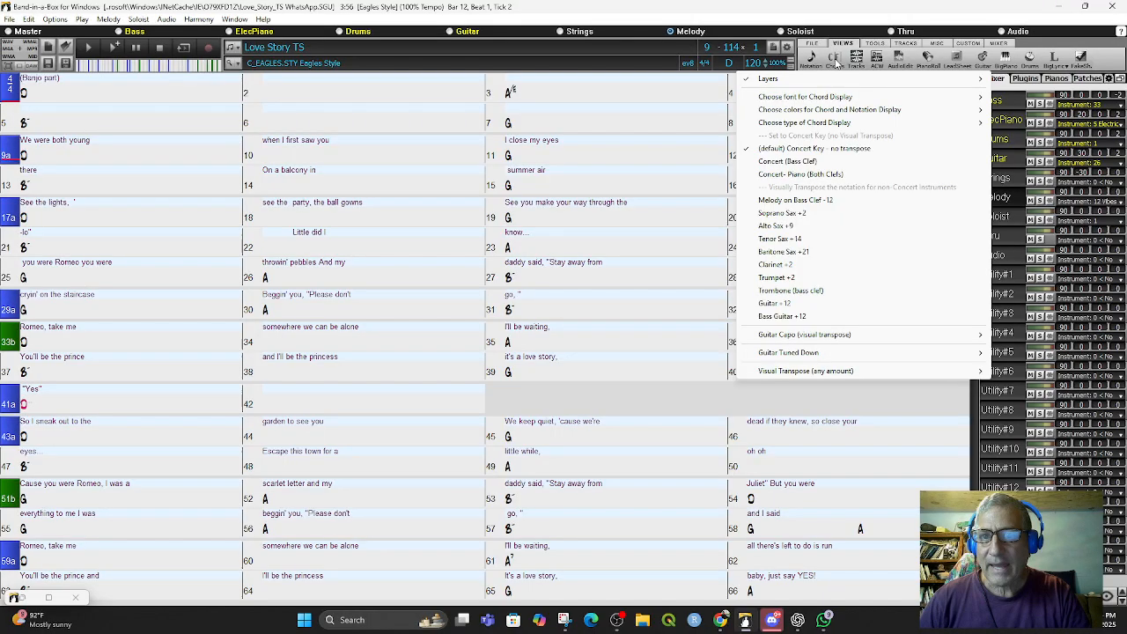
{"action": "mouse_move", "coordinate": [790, 80]}
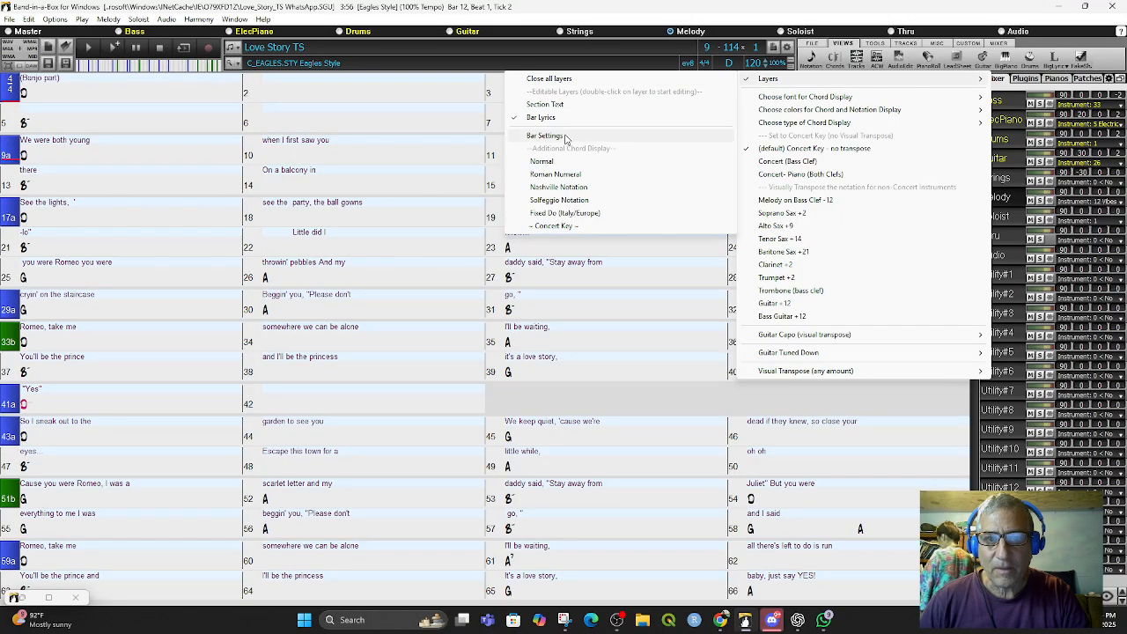
{"action": "left_click", "coordinate": [553, 122]}
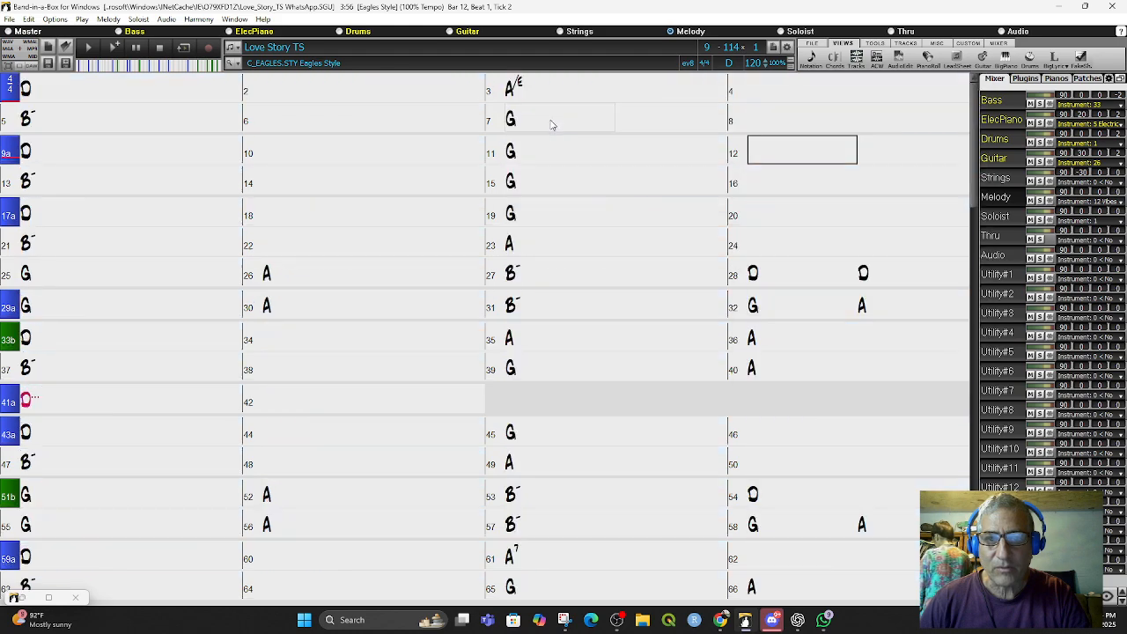
{"action": "left_click", "coordinate": [837, 68]}
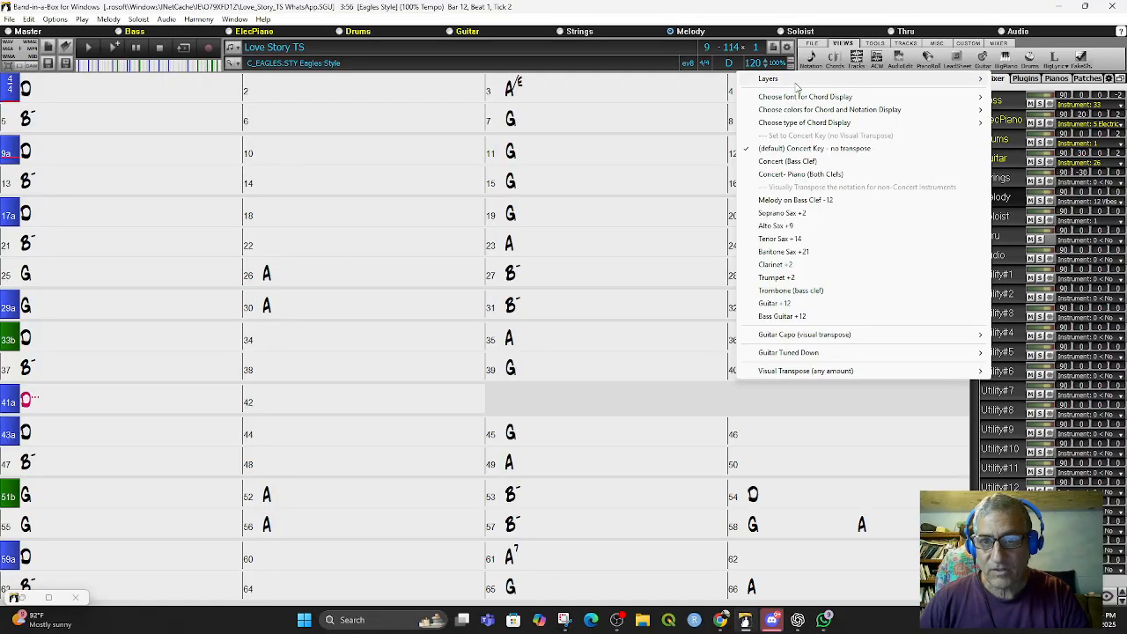
{"action": "mouse_move", "coordinate": [795, 81]}
{"action": "left_click", "coordinate": [557, 106]}
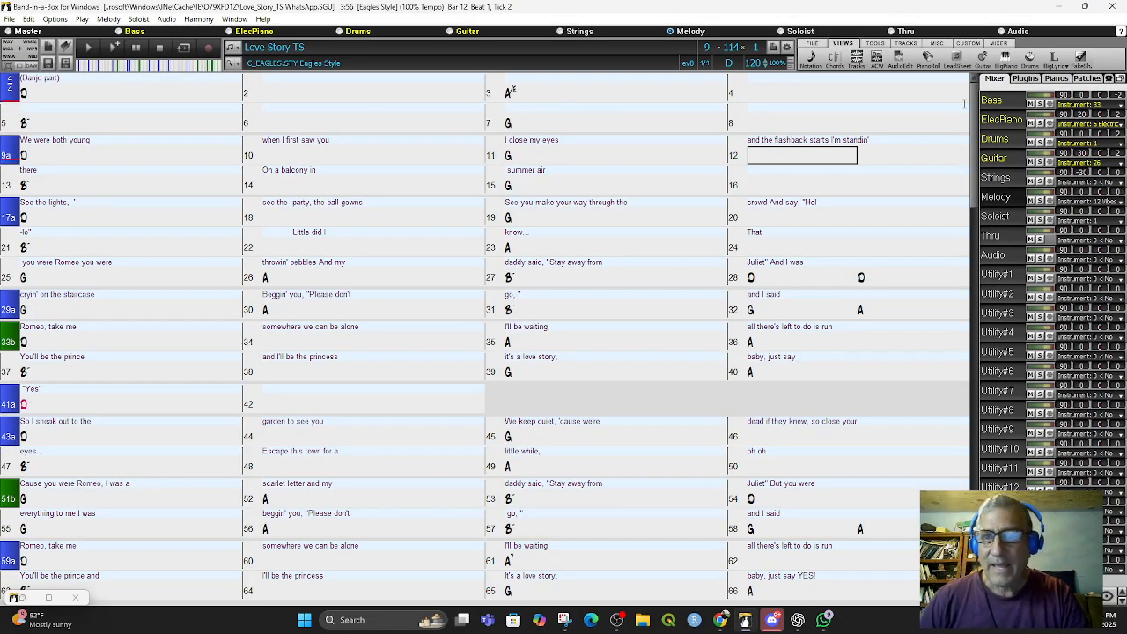
- Try to open the Lyric Document Window from the lyrics windows menu
{"action": "left_click", "coordinate": [1059, 60]}
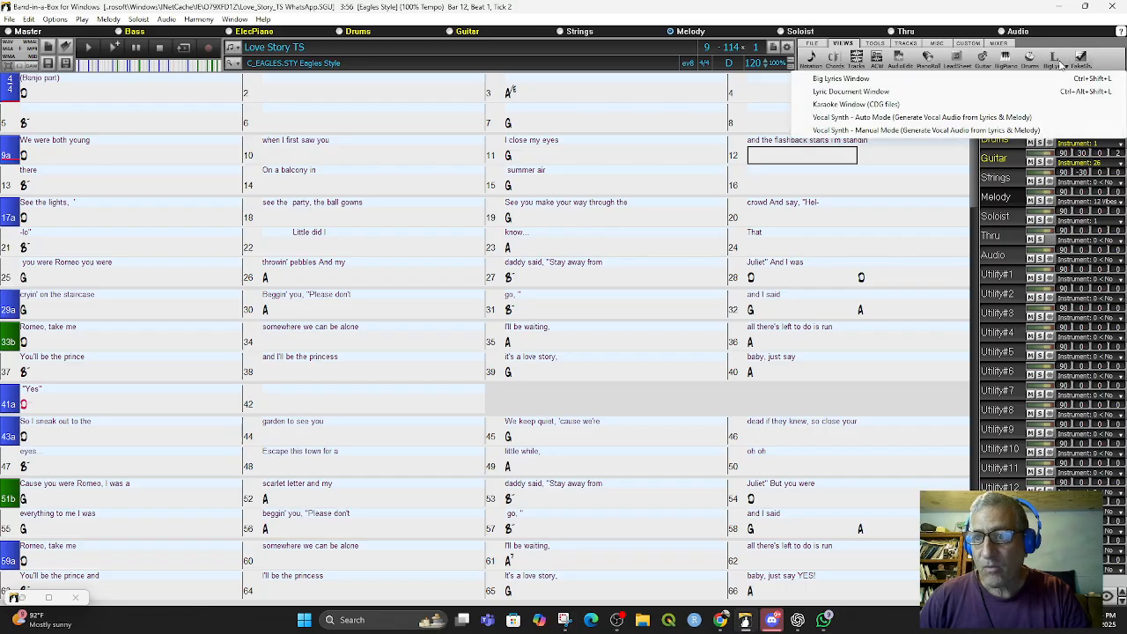
{"action": "left_click", "coordinate": [883, 95]}
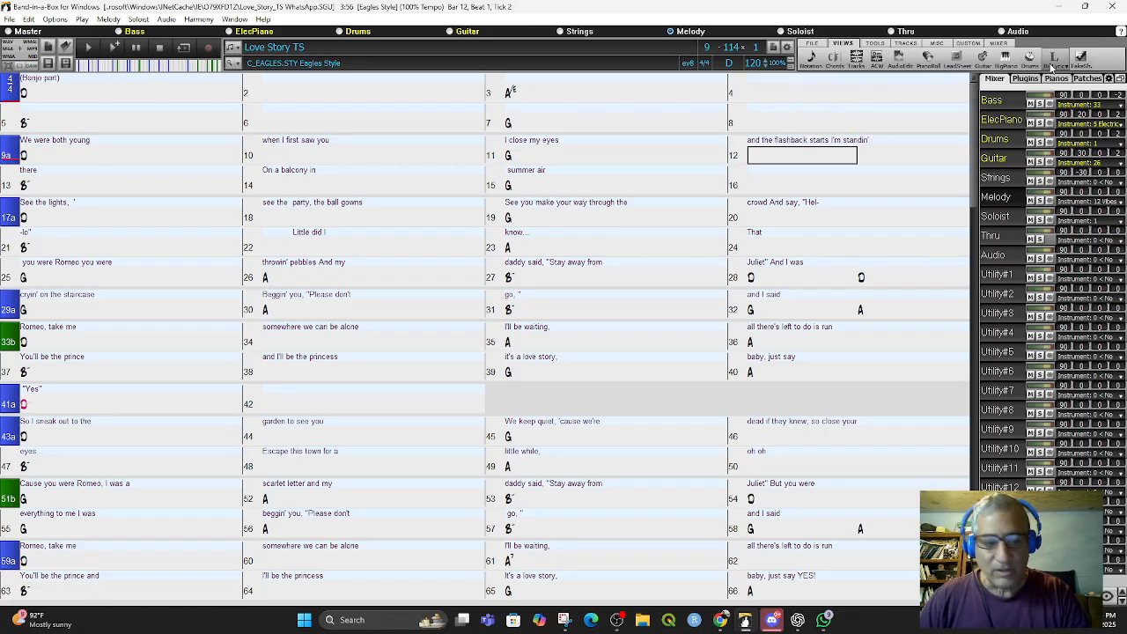
{"action": "left_click", "coordinate": [1052, 67]}
{"action": "left_click", "coordinate": [893, 95]}
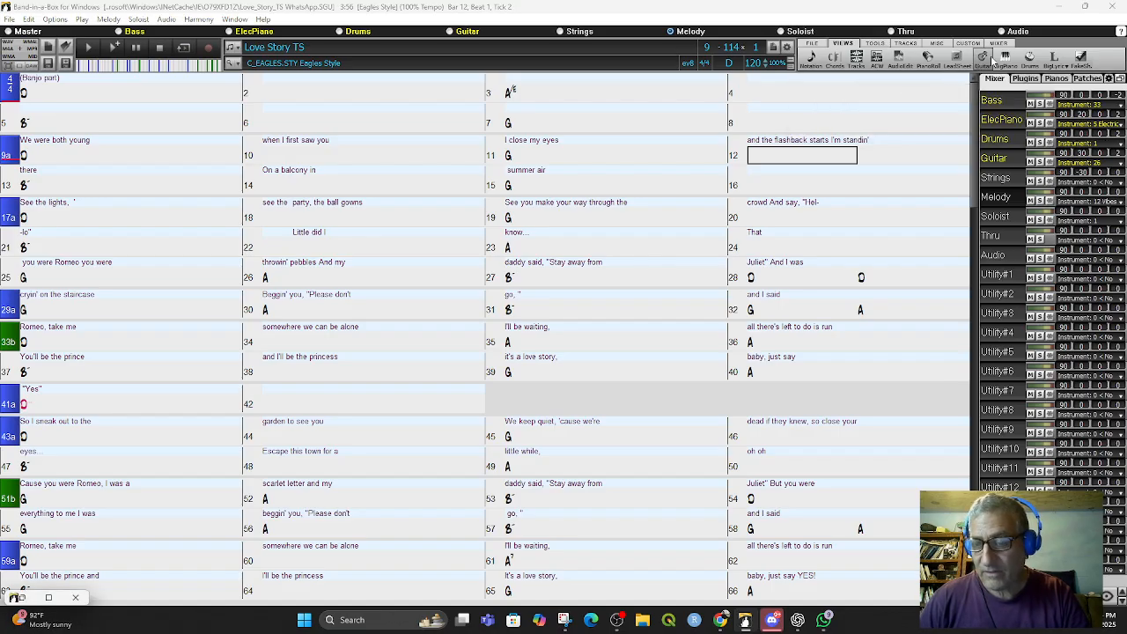
{"action": "left_click", "coordinate": [1060, 65]}
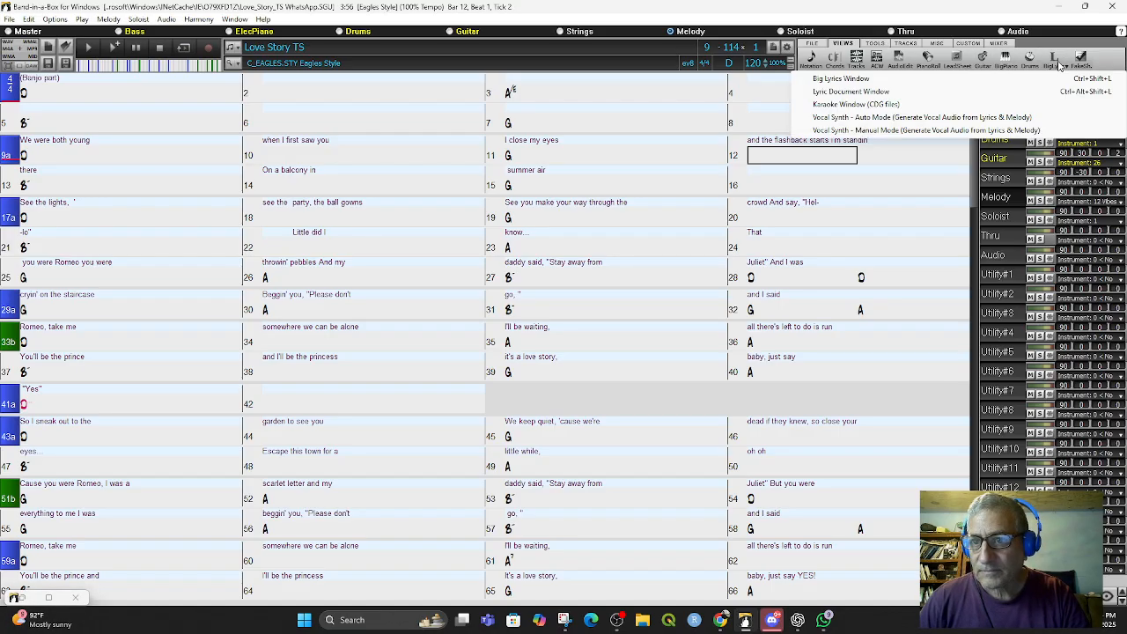
{"action": "left_click", "coordinate": [874, 95]}
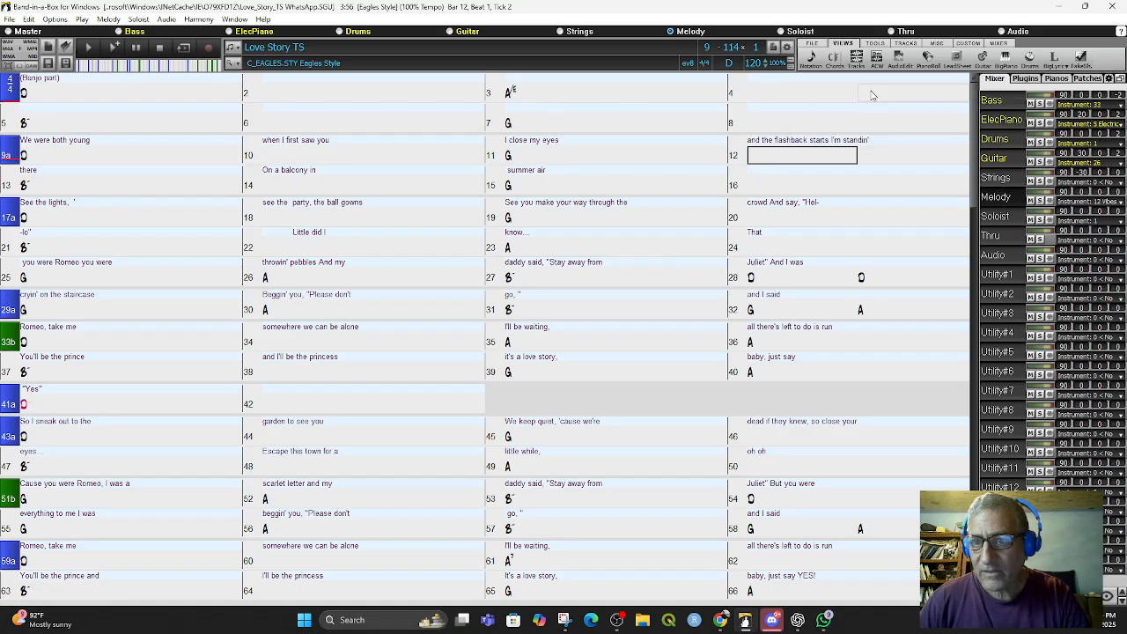
- Open the Big Lyrics Window and enlarge it to show several lines of lyrics
{"action": "left_click", "coordinate": [1061, 65]}
{"action": "left_click", "coordinate": [837, 78]}
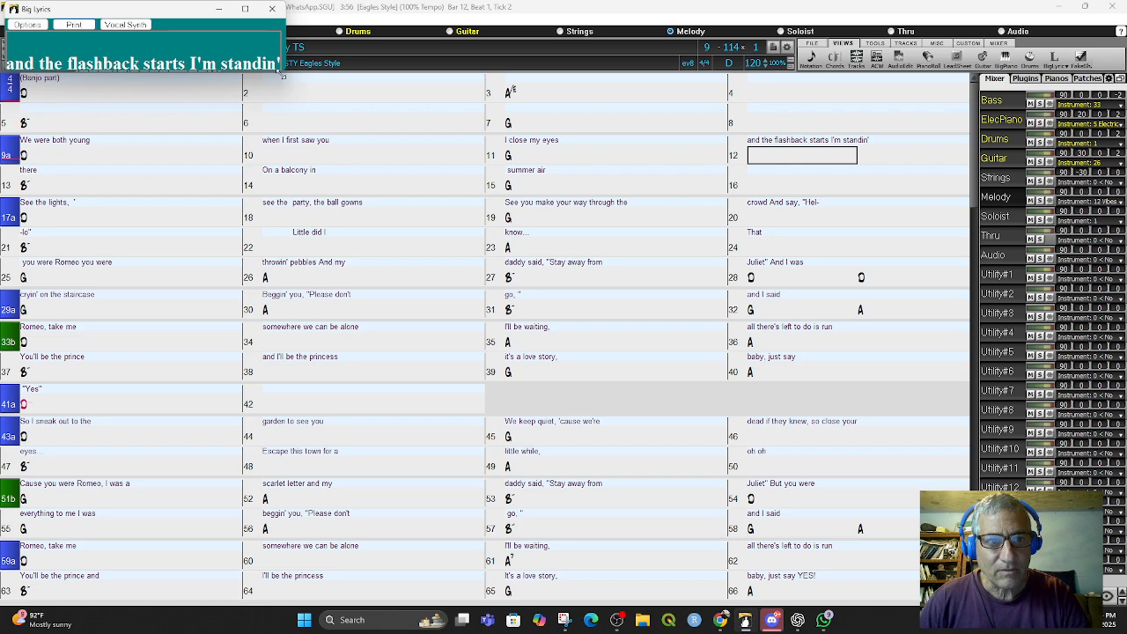
{"action": "left_click_drag", "start_coordinate": [283, 75], "coordinate": [473, 243]}
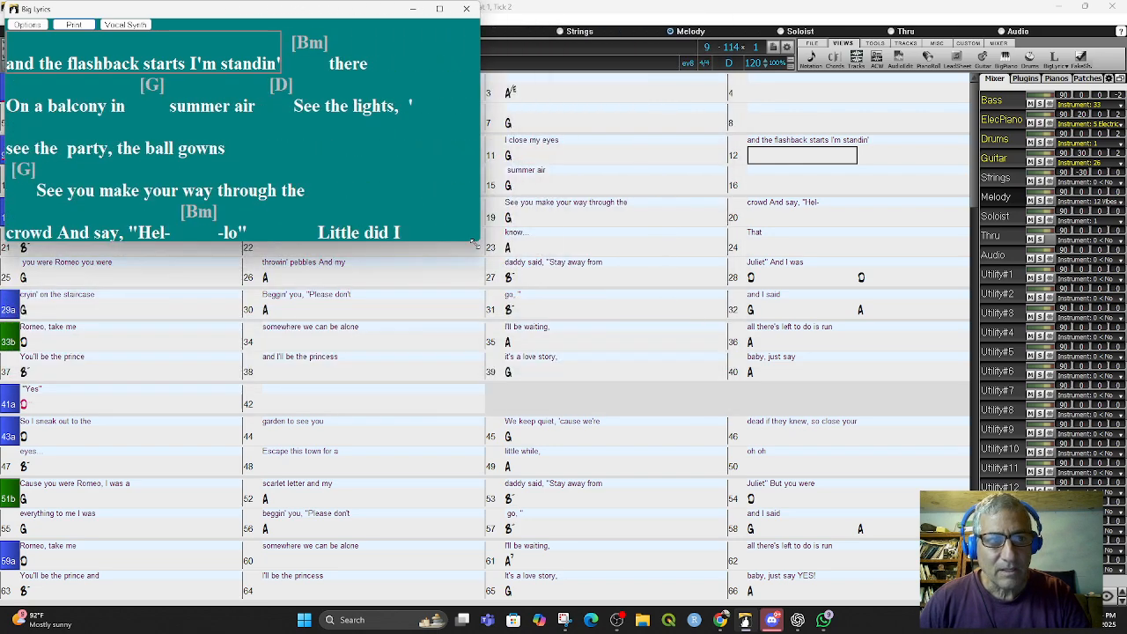
- Minimize, restore, and then close the Big Lyrics window
{"action": "left_click", "coordinate": [413, 8]}
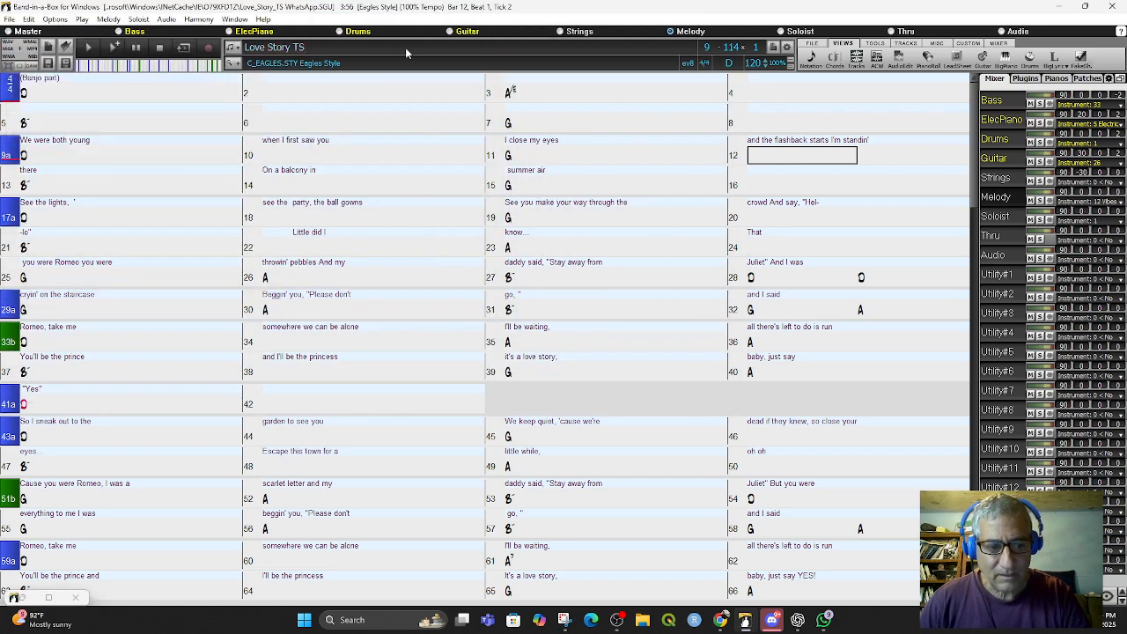
{"action": "double_click", "coordinate": [13, 598]}
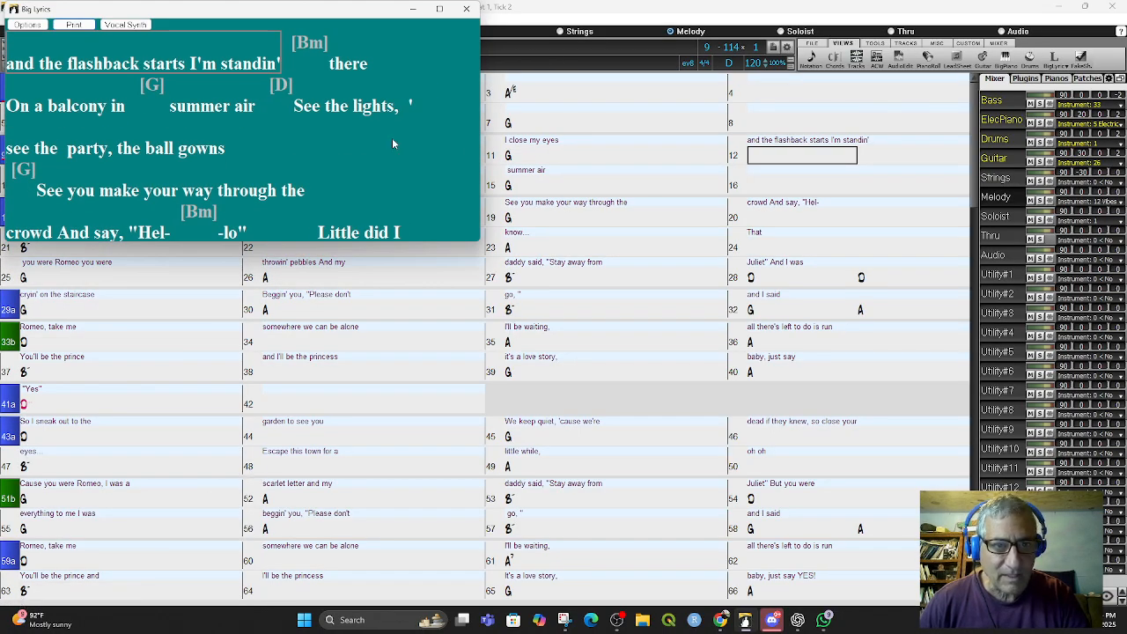
{"action": "left_click", "coordinate": [466, 9]}
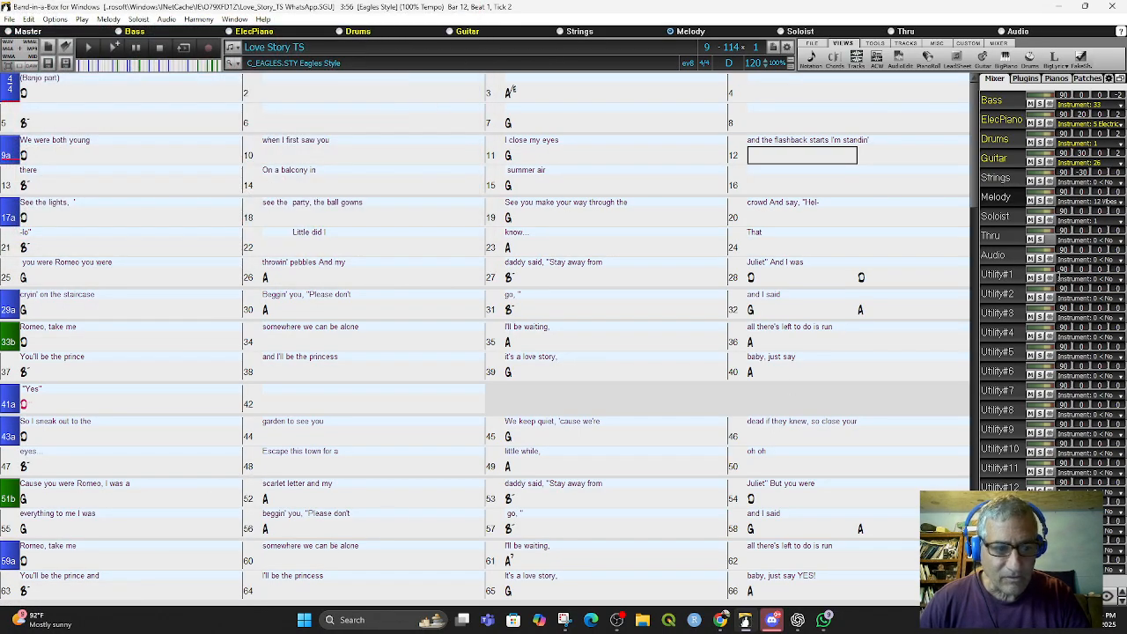
- Try to open the Karaoke Window (CDG files) from the lyrics windows menu, then dismiss the menu
{"action": "left_click", "coordinate": [1066, 63]}
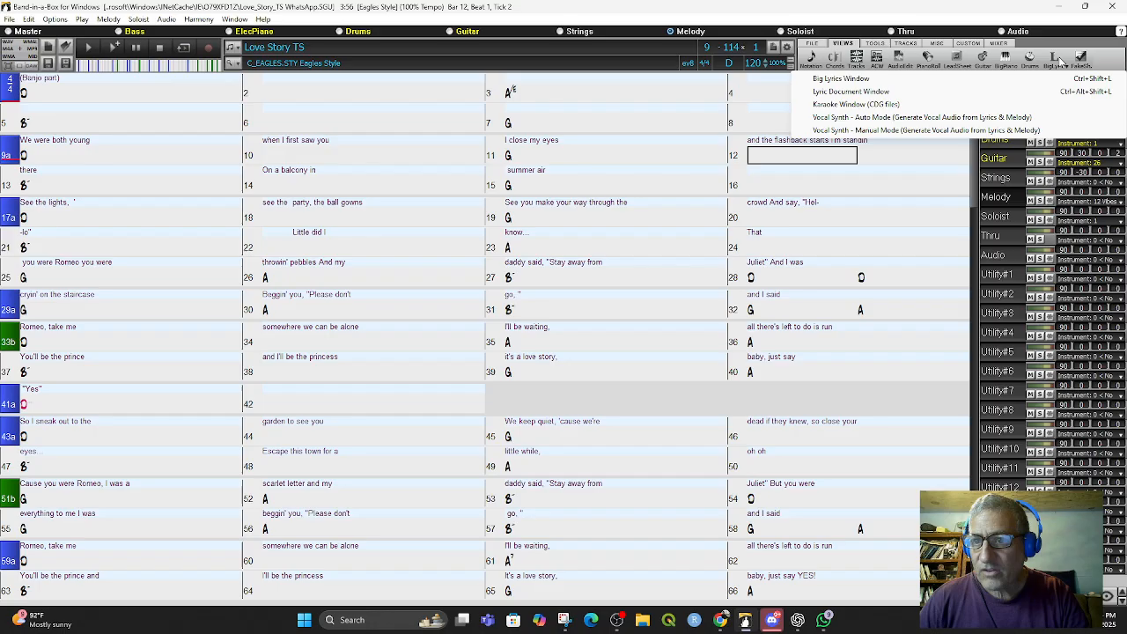
{"action": "left_click", "coordinate": [867, 107]}
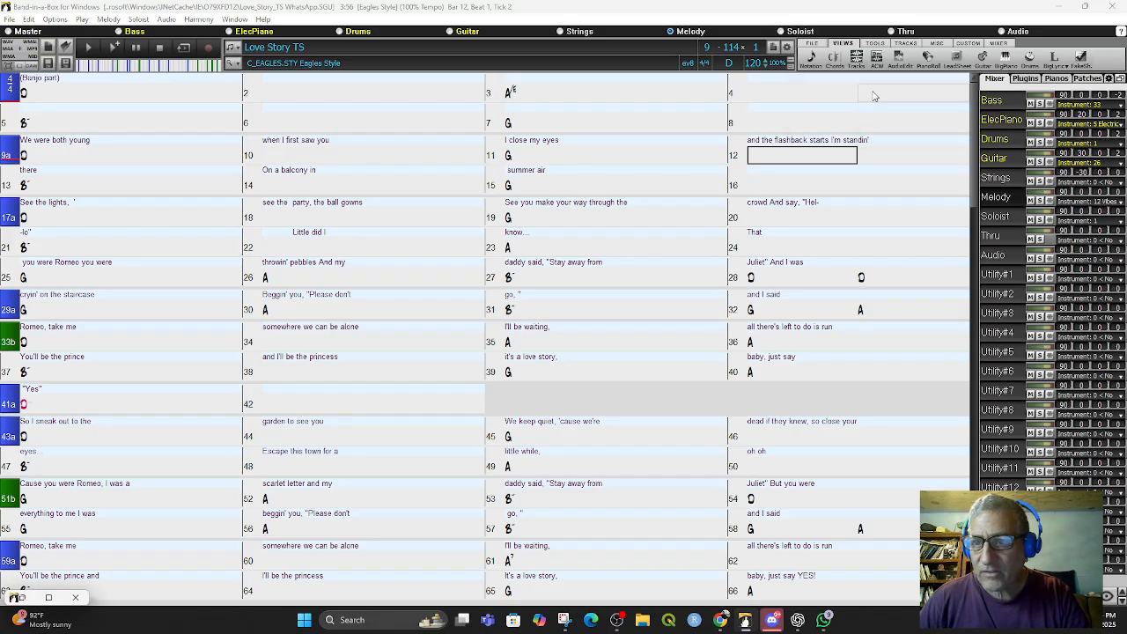
{"action": "left_click", "coordinate": [1066, 63]}
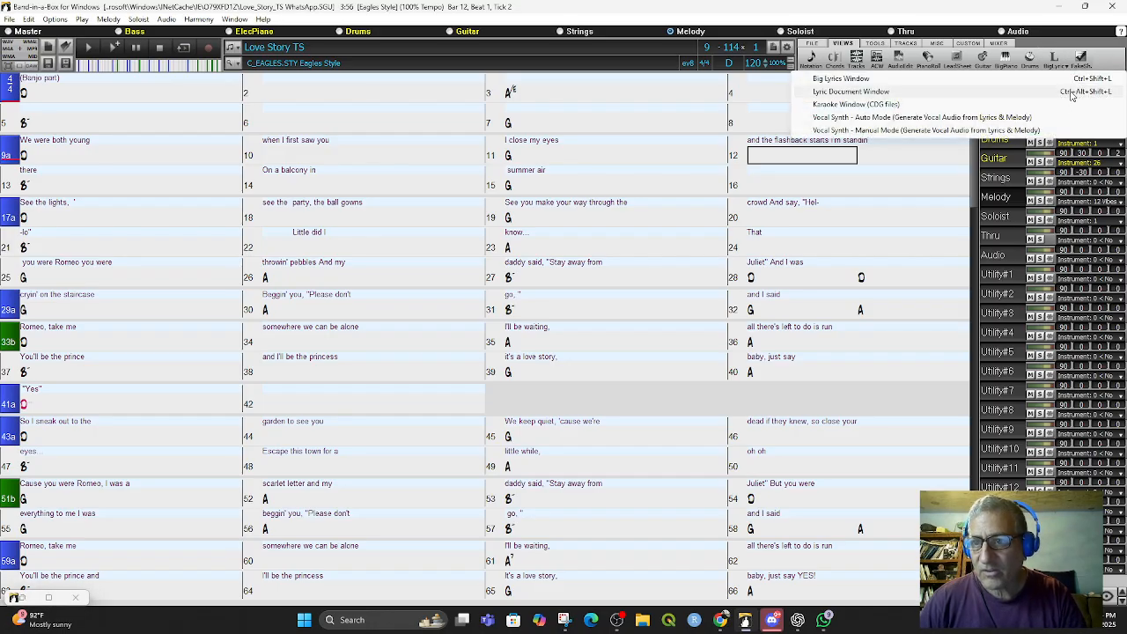
{"action": "left_click", "coordinate": [1046, 38]}
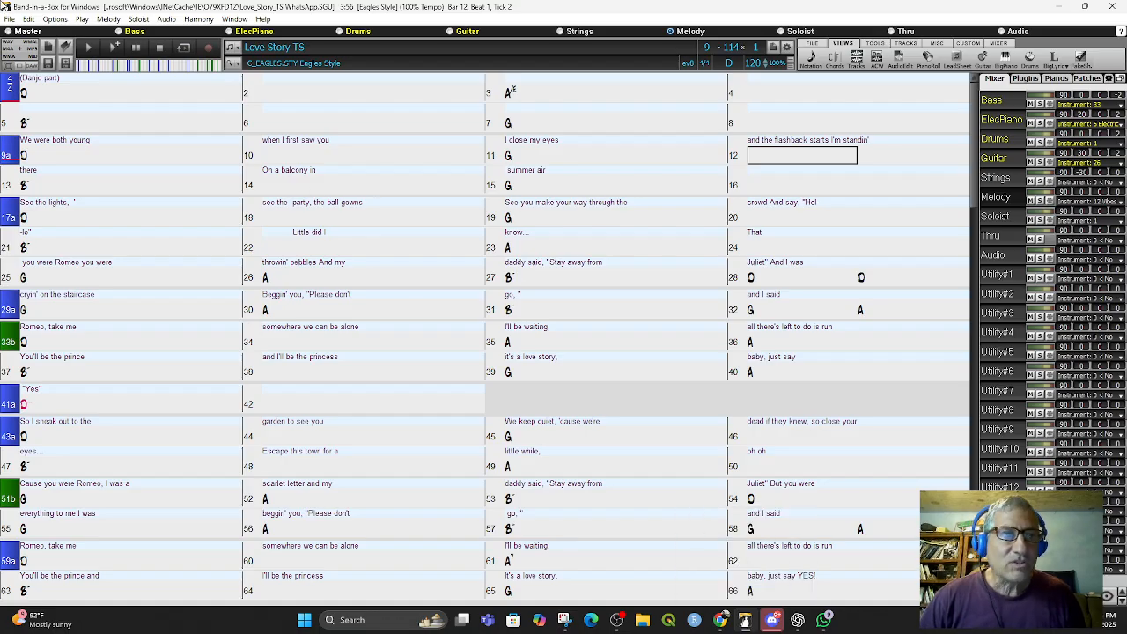
- Open the song file Love_Story_TS[1] from the same cache folder
{"action": "left_click", "coordinate": [8, 21]}
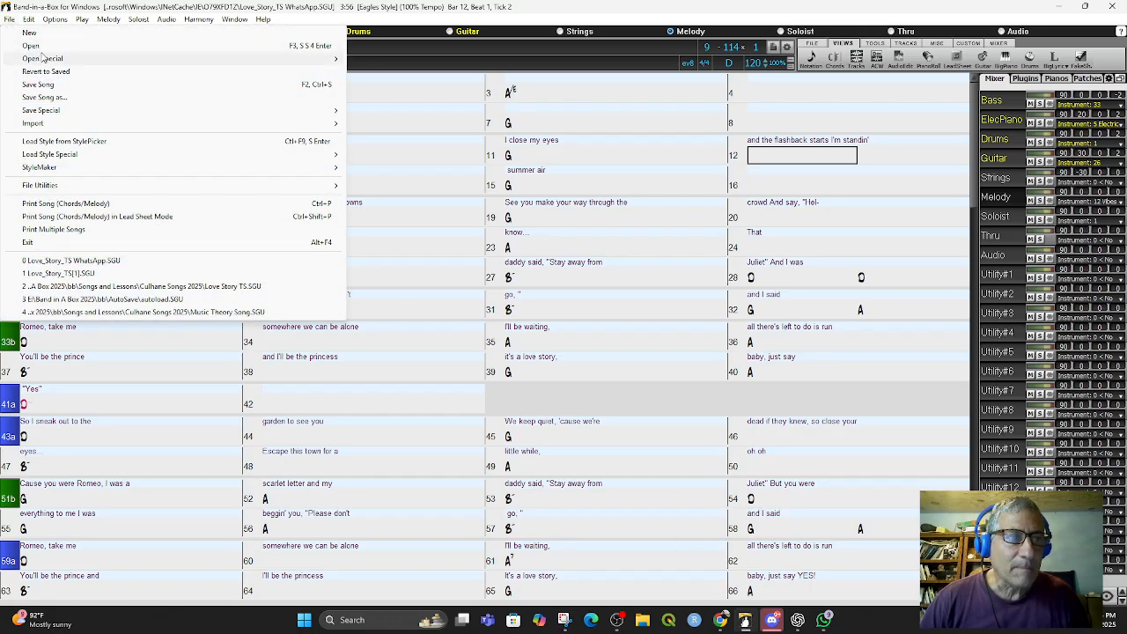
{"action": "left_click", "coordinate": [33, 46]}
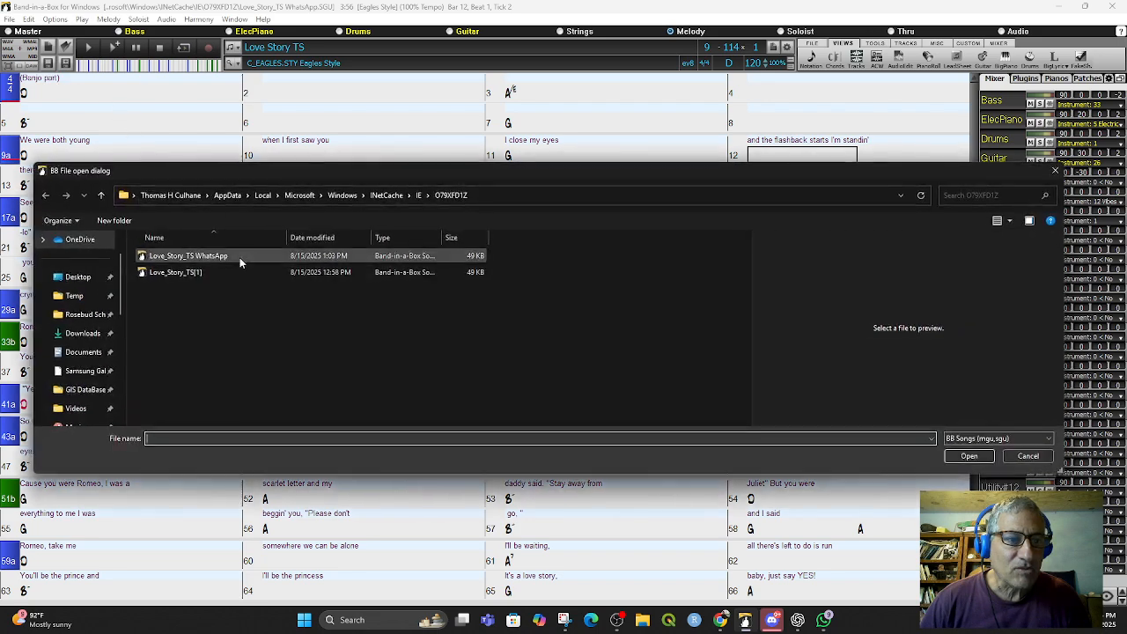
{"action": "double_click", "coordinate": [162, 273]}
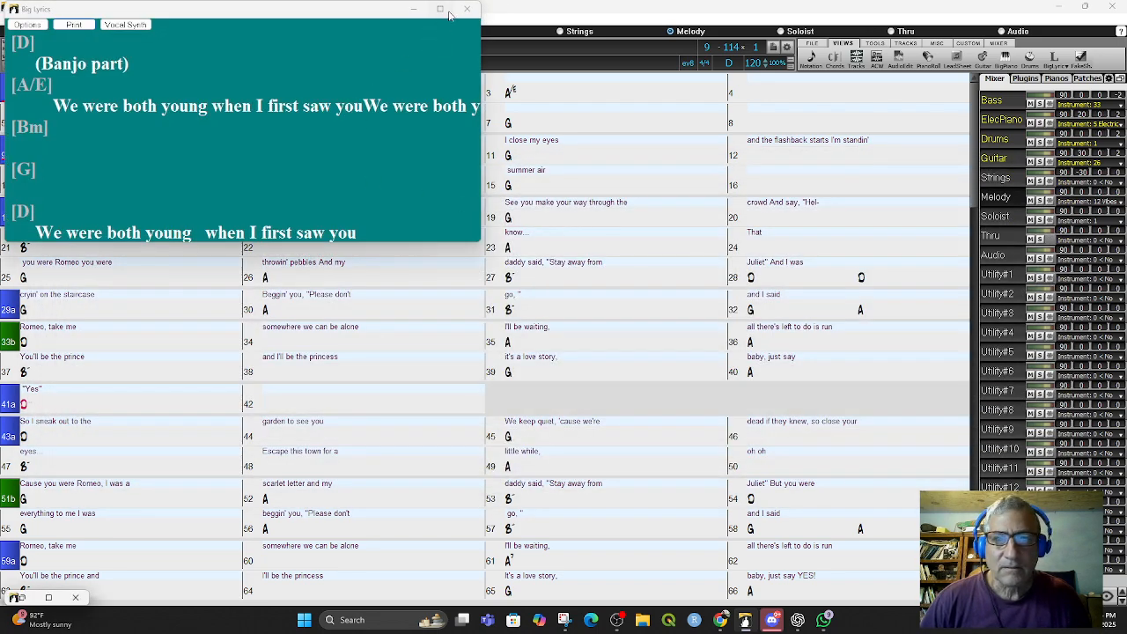
- Try to open the Lyric Document Window and close the Big Lyrics window
{"action": "left_click", "coordinate": [1057, 60]}
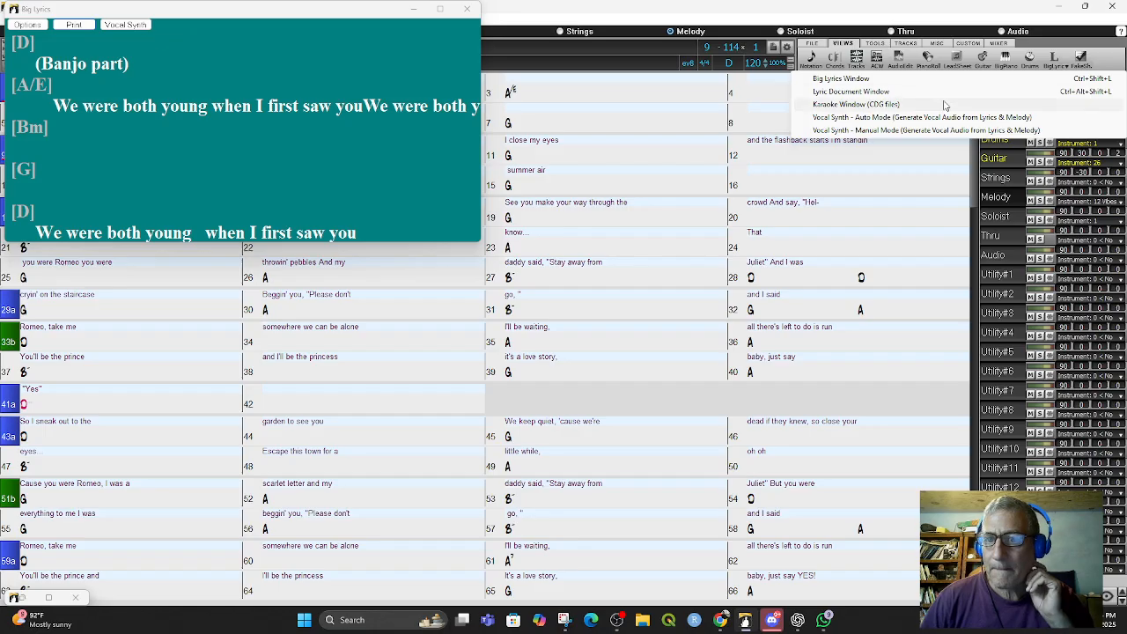
{"action": "left_click", "coordinate": [912, 93]}
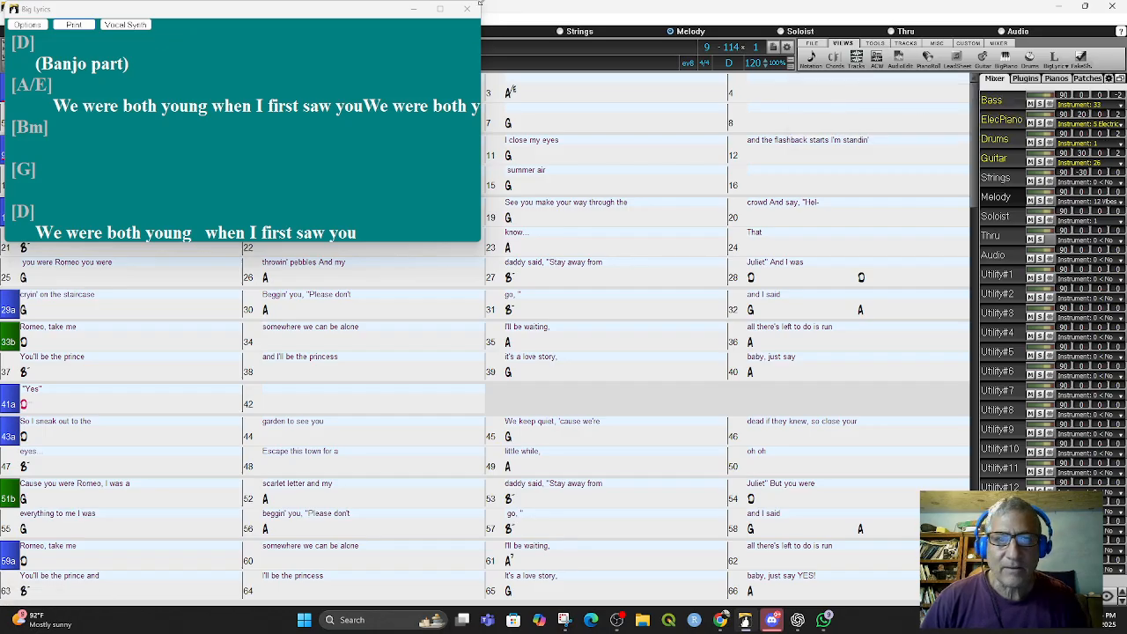
{"action": "left_click", "coordinate": [467, 8]}
- Close and restart Band-in-a-Box, then reopen the Love_Story_TS[1] song file
{"action": "left_click", "coordinate": [1114, 8]}
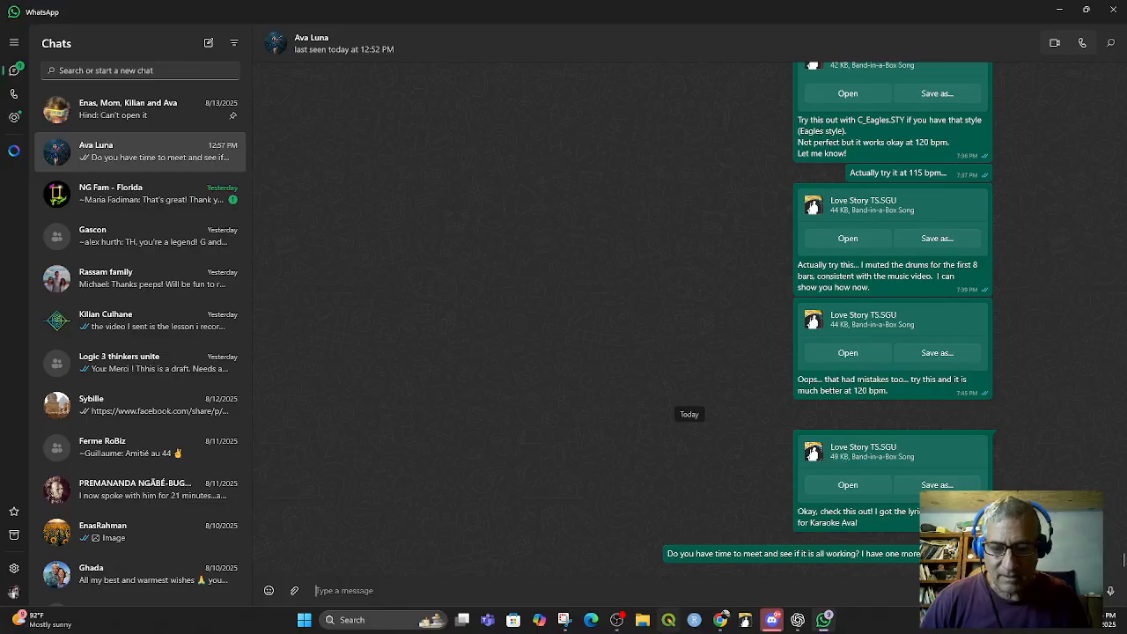
{"action": "left_click", "coordinate": [744, 623]}
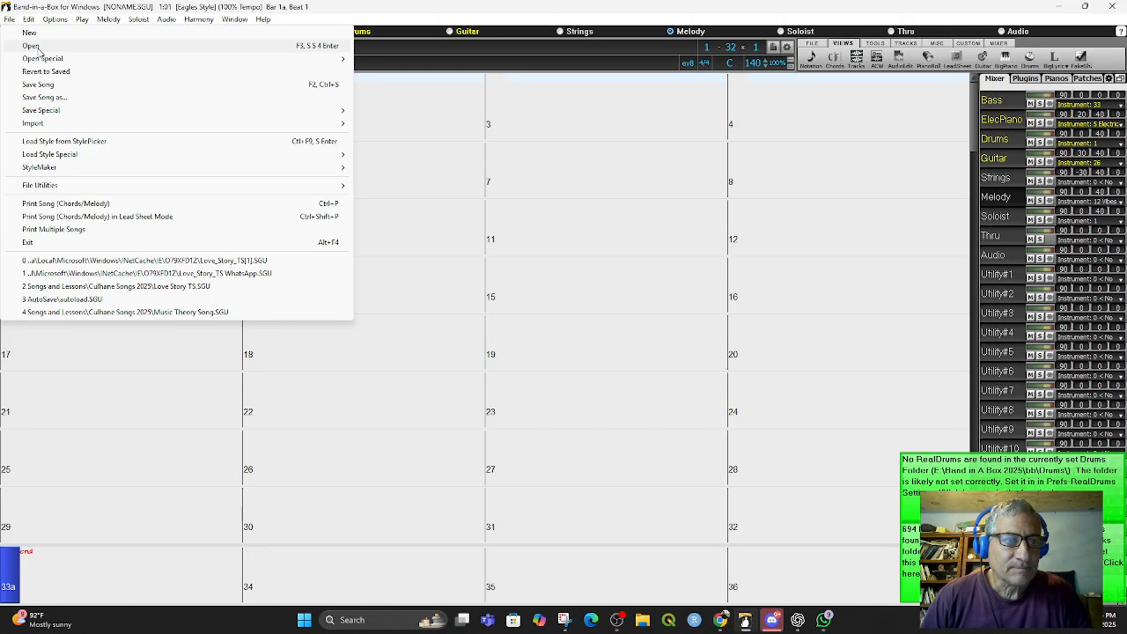
{"action": "left_click", "coordinate": [36, 46]}
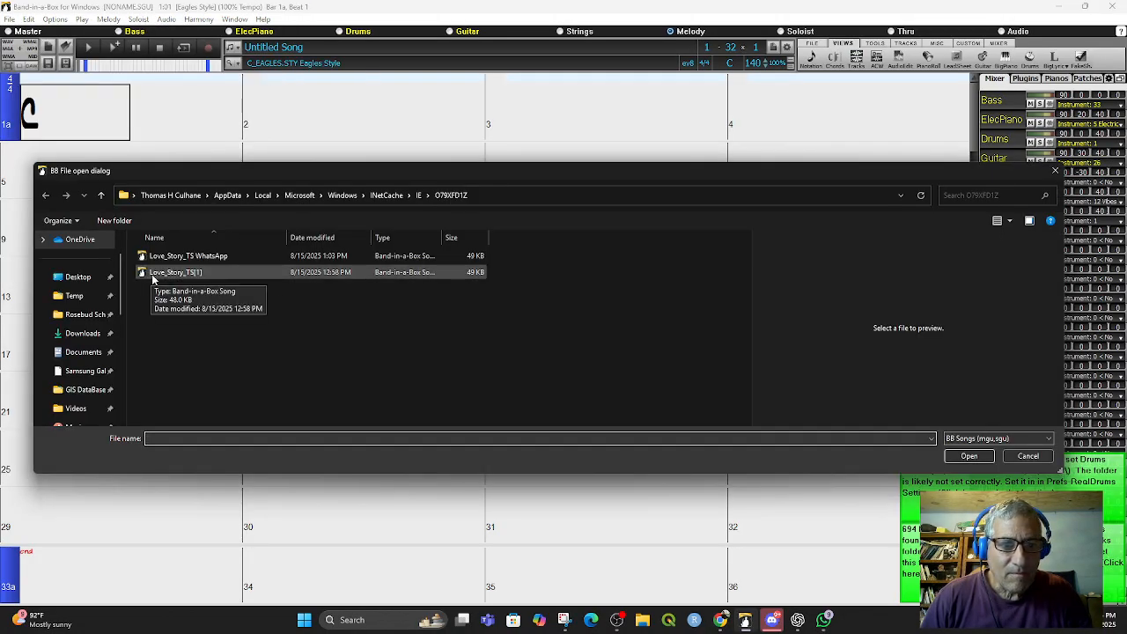
{"action": "double_click", "coordinate": [168, 272]}
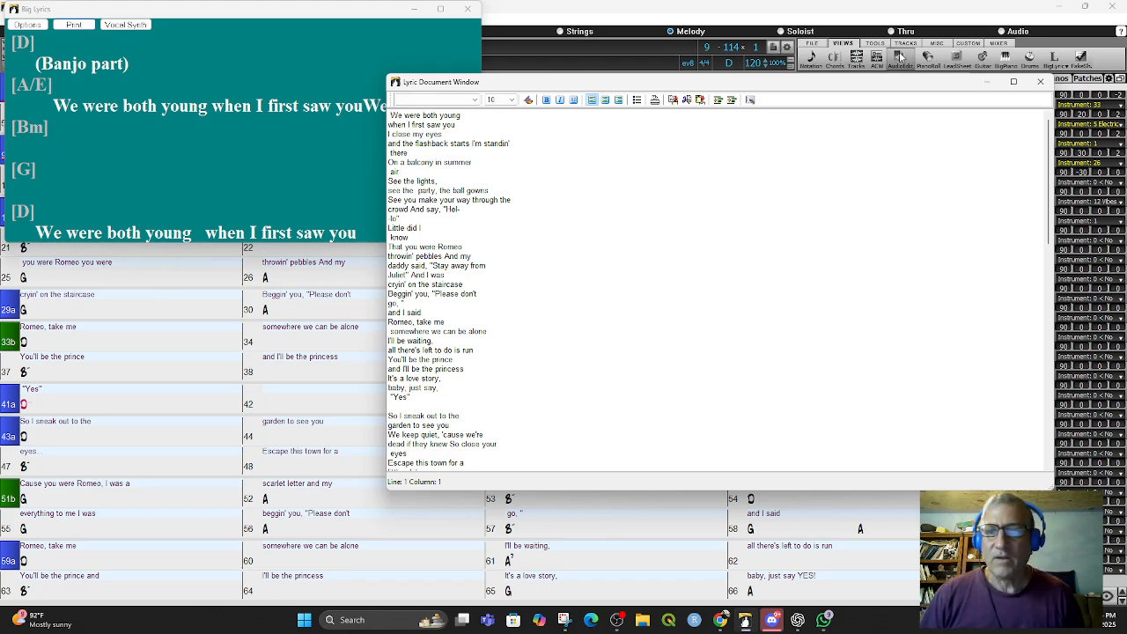
- Move the Lyric Document Window aside and scroll through its full lyrics text
{"action": "left_click_drag", "start_coordinate": [823, 83], "coordinate": [863, 181]}
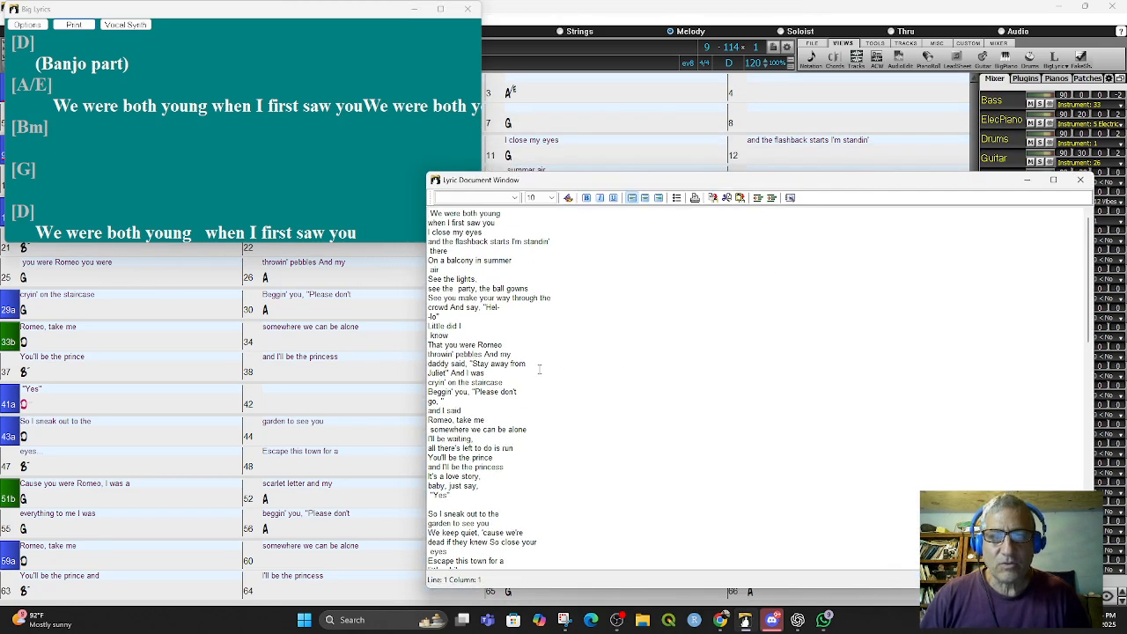
{"action": "scroll", "coordinate": [556, 381], "scroll_direction": "down", "scroll_amount": 18}
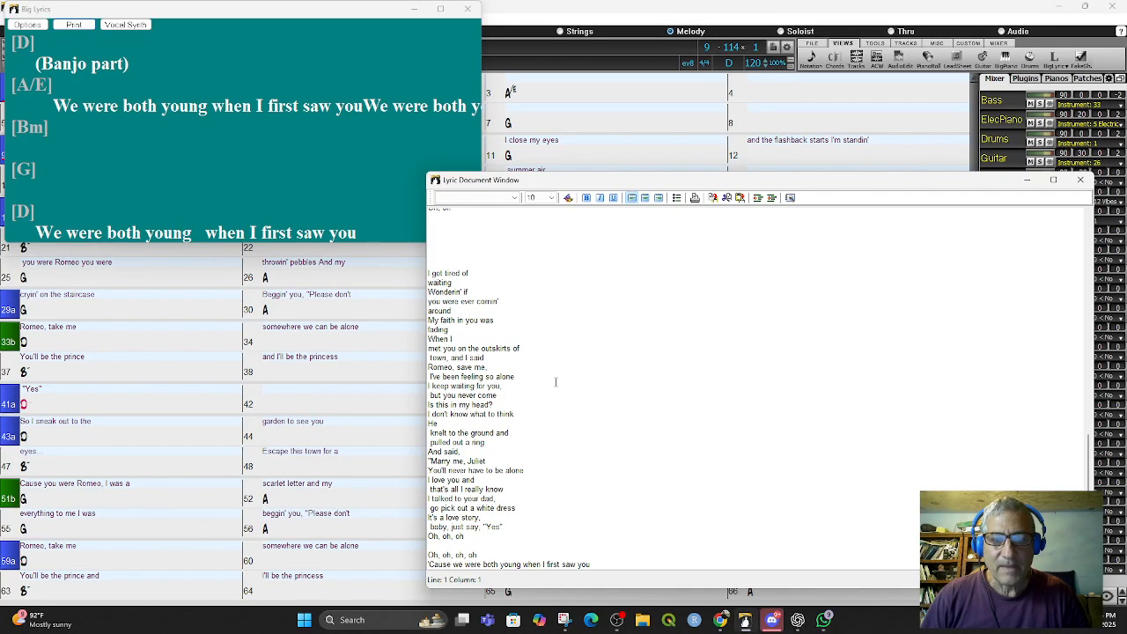
{"action": "scroll", "coordinate": [556, 382], "scroll_direction": "up", "scroll_amount": 15}
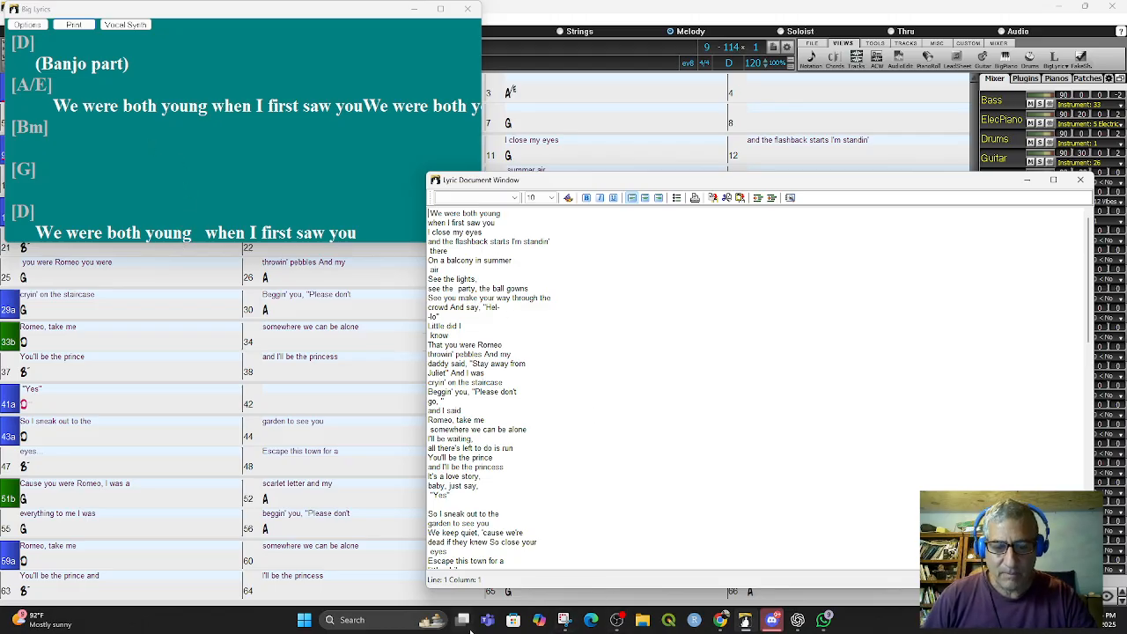
- Switch to Notepad by searching for it in Windows search
{"action": "left_click", "coordinate": [363, 619]}
{"action": "type", "text": "note"}
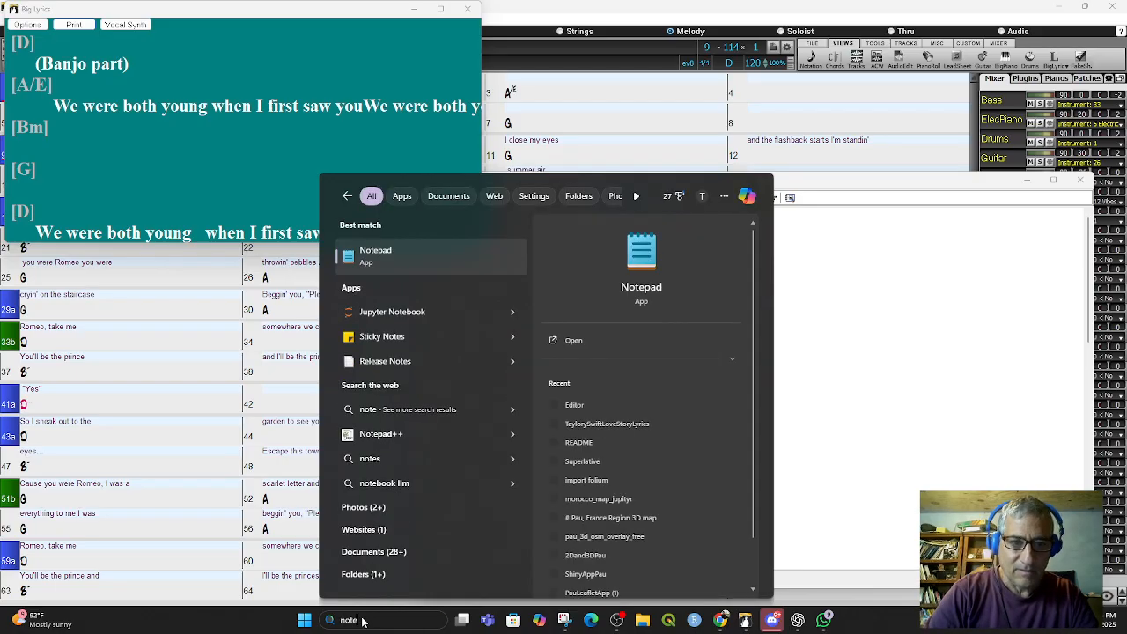
{"action": "key", "text": "Return"}
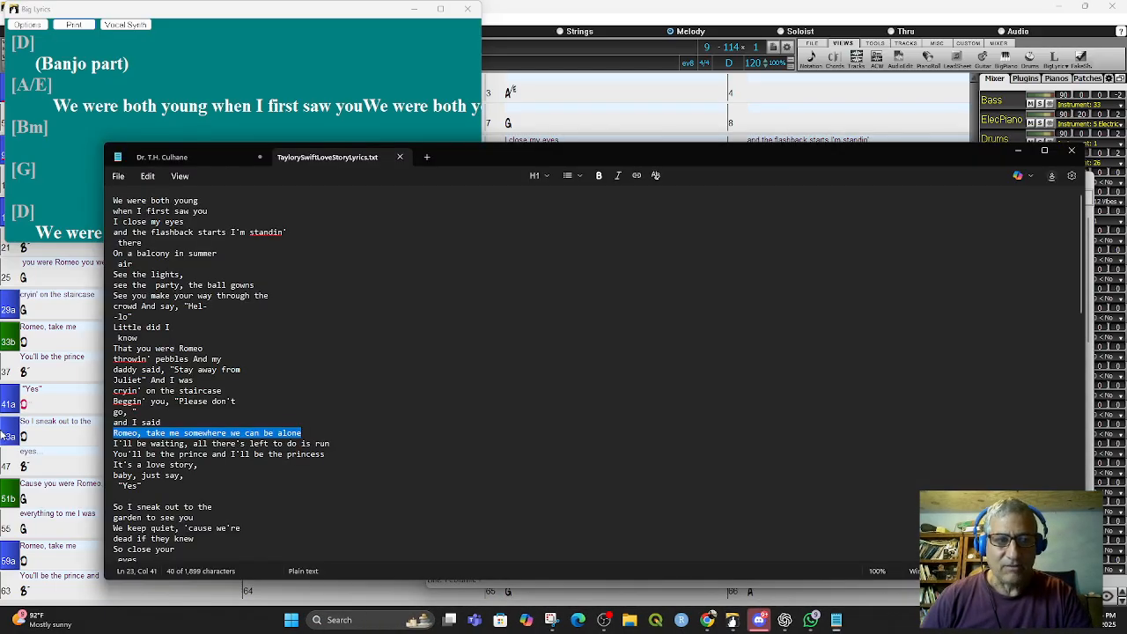
- Open a new blank tab in Notepad, then bring the Lyric Document Window back to front
{"action": "left_click_drag", "start_coordinate": [468, 159], "coordinate": [606, 196]}
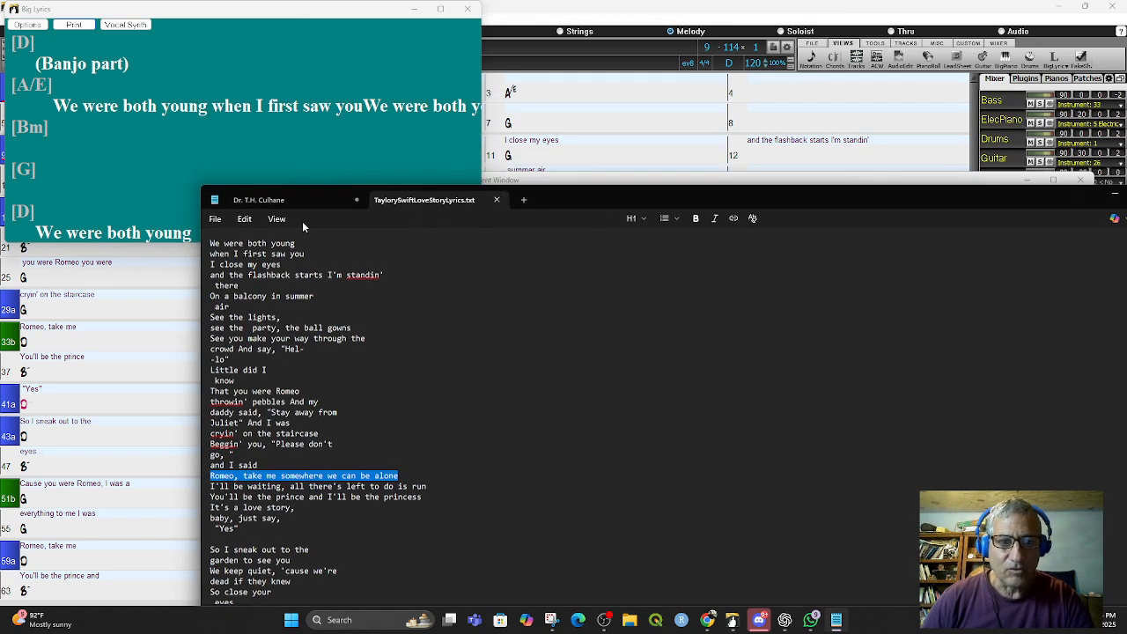
{"action": "left_click", "coordinate": [215, 219]}
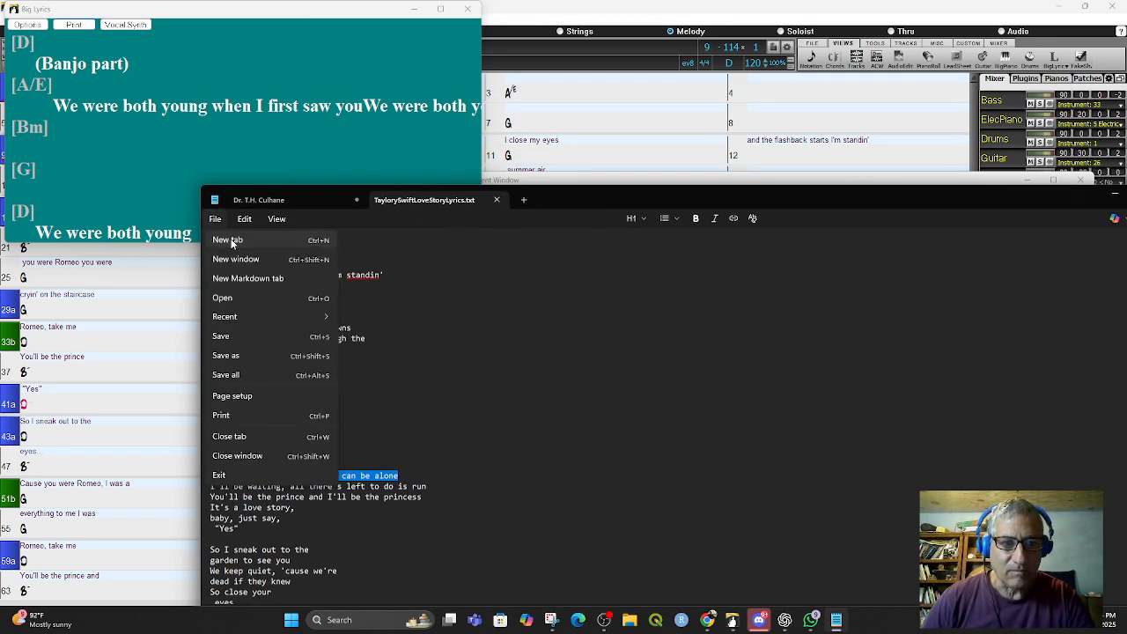
{"action": "left_click", "coordinate": [232, 242]}
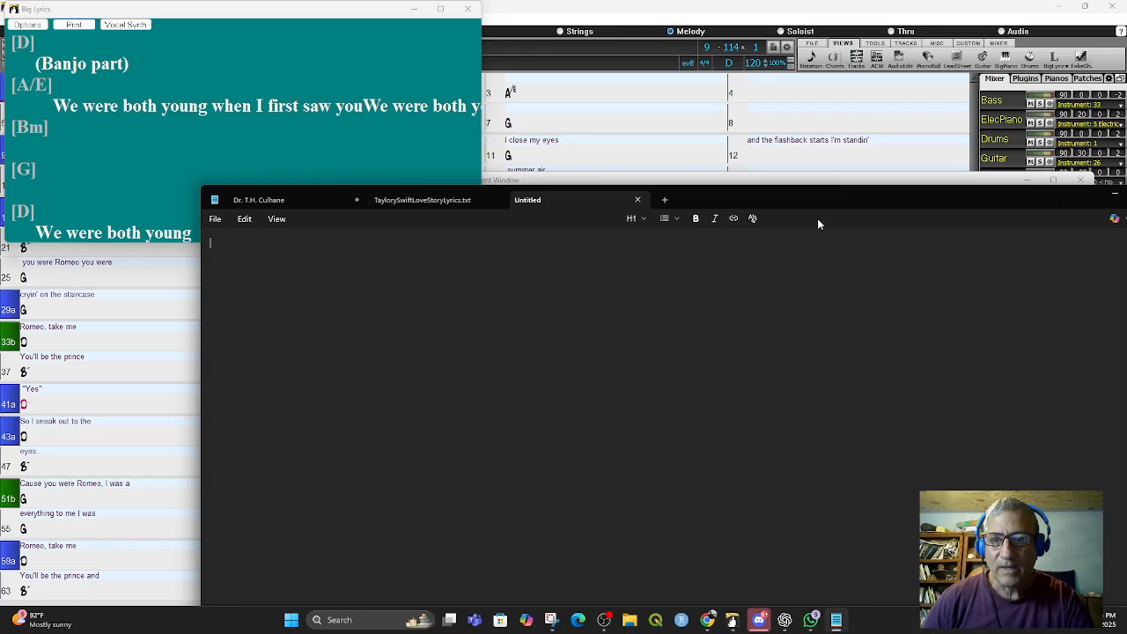
{"action": "left_click", "coordinate": [811, 181]}
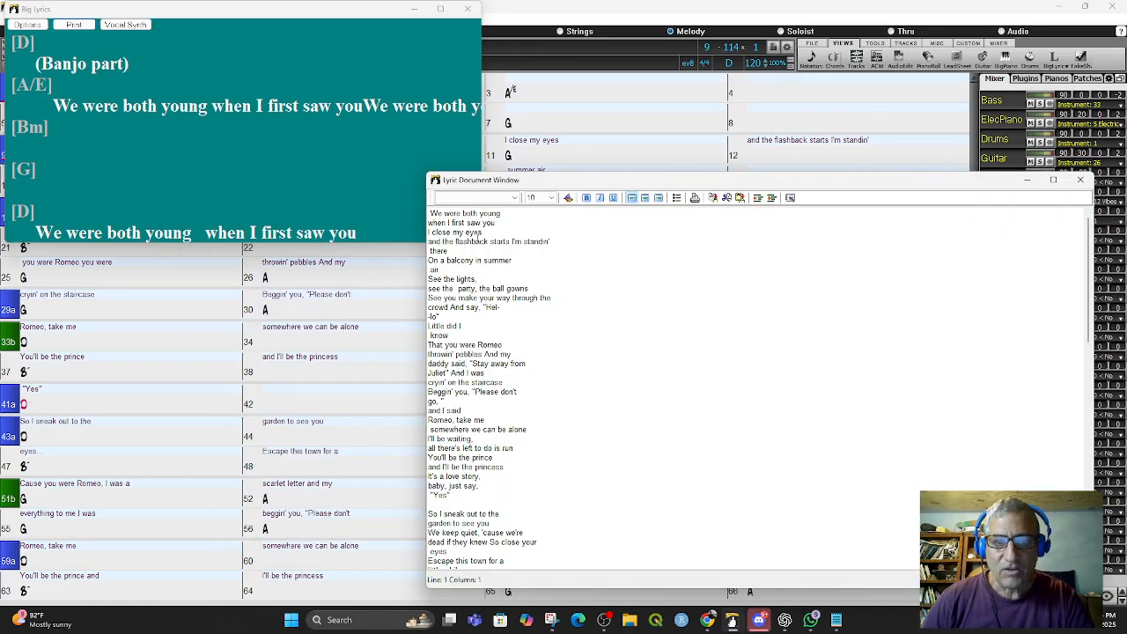
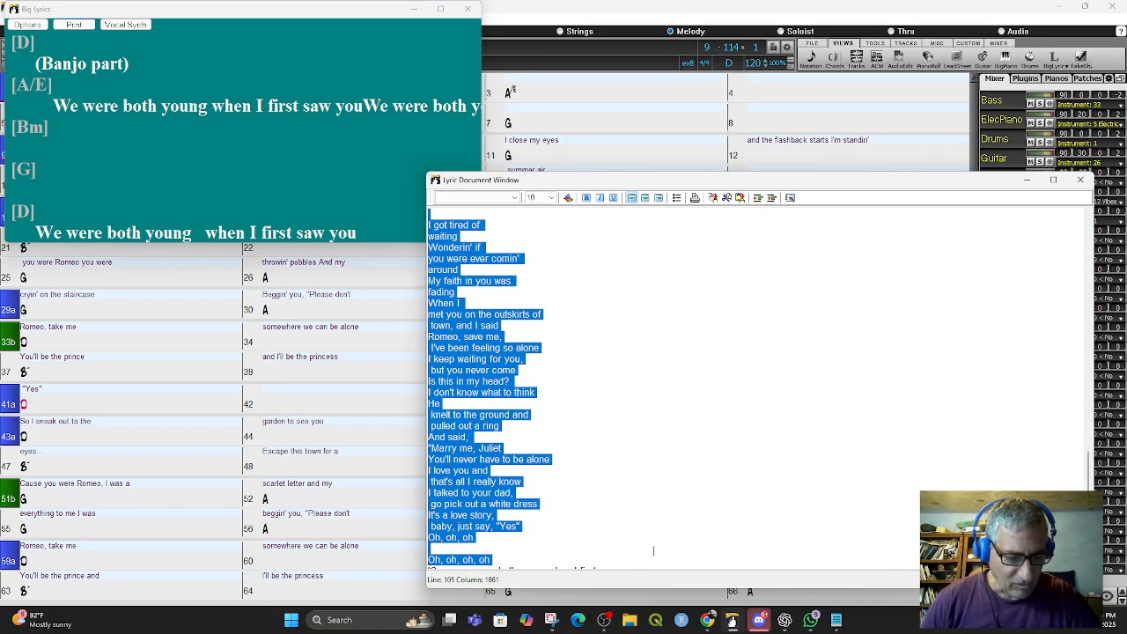
- Paste the copied lyrics into the new Notepad tab
{"action": "left_click", "coordinate": [837, 620]}
{"action": "key", "text": "ctrl+v"}
{"action": "scroll", "coordinate": [298, 326], "scroll_direction": "up", "scroll_amount": 15}
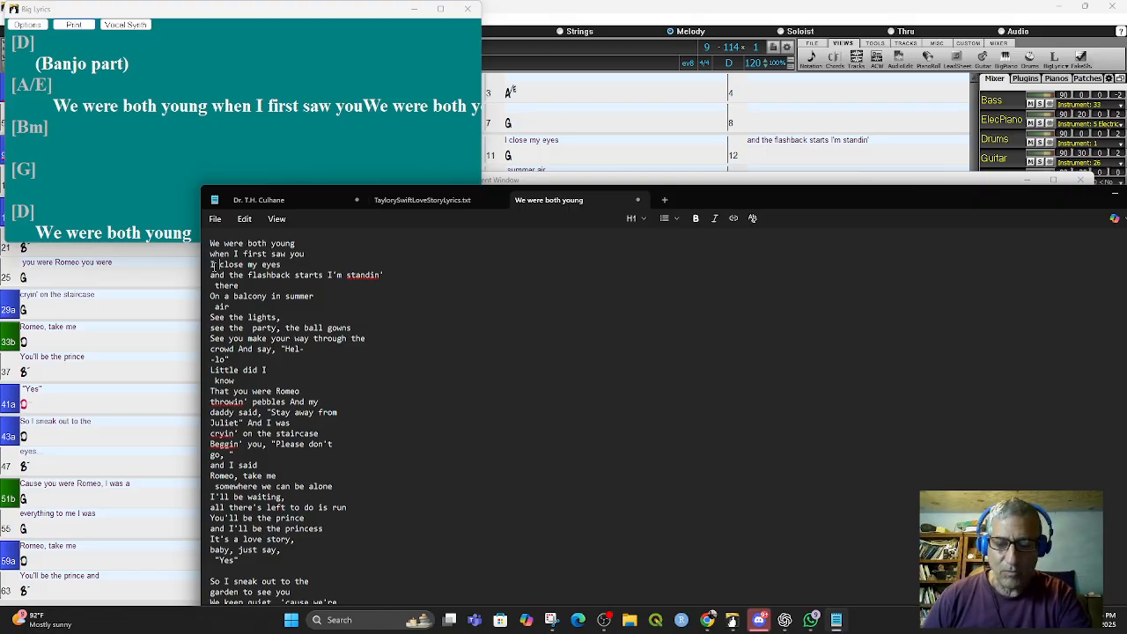
- Rejoin the opening lines so they read 'We were both young when' and 'I first saw you, I'
{"action": "double_click", "coordinate": [212, 265]}
{"action": "key", "text": "BackSpace"}
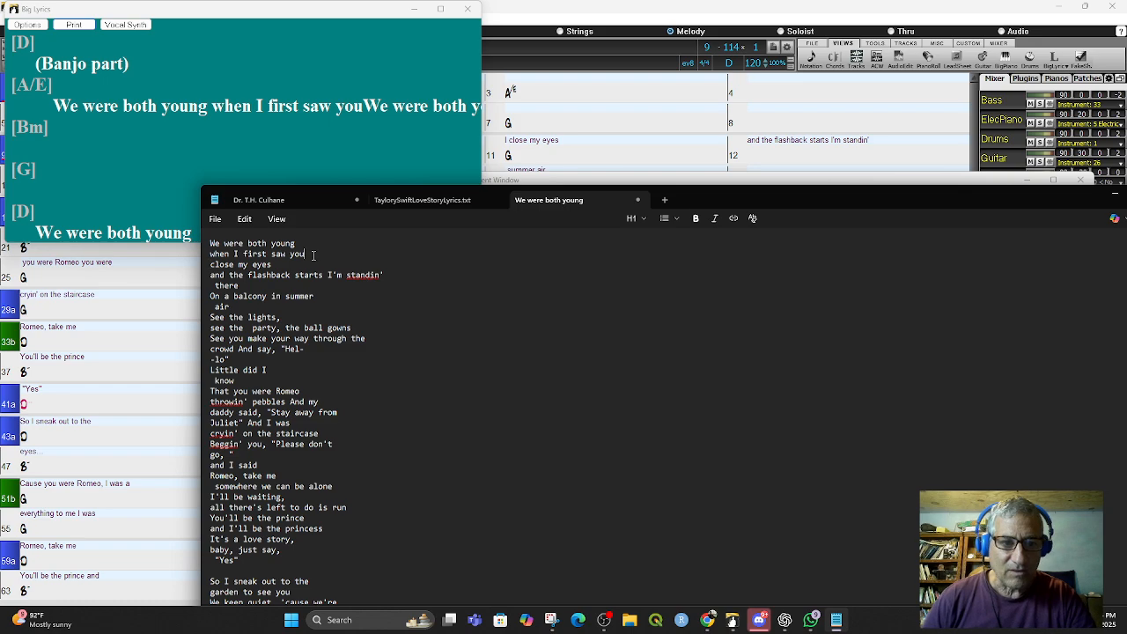
{"action": "type", "text": "I"}
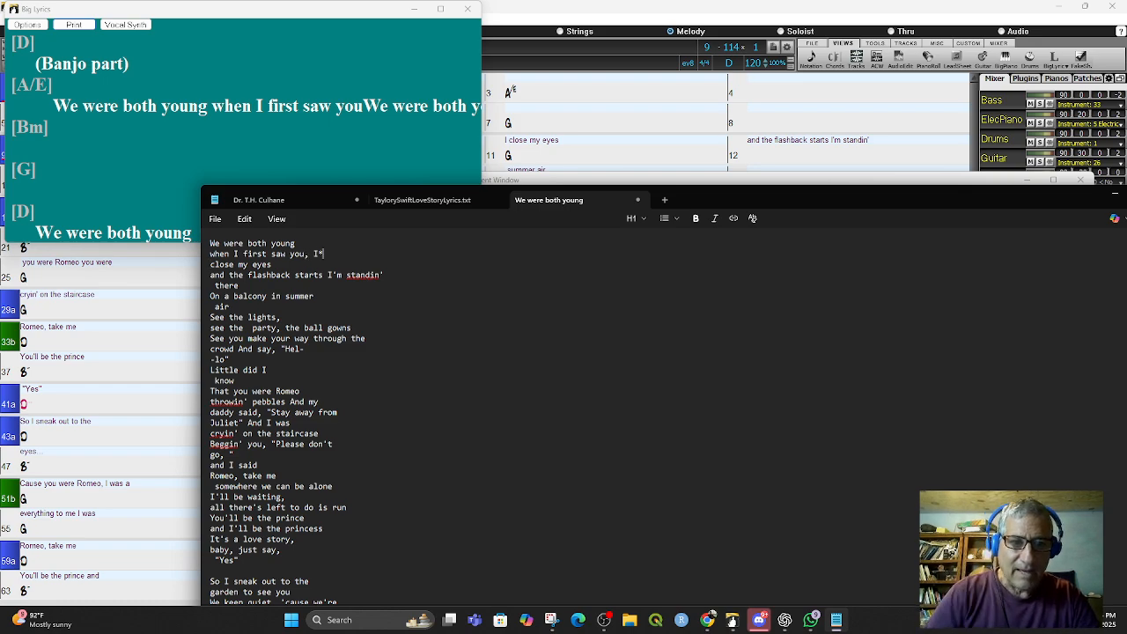
{"action": "left_click", "coordinate": [211, 254]}
{"action": "key", "text": "BackSpace"}
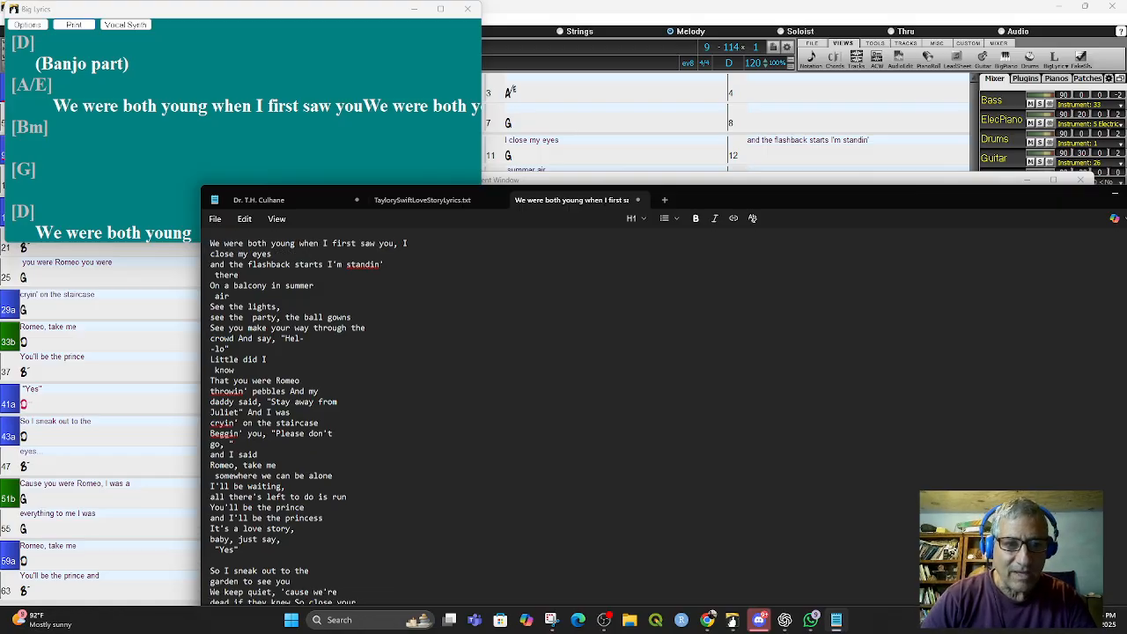
{"action": "left_click", "coordinate": [324, 243]}
{"action": "key", "text": "Return"}
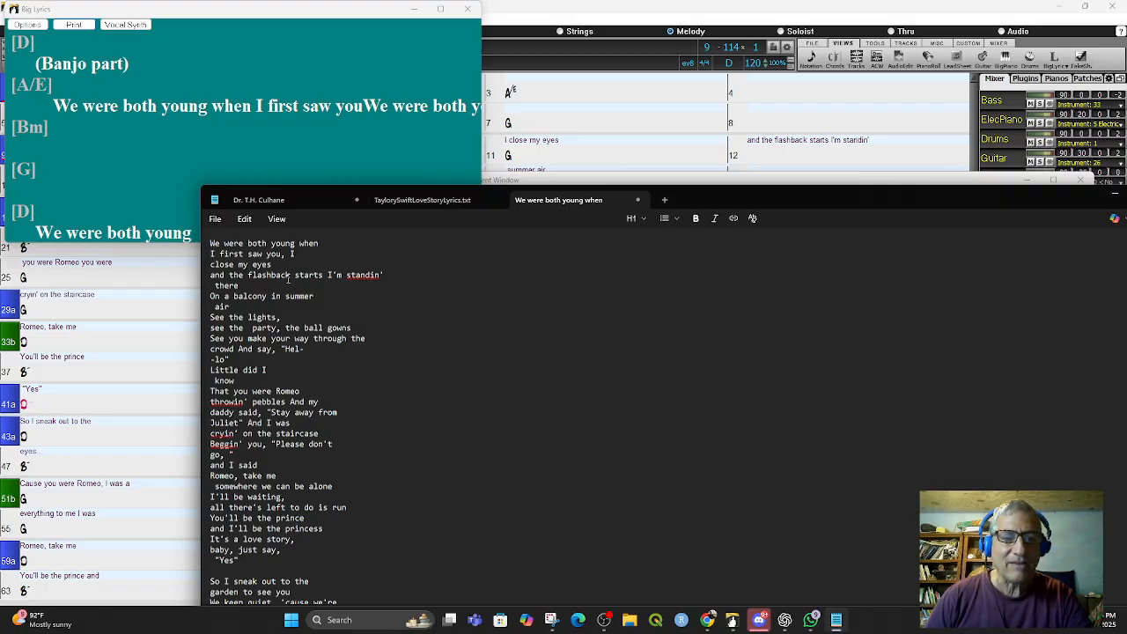
- Rebreak the lines so they end with 'close my eyes and the' and 'See the lights, see the party, the'
{"action": "left_click", "coordinate": [212, 275]}
{"action": "key", "text": "BackSpace"}
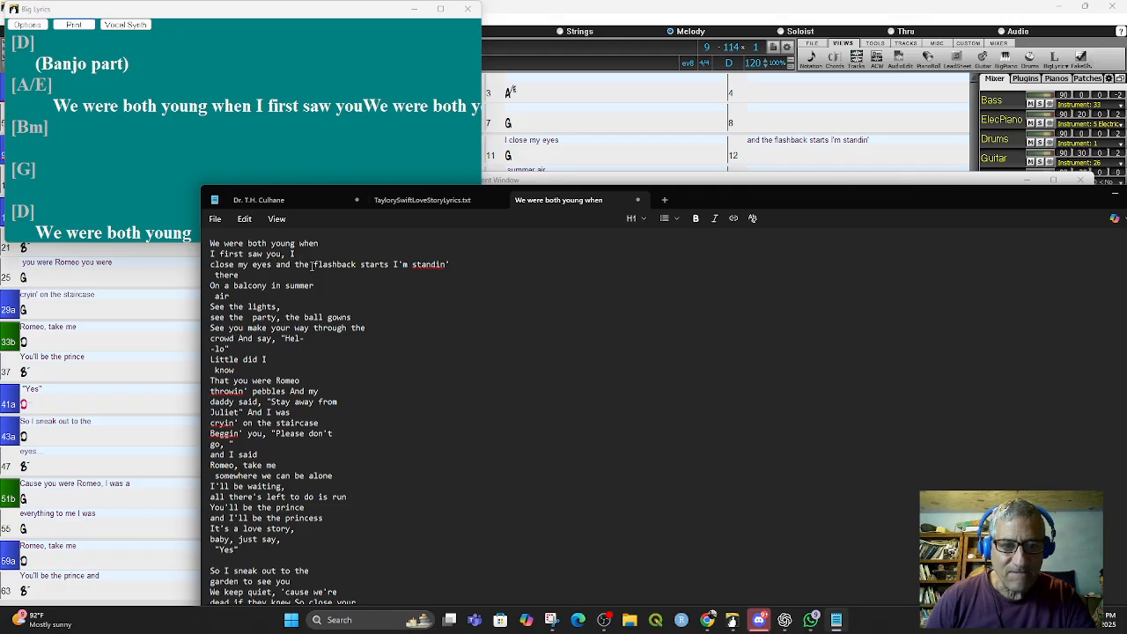
{"action": "left_click", "coordinate": [310, 264]}
{"action": "key", "text": "Return"}
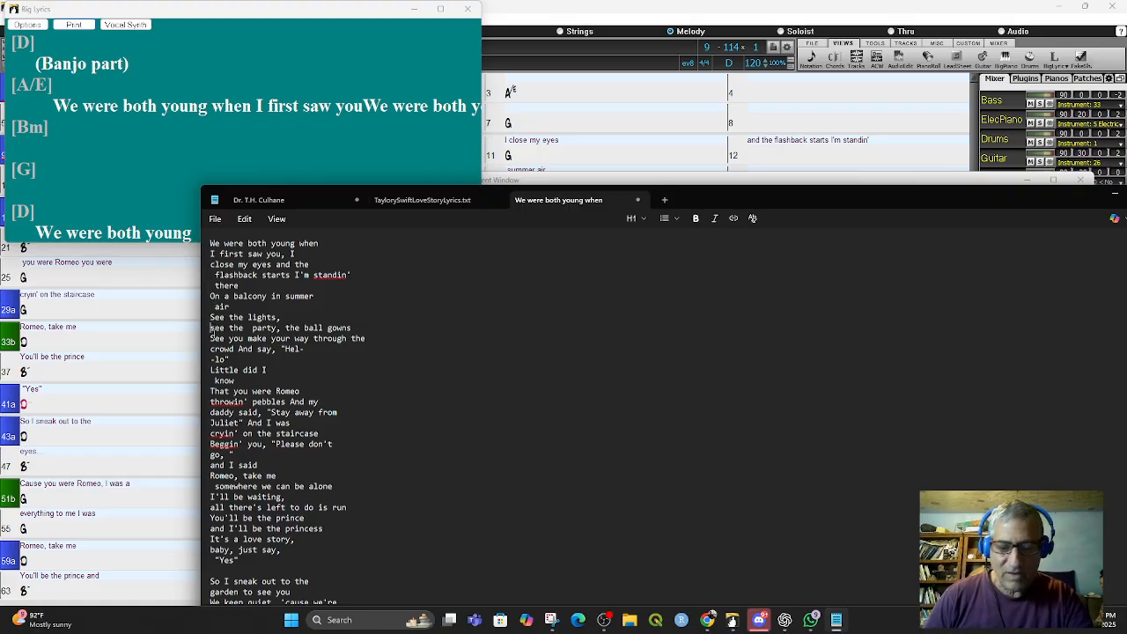
{"action": "left_click", "coordinate": [211, 328]}
{"action": "key", "text": "BackSpace"}
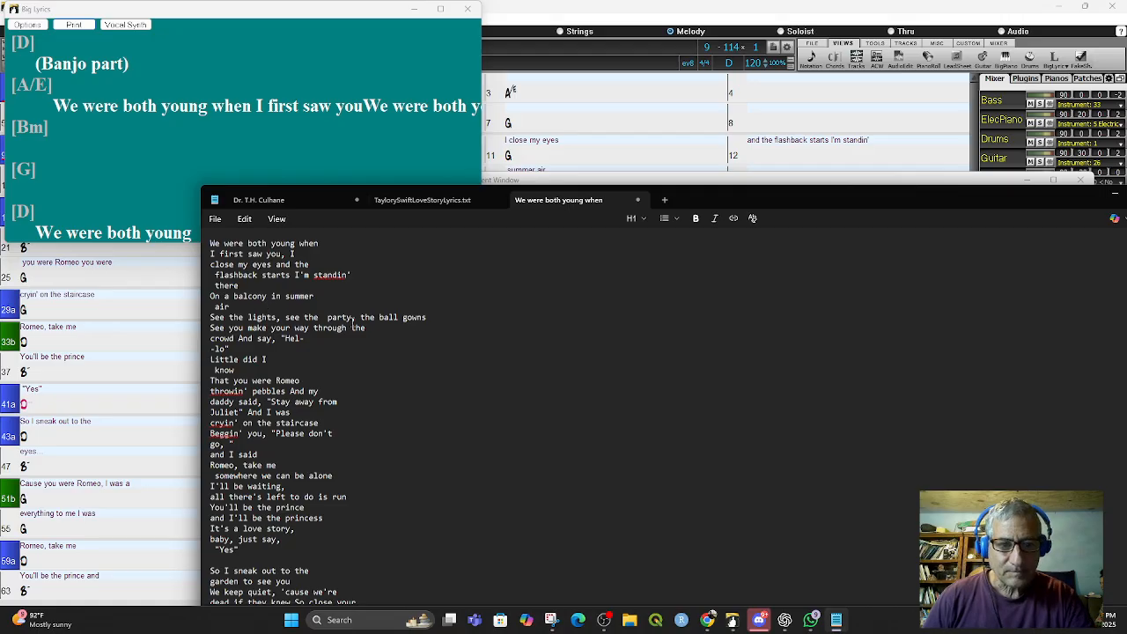
{"action": "left_click", "coordinate": [377, 319]}
{"action": "key", "text": "Return"}
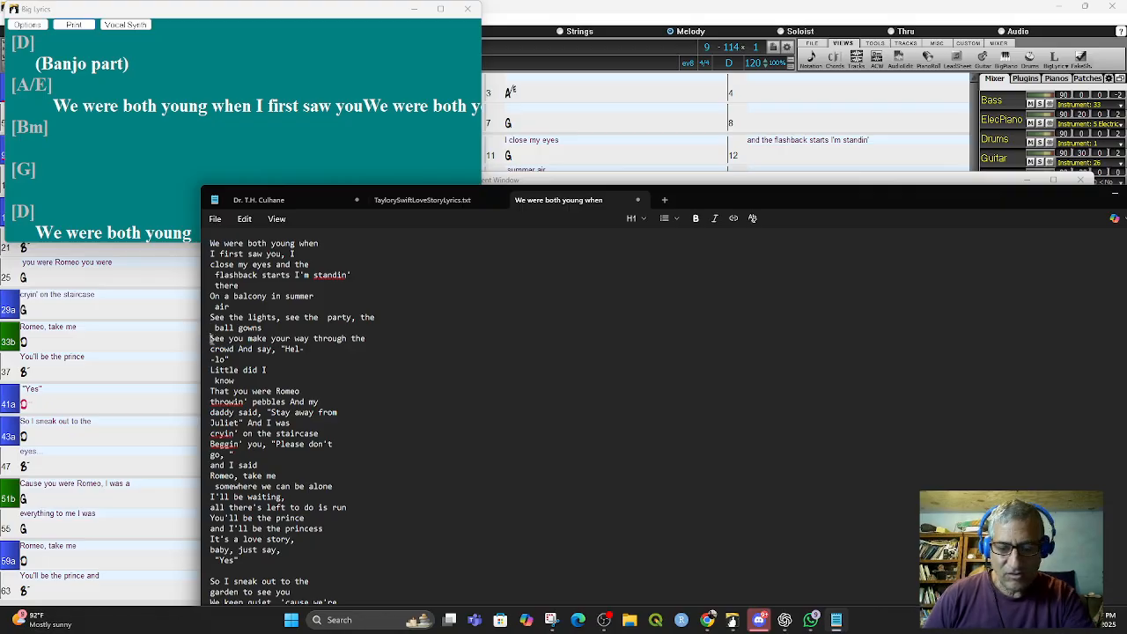
{"action": "left_click", "coordinate": [212, 339]}
{"action": "key", "text": "BackSpace"}
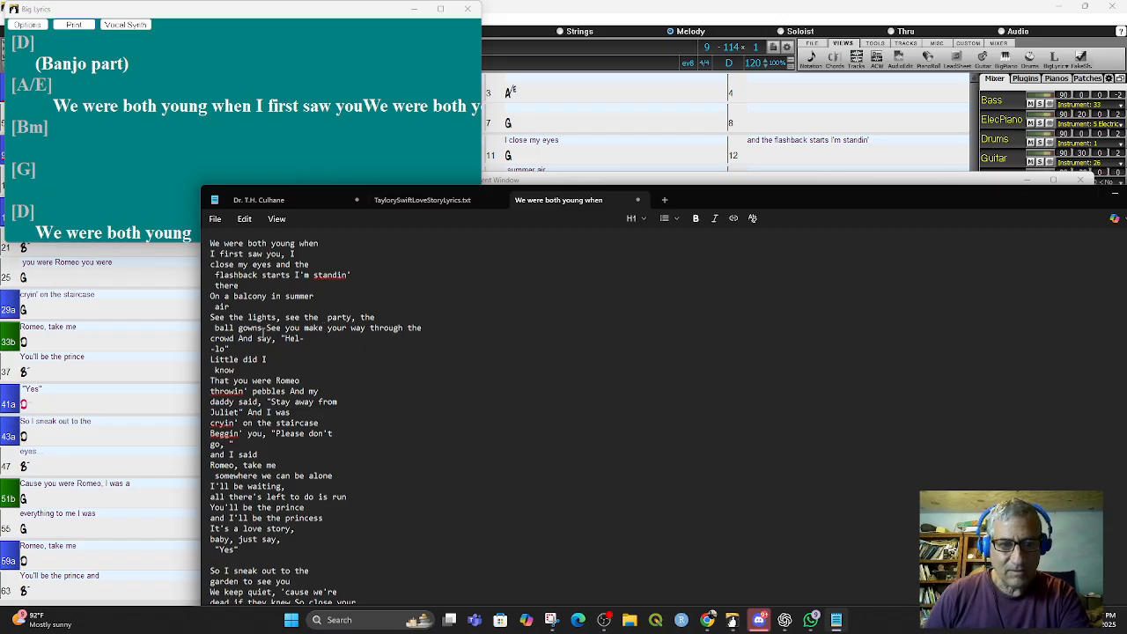
{"action": "left_click", "coordinate": [266, 328]}
{"action": "key", "text": "Return"}
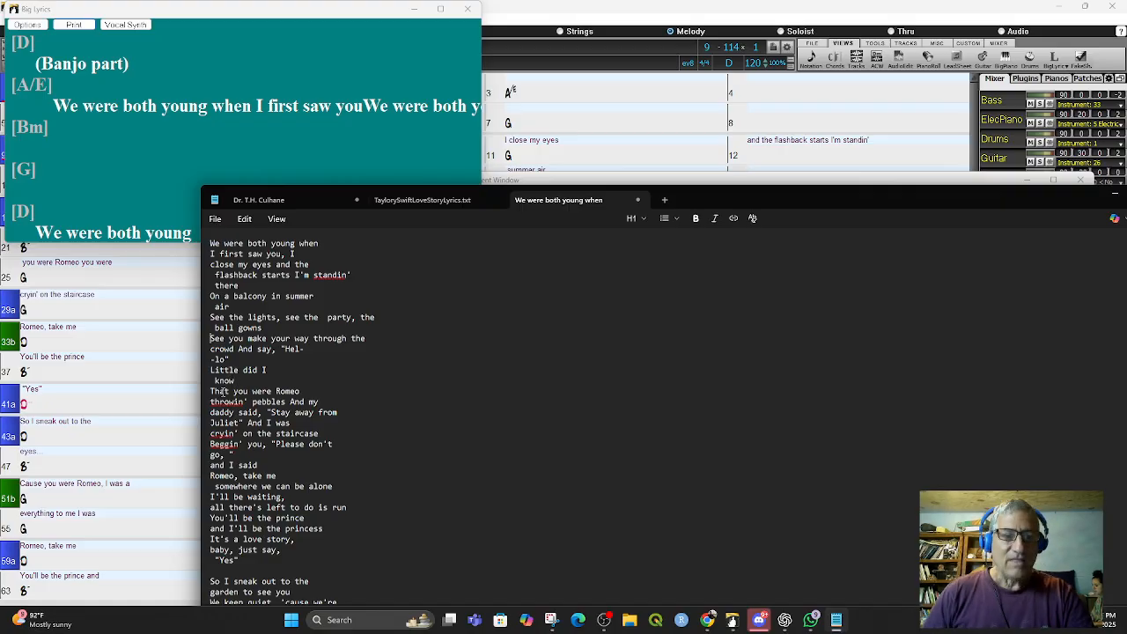
- Rebreak the lines as 'Little did I know That' followed by 'you were Romeo'
{"action": "left_click", "coordinate": [211, 391]}
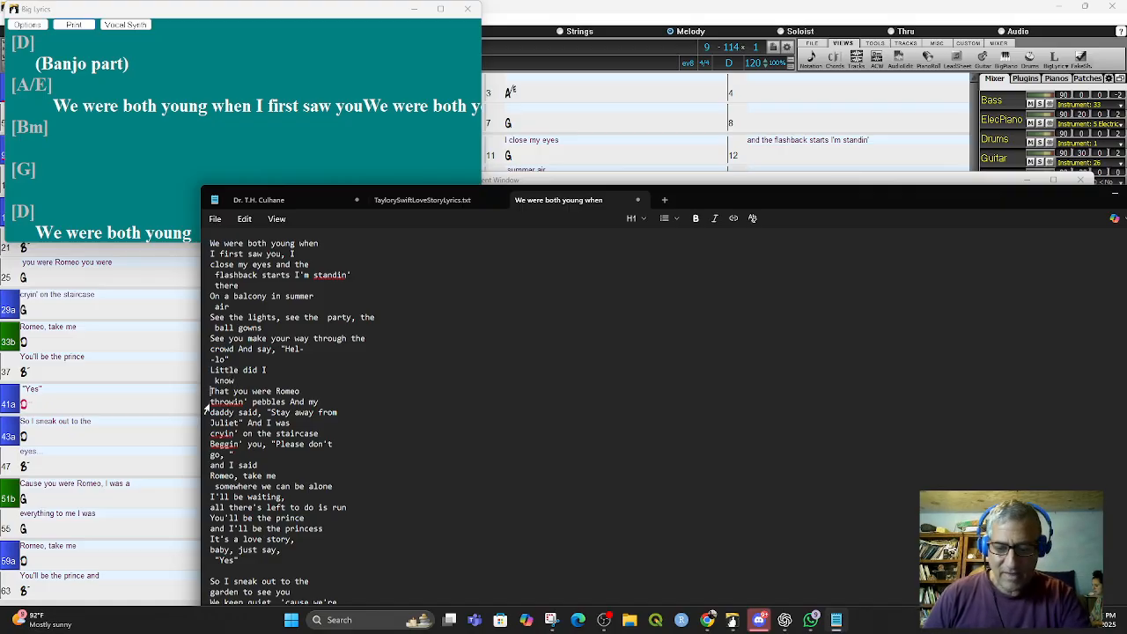
{"action": "key", "text": "BackSpace"}
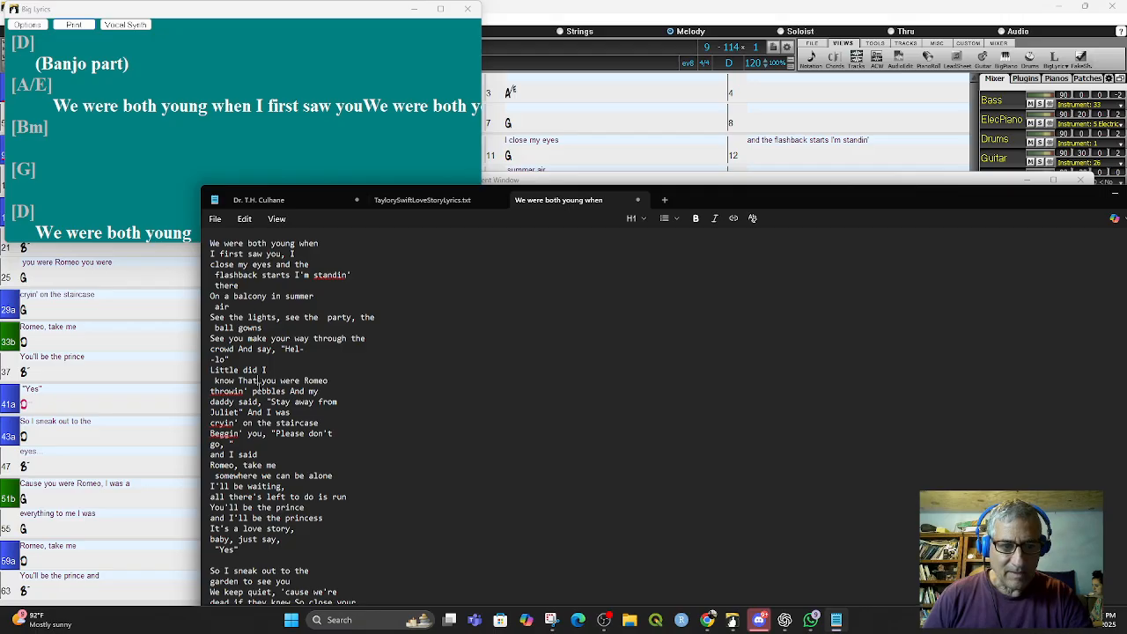
{"action": "left_click", "coordinate": [257, 384]}
{"action": "key", "text": "Return"}
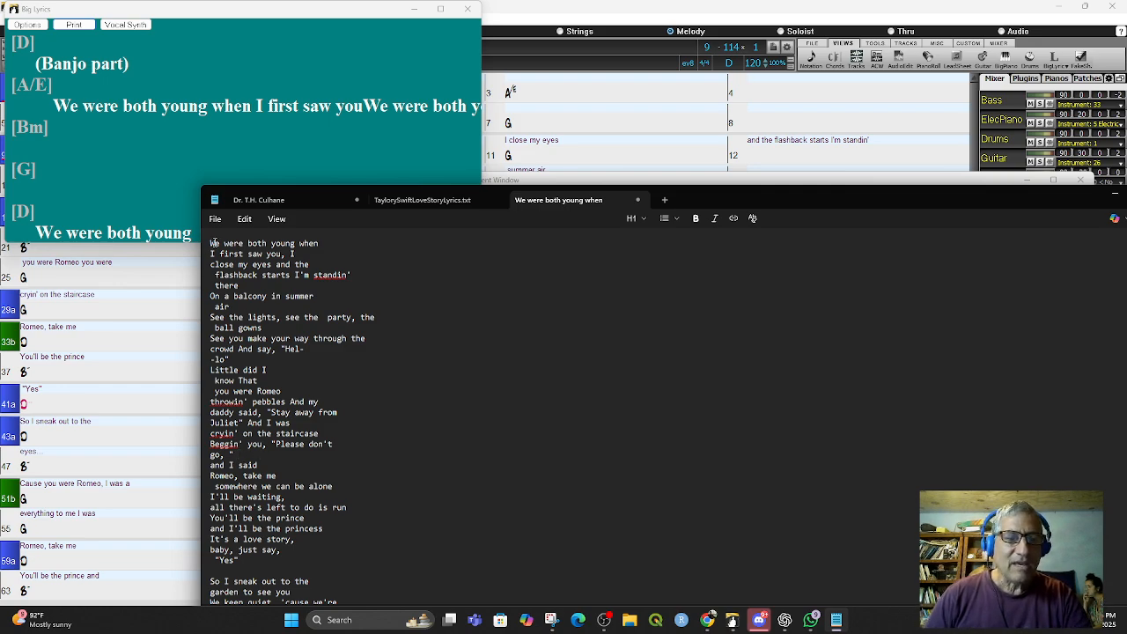
- Select and copy the reformatted first verse of lyrics
{"action": "left_click_drag", "start_coordinate": [211, 243], "coordinate": [336, 560]}
{"action": "right_click", "coordinate": [251, 407]}
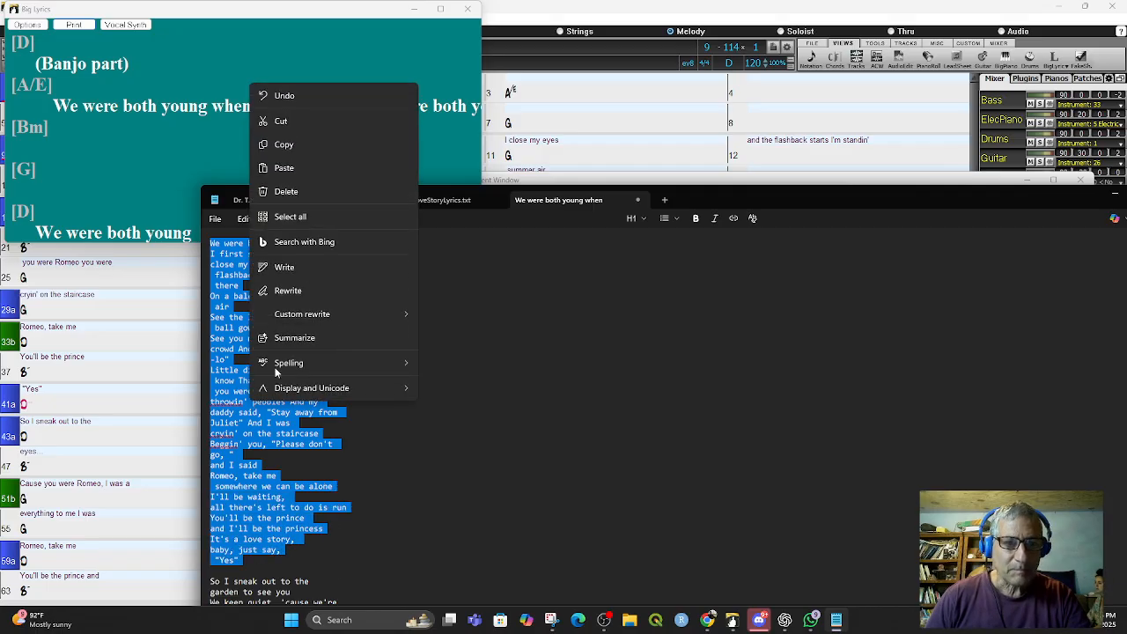
{"action": "left_click", "coordinate": [289, 143]}
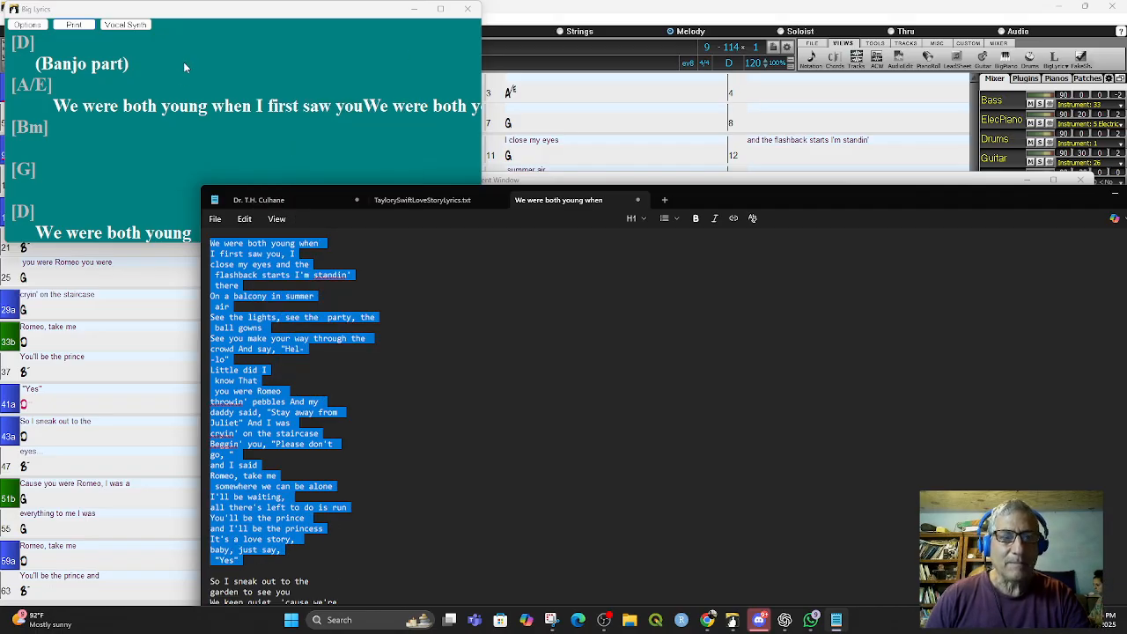
- Close the Big Lyrics window and start a new blank song
{"action": "left_click", "coordinate": [467, 9]}
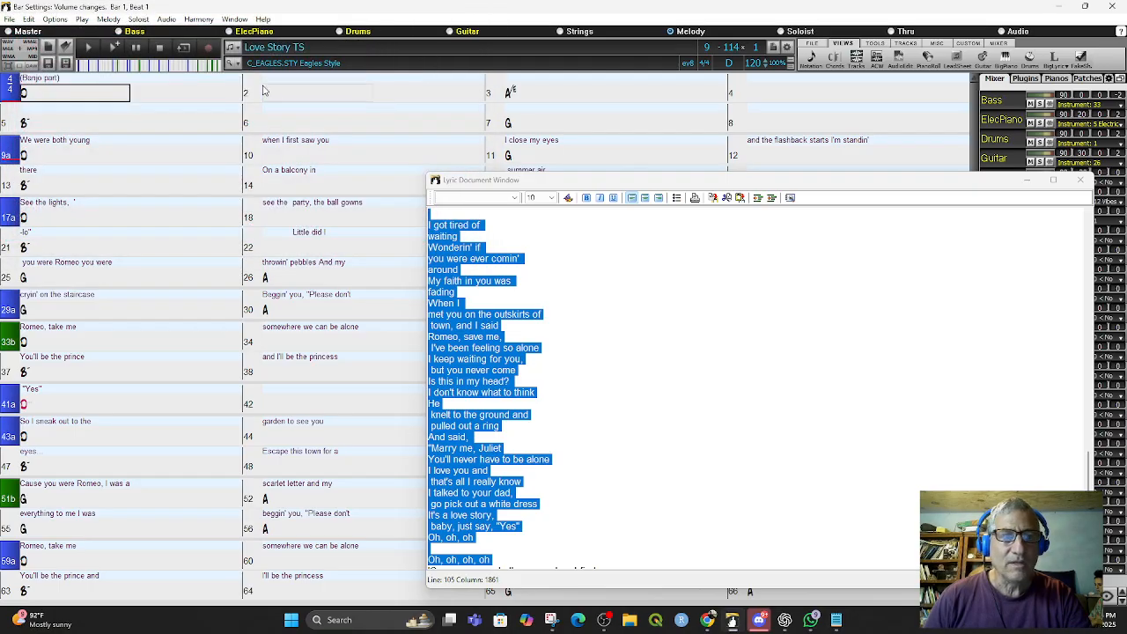
{"action": "left_click", "coordinate": [11, 19]}
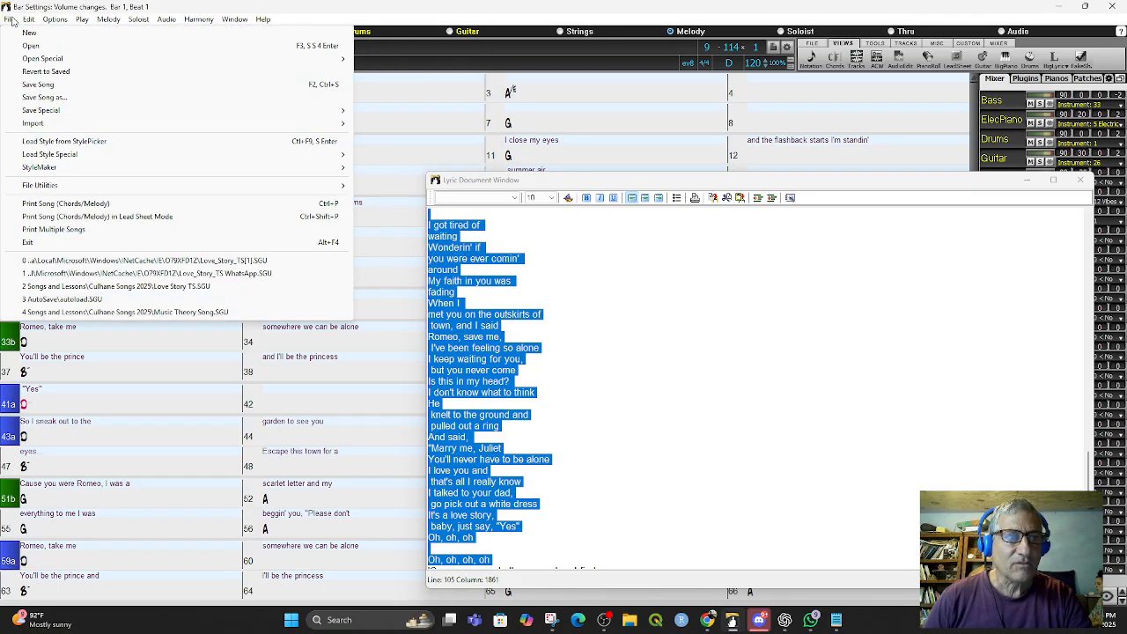
{"action": "left_click", "coordinate": [26, 34]}
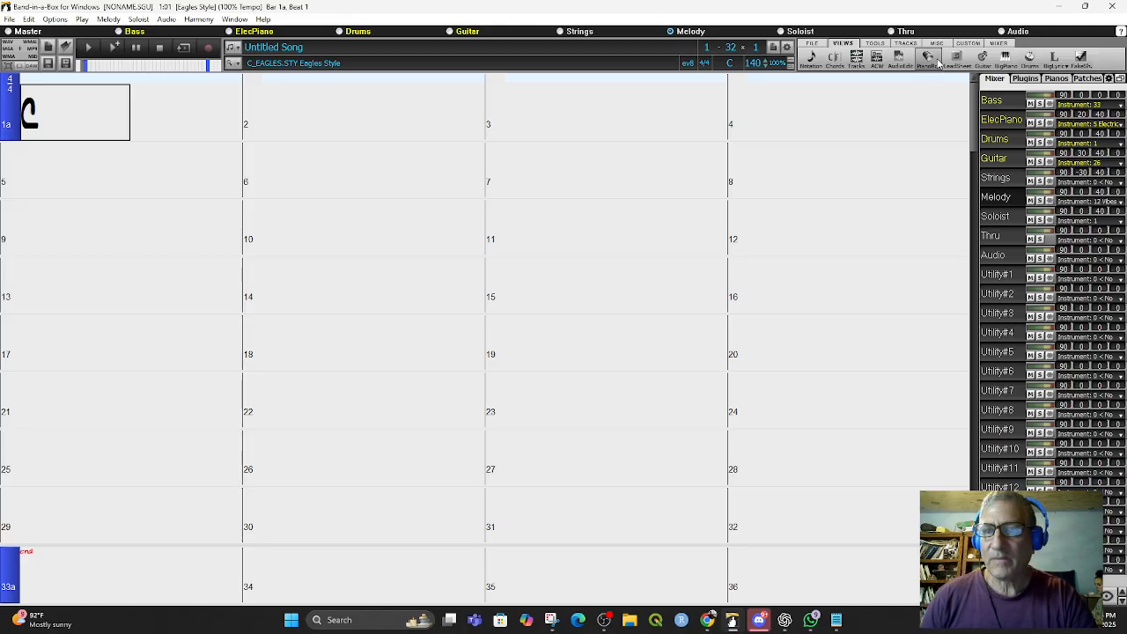
- Toggle the Bar Settings and Bar Lyrics layers in the chord display layer options
{"action": "left_click", "coordinate": [840, 59]}
{"action": "mouse_move", "coordinate": [763, 79]}
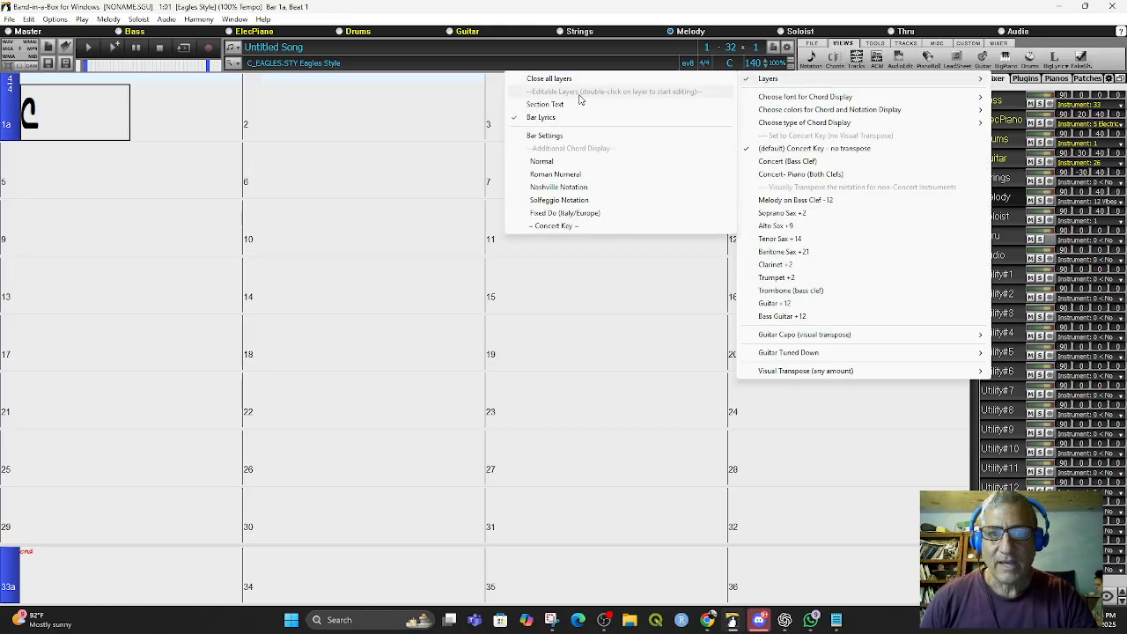
{"action": "left_click", "coordinate": [546, 135]}
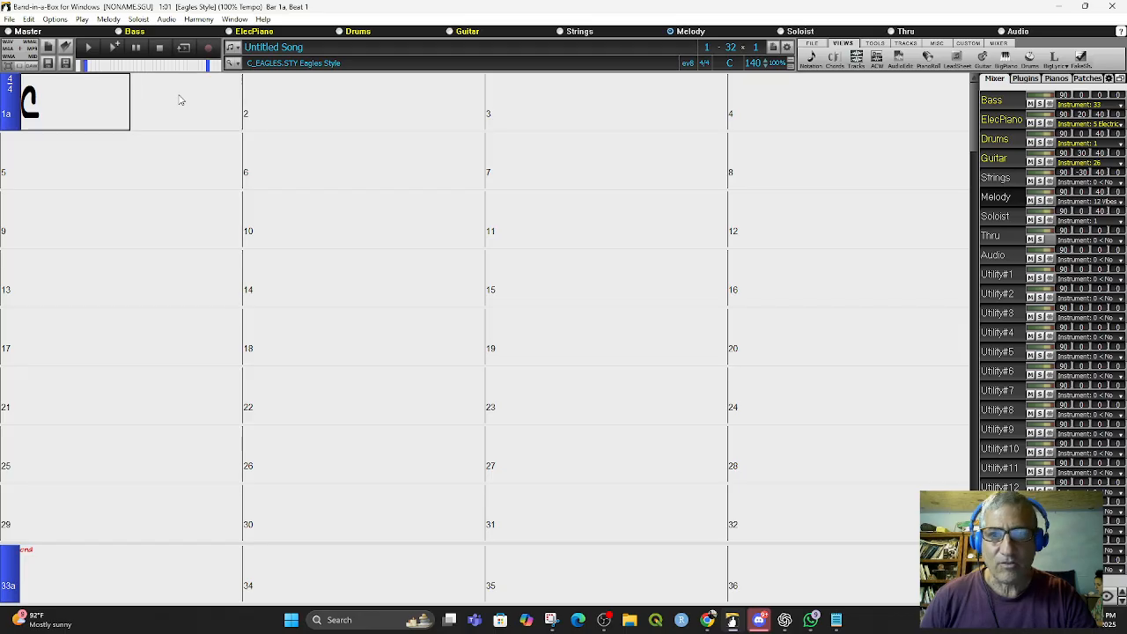
{"action": "left_click", "coordinate": [832, 63]}
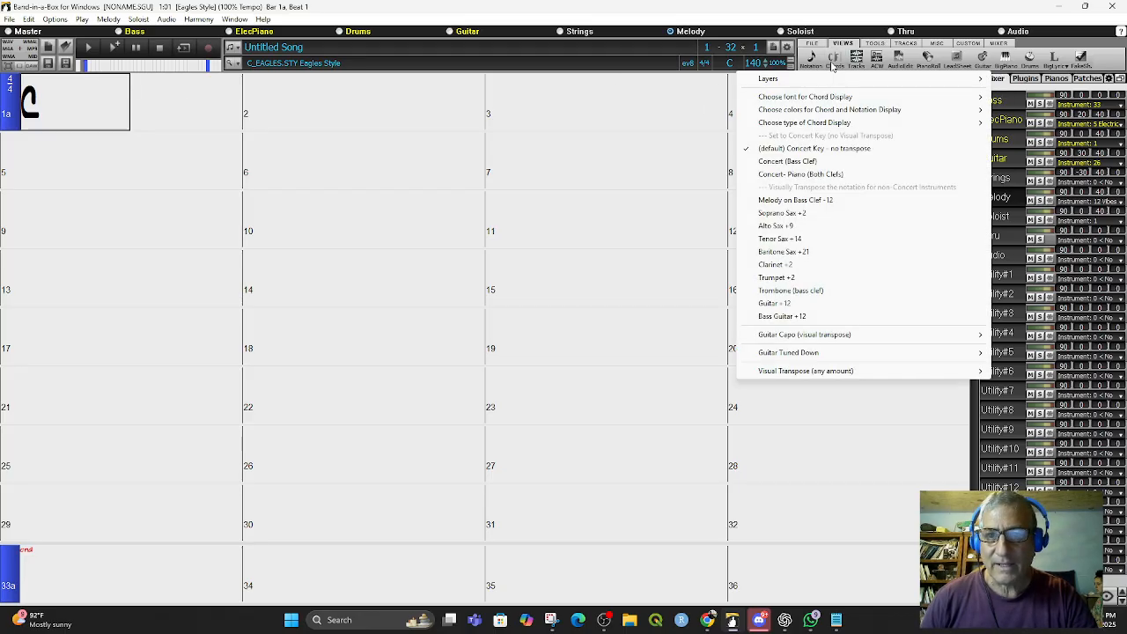
{"action": "mouse_move", "coordinate": [811, 79]}
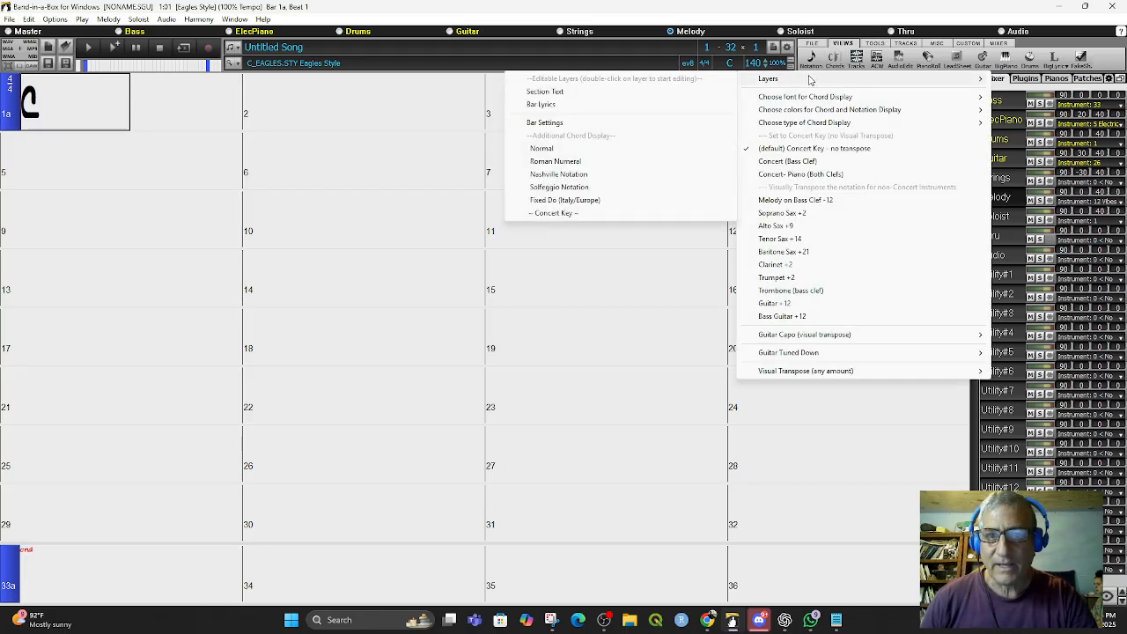
{"action": "left_click", "coordinate": [585, 105]}
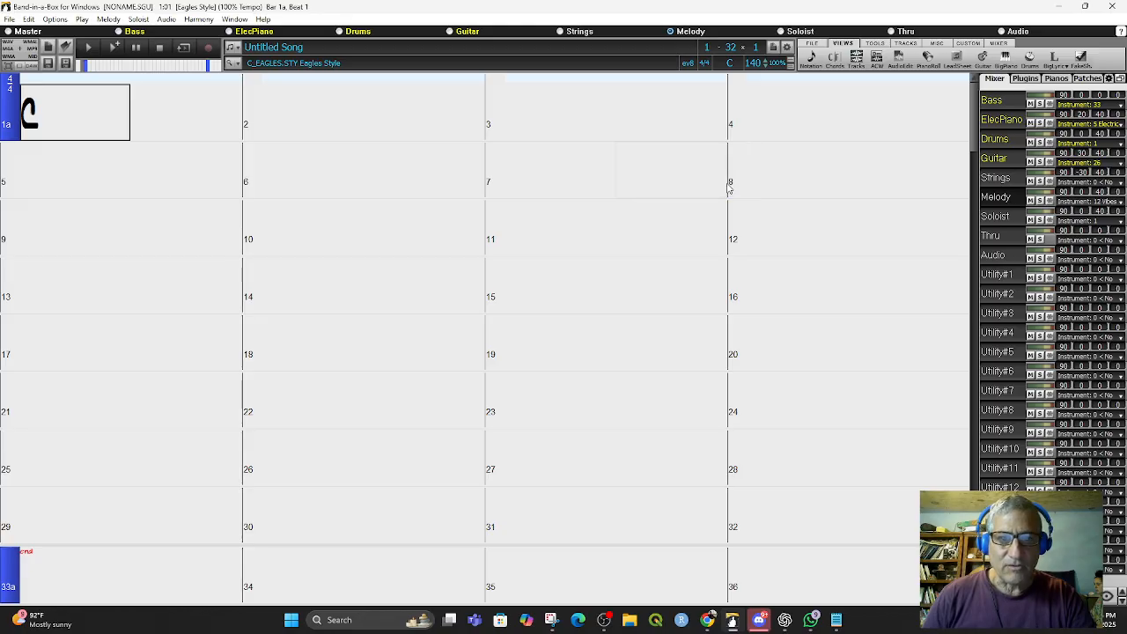
- Set the song's last bar to 160
{"action": "left_click", "coordinate": [731, 48]}
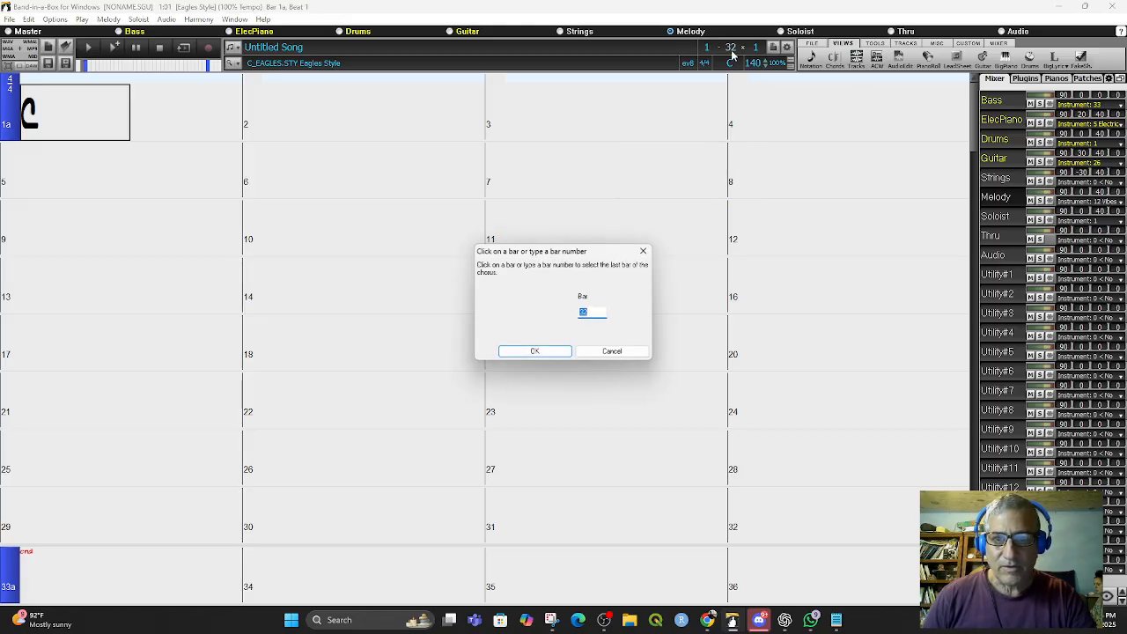
{"action": "type", "text": "160"}
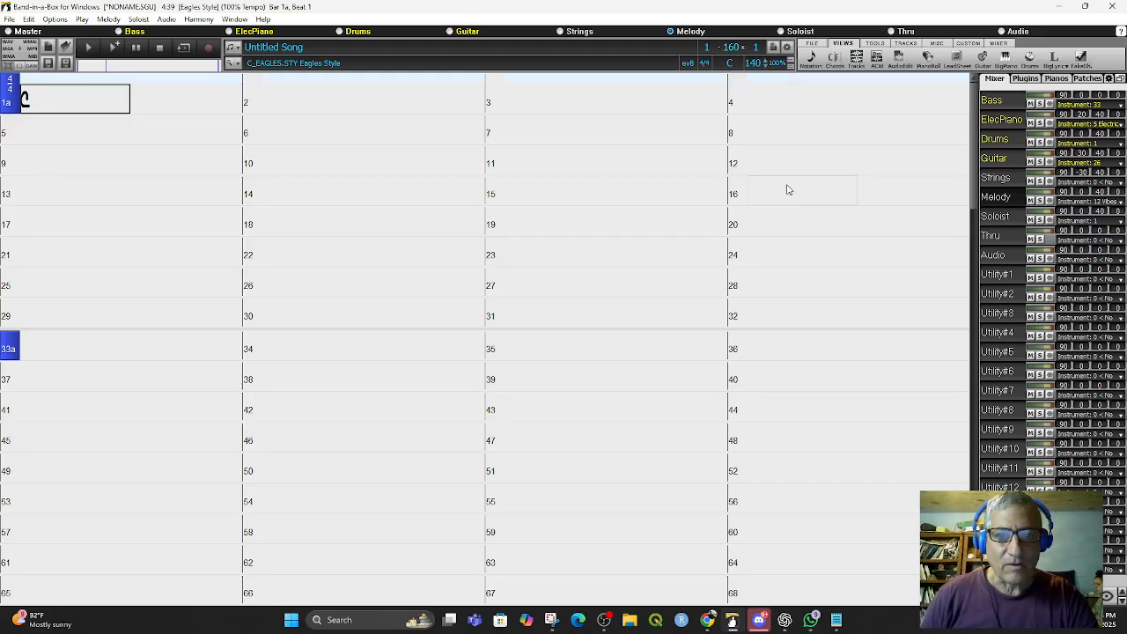
- Add a part marker at bar 9 and open its bar lyrics row for entry
{"action": "left_click", "coordinate": [11, 165]}
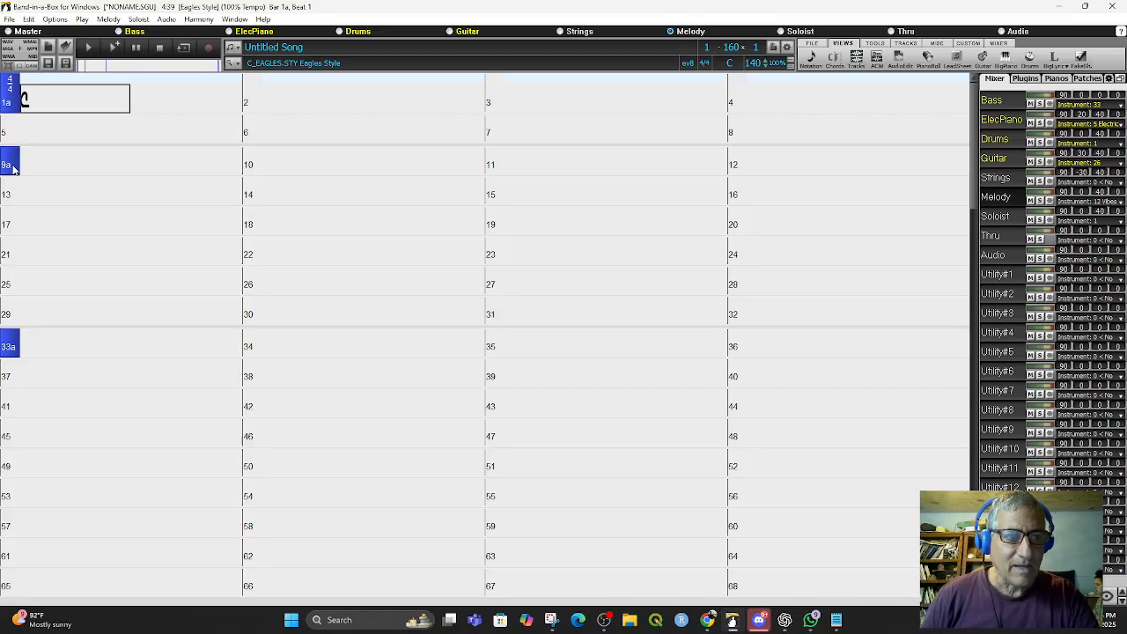
{"action": "left_click", "coordinate": [13, 167]}
{"action": "left_click", "coordinate": [65, 167]}
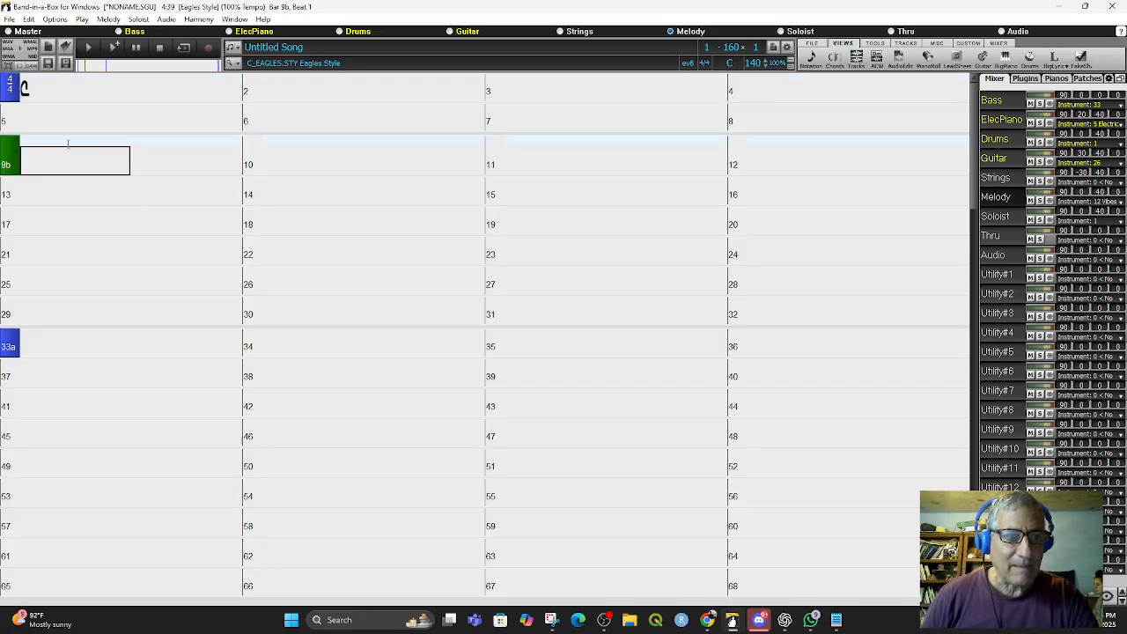
{"action": "left_click", "coordinate": [67, 141]}
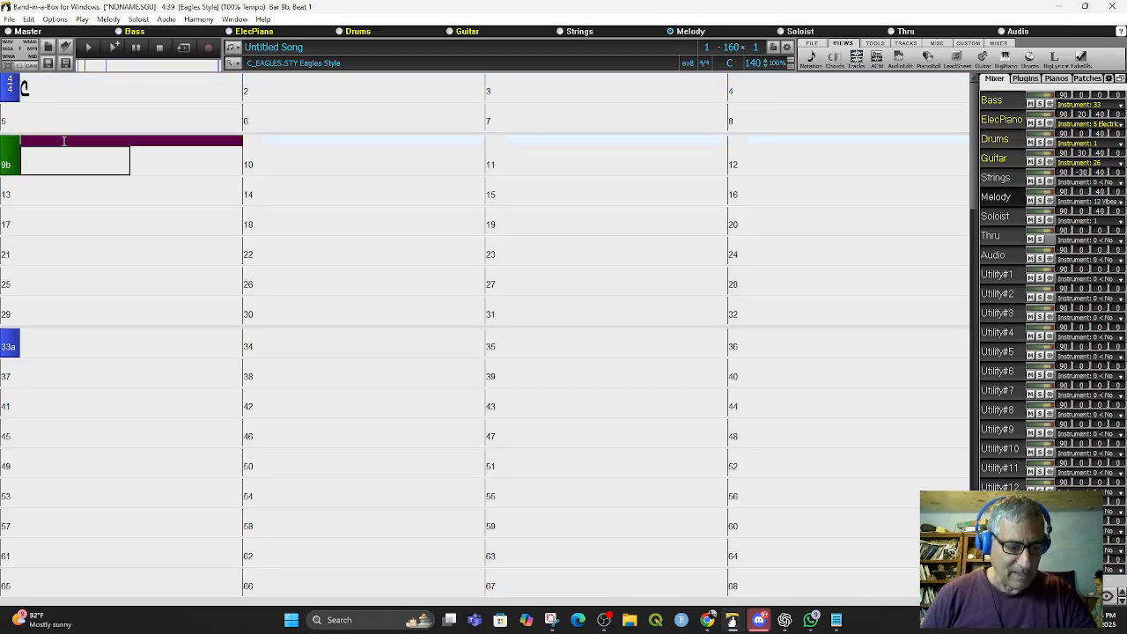
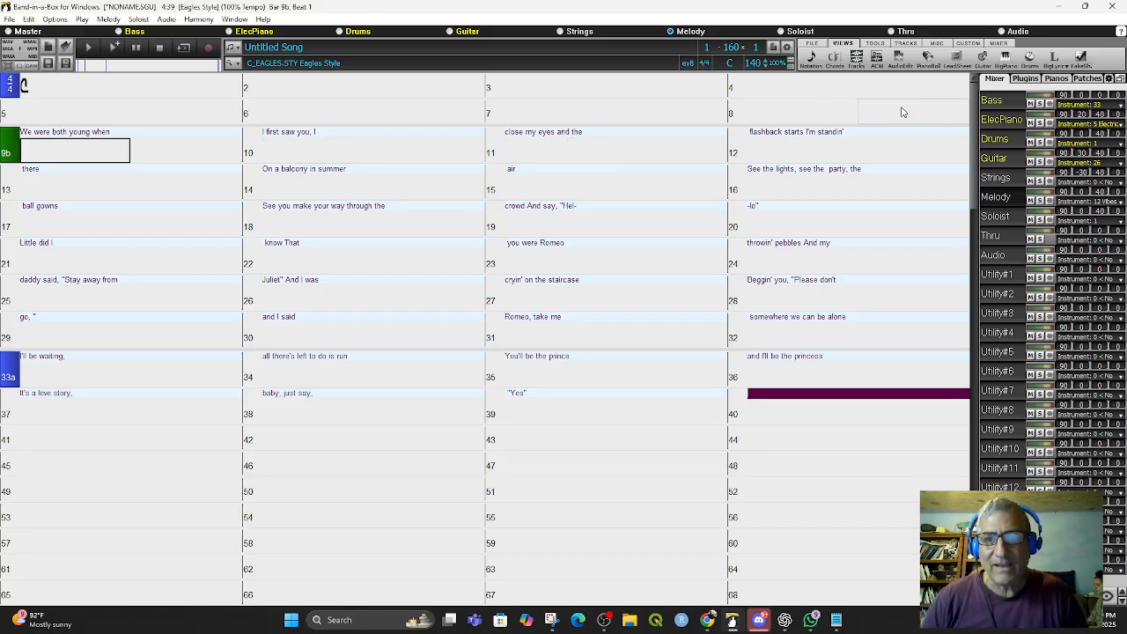
- Change the song's key to D, transposing it
{"action": "left_click", "coordinate": [71, 155]}
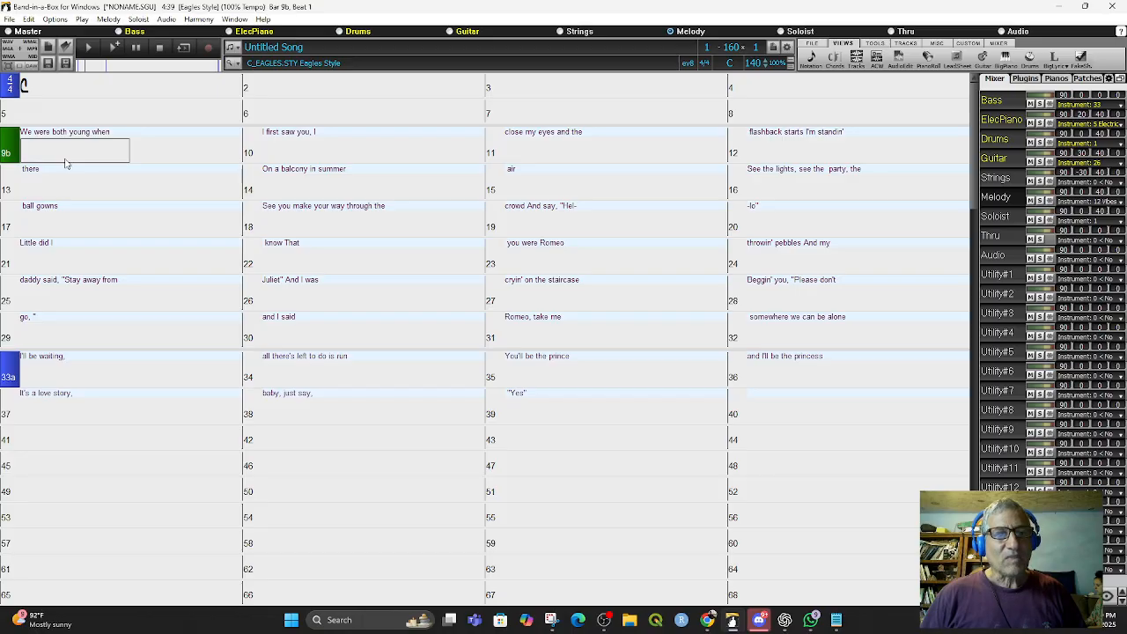
{"action": "left_click", "coordinate": [730, 67]}
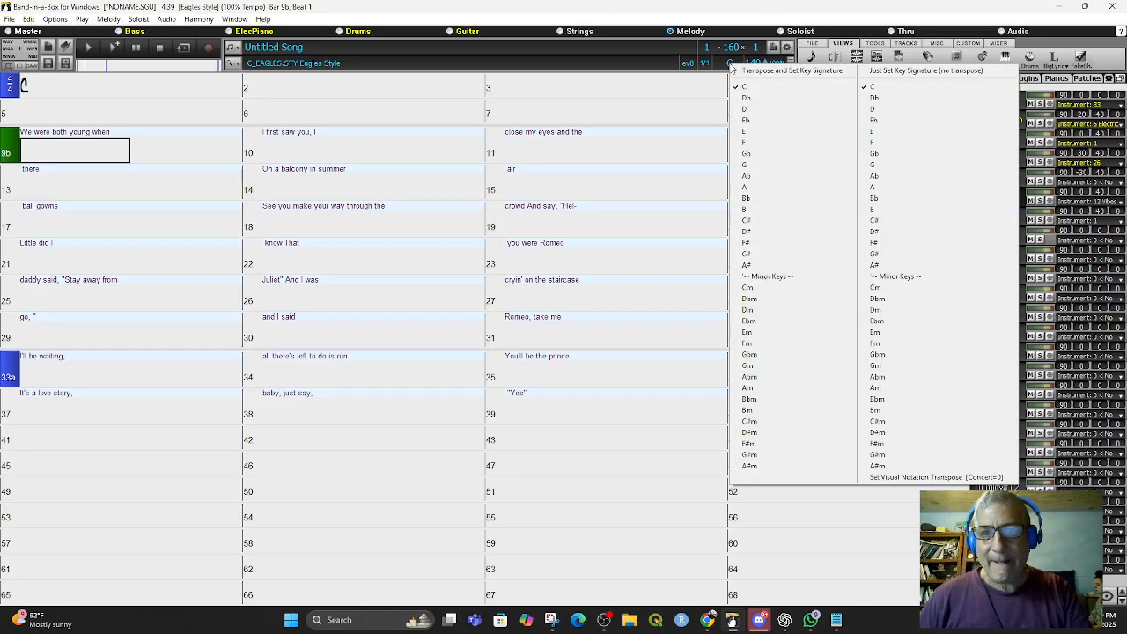
{"action": "left_click", "coordinate": [745, 115]}
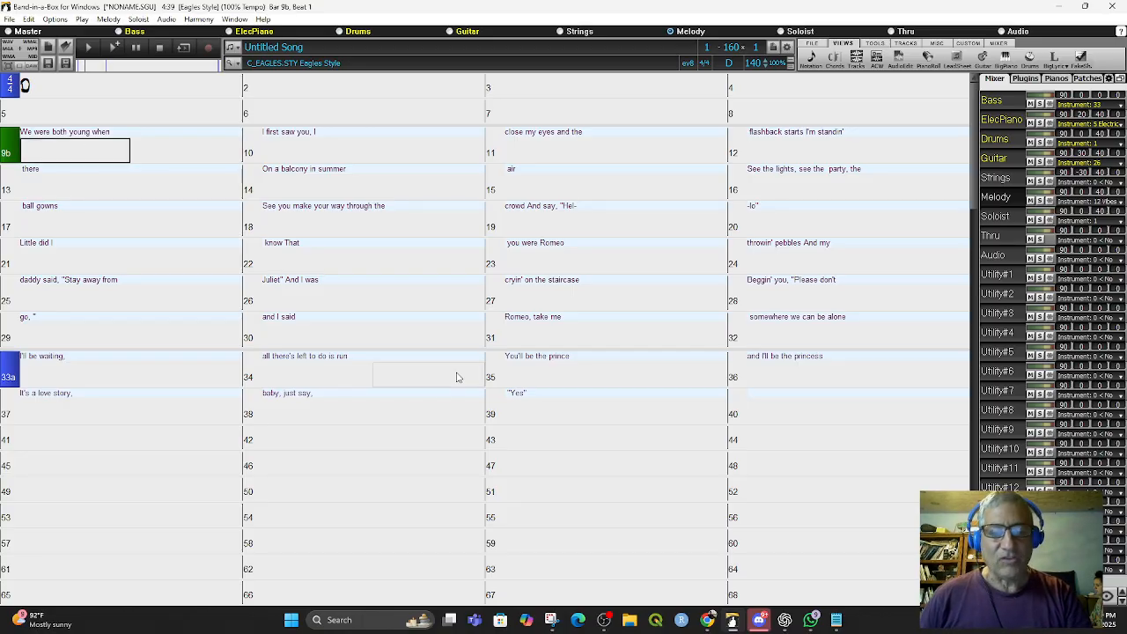
- Open YouTube in the browser and play Taylor Swift's Love Story video for reference
{"action": "left_click", "coordinate": [710, 621]}
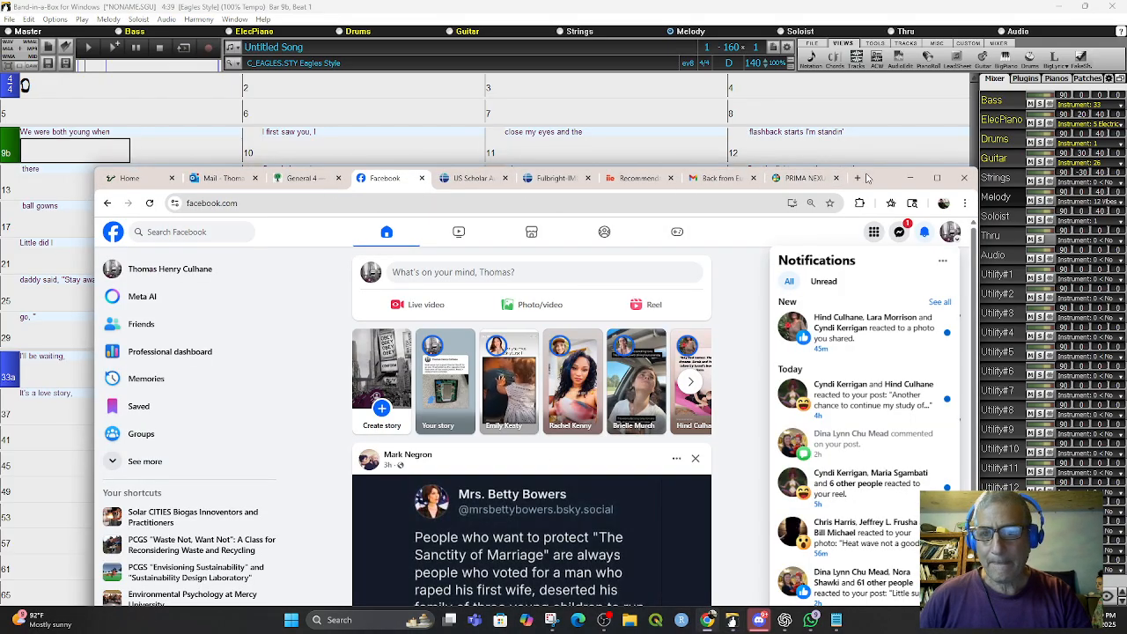
{"action": "left_click", "coordinate": [857, 178]}
{"action": "type", "text": "you"}
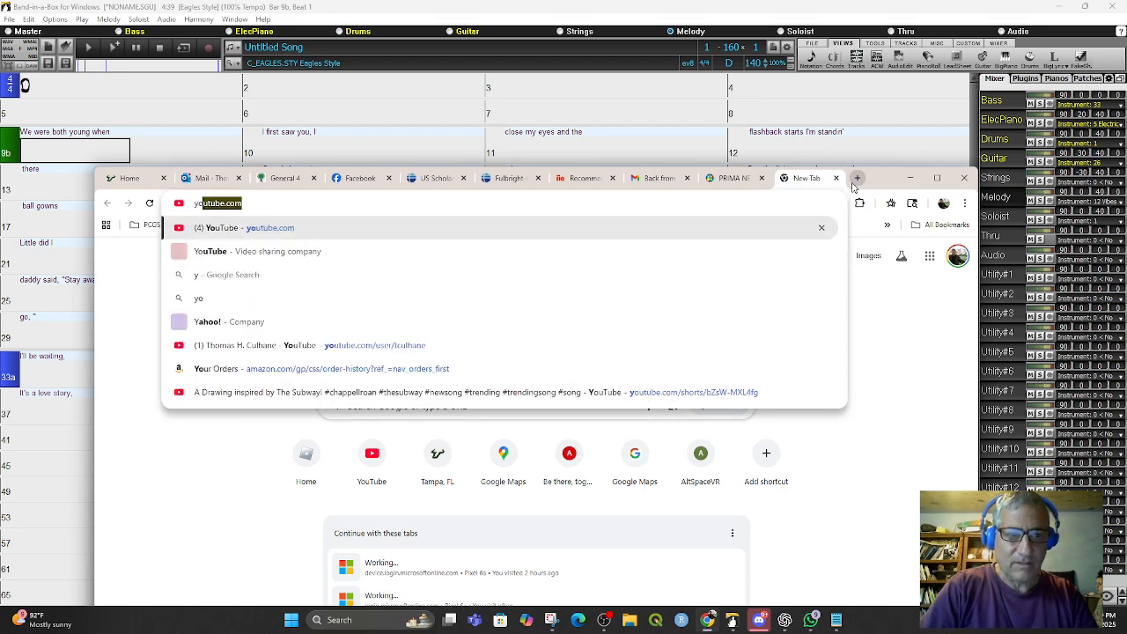
{"action": "key", "text": "Return"}
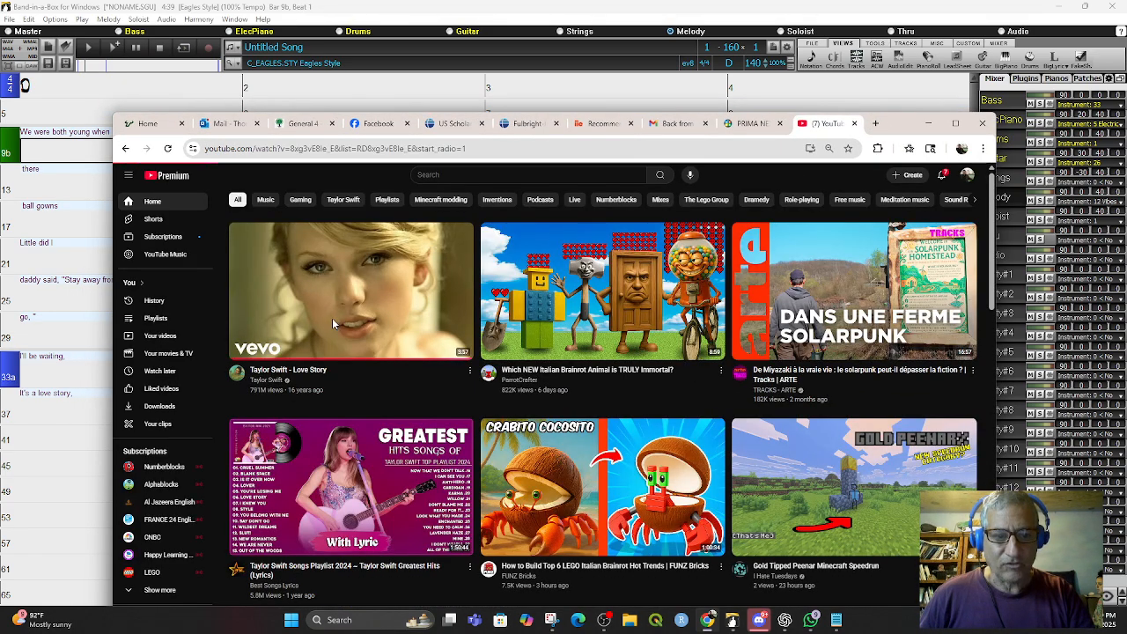
{"action": "left_click", "coordinate": [333, 321]}
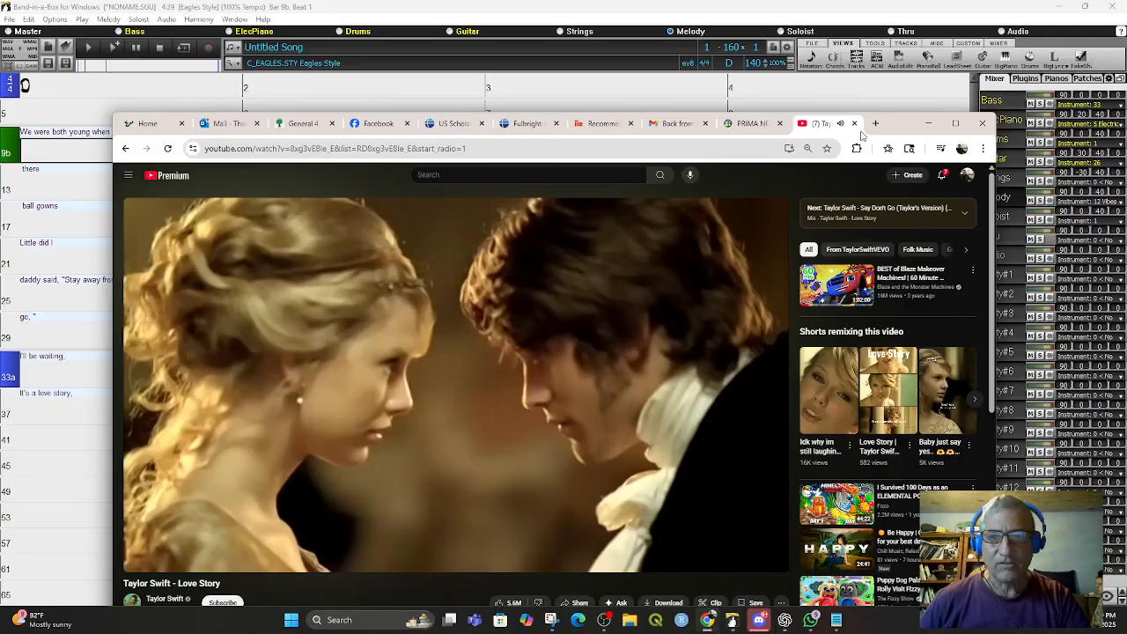
{"action": "left_click_drag", "start_coordinate": [903, 128], "coordinate": [920, 91]}
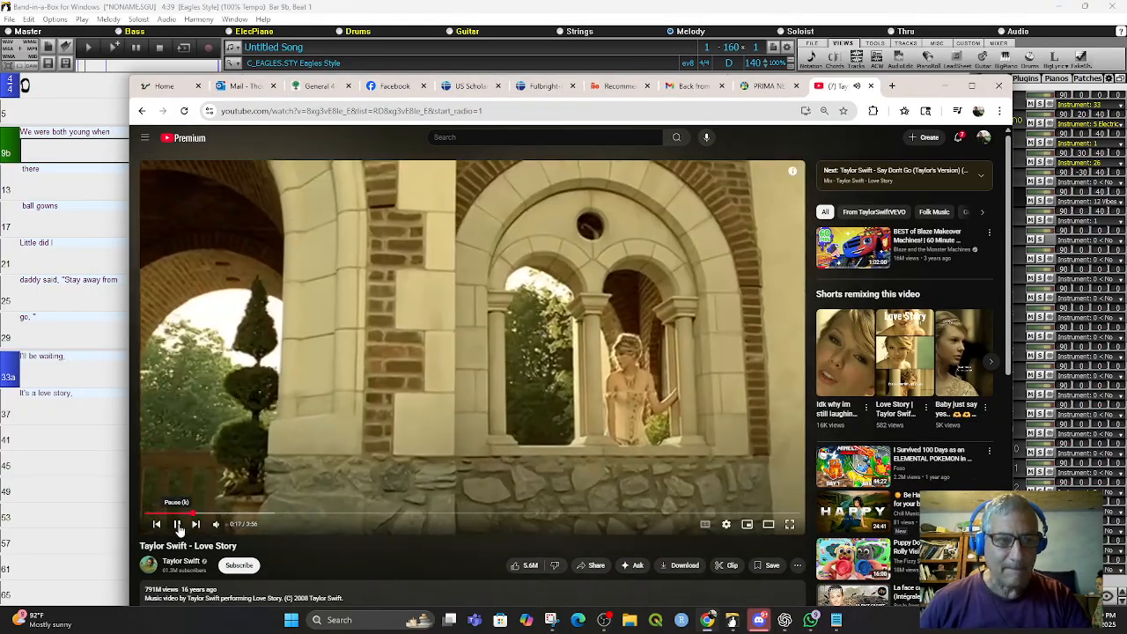
{"action": "left_click", "coordinate": [178, 525]}
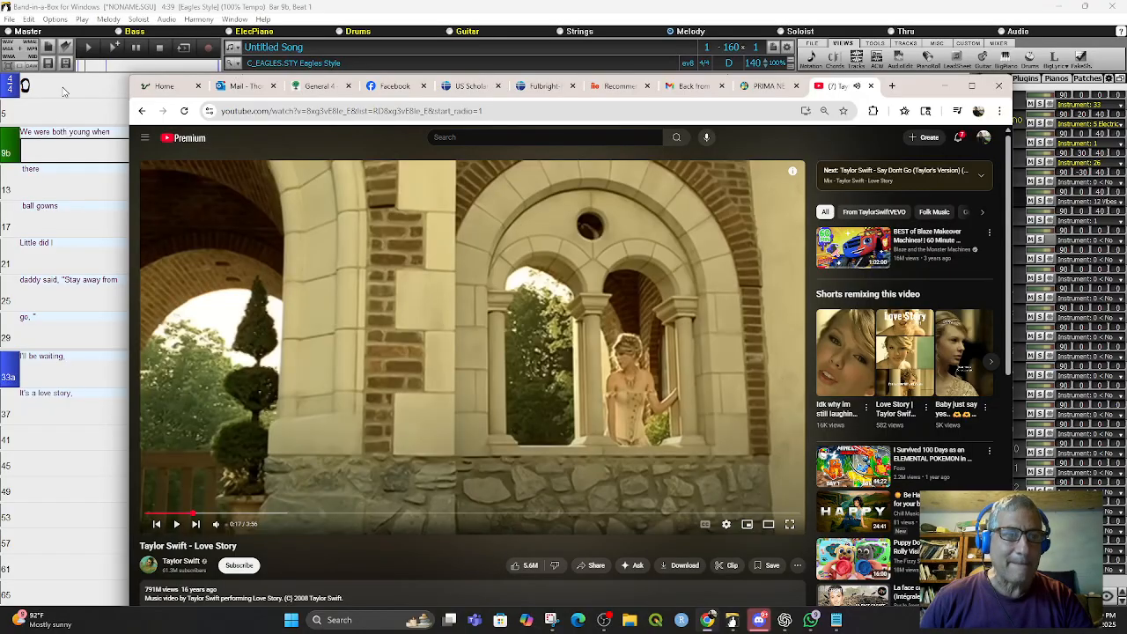
- Set the song's tempo to 120
{"action": "left_click", "coordinate": [24, 95]}
{"action": "left_click", "coordinate": [24, 97]}
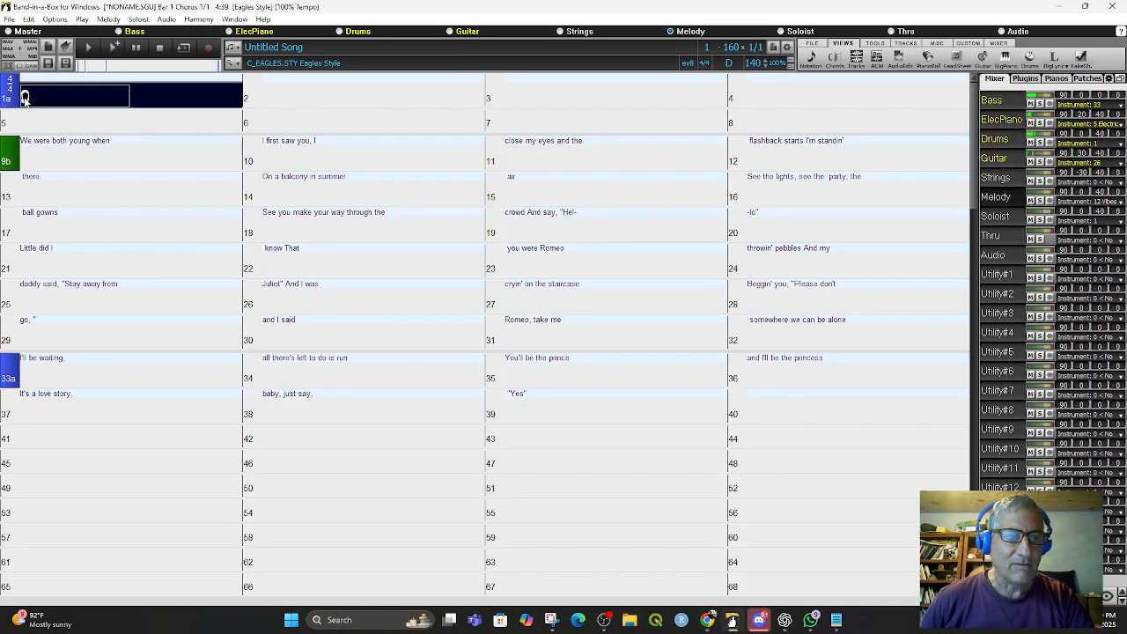
{"action": "key", "text": "space"}
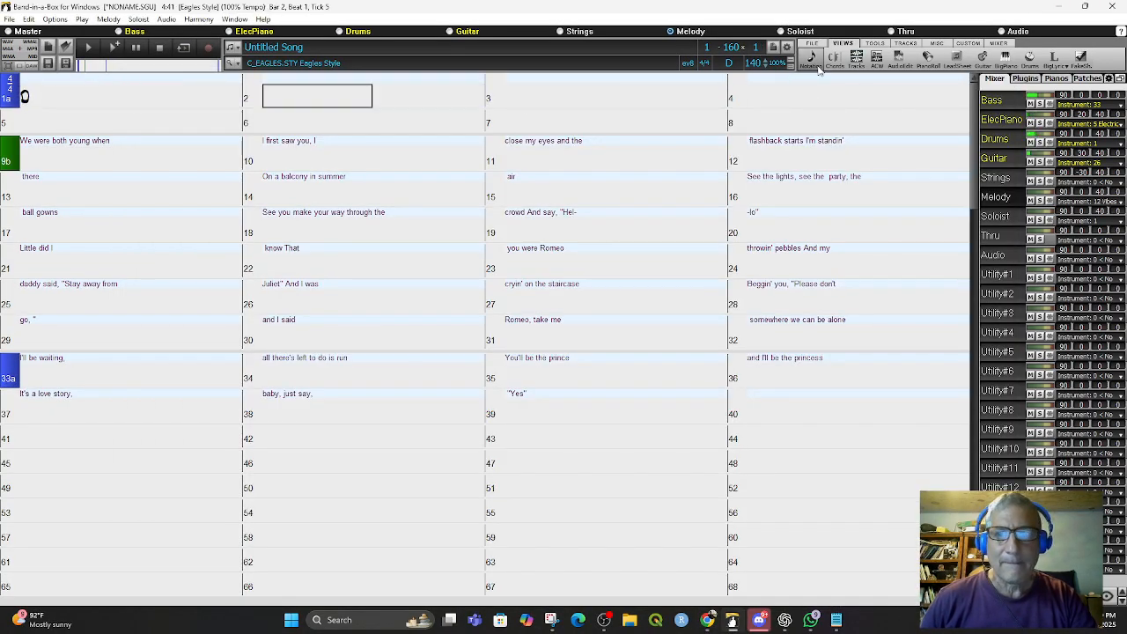
{"action": "left_click", "coordinate": [753, 66]}
{"action": "type", "text": "120"}
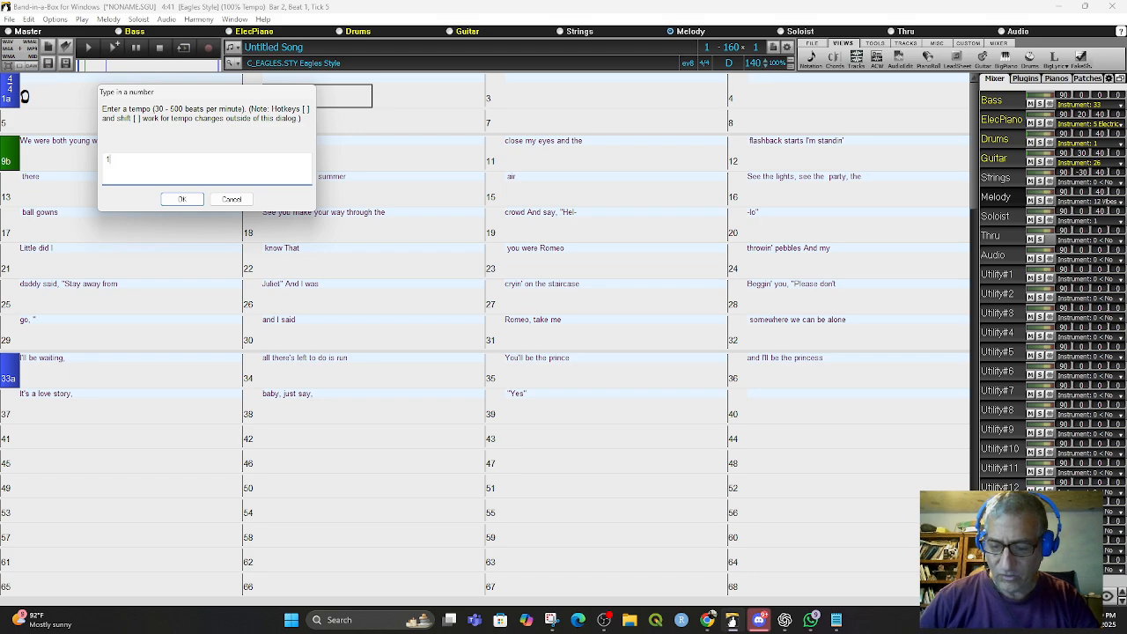
{"action": "left_click", "coordinate": [192, 200]}
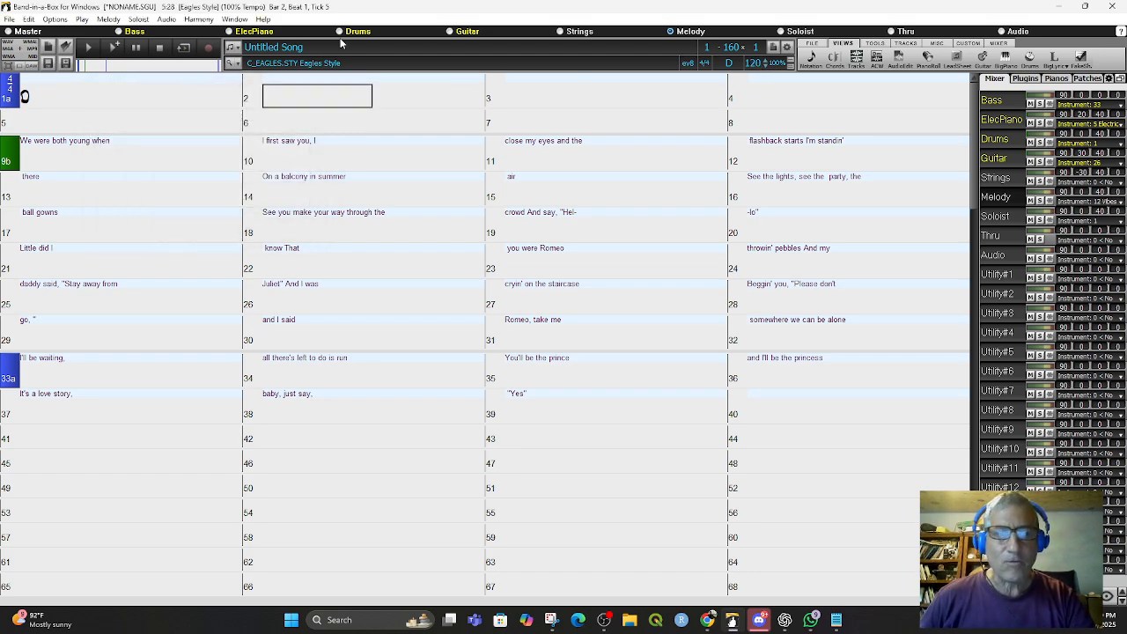
{"action": "left_click", "coordinate": [35, 96]}
{"action": "double_click", "coordinate": [35, 97]}
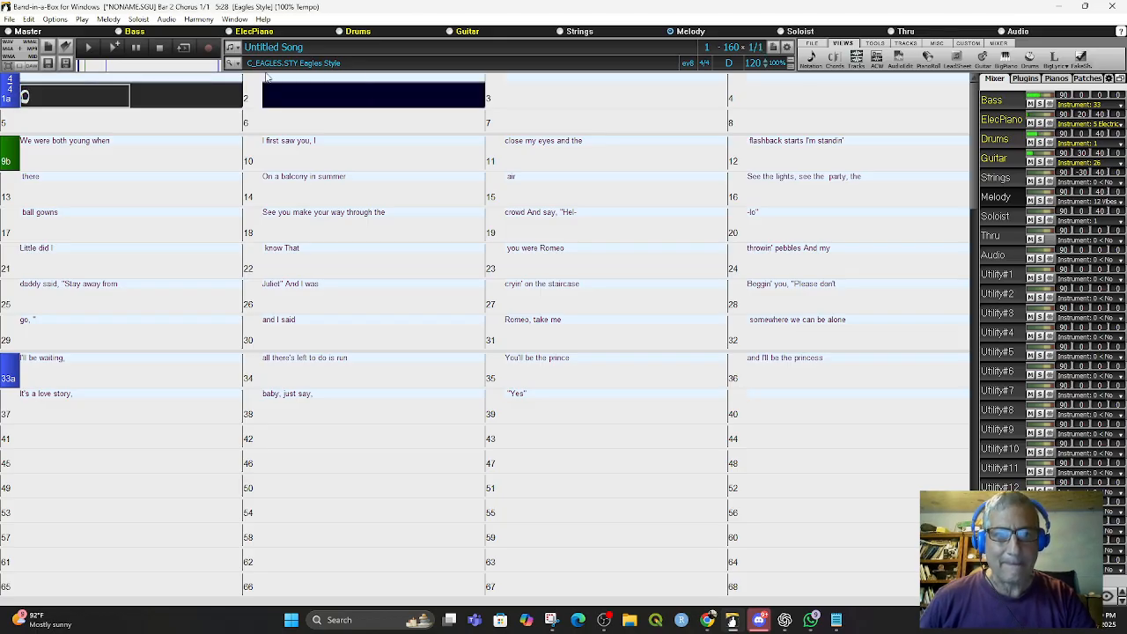
{"action": "key", "text": "Escape"}
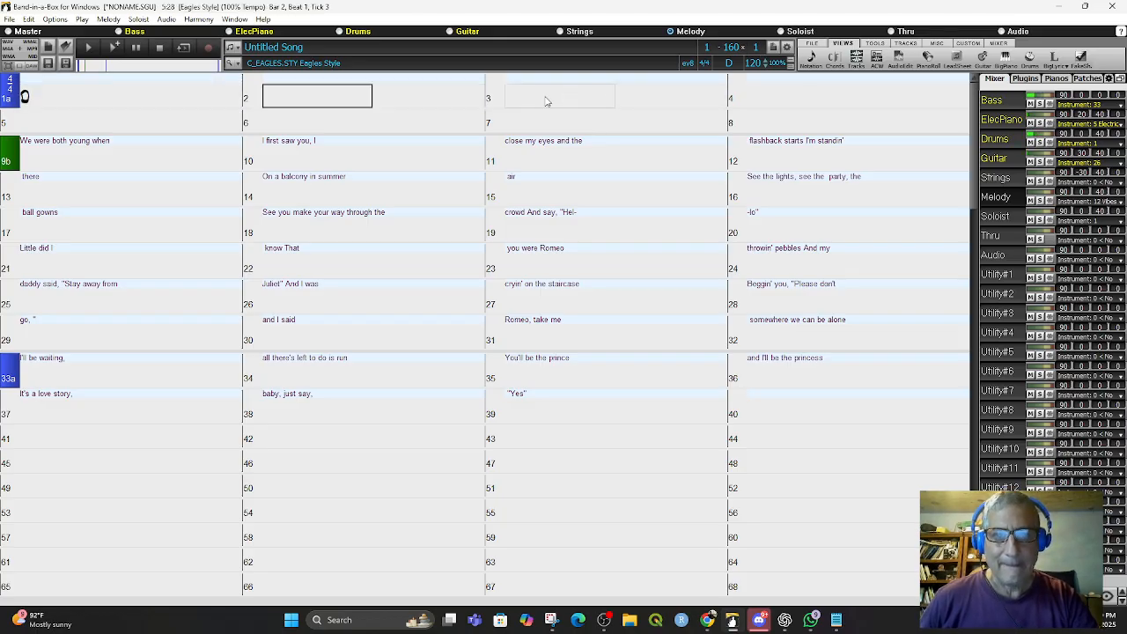
{"action": "left_click", "coordinate": [546, 101]}
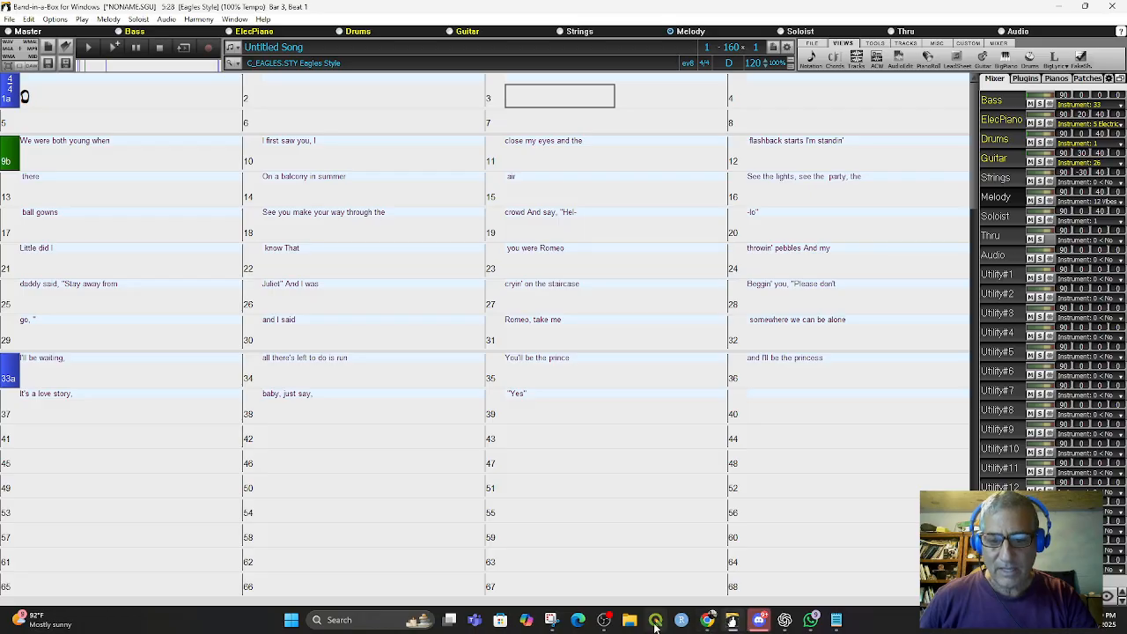
{"action": "mouse_move", "coordinate": [707, 622]}
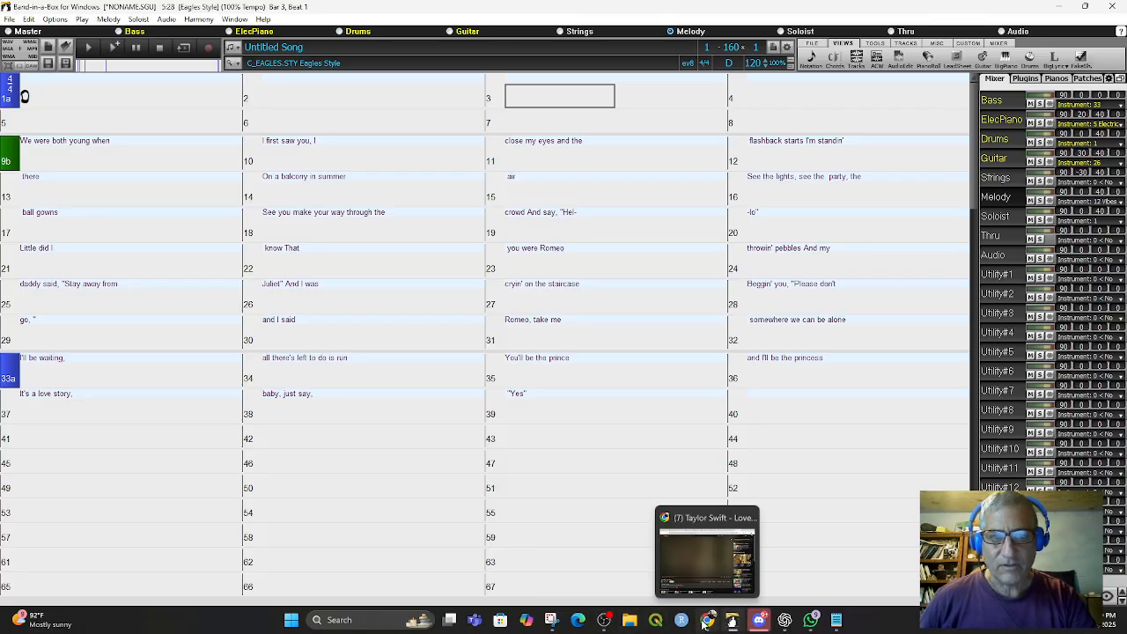
- Enter a D chord at bar 9 and a G chord at bar 11
{"action": "left_click", "coordinate": [41, 153]}
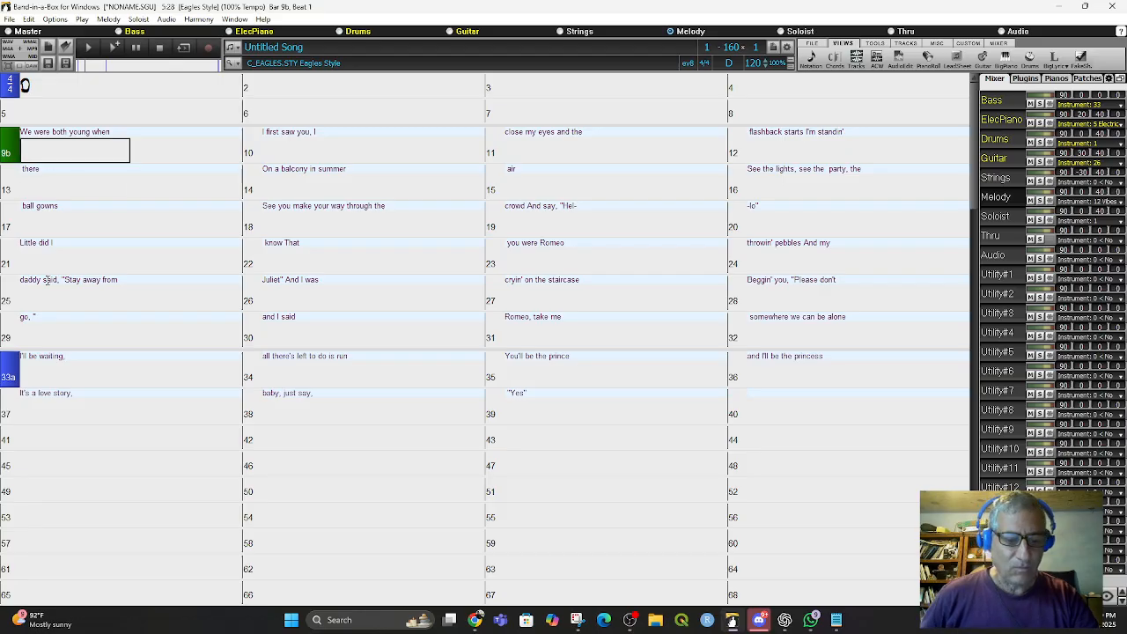
{"action": "type", "text": "d"}
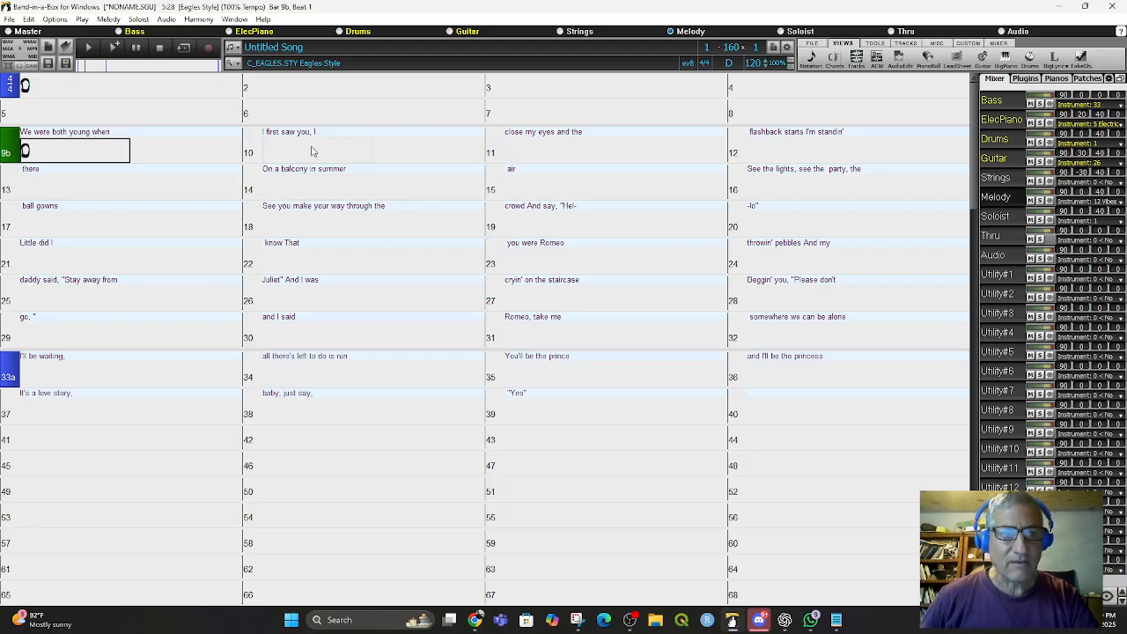
{"action": "left_click", "coordinate": [528, 157]}
{"action": "type", "text": "G"}
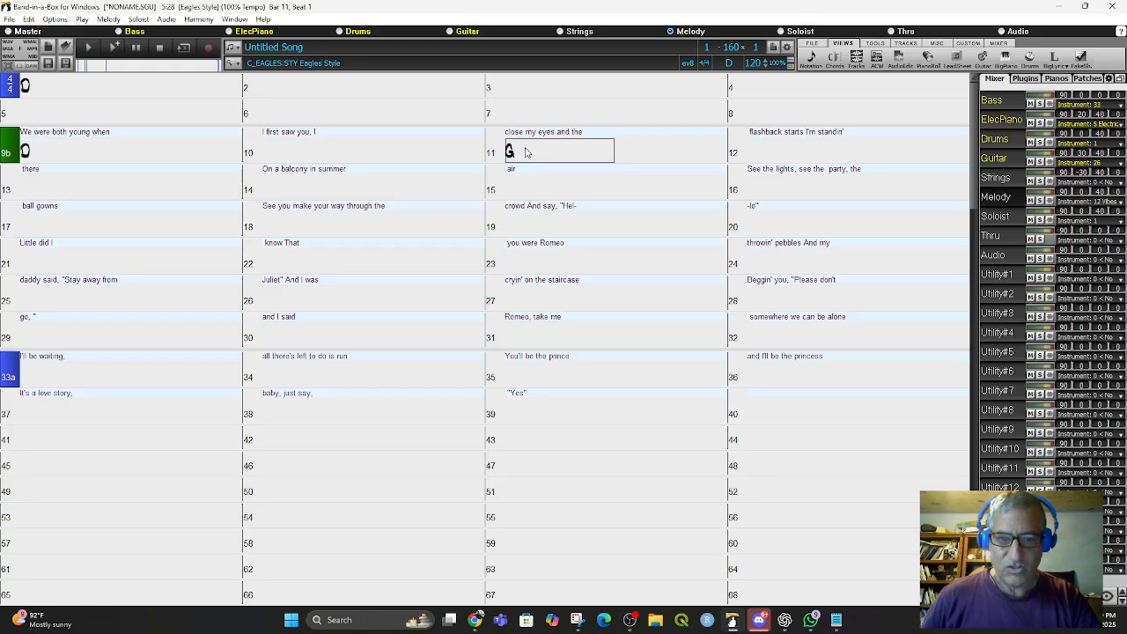
{"action": "left_click", "coordinate": [511, 156]}
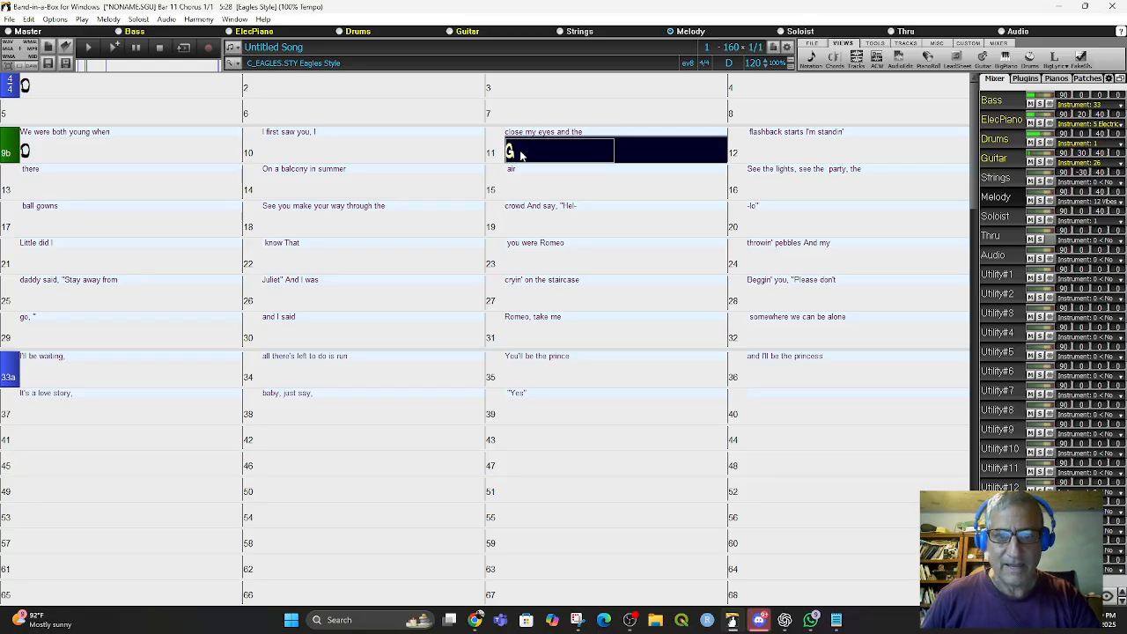
{"action": "left_click", "coordinate": [522, 156]}
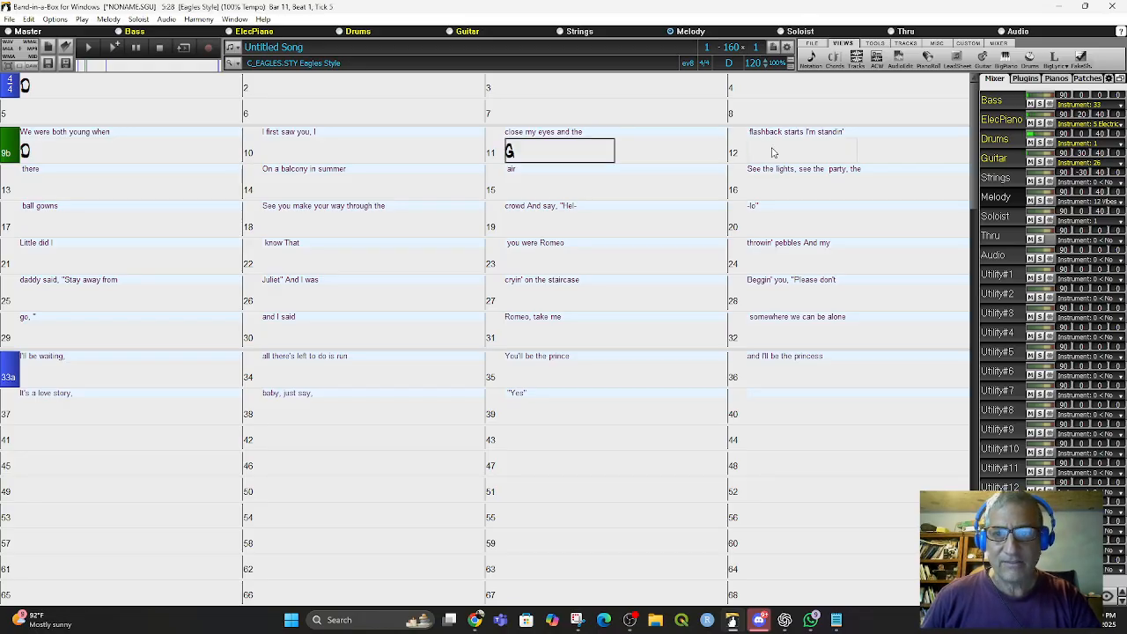
- Enter a Bm chord at bar 13 and an A7 chord at bar 15
{"action": "left_click", "coordinate": [29, 196]}
{"action": "type", "text": "B"}
{"action": "key", "text": "Return"}
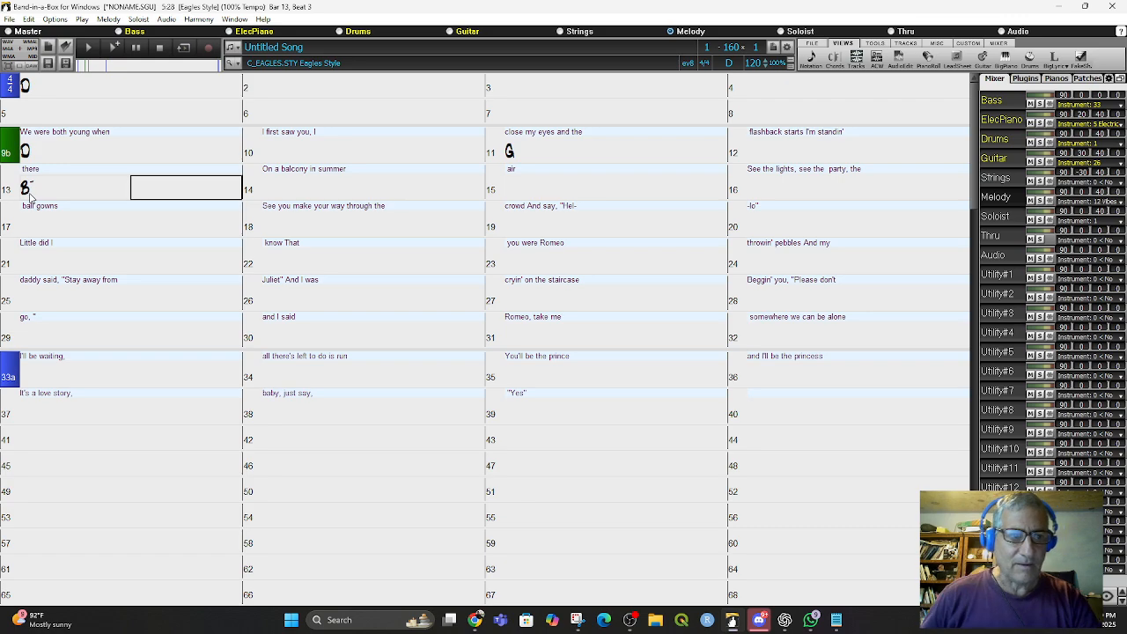
{"action": "double_click", "coordinate": [30, 196]}
{"action": "key", "text": "Escape"}
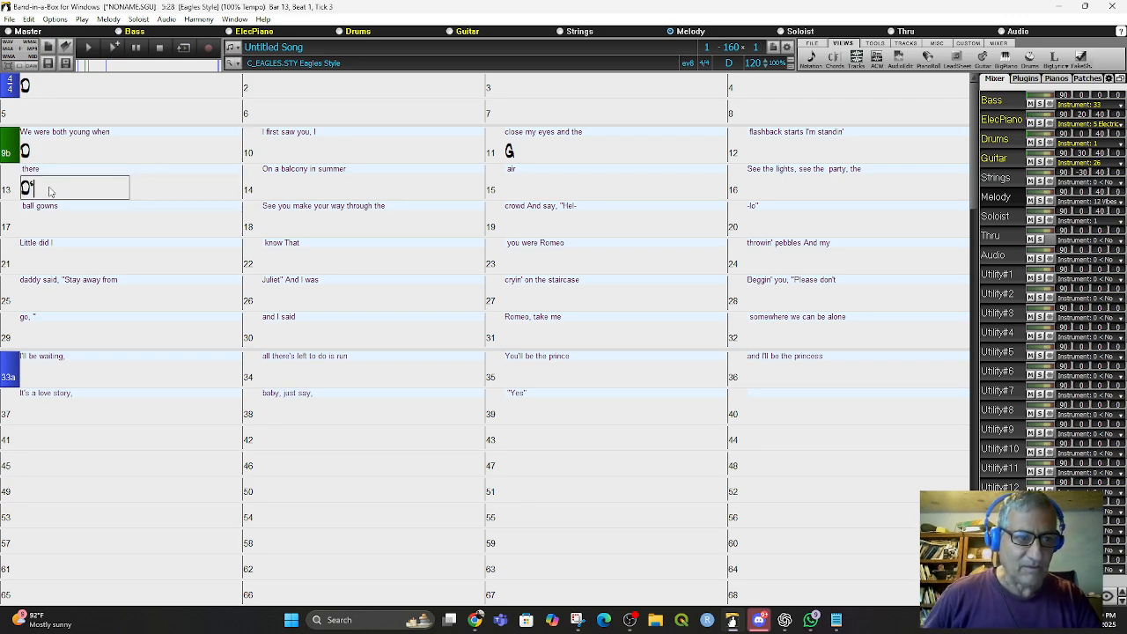
{"action": "left_click", "coordinate": [22, 191]}
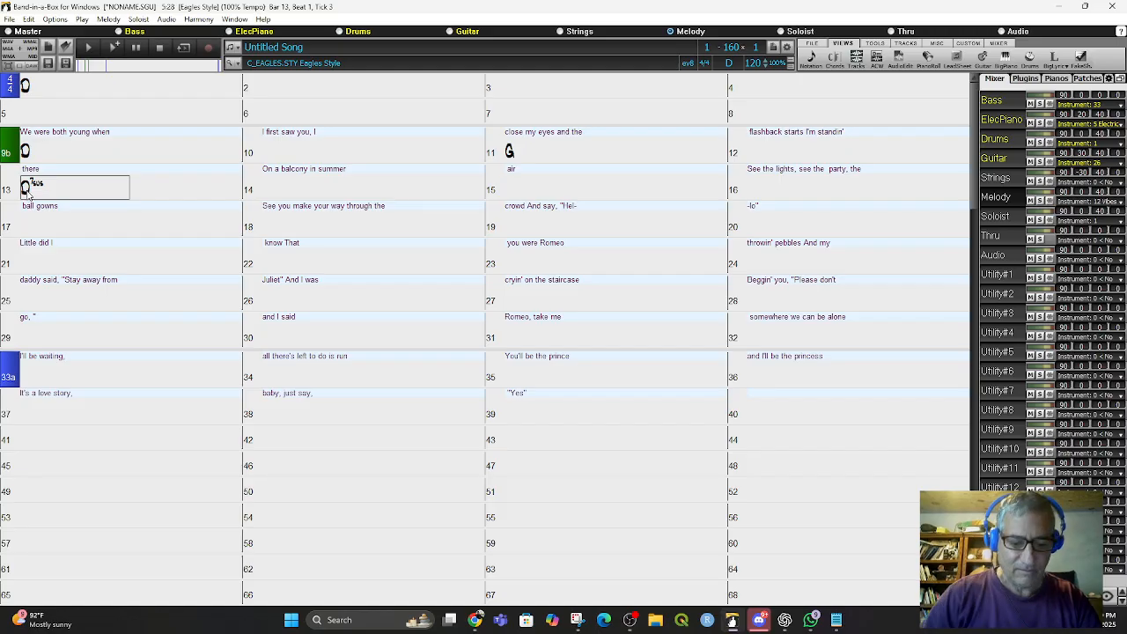
{"action": "type", "text": "bm"}
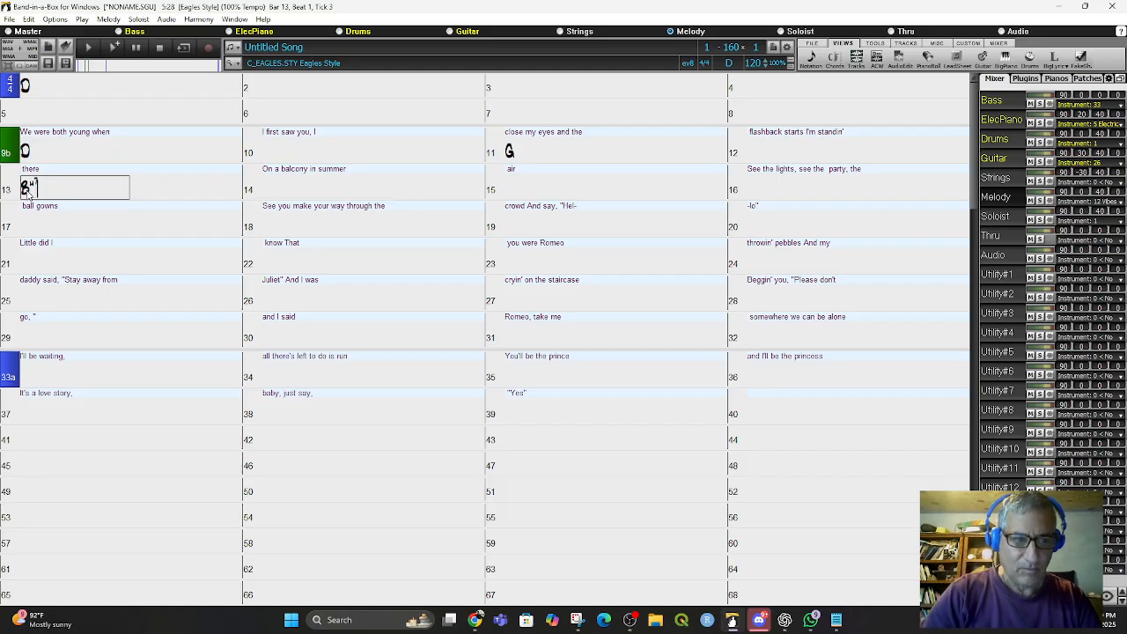
{"action": "key", "text": "Return"}
{"action": "key", "text": "Return"}
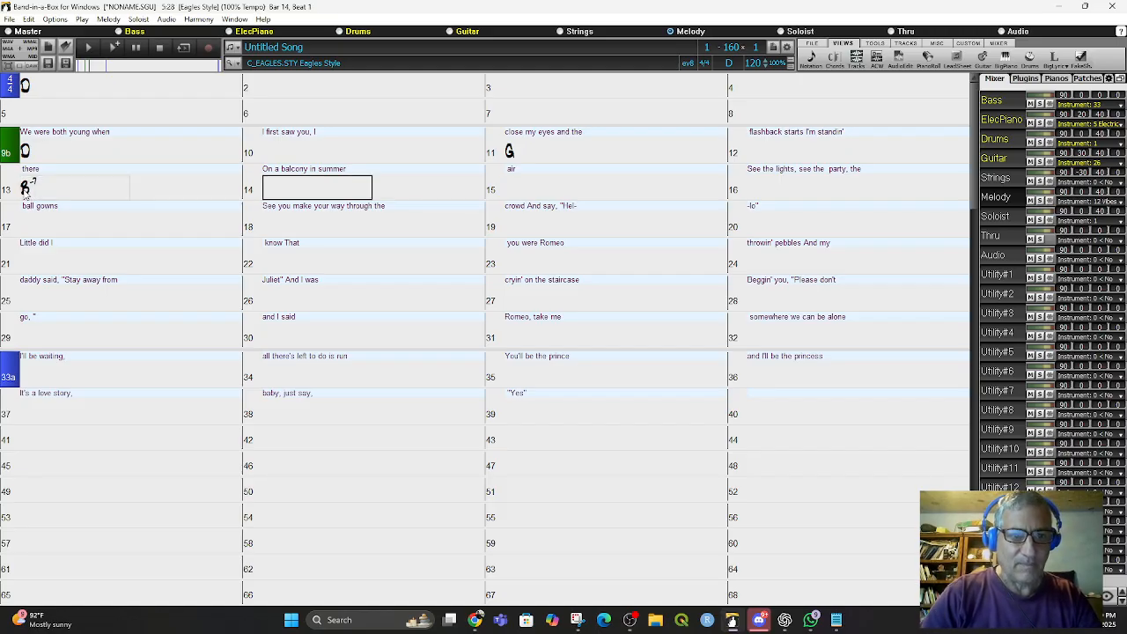
{"action": "key", "text": "Return"}
{"action": "key", "text": "Return"}
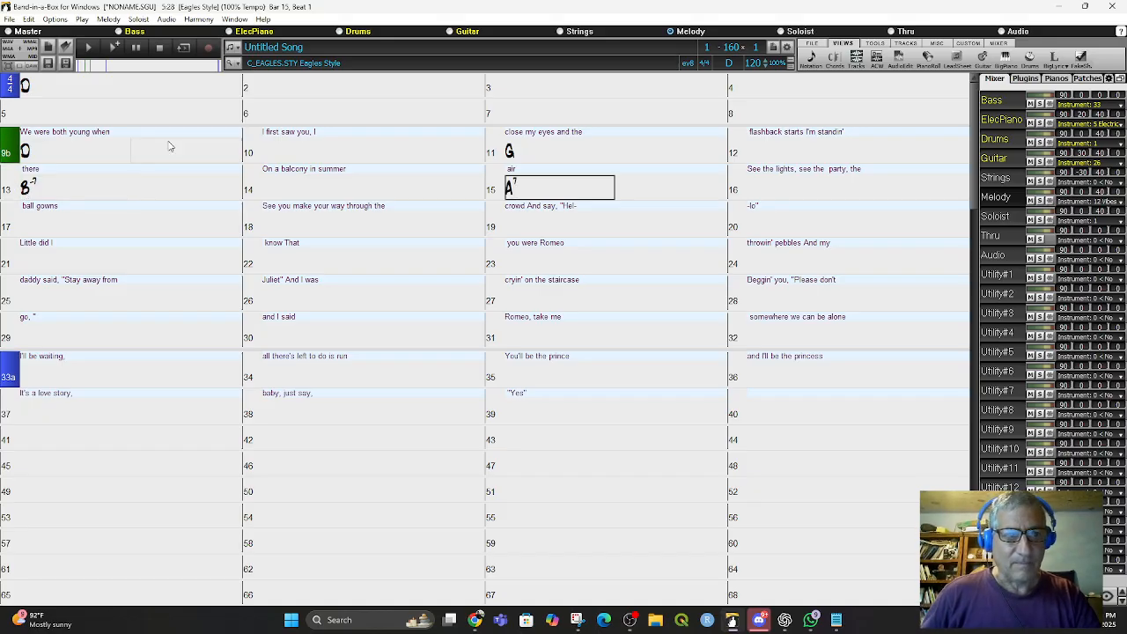
- Step through bars 9 to 15 to review the entered chords against the lyrics
{"action": "left_click", "coordinate": [50, 161]}
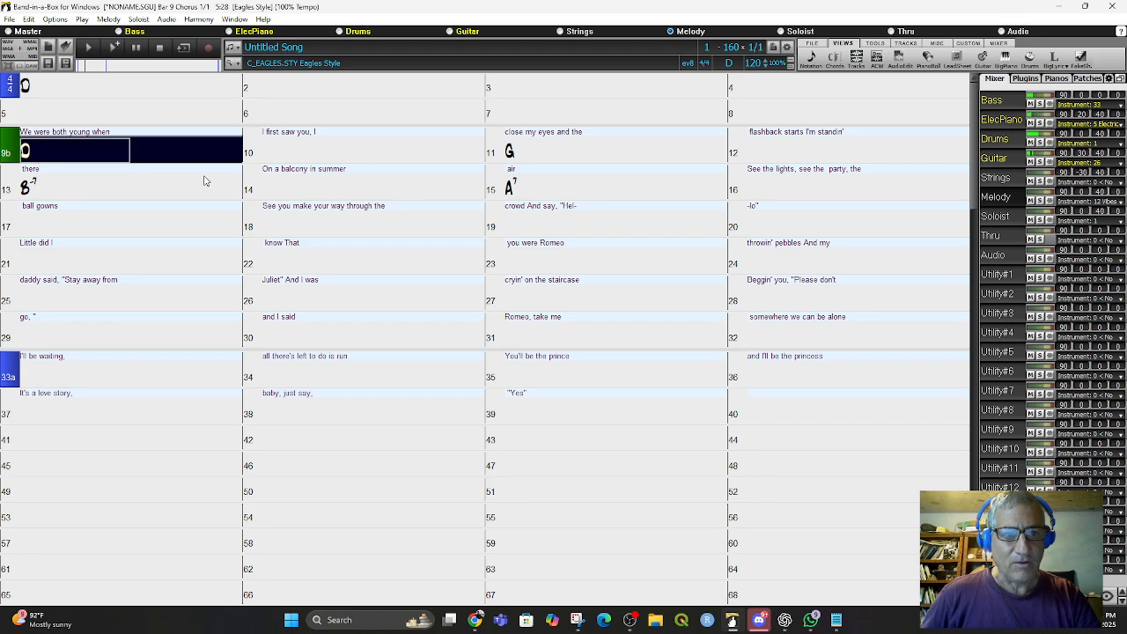
{"action": "left_click", "coordinate": [265, 165]}
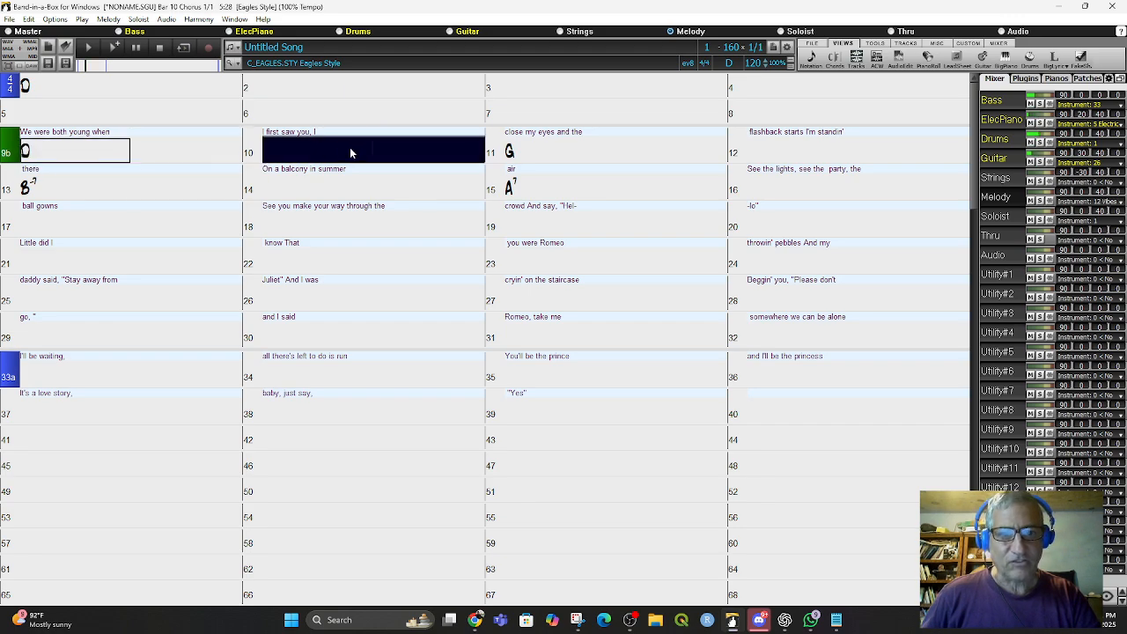
{"action": "left_click", "coordinate": [520, 149]}
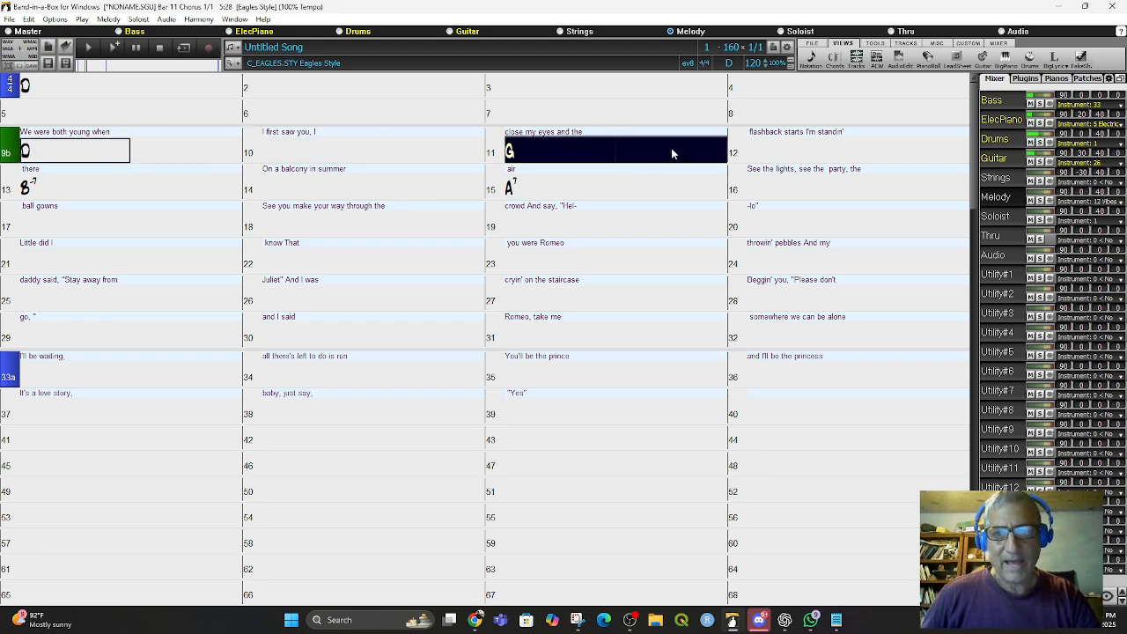
{"action": "left_click", "coordinate": [797, 154]}
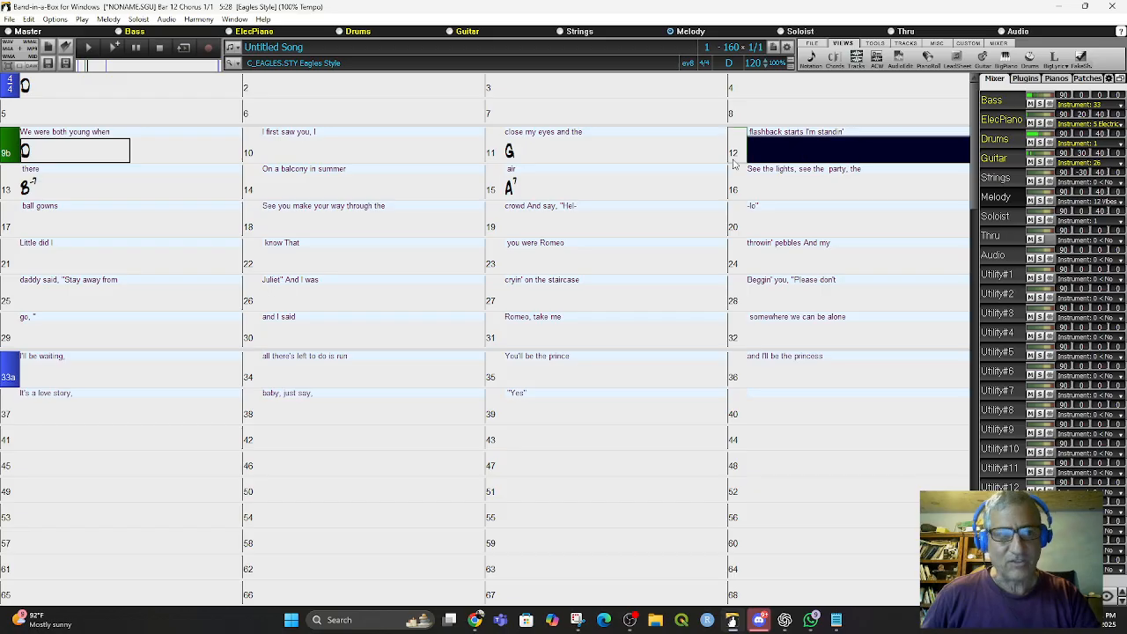
{"action": "left_click", "coordinate": [176, 176]}
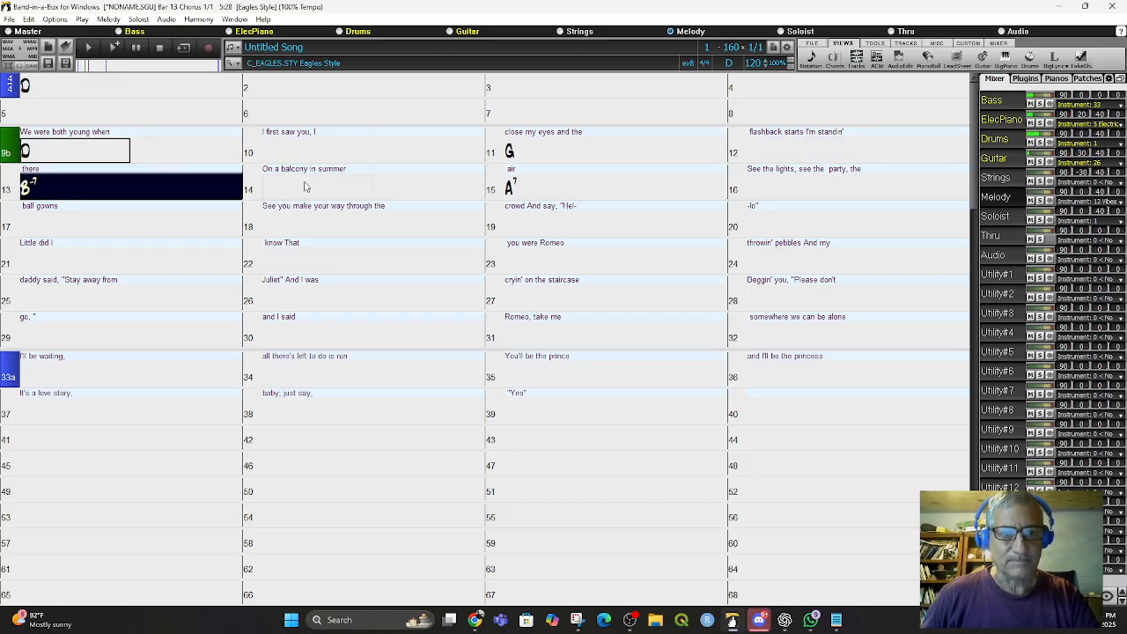
{"action": "left_click", "coordinate": [314, 188]}
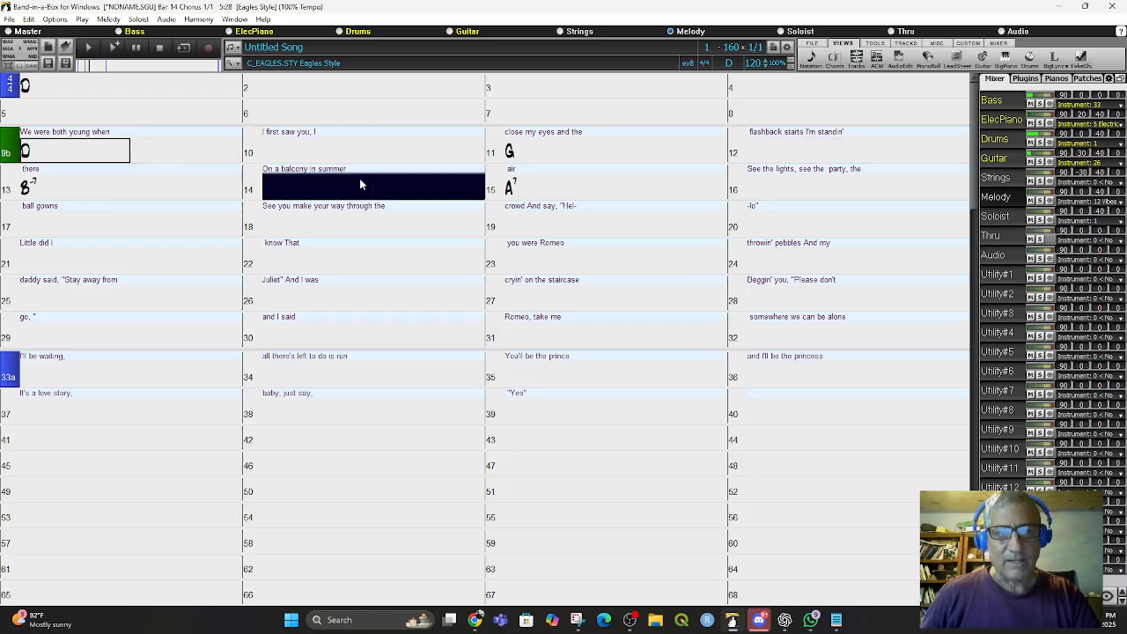
{"action": "left_click", "coordinate": [568, 183]}
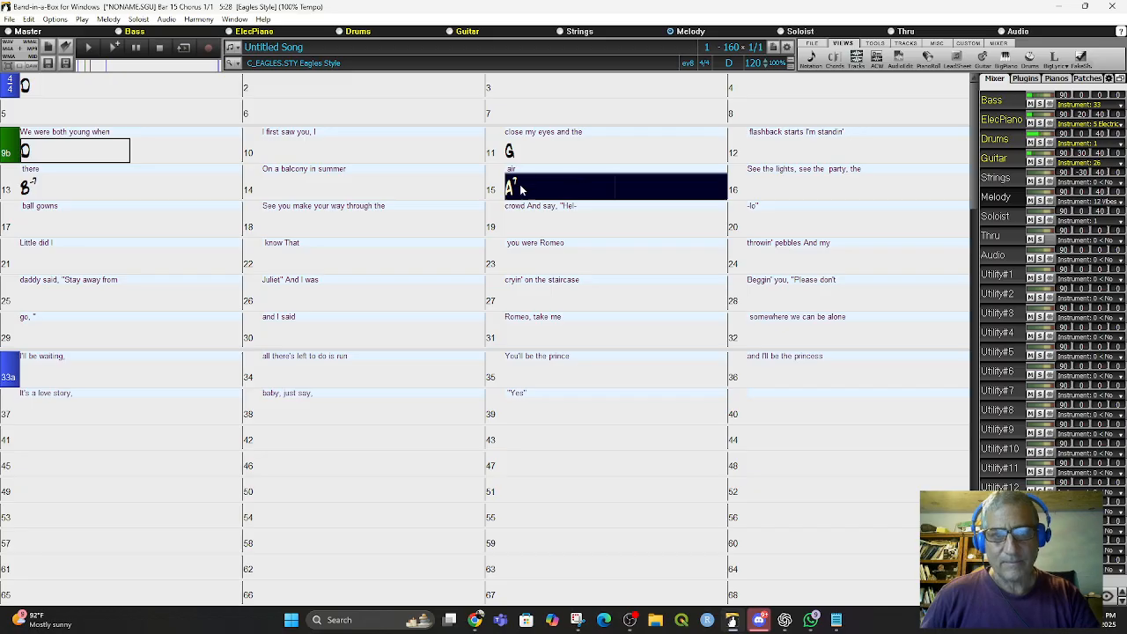
- Check the Love Story video in the browser for reference and change the chord at bar 15 to G
{"action": "left_click", "coordinate": [89, 47]}
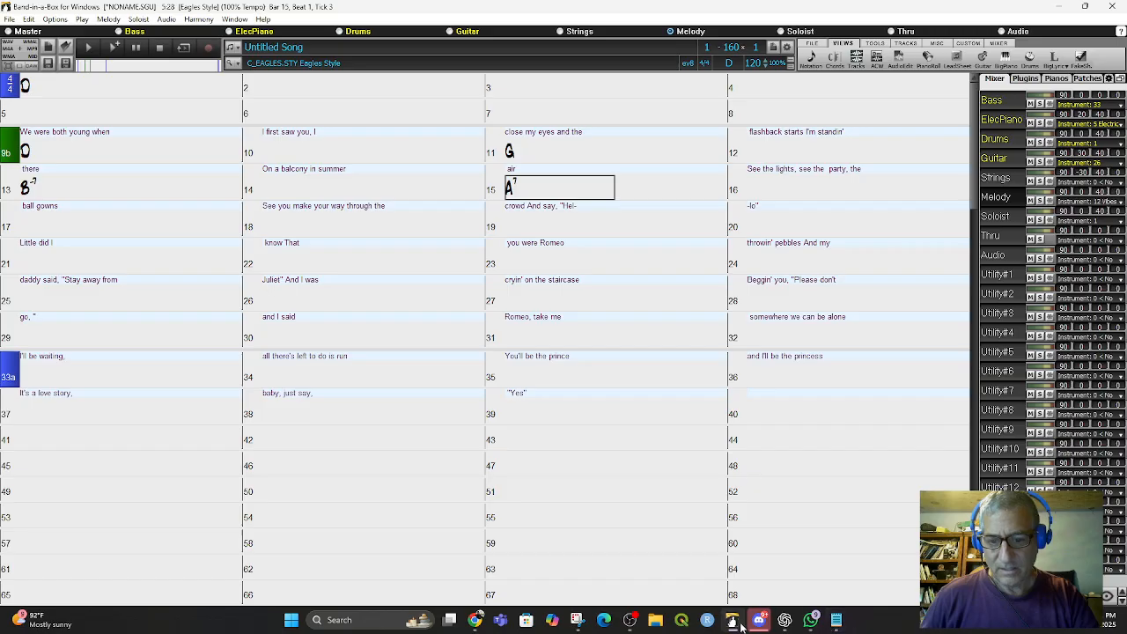
{"action": "left_click", "coordinate": [475, 620]}
{"action": "left_click", "coordinate": [176, 524]}
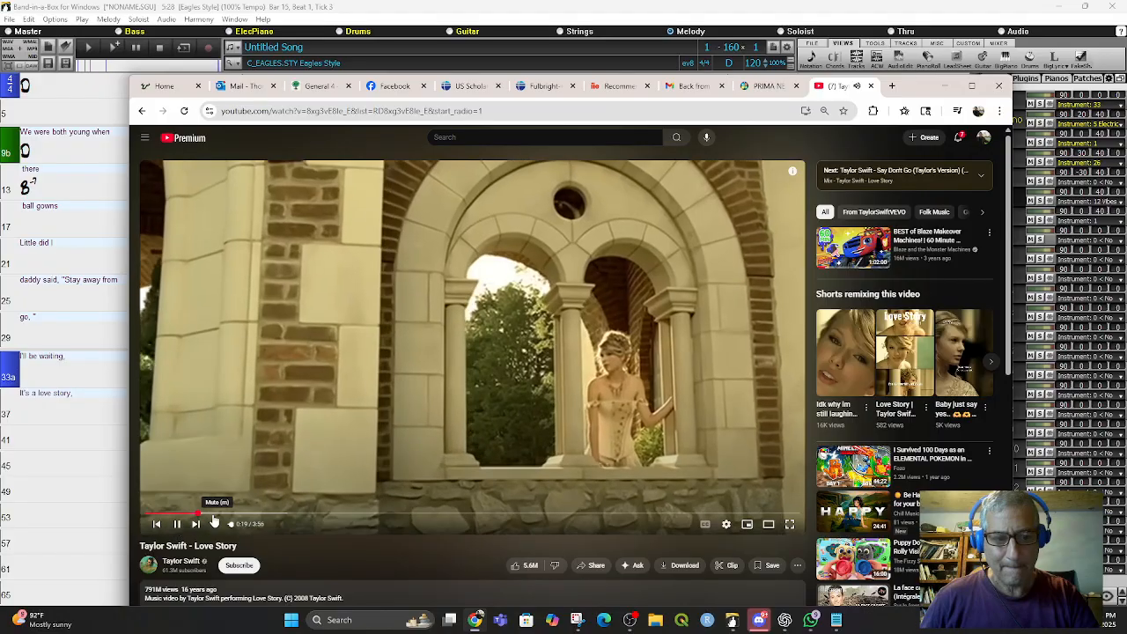
{"action": "left_click", "coordinate": [213, 514]}
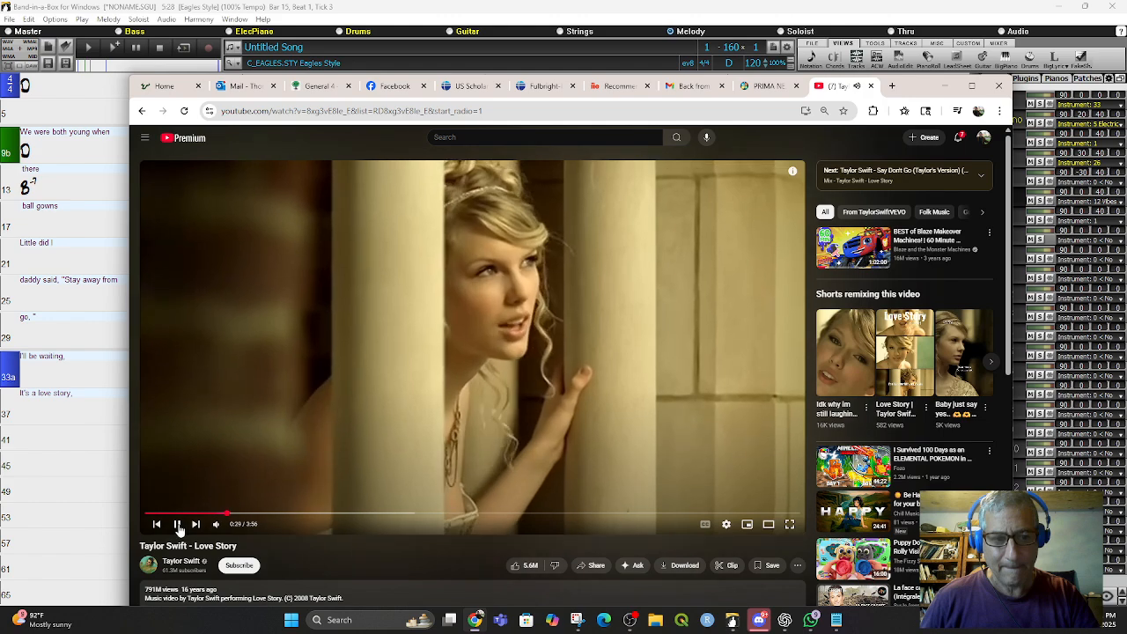
{"action": "left_click", "coordinate": [177, 524]}
{"action": "left_click", "coordinate": [78, 165]}
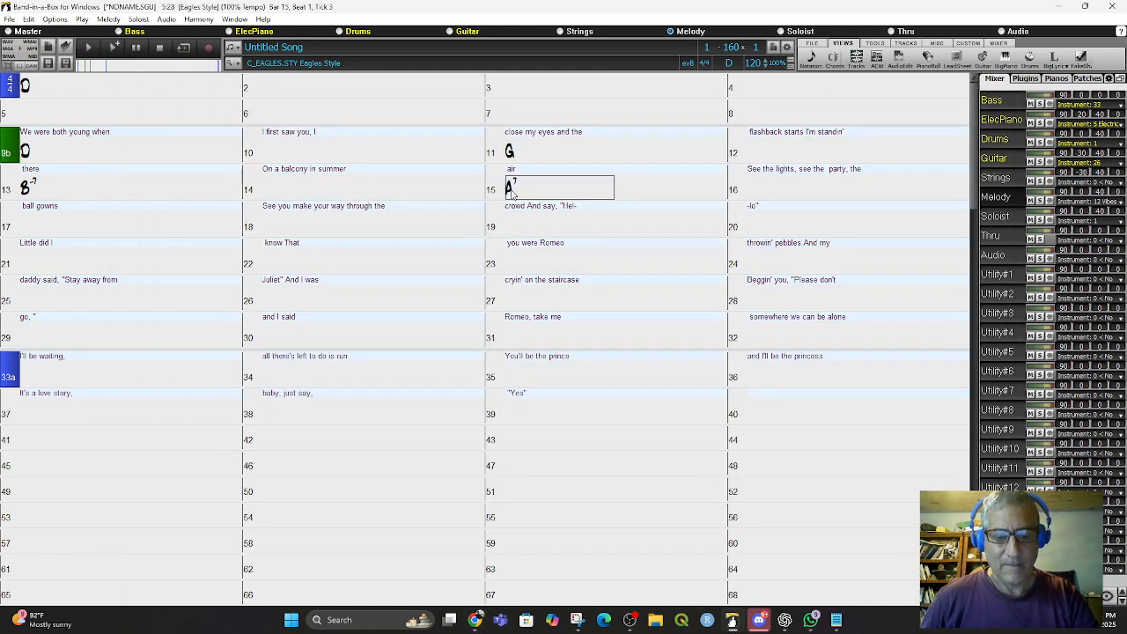
{"action": "type", "text": "G"}
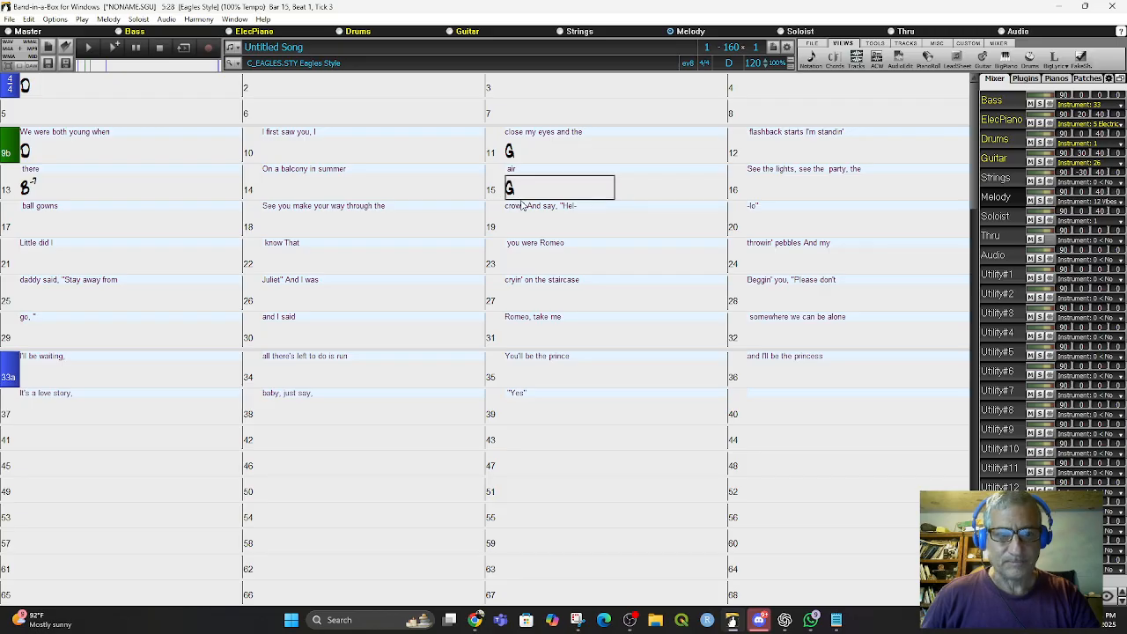
- Enter a D chord at bar 17 and a G chord at bar 19
{"action": "left_click", "coordinate": [39, 230]}
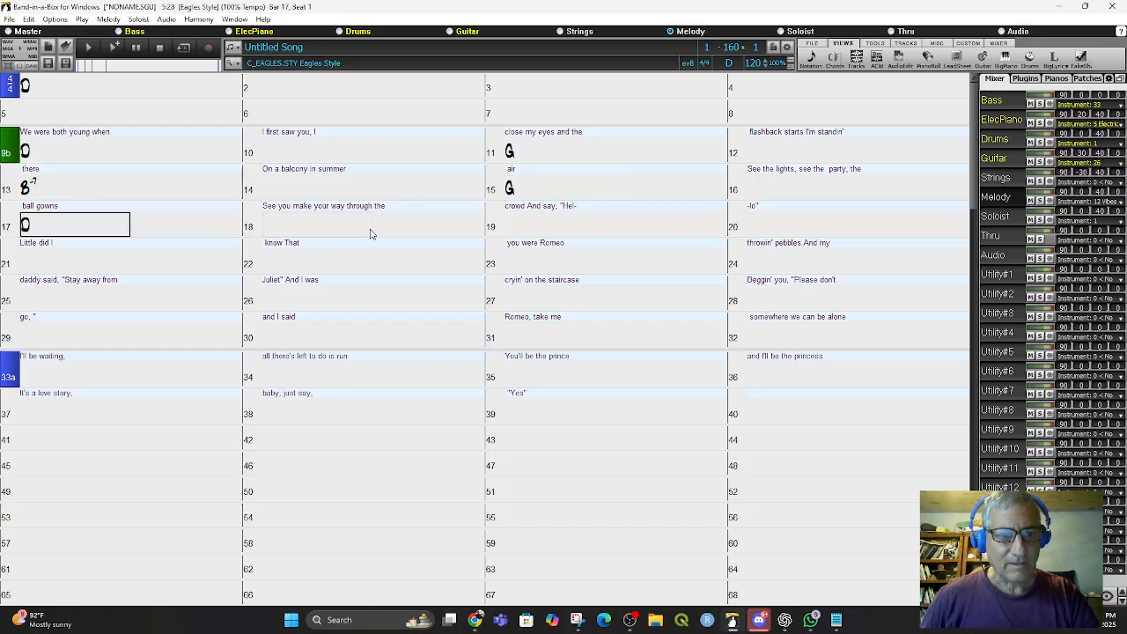
{"action": "left_click", "coordinate": [542, 233]}
{"action": "type", "text": "G"}
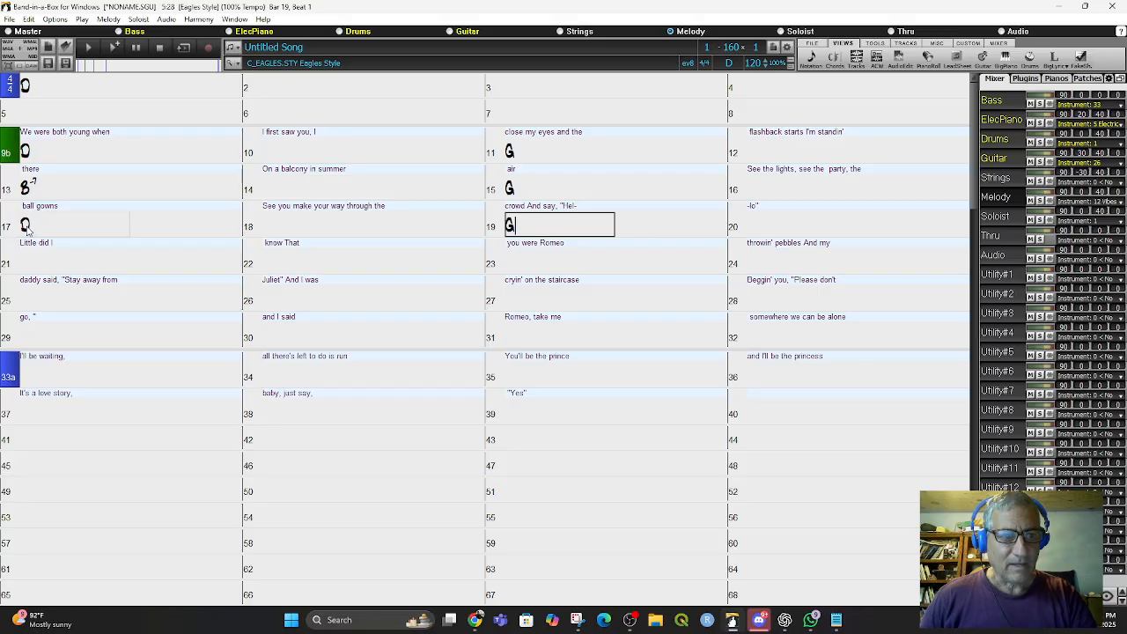
- Push the lyric 'See the lights, see the party, the' and the lyrics after it one bar later, to bar 17
{"action": "double_click", "coordinate": [32, 186]}
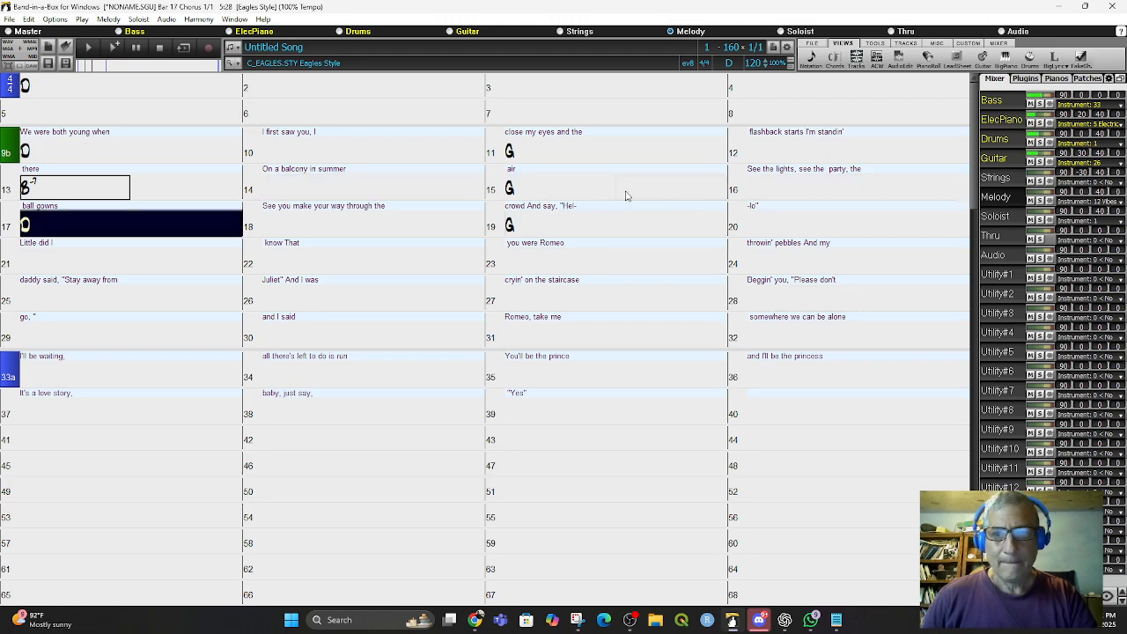
{"action": "key", "text": "space"}
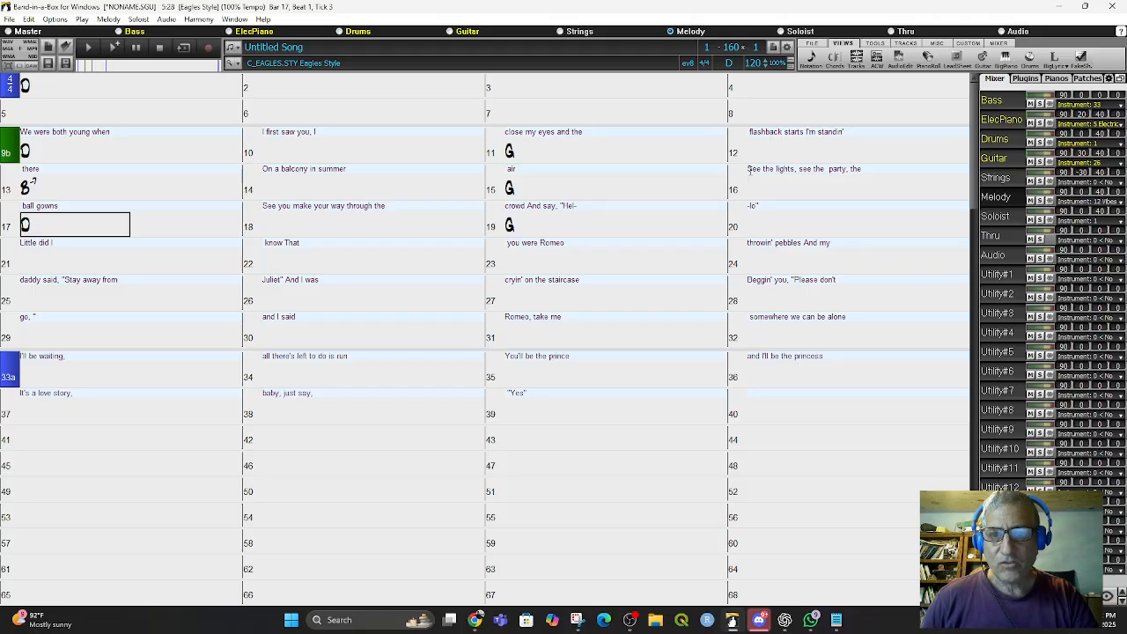
{"action": "left_click", "coordinate": [750, 170]}
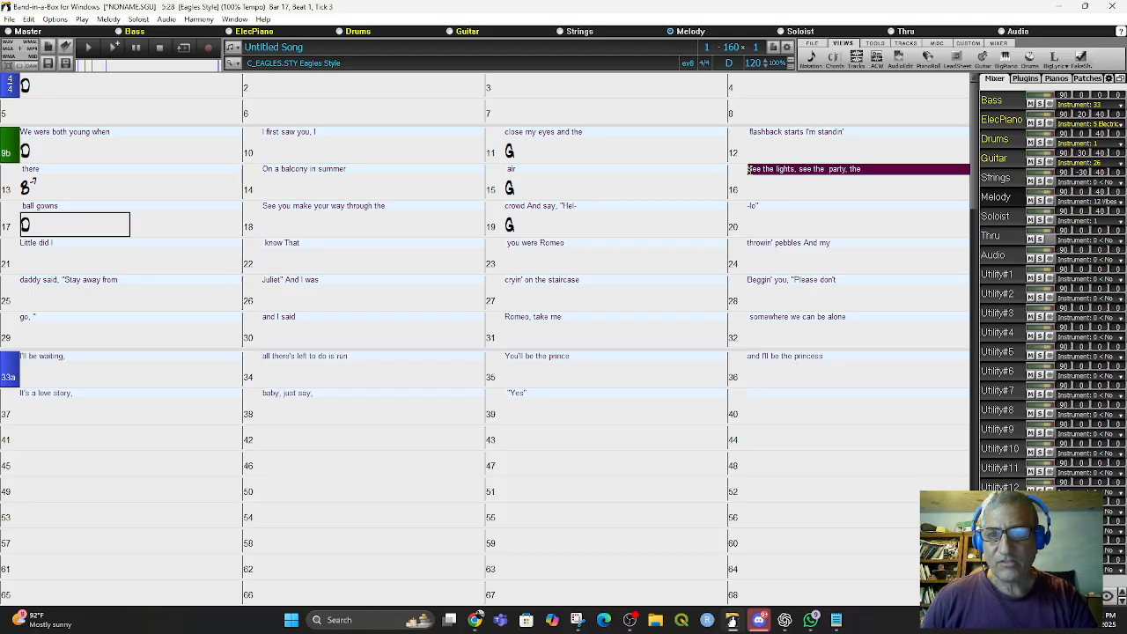
{"action": "key", "text": "Return"}
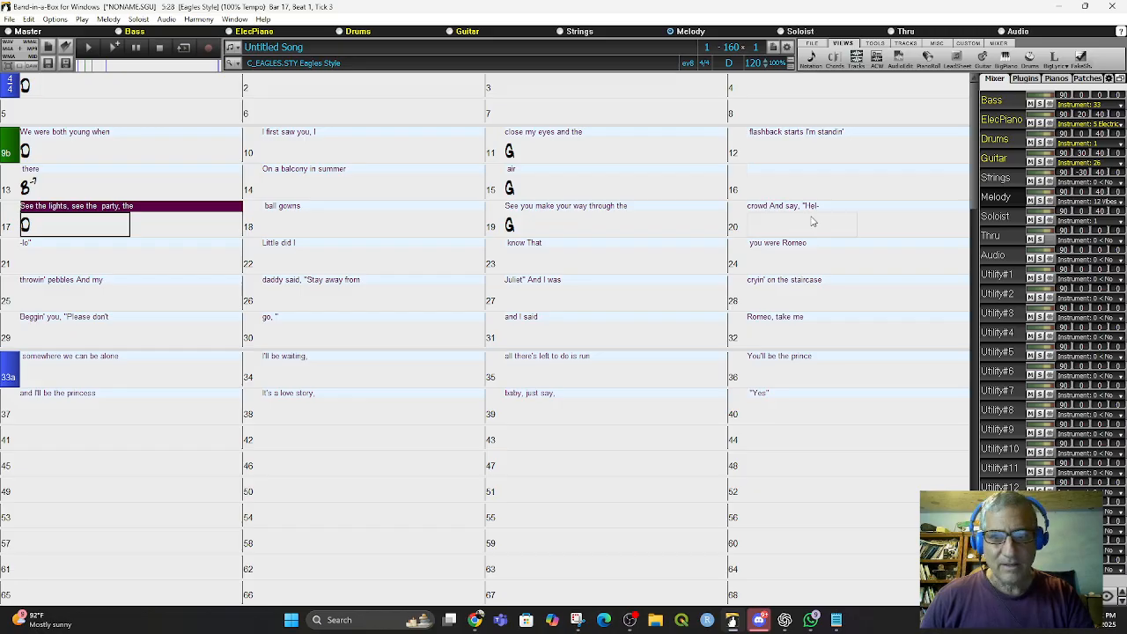
- Enter a Bm7 chord at bar 21 and an A7 chord at bar 23
{"action": "left_click", "coordinate": [50, 268]}
{"action": "type", "text": "bm7"}
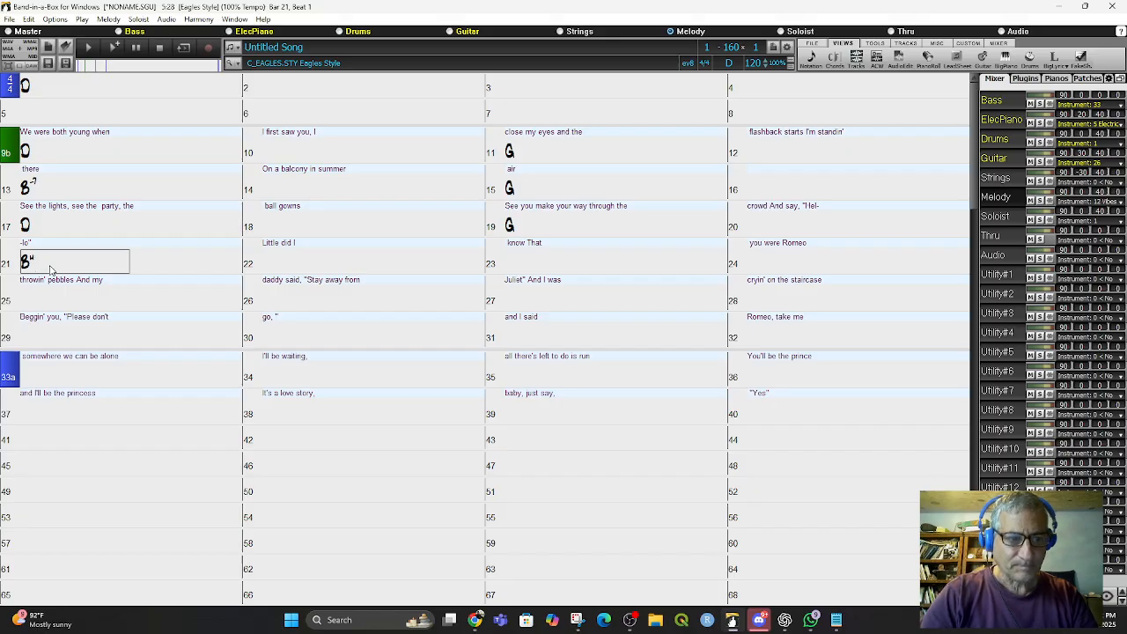
{"action": "key", "text": "Return"}
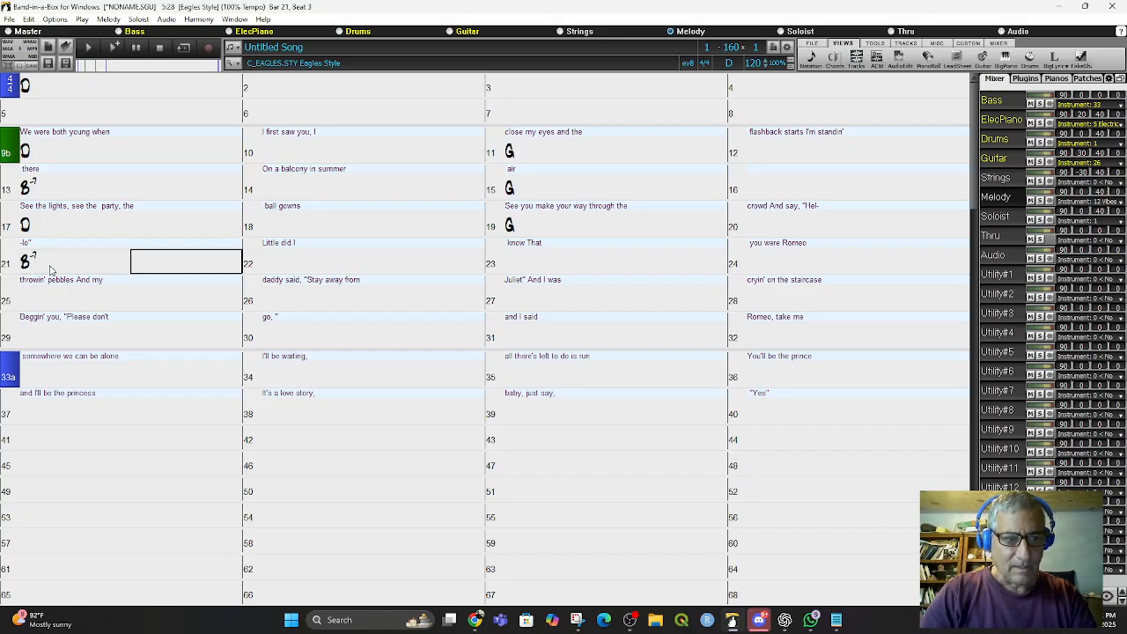
{"action": "key", "text": "Right"}
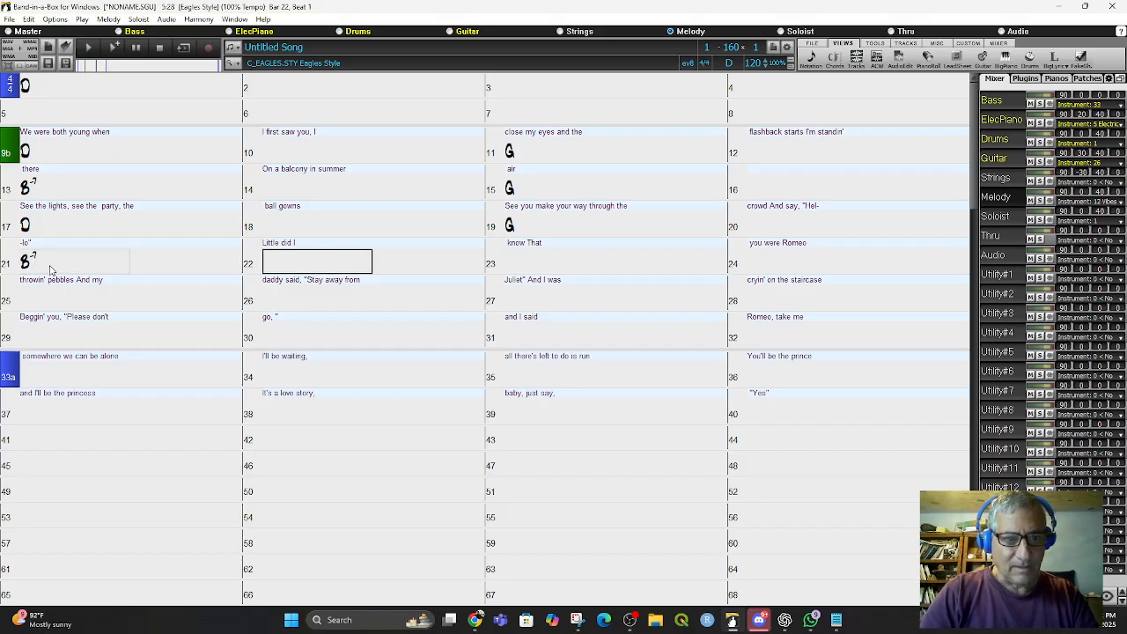
{"action": "key", "text": "Right"}
{"action": "key", "text": "Right"}
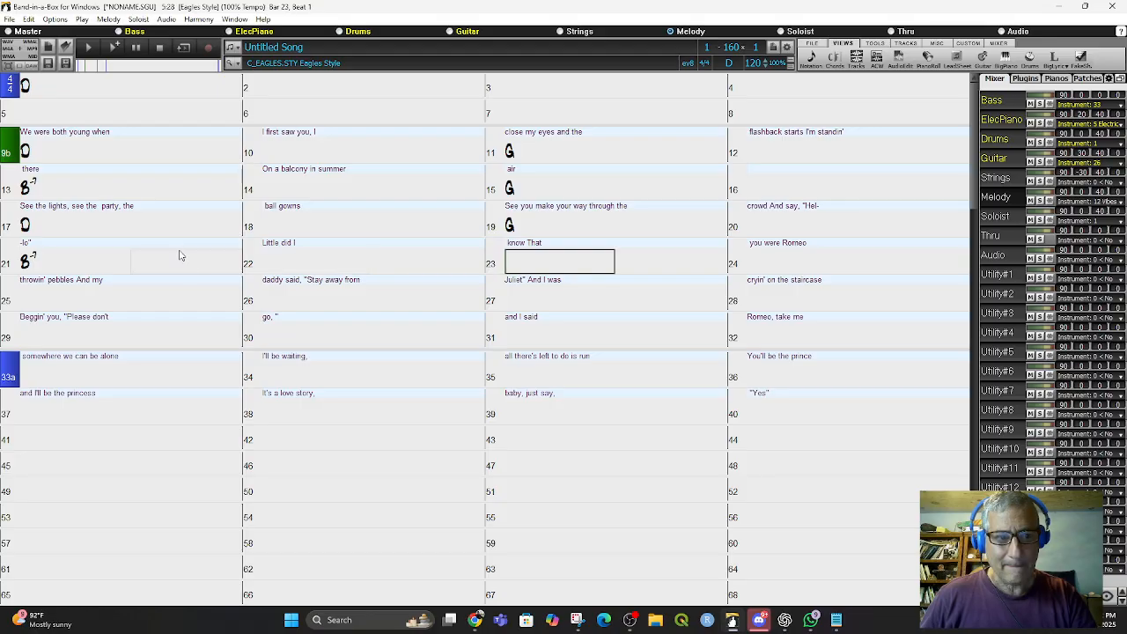
{"action": "type", "text": "A"}
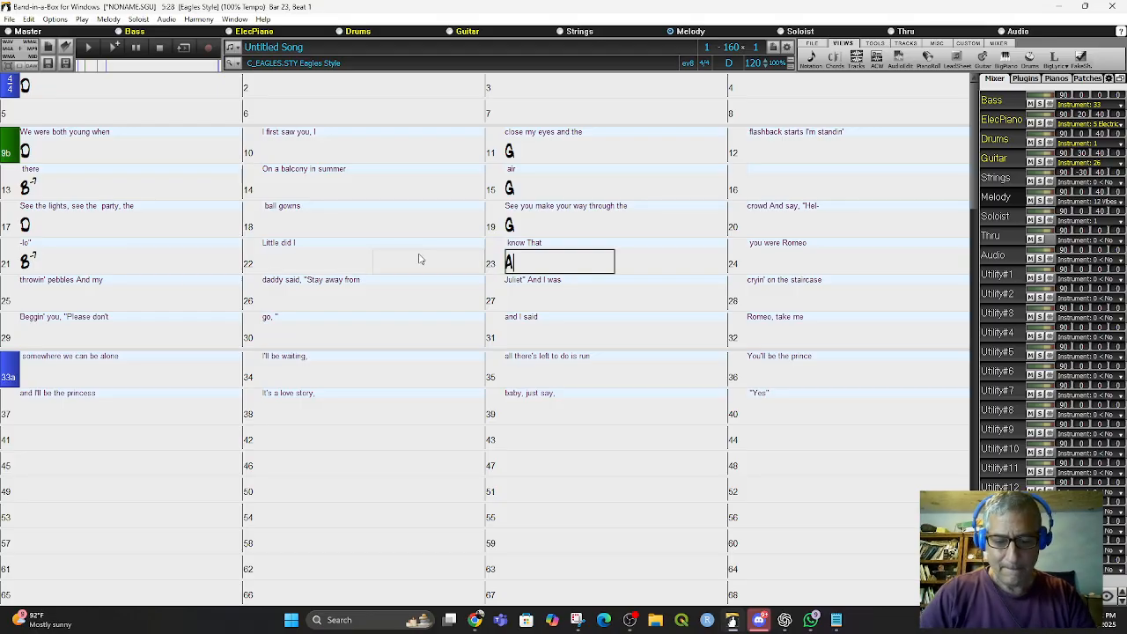
{"action": "type", "text": "7"}
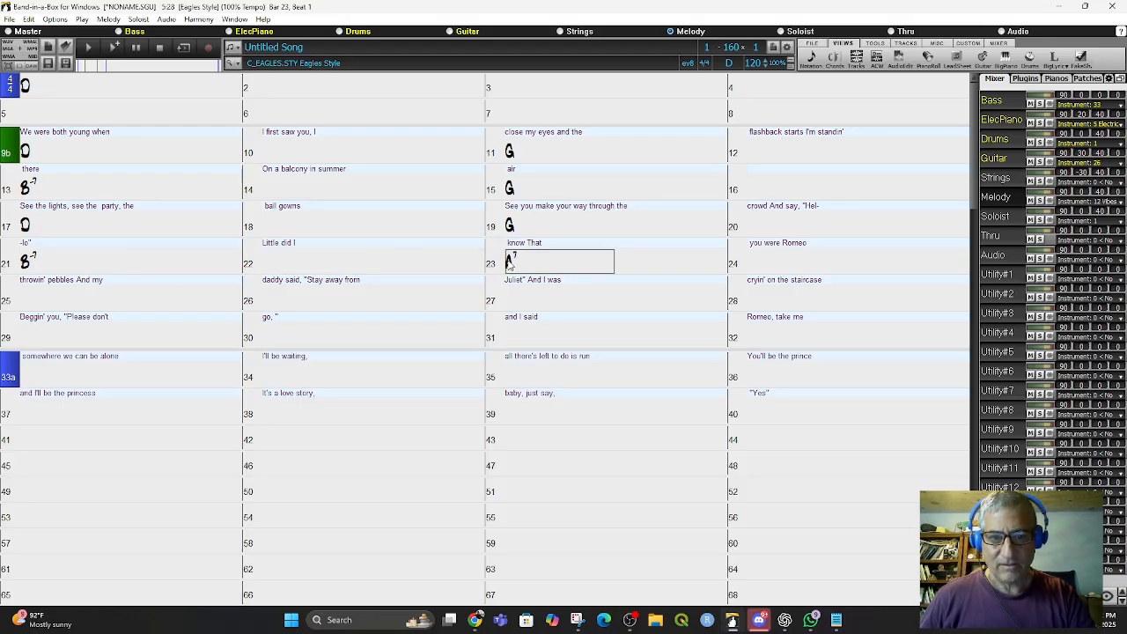
{"action": "key", "text": "Return"}
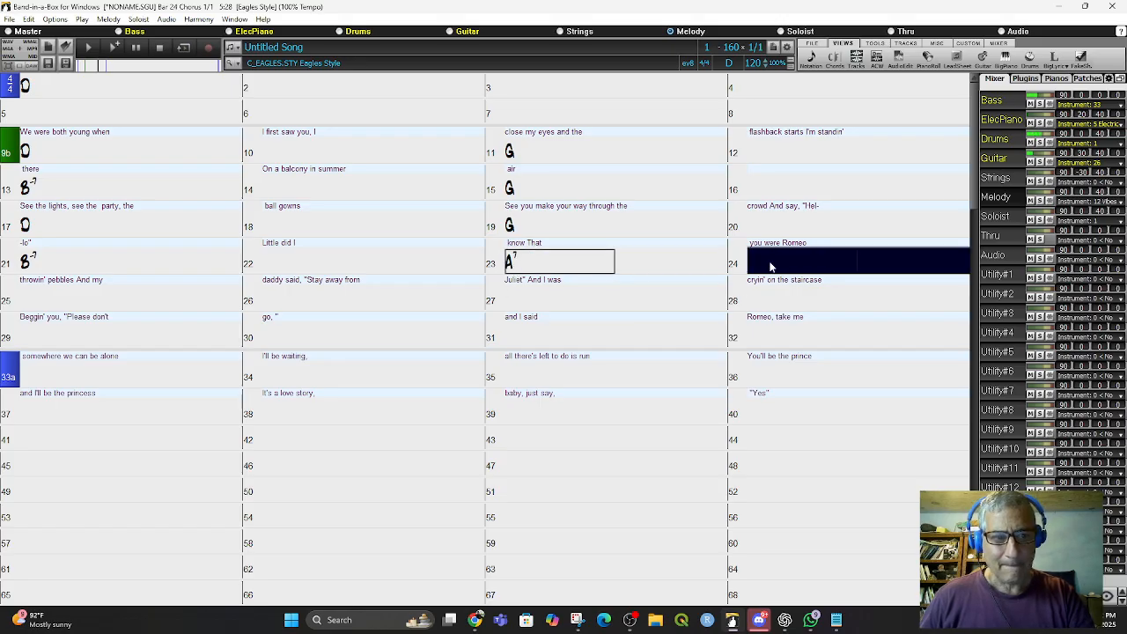
- Push the lyric 'you were Romeo' and the lyrics after it one bar later, to bar 25
{"action": "key", "text": "Escape"}
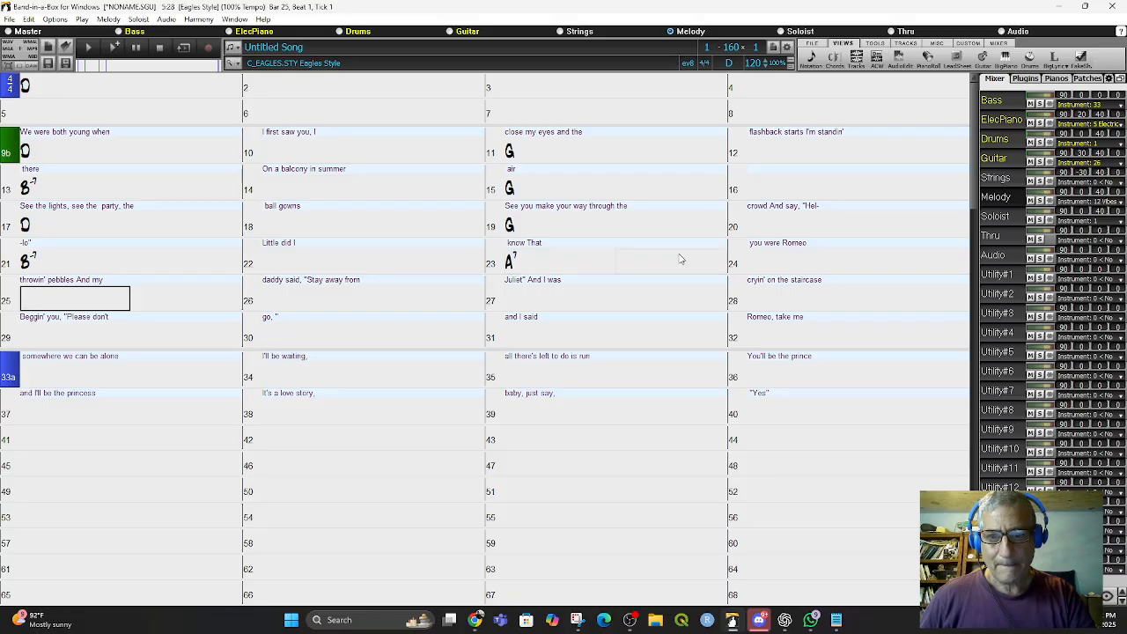
{"action": "left_click", "coordinate": [751, 247]}
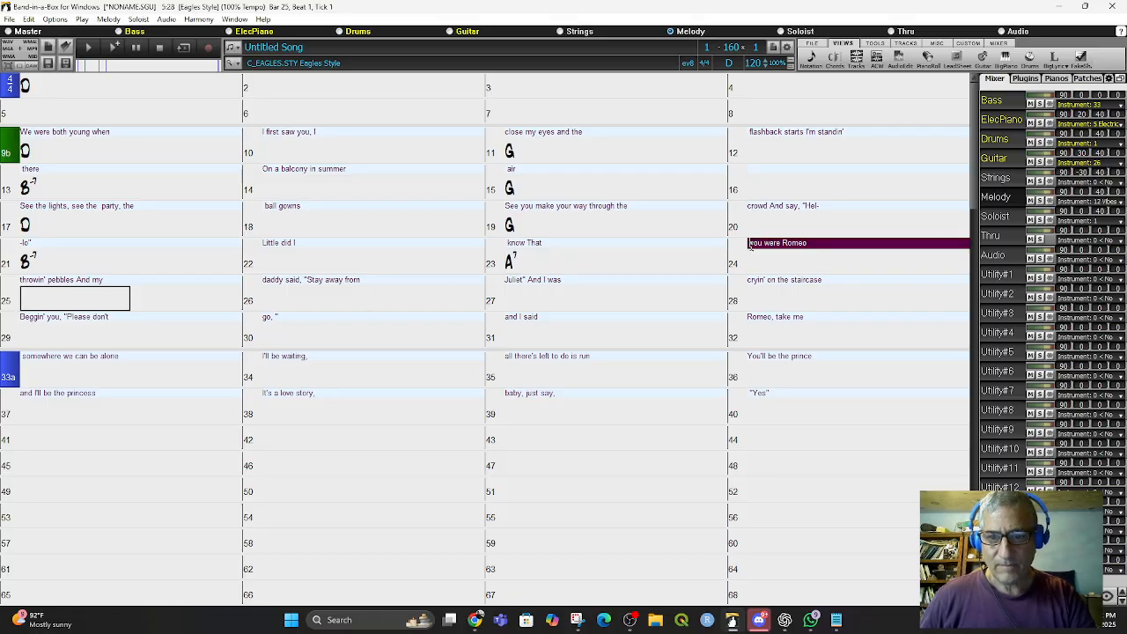
{"action": "key", "text": "Return"}
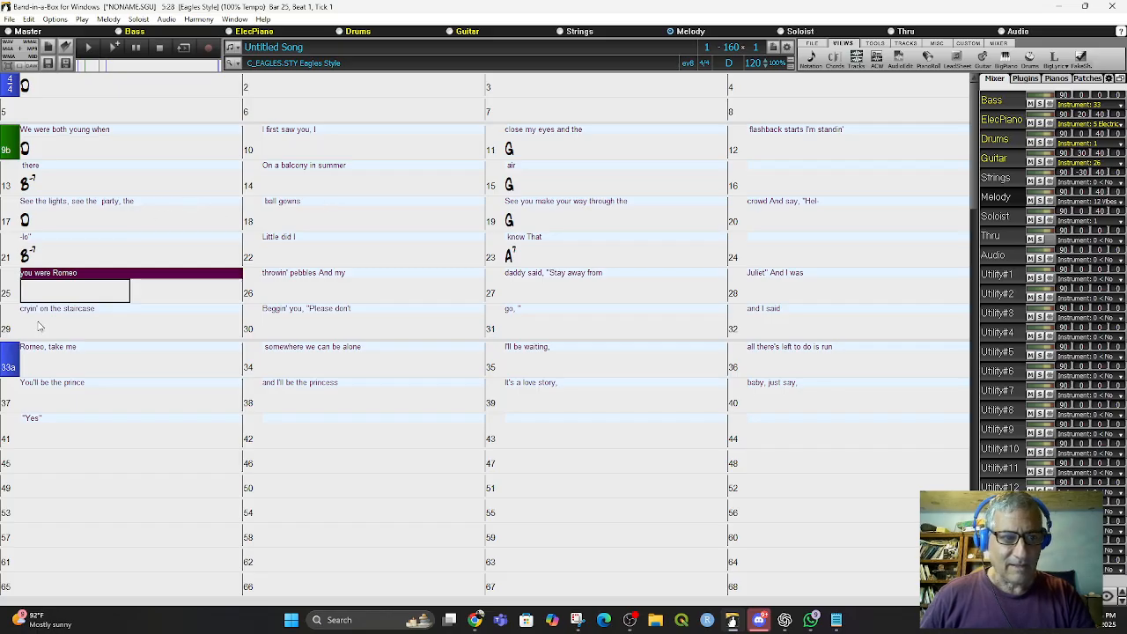
- Enter a G chord at bar 25 and an A7 chord at bar 26
{"action": "left_click", "coordinate": [41, 299]}
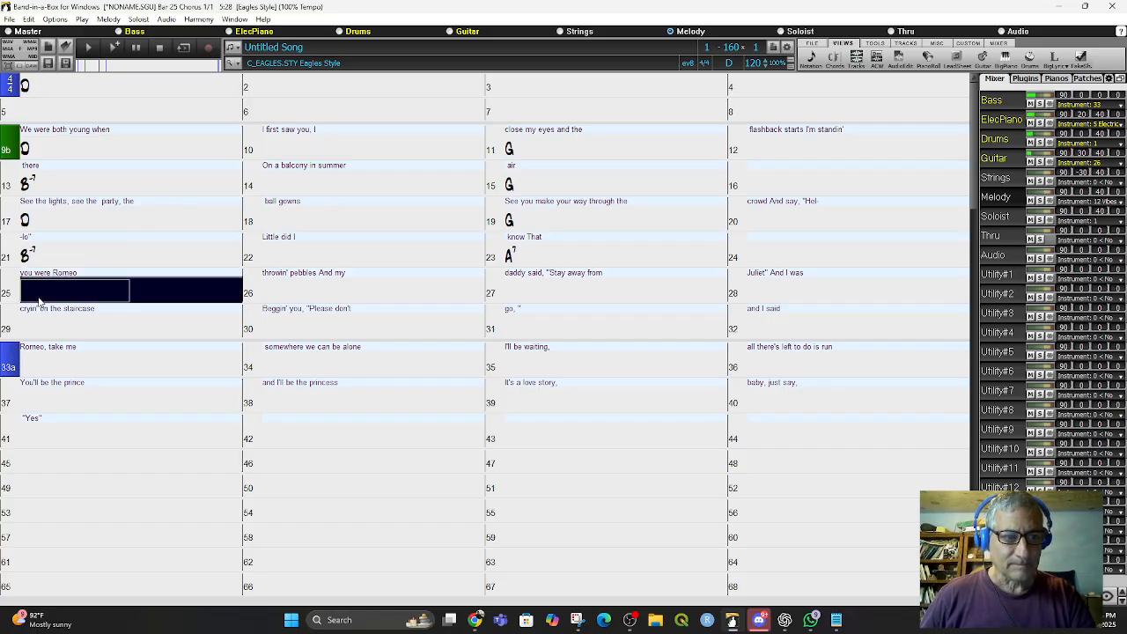
{"action": "type", "text": "G"}
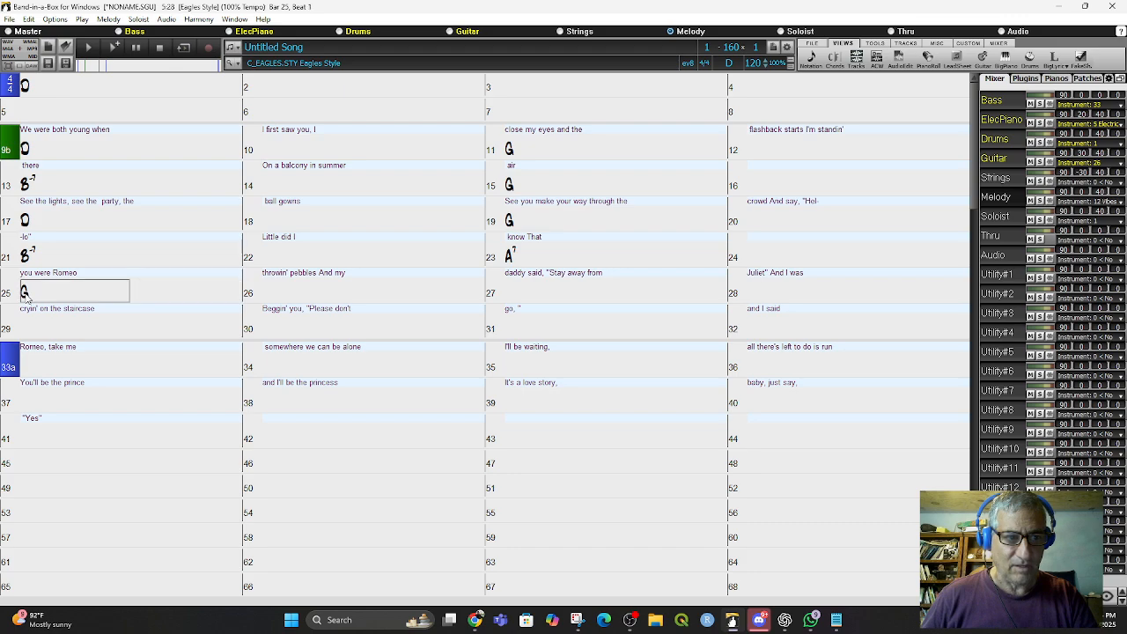
{"action": "left_click", "coordinate": [25, 297]}
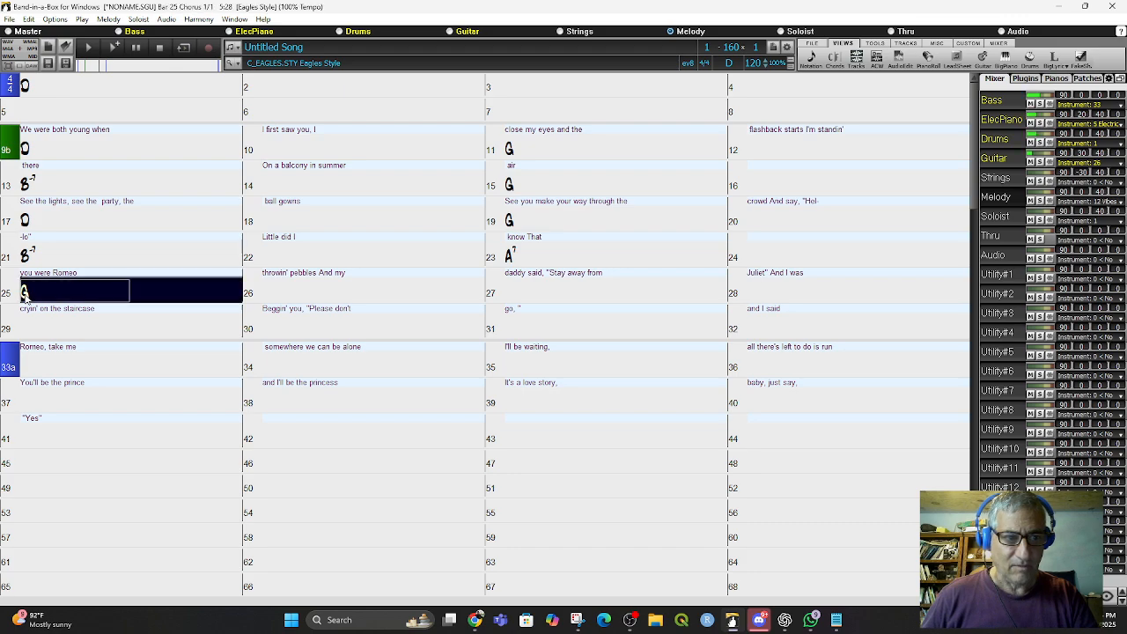
{"action": "left_click", "coordinate": [297, 296]}
{"action": "type", "text": "A7"}
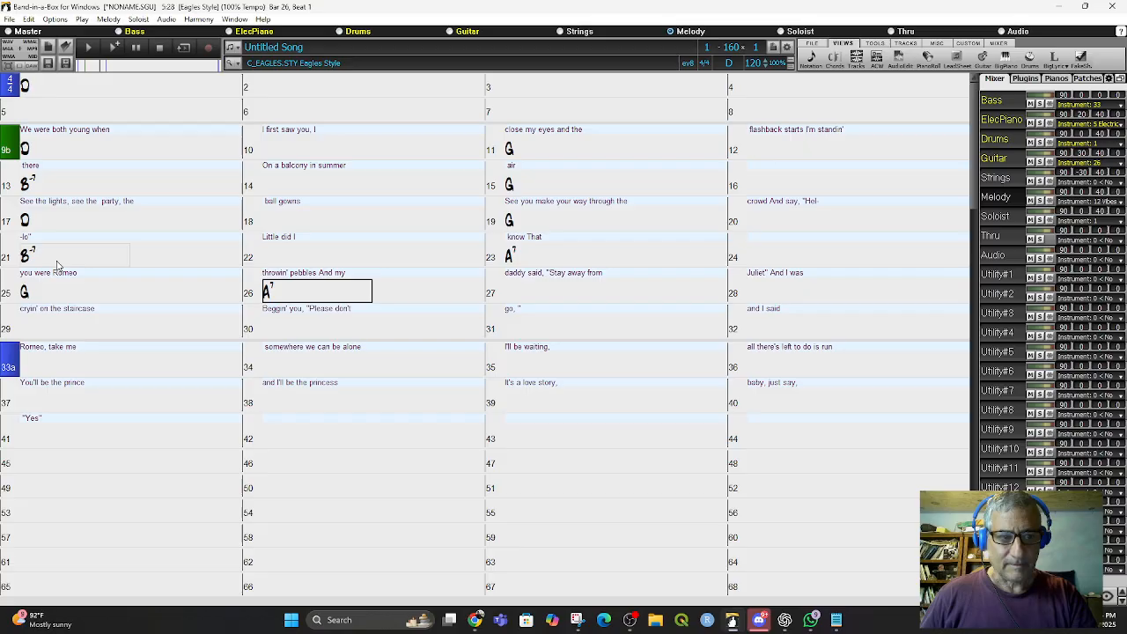
{"action": "left_click", "coordinate": [26, 298]}
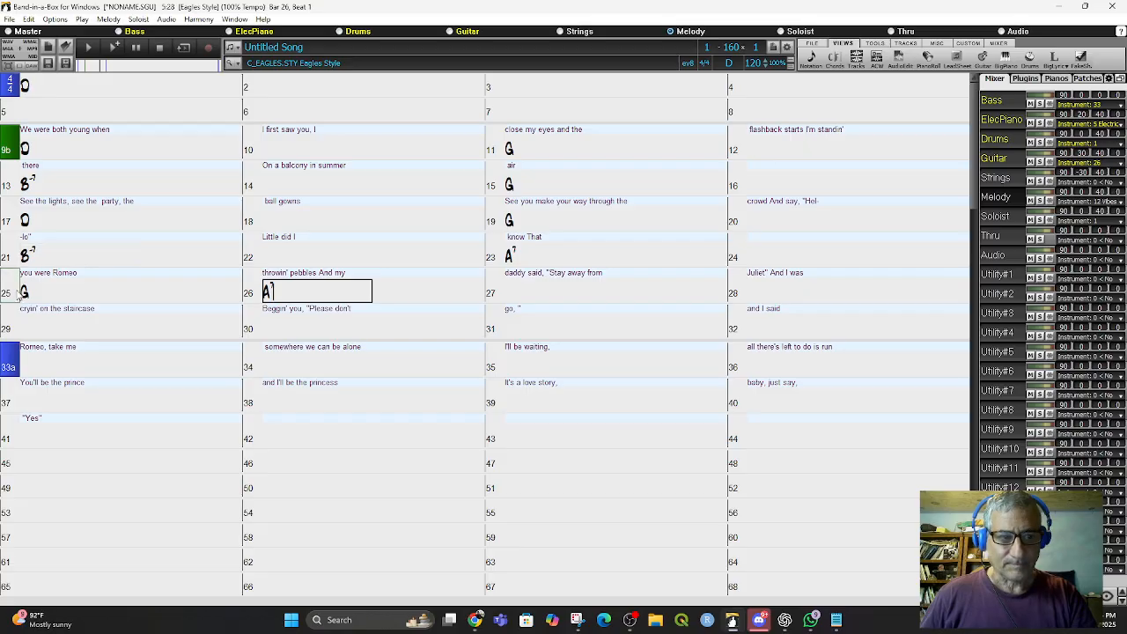
{"action": "left_click_drag", "start_coordinate": [27, 298], "coordinate": [124, 298]}
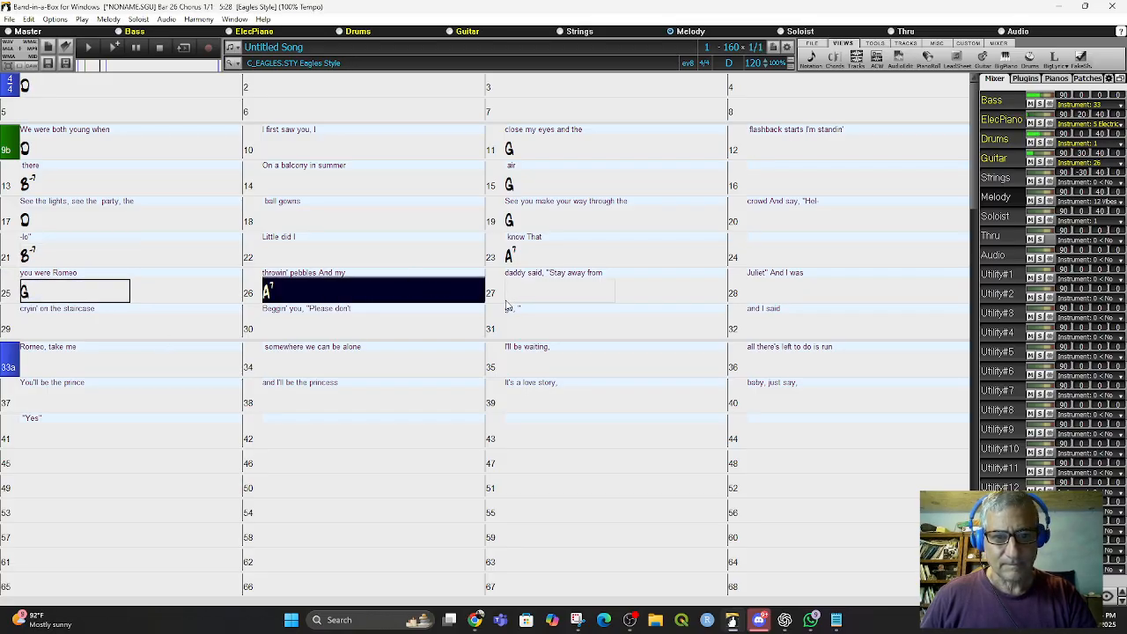
{"action": "key", "text": "Escape"}
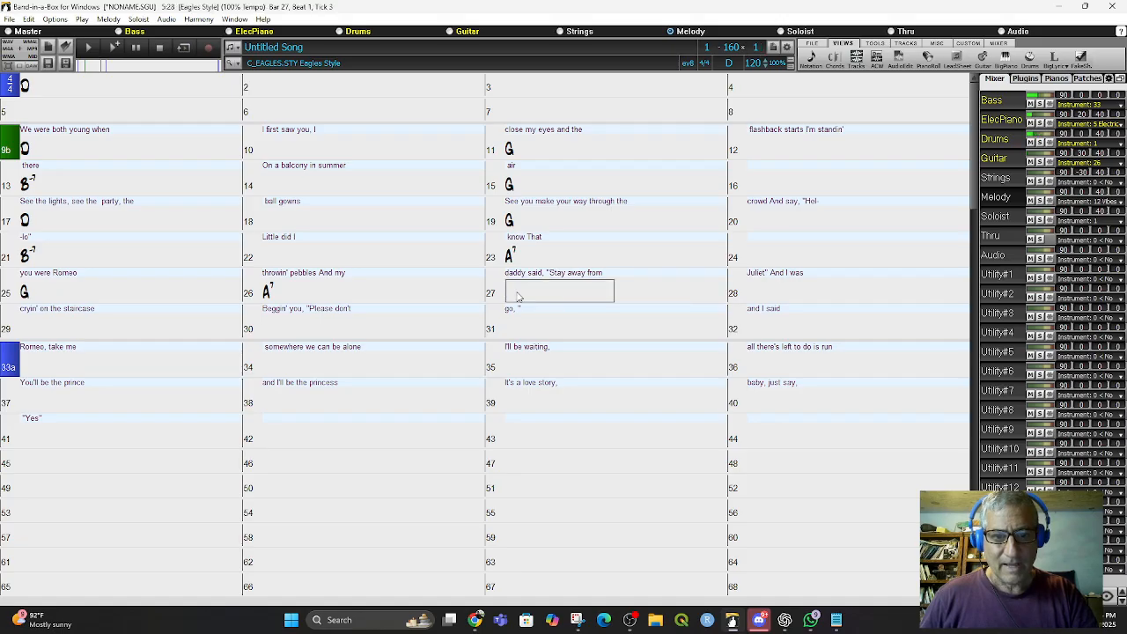
- Enter a Bb chord at bar 27 and a D chord at bar 28
{"action": "type", "text": "Bb"}
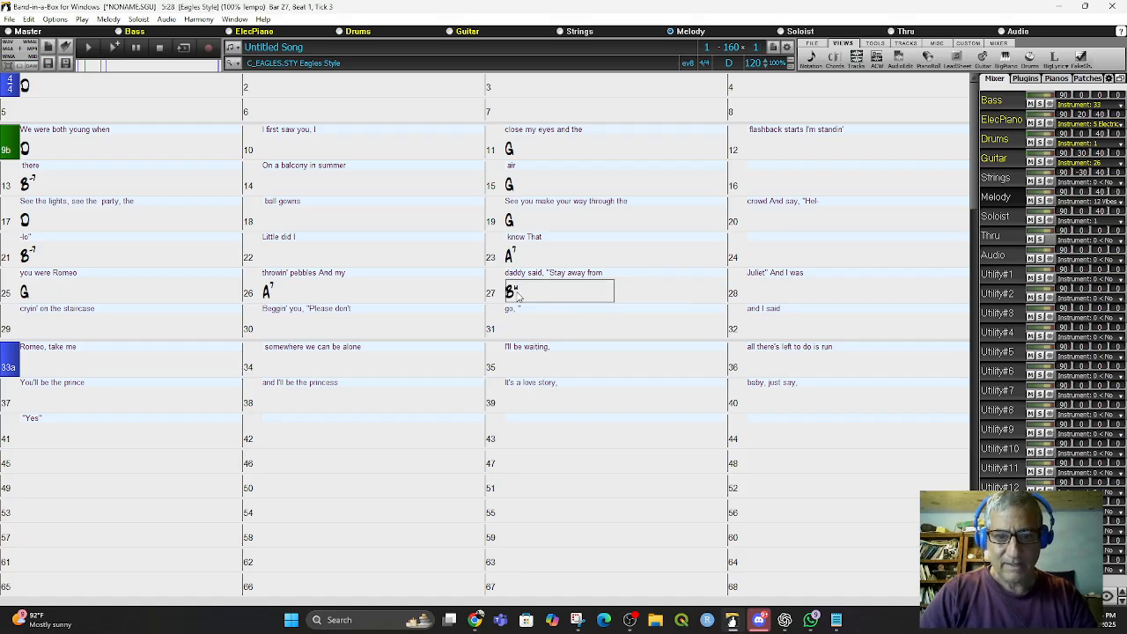
{"action": "key", "text": "Return"}
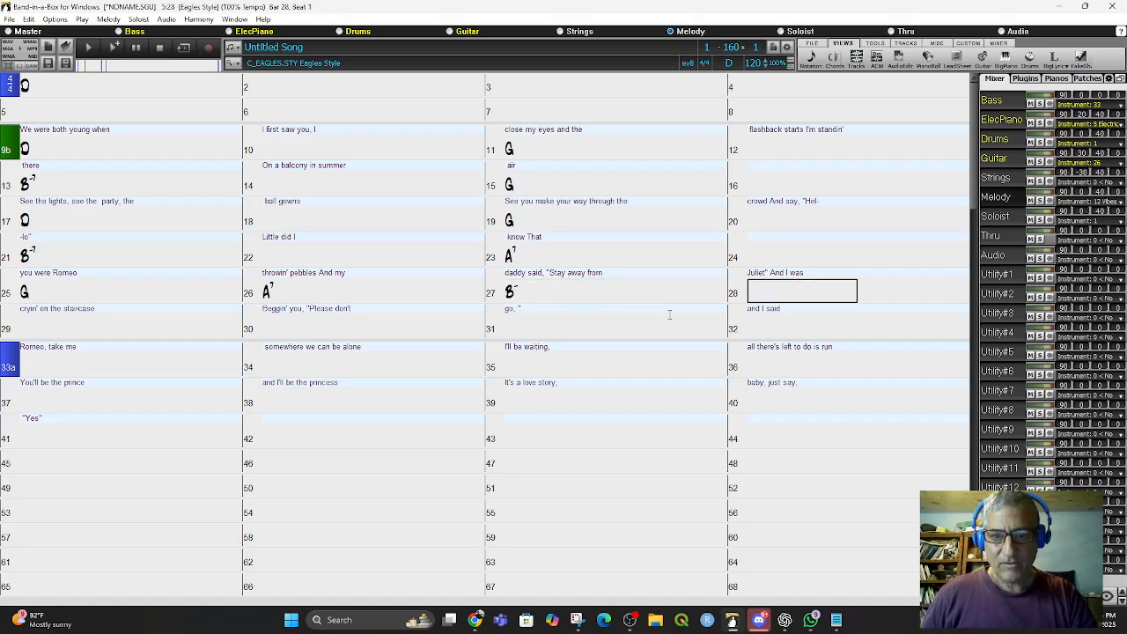
{"action": "left_click", "coordinate": [667, 322]}
{"action": "type", "text": "D"}
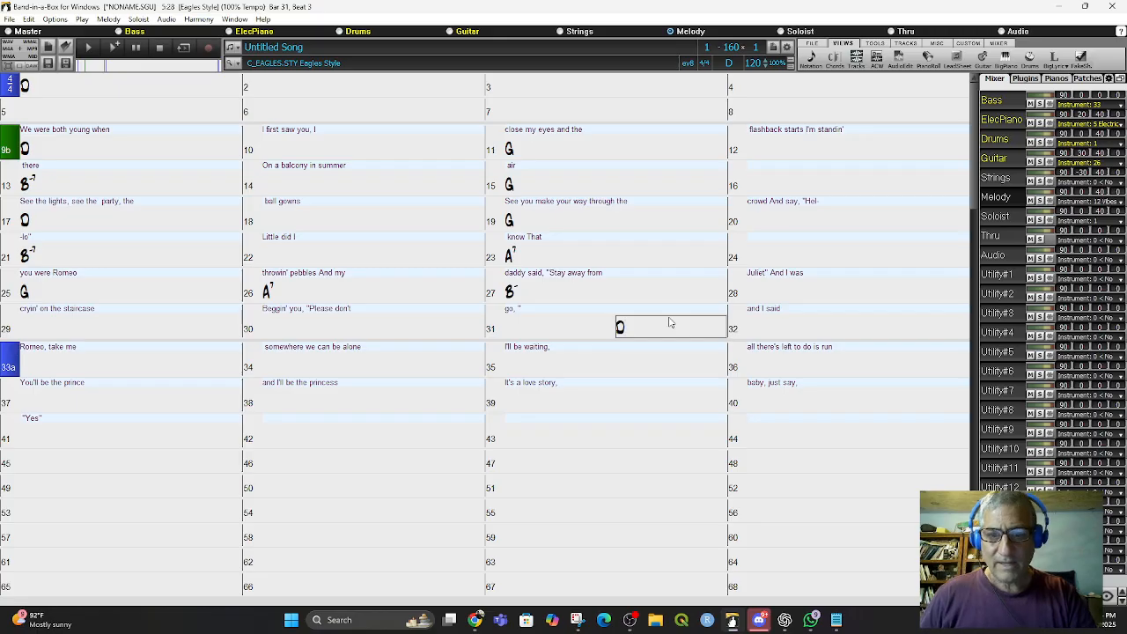
{"action": "left_click", "coordinate": [754, 296]}
{"action": "type", "text": "D"}
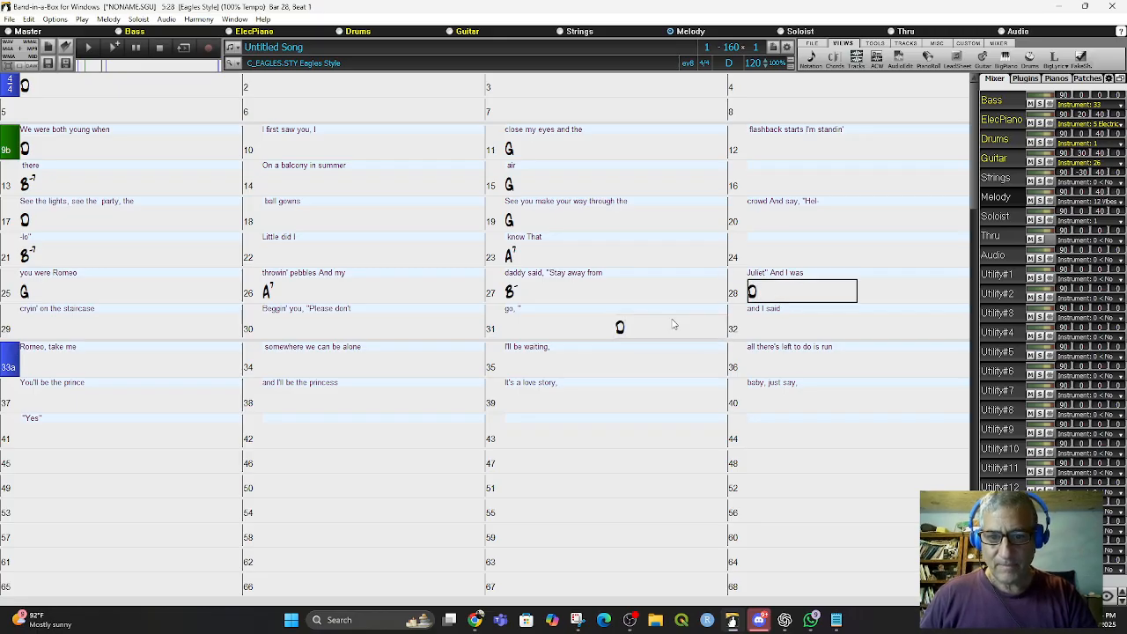
- Delete the stray chord in bar 31 and enter a G chord at bar 29
{"action": "left_click", "coordinate": [631, 334]}
{"action": "key", "text": "Delete"}
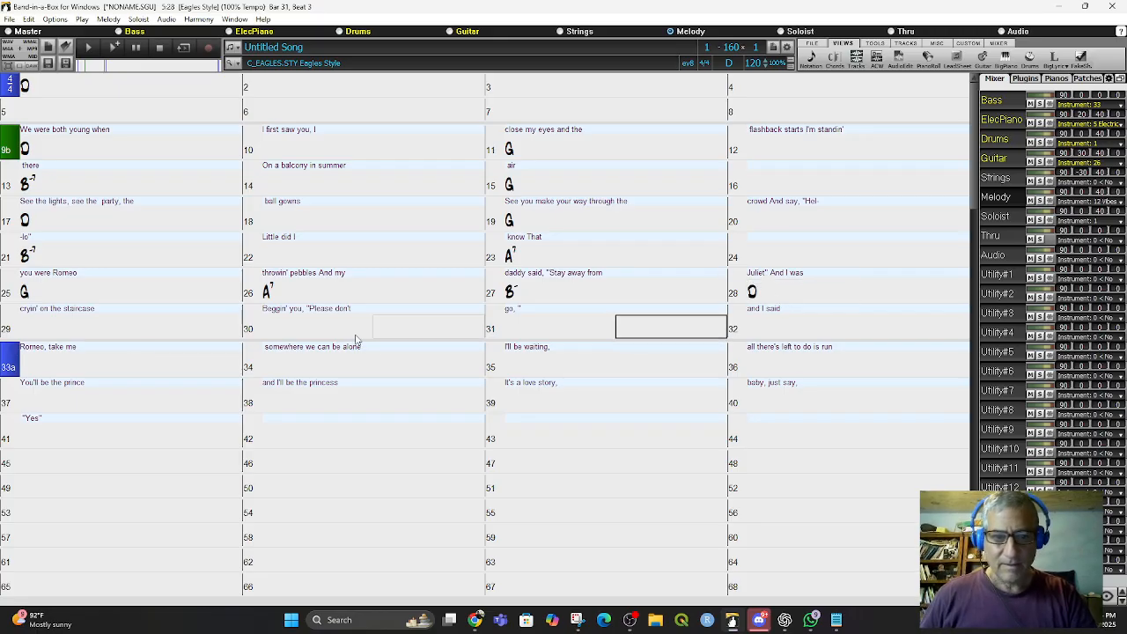
{"action": "left_click", "coordinate": [38, 331]}
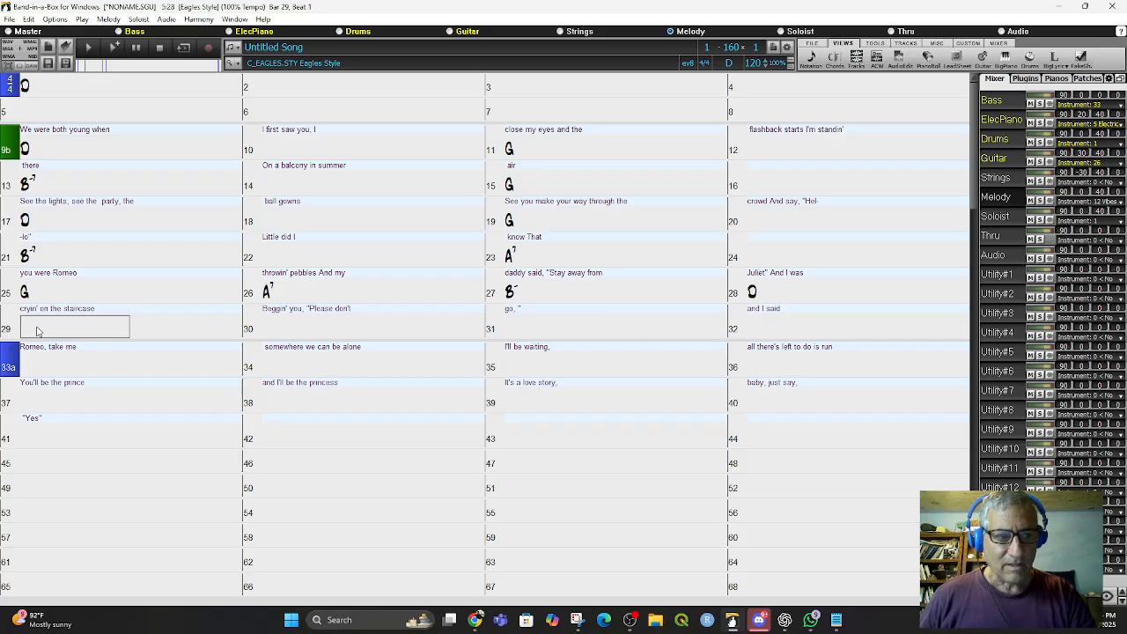
{"action": "type", "text": "G"}
{"action": "key", "text": "Return"}
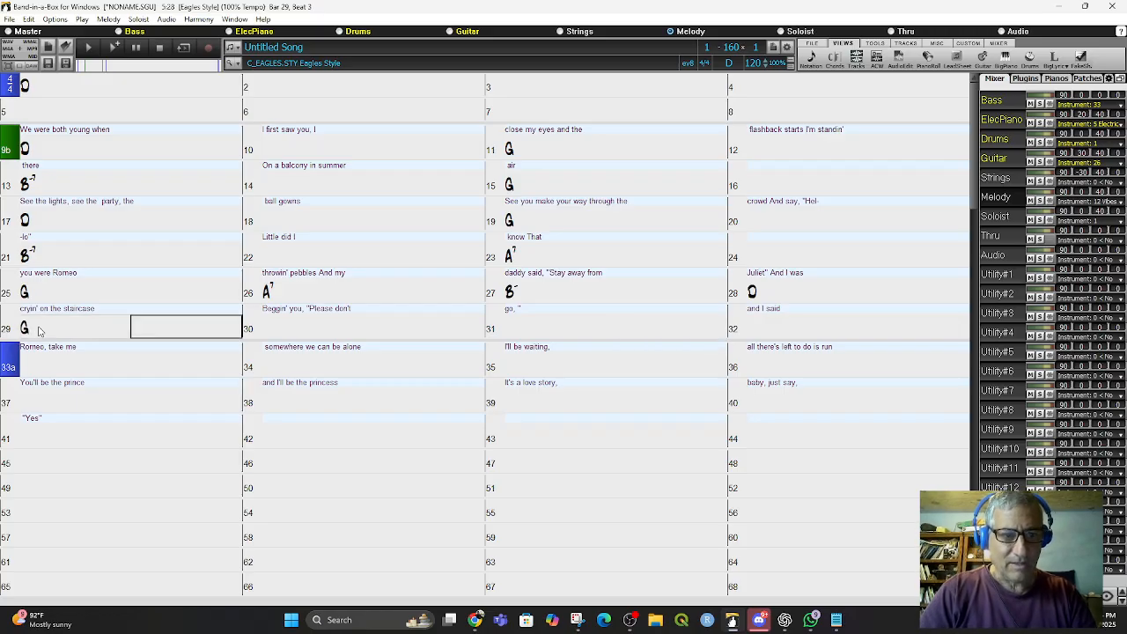
- Enter an A7 chord at bar 30 and a Bm chord at bar 31
{"action": "key", "text": "Return"}
{"action": "type", "text": "A"}
{"action": "key", "text": "Return"}
{"action": "key", "text": "Return"}
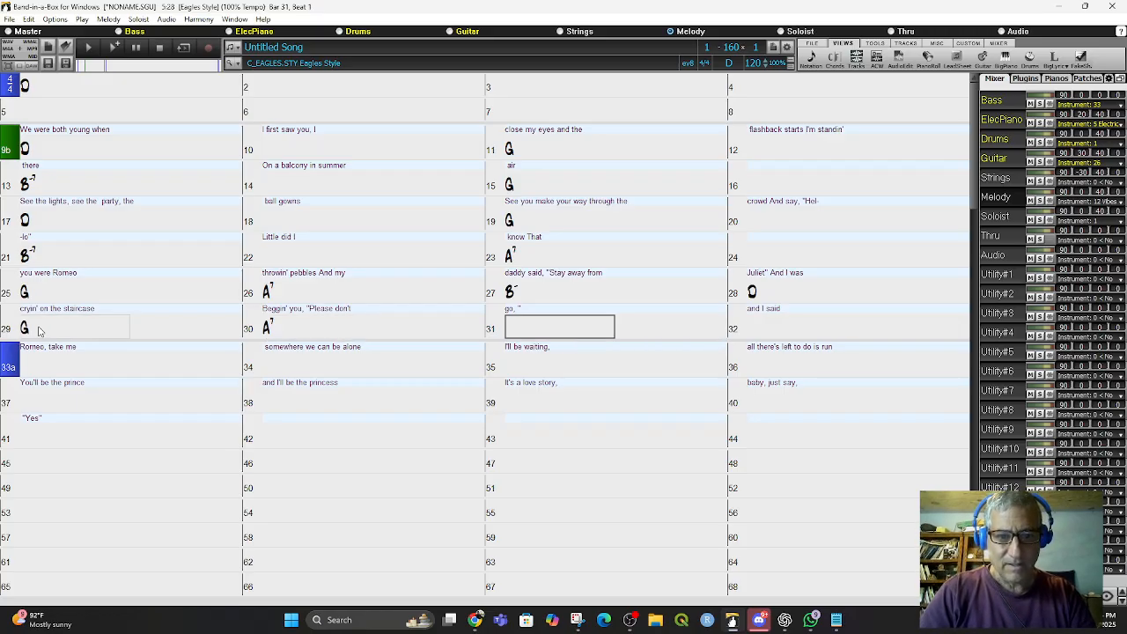
{"action": "type", "text": "G"}
{"action": "key", "text": "BackSpace"}
{"action": "type", "text": "Bm"}
{"action": "key", "text": "Return"}
{"action": "key", "text": "Return"}
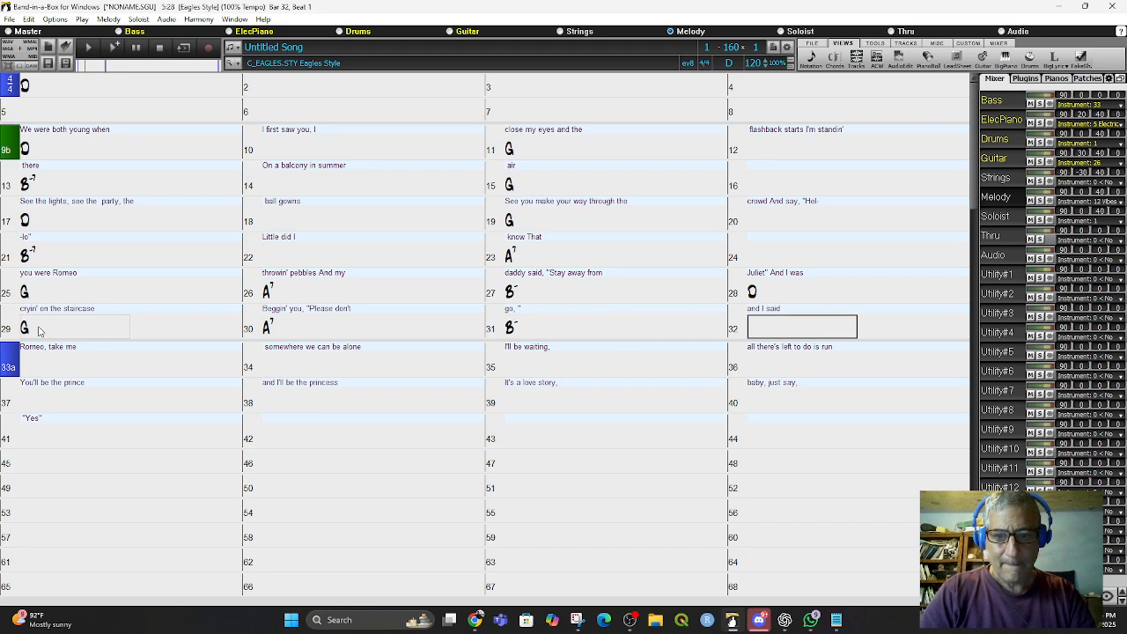
- Enter a G chord at bar 32 and an A chord on the third beat of bar 32
{"action": "type", "text": "A"}
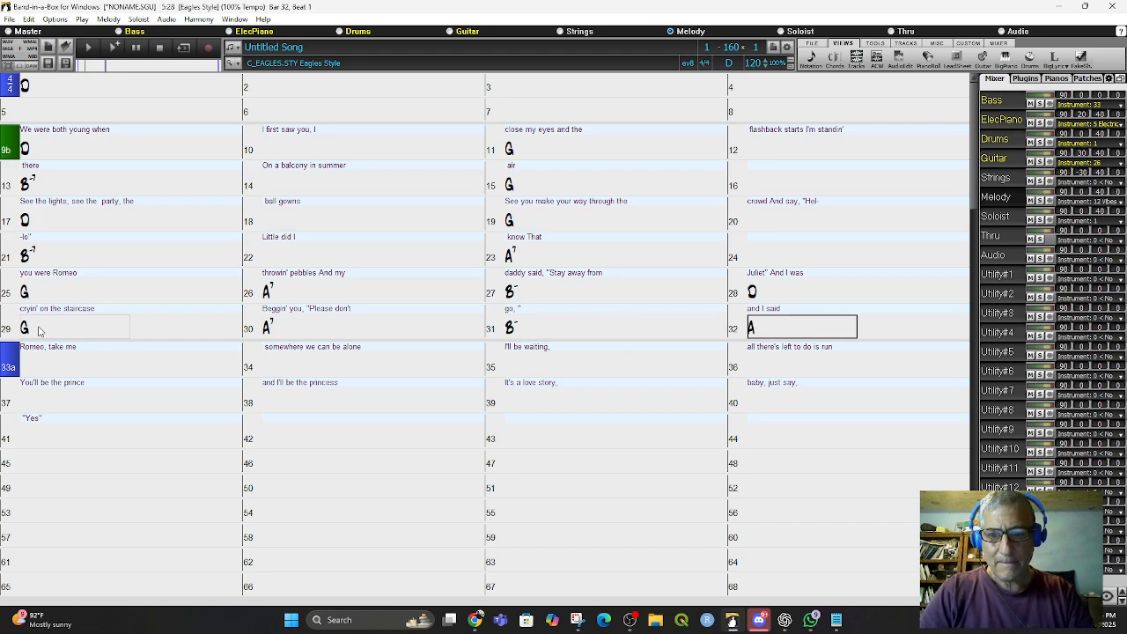
{"action": "key", "text": "BackSpace"}
{"action": "type", "text": "G"}
{"action": "key", "text": "Return"}
{"action": "type", "text": "A"}
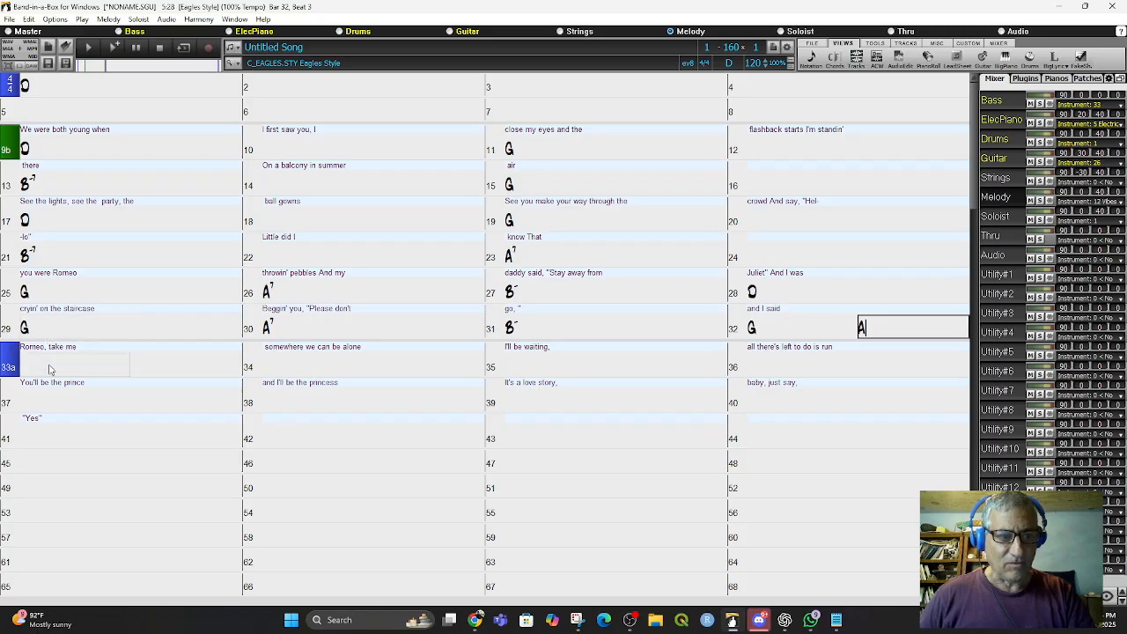
{"action": "left_click", "coordinate": [51, 370]}
- Enter a D chord at bar 33 and an A7 chord at bar 35
{"action": "type", "text": "D"}
{"action": "key", "text": "Return"}
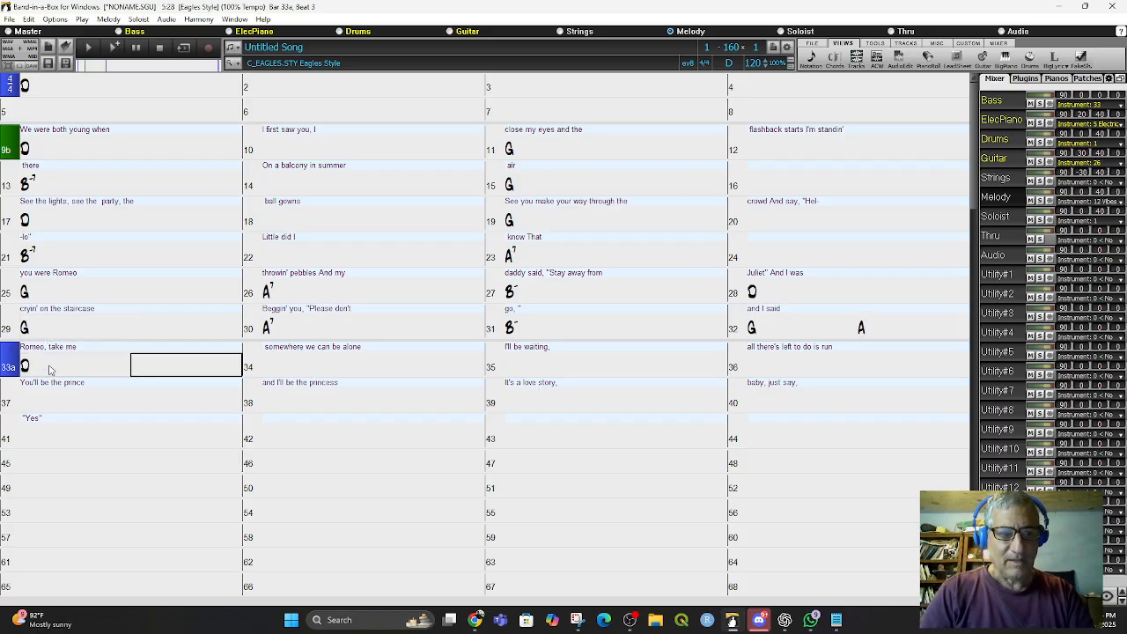
{"action": "key", "text": "Return"}
{"action": "key", "text": "Return"}
{"action": "key", "text": "Return"}
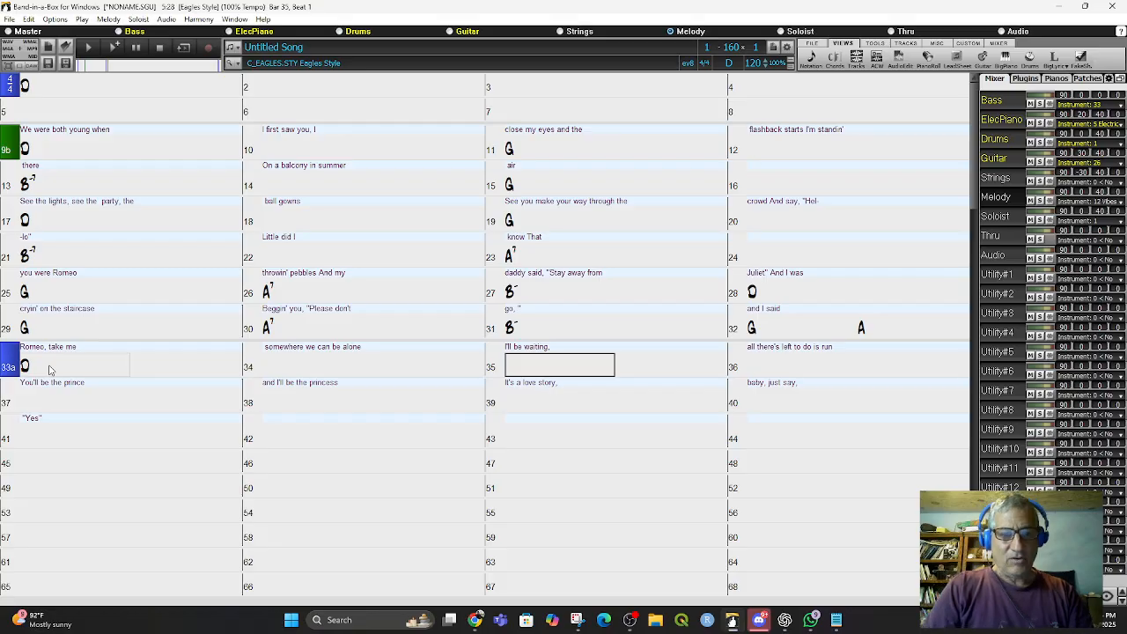
{"action": "type", "text": "A7"}
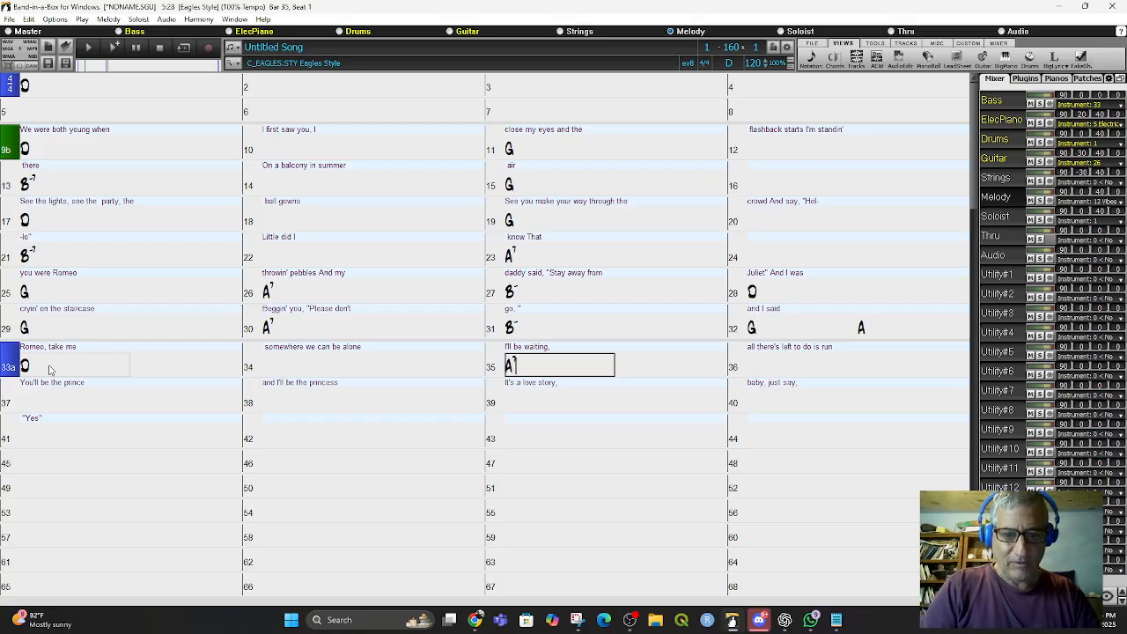
{"action": "key", "text": "Return"}
{"action": "key", "text": "Return"}
{"action": "key", "text": "Return"}
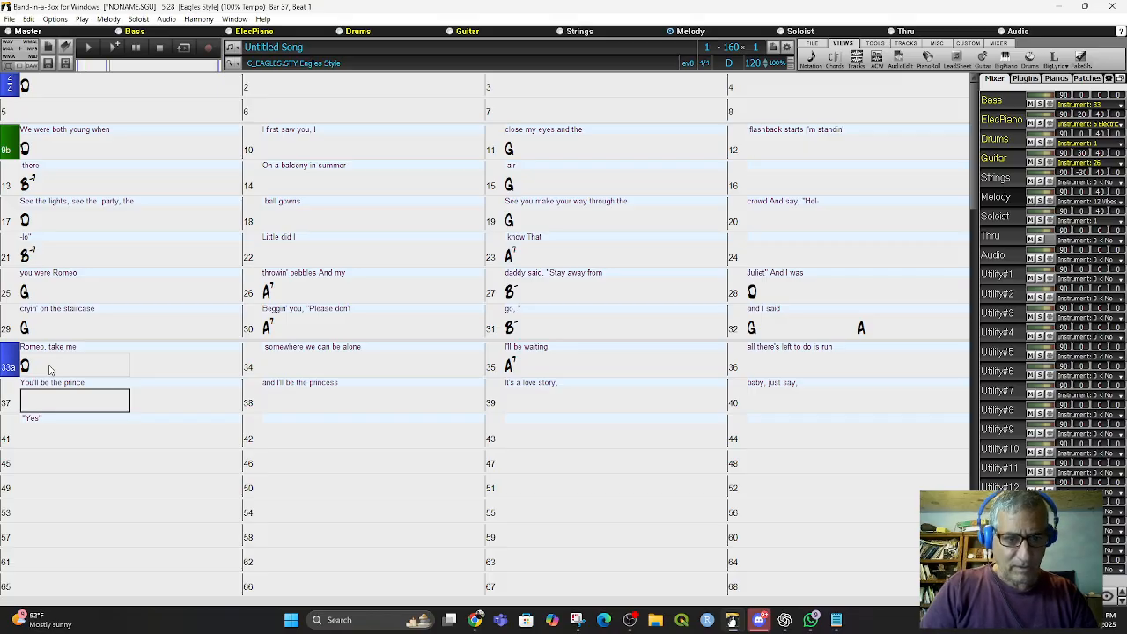
- Enter a Bm chord at bar 37 and a G chord at bar 39
{"action": "type", "text": "Bm"}
{"action": "key", "text": "Return"}
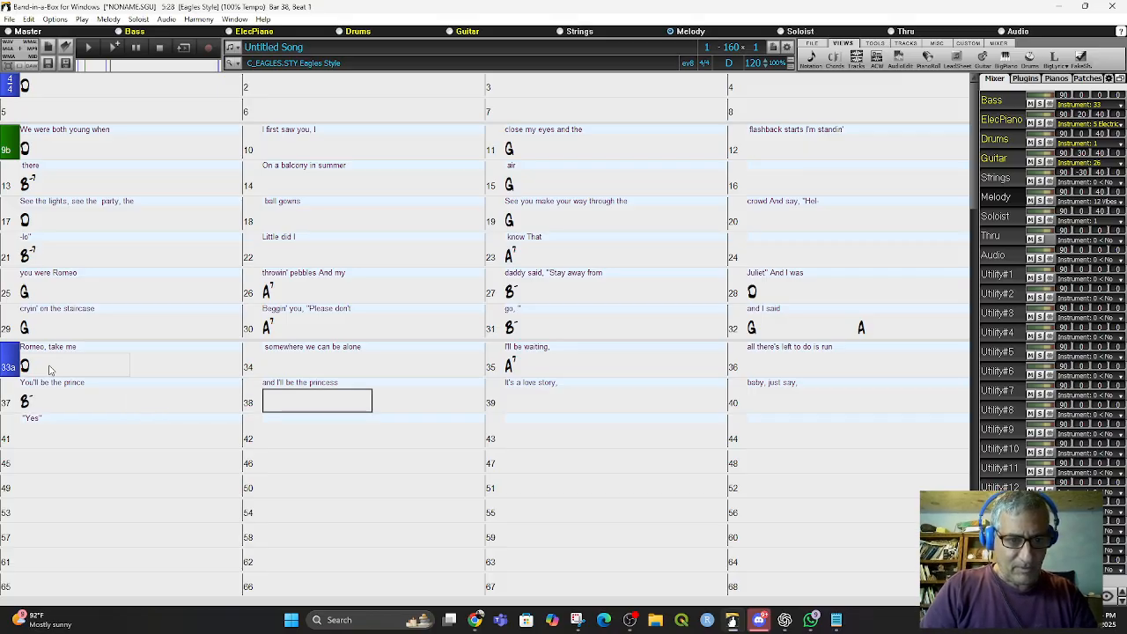
{"action": "key", "text": "Return"}
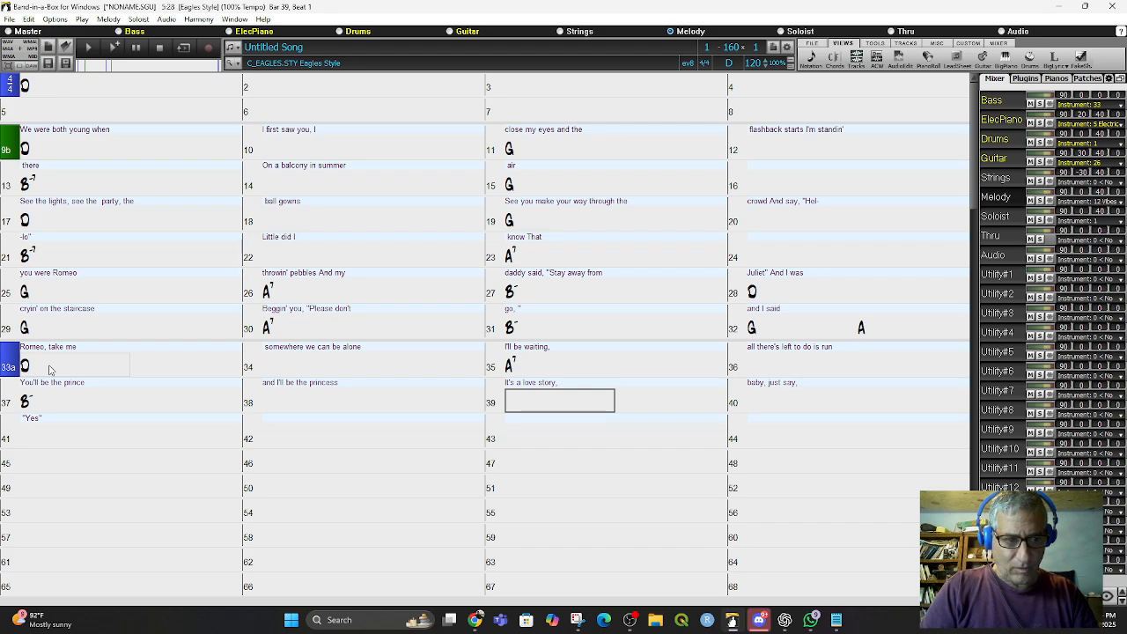
{"action": "type", "text": "G"}
{"action": "key", "text": "Return"}
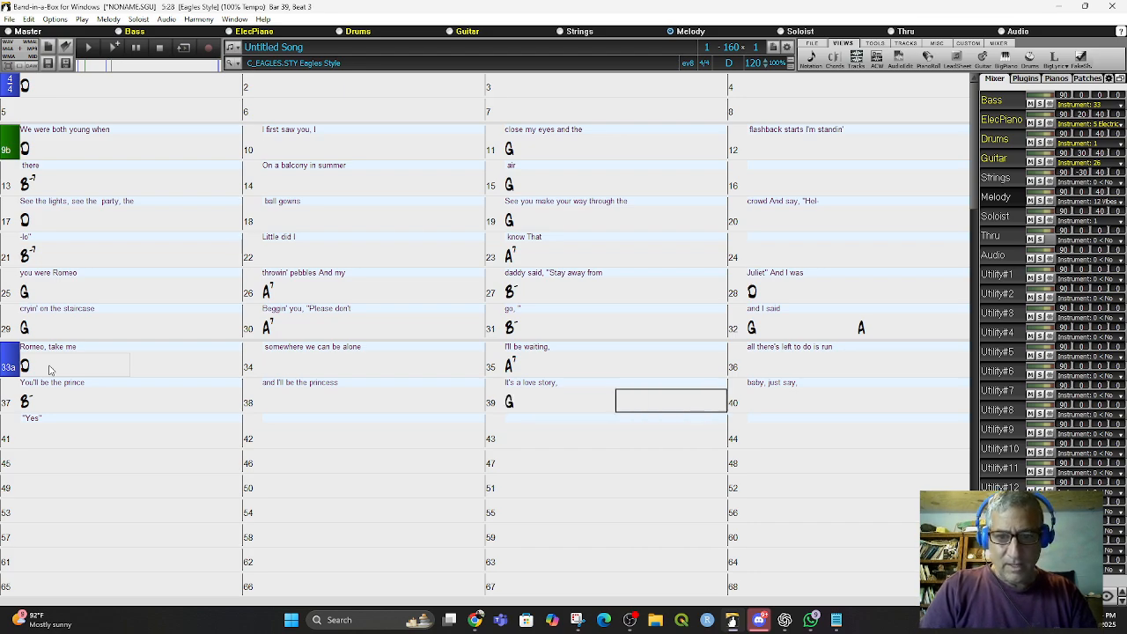
- Enter a D chord at bar 41
{"action": "key", "text": "Return"}
{"action": "key", "text": "Return"}
{"action": "key", "text": "Return"}
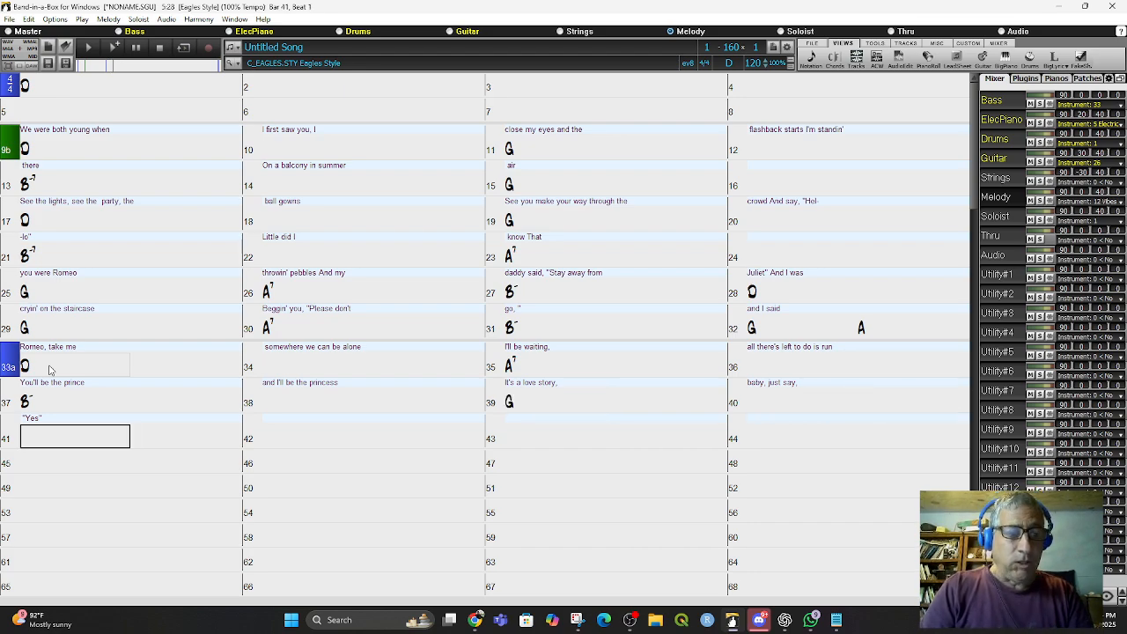
{"action": "type", "text": "D"}
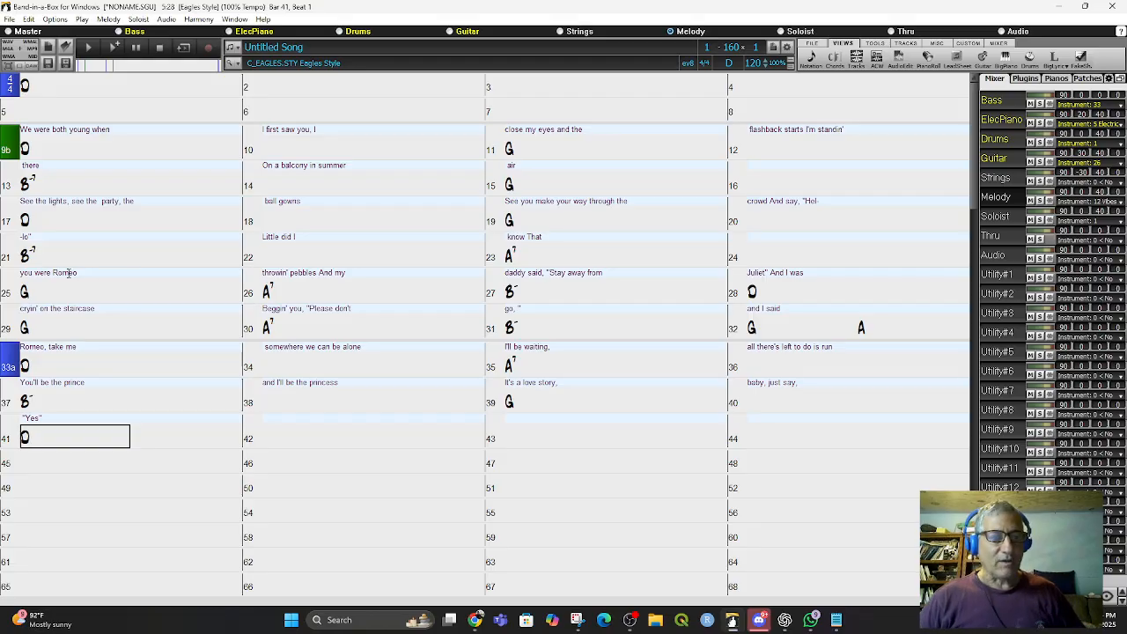
{"action": "left_click", "coordinate": [42, 368]}
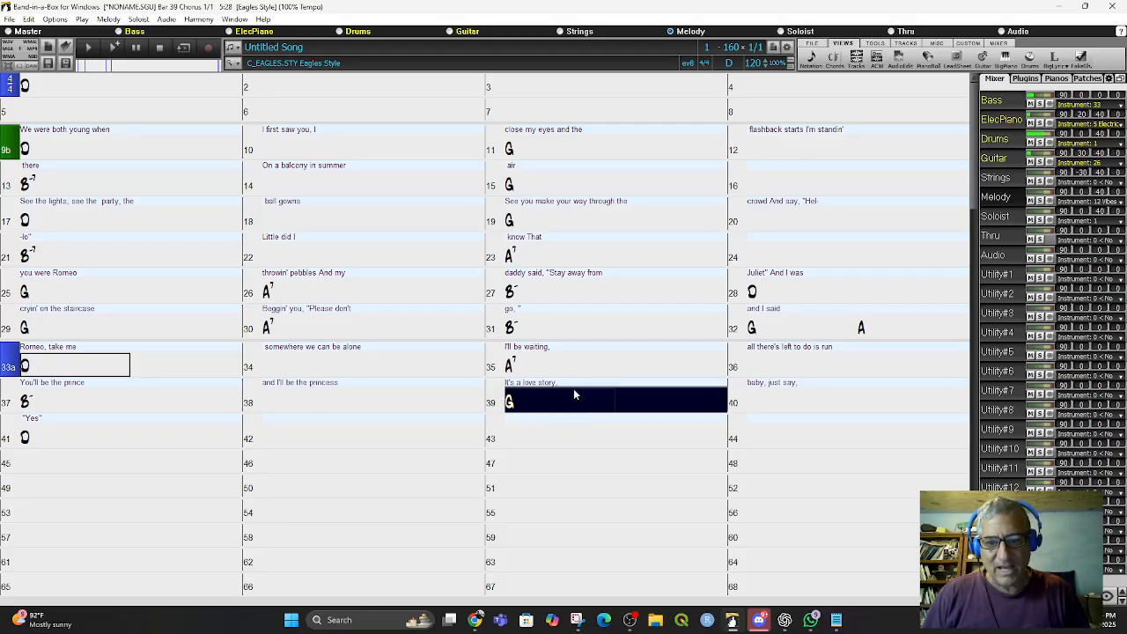
- Enter an A7 chord at bar 40
{"action": "left_click", "coordinate": [135, 49]}
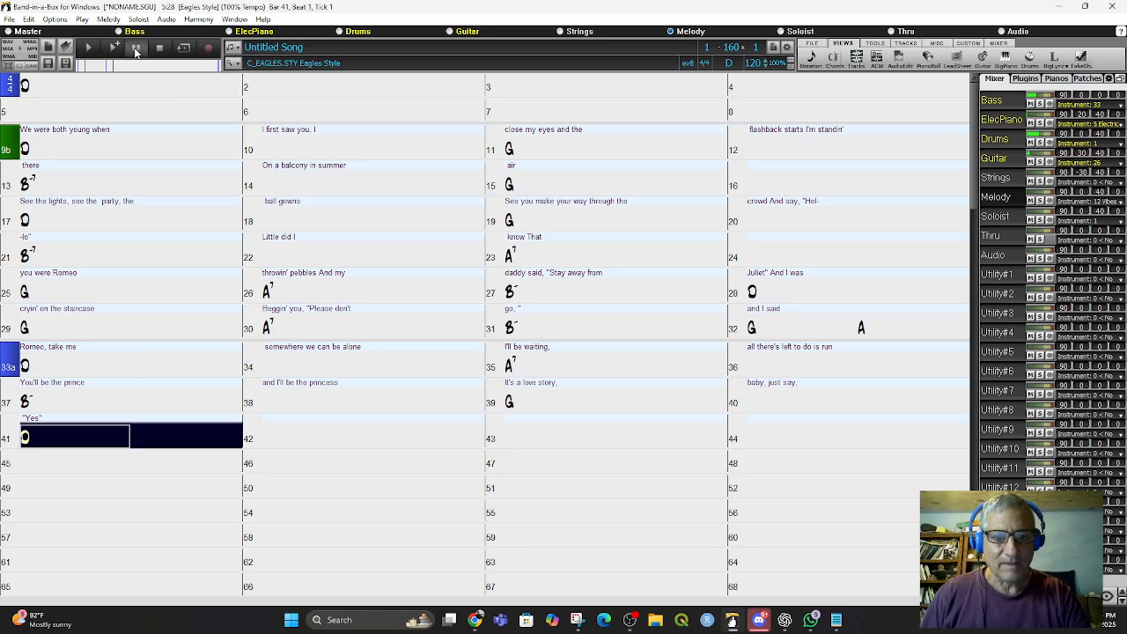
{"action": "left_click", "coordinate": [762, 404]}
{"action": "type", "text": "A"}
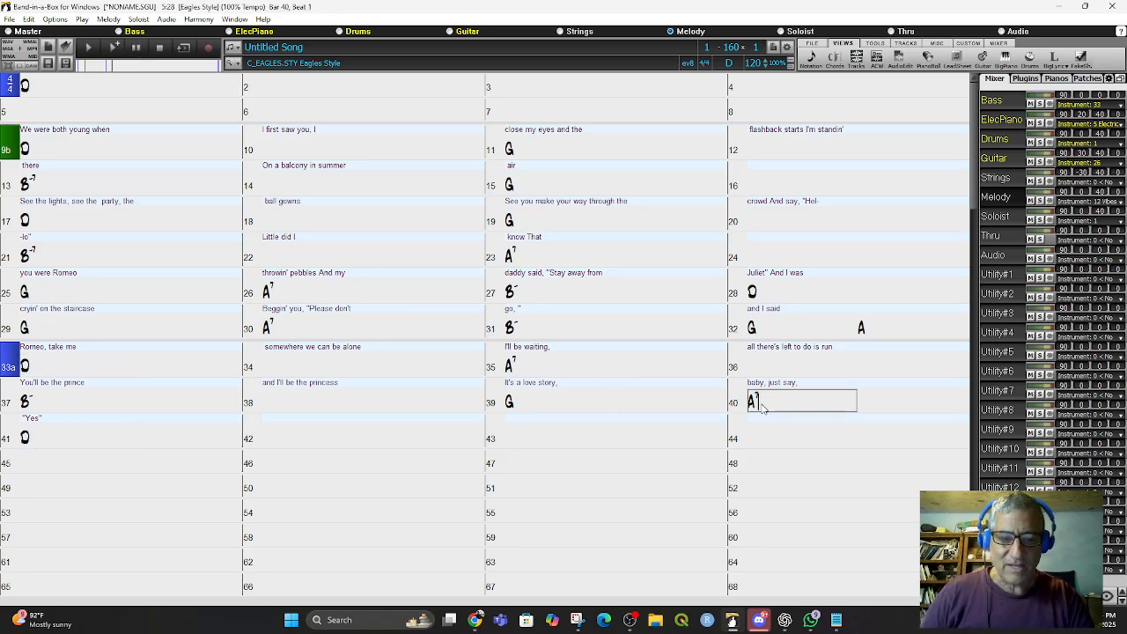
{"action": "type", "text": "7"}
{"action": "left_click", "coordinate": [39, 442]}
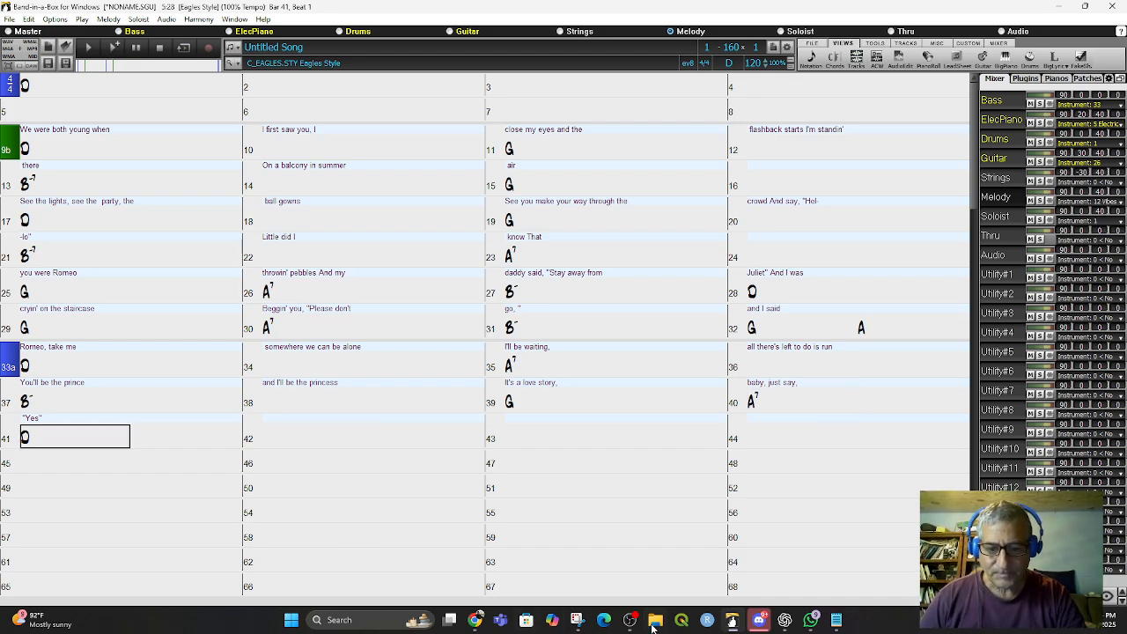
- Copy the next lyric lines, from 'So I sneak out to the' to 'eyes', in the text editor and select bar 45's lyric line
{"action": "left_click", "coordinate": [837, 622]}
{"action": "scroll", "coordinate": [264, 305], "scroll_direction": "down", "scroll_amount": 8}
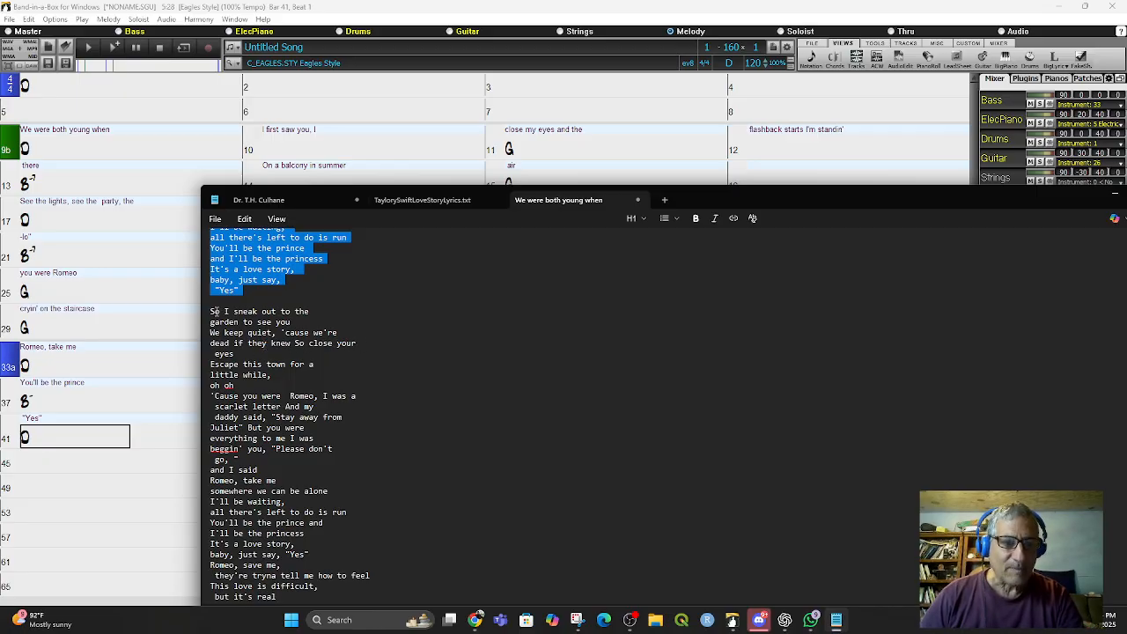
{"action": "left_click_drag", "start_coordinate": [212, 311], "coordinate": [253, 354]}
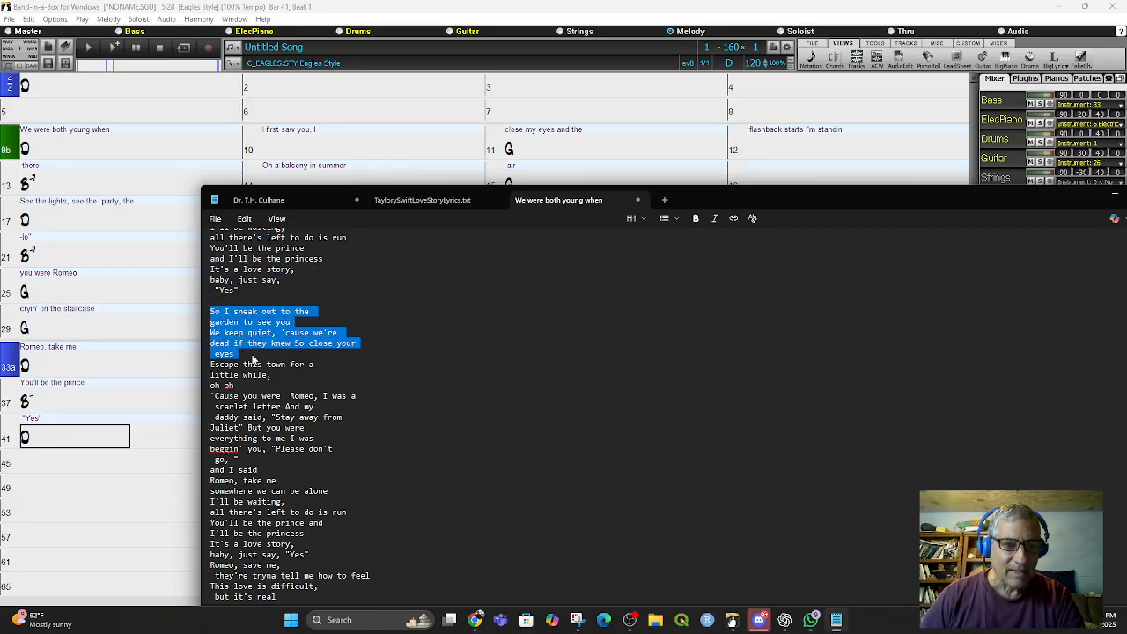
{"action": "right_click", "coordinate": [254, 356]}
{"action": "left_click", "coordinate": [303, 87]}
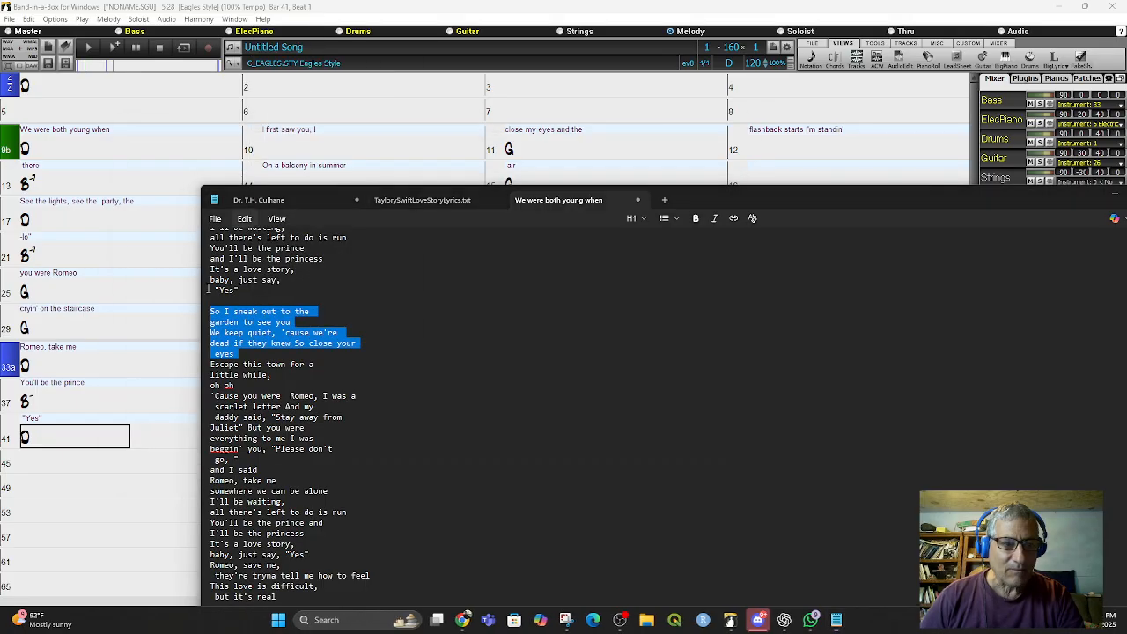
{"action": "left_click", "coordinate": [75, 474]}
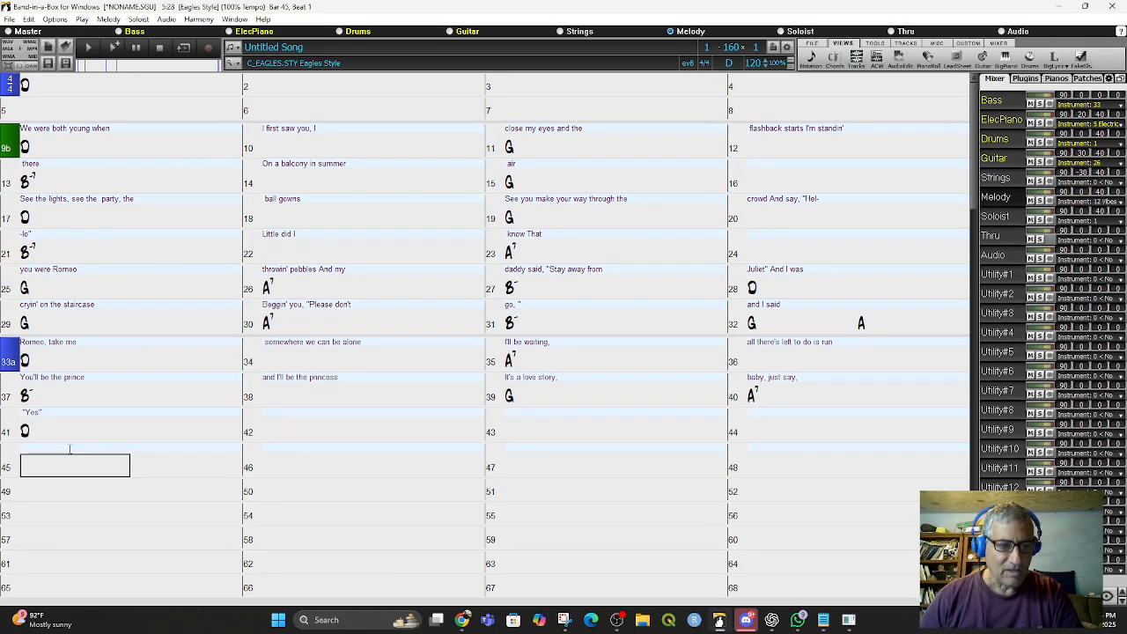
{"action": "left_click", "coordinate": [68, 448]}
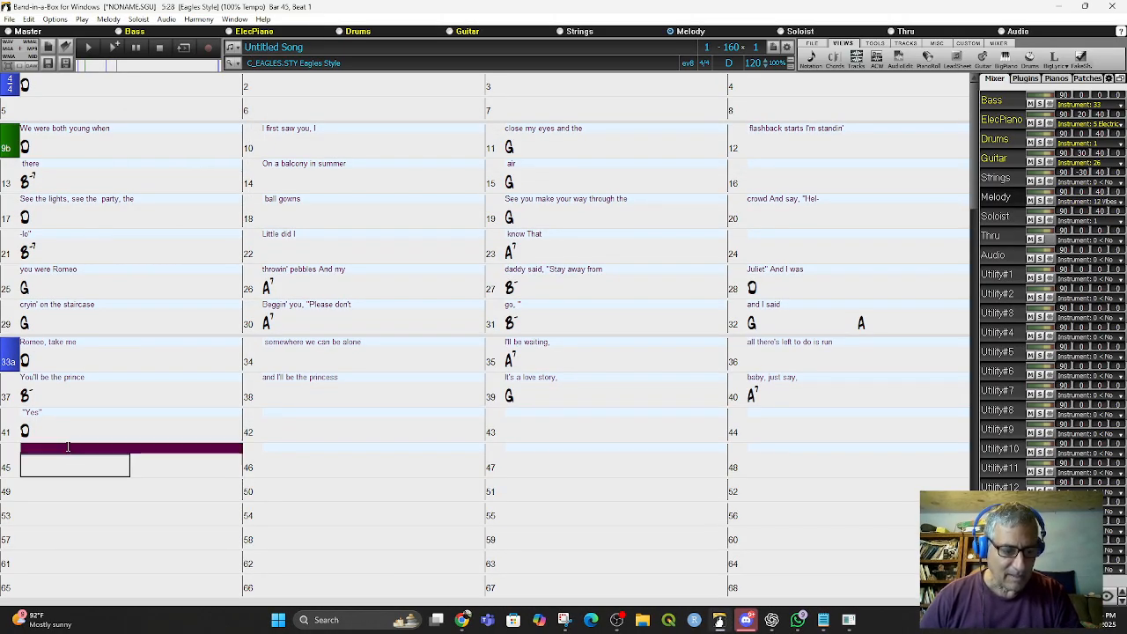
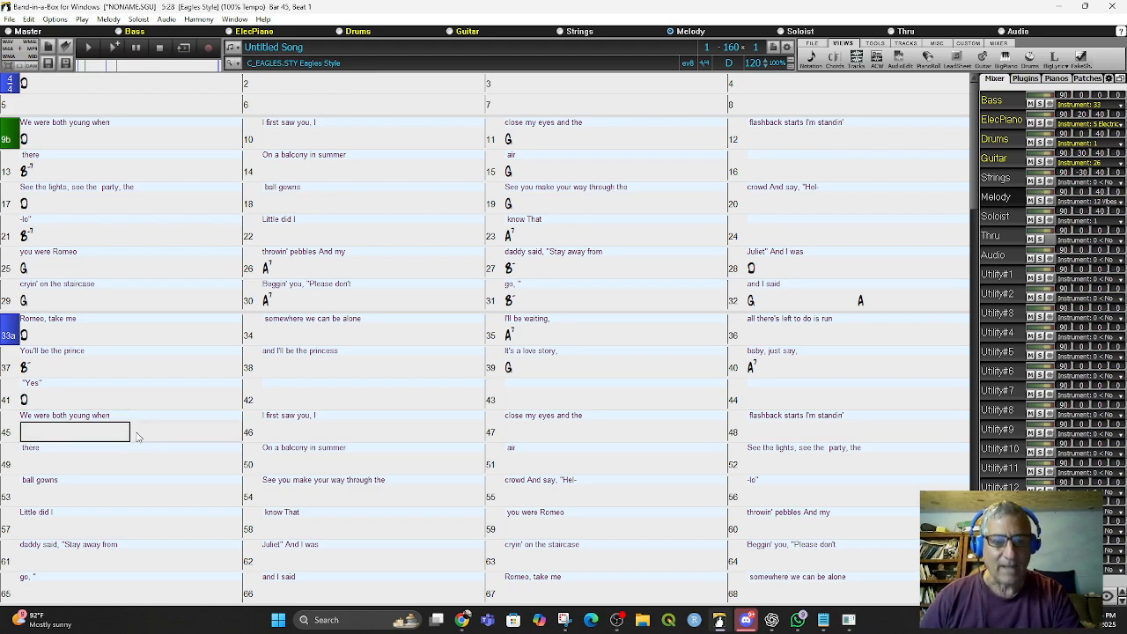
- Copy the chords of bars 9 through 20 and paste them starting at bar 45
{"action": "left_click", "coordinate": [49, 141]}
{"action": "left_click_drag", "start_coordinate": [48, 141], "coordinate": [364, 203]}
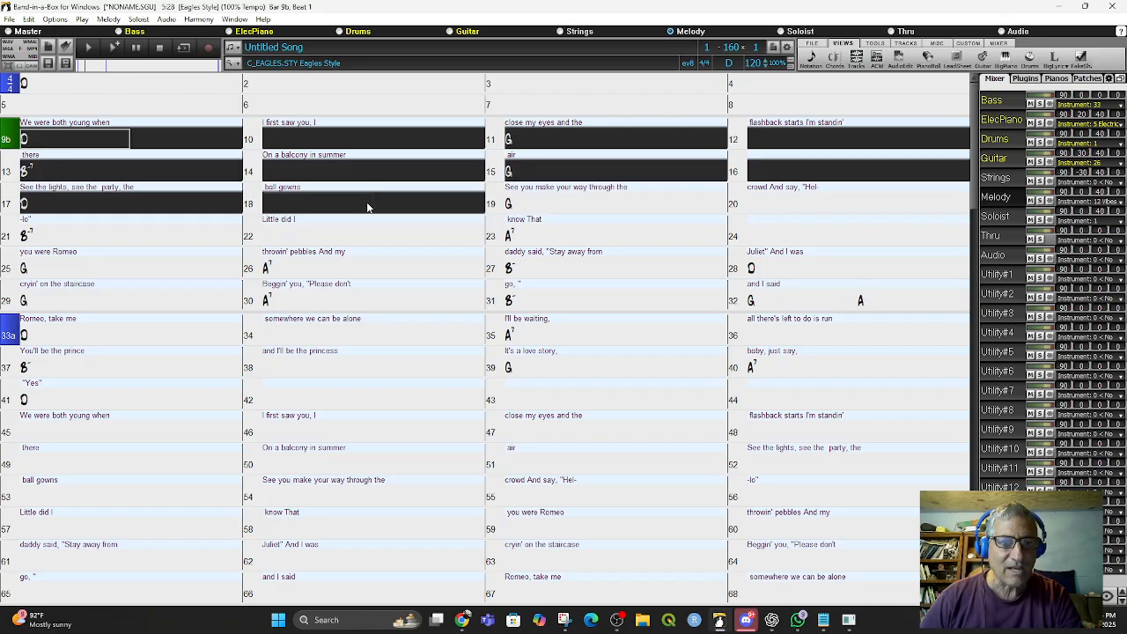
{"action": "left_click_drag", "start_coordinate": [462, 200], "coordinate": [618, 198]}
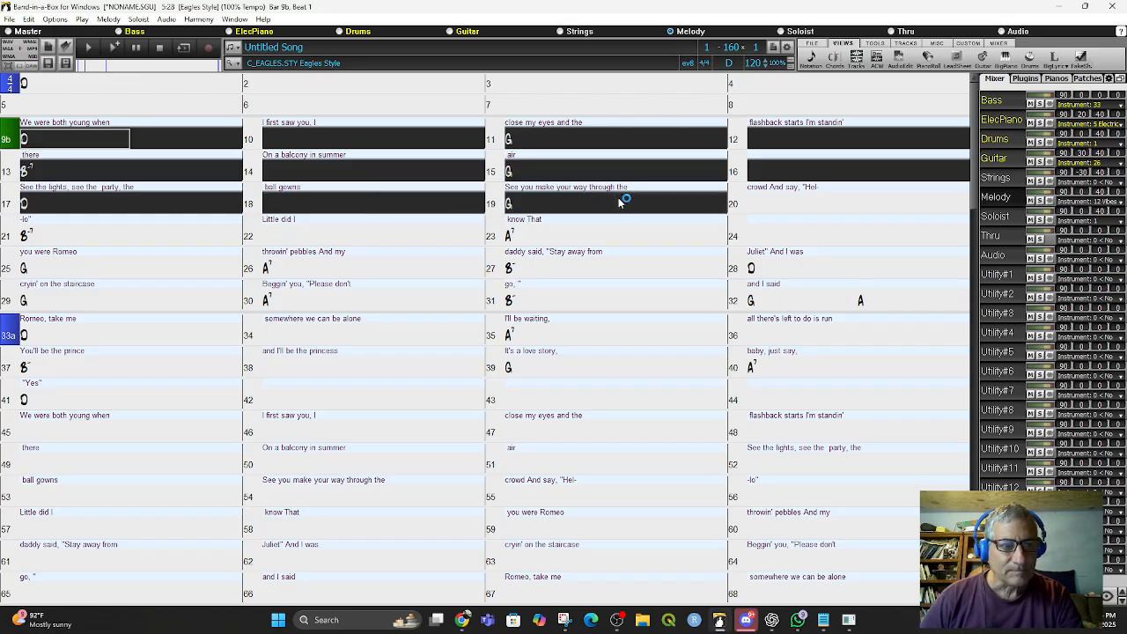
{"action": "left_click_drag", "start_coordinate": [620, 201], "coordinate": [819, 209]}
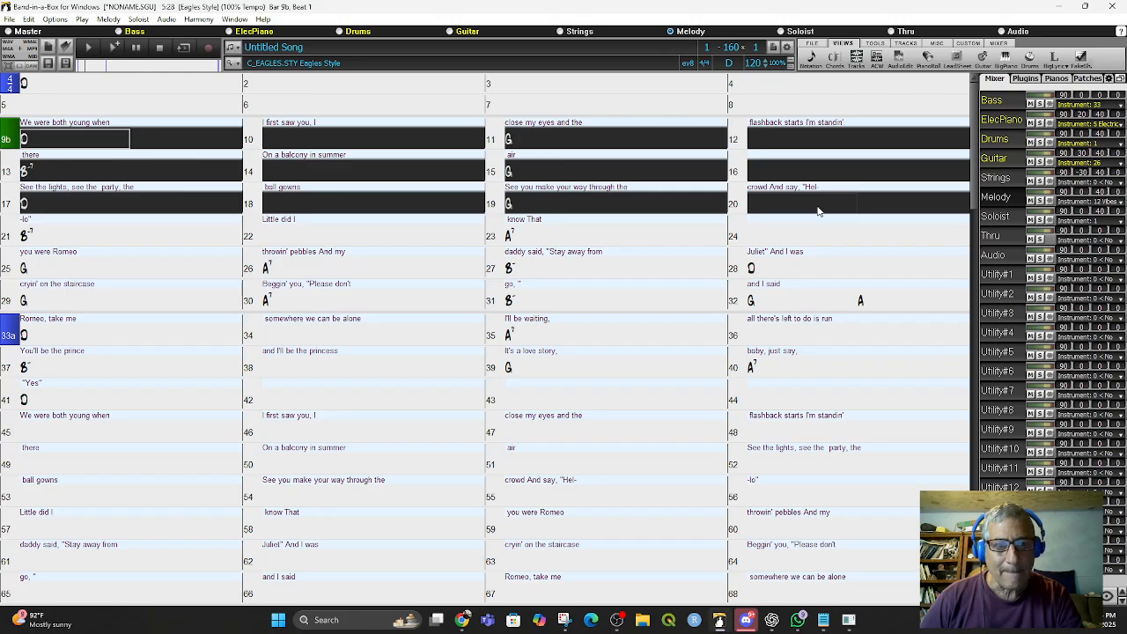
{"action": "right_click", "coordinate": [373, 133]}
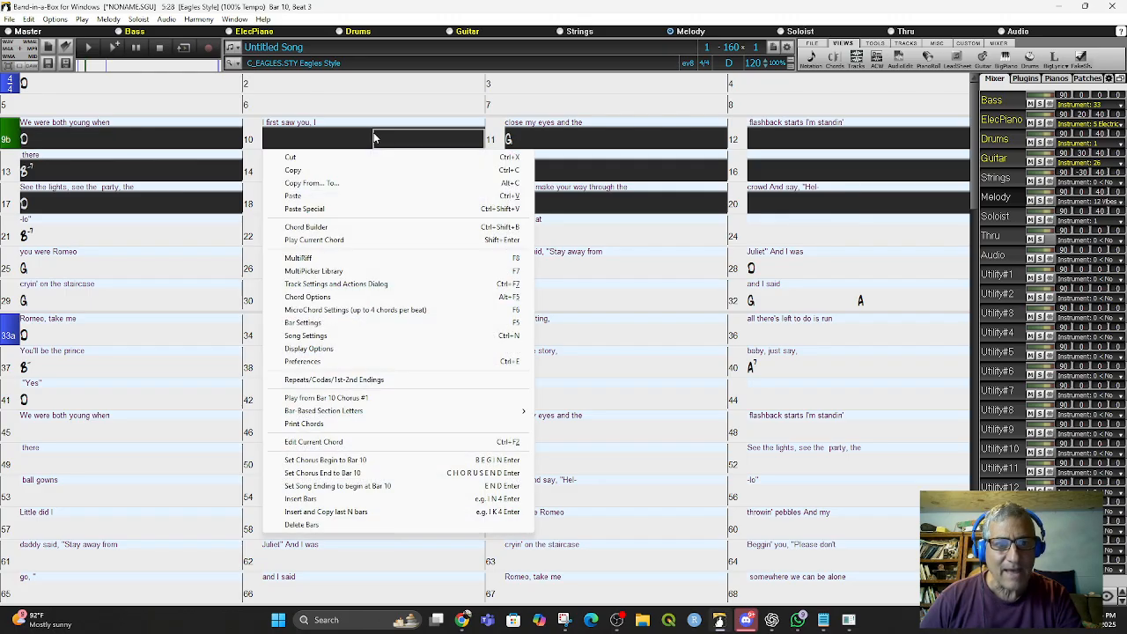
{"action": "left_click", "coordinate": [310, 171]}
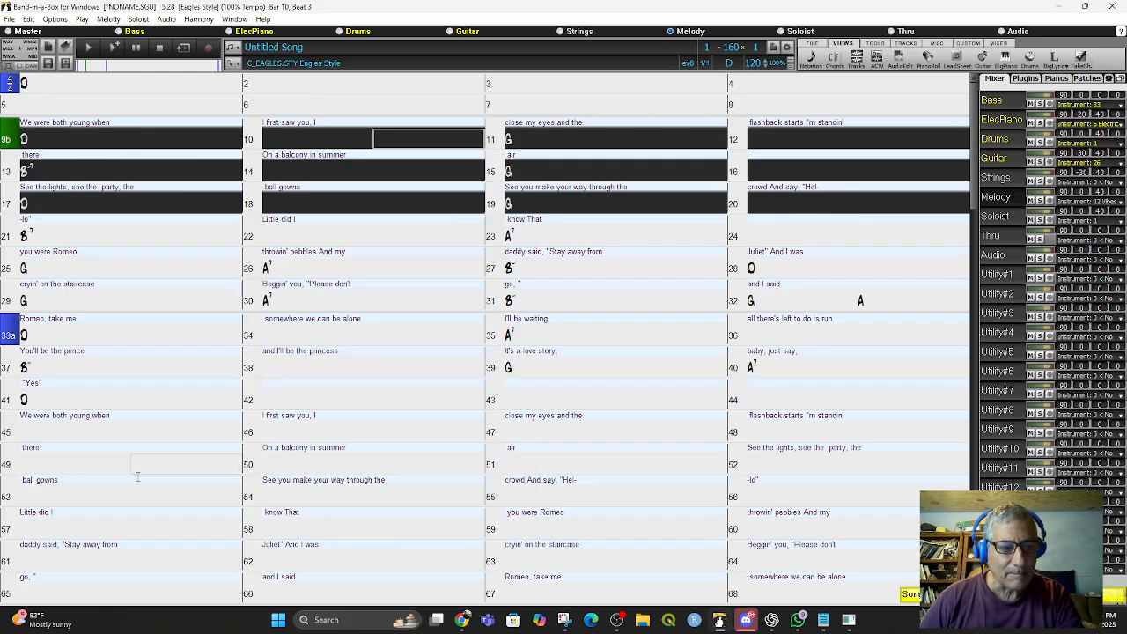
{"action": "left_click", "coordinate": [51, 434]}
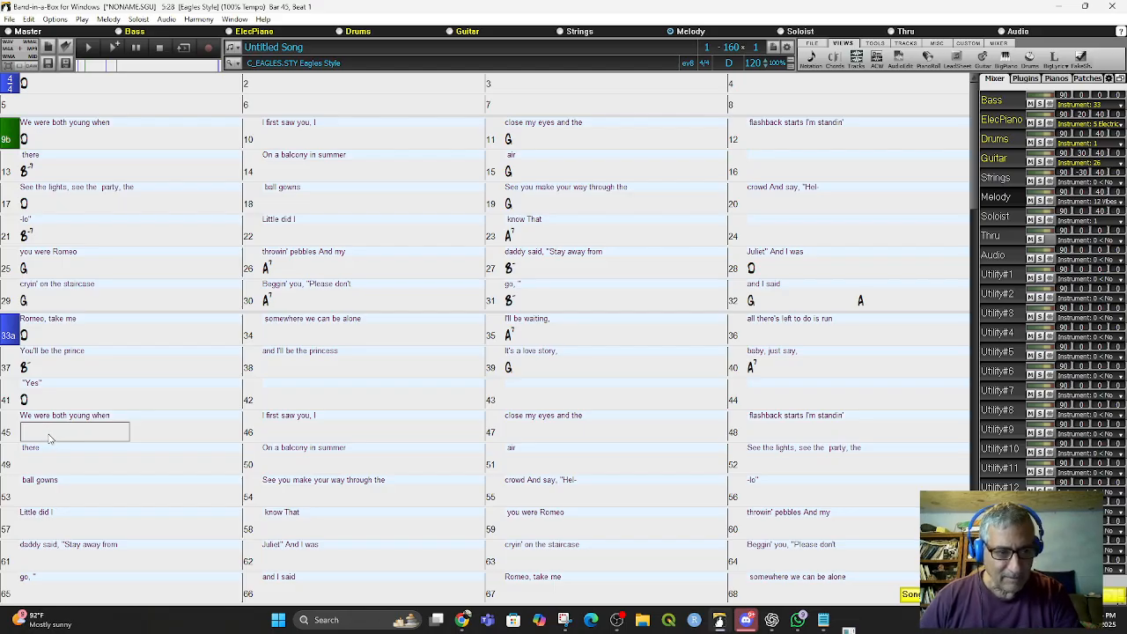
{"action": "key", "text": "ctrl+v"}
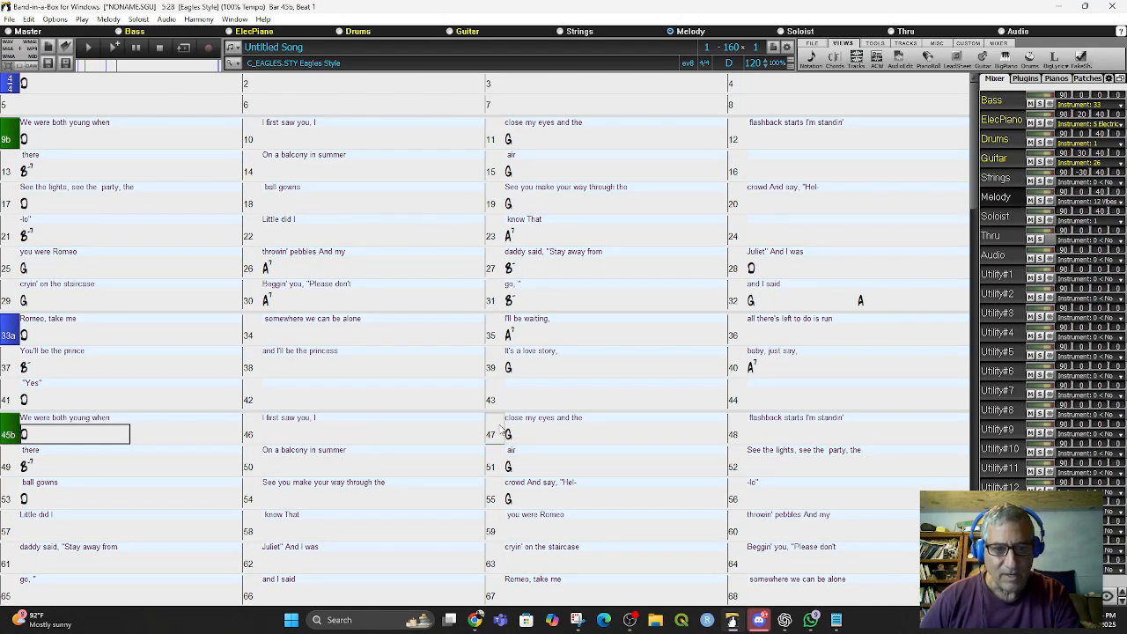
- Step through bars 45 to 51 to check the pasted chords
{"action": "left_click", "coordinate": [29, 438]}
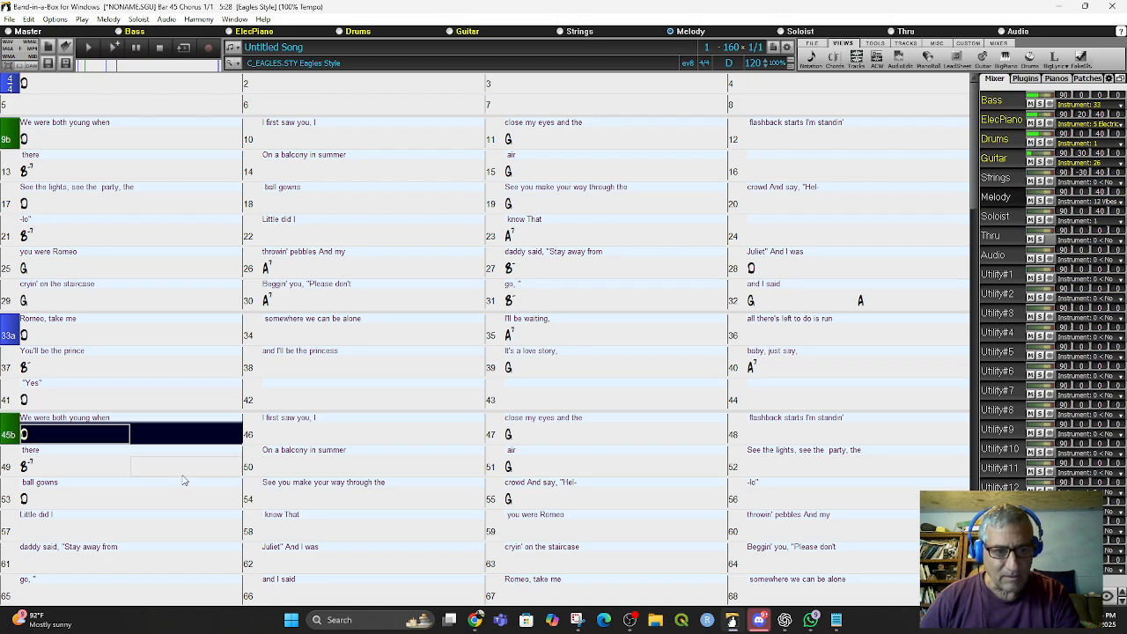
{"action": "left_click", "coordinate": [260, 440]}
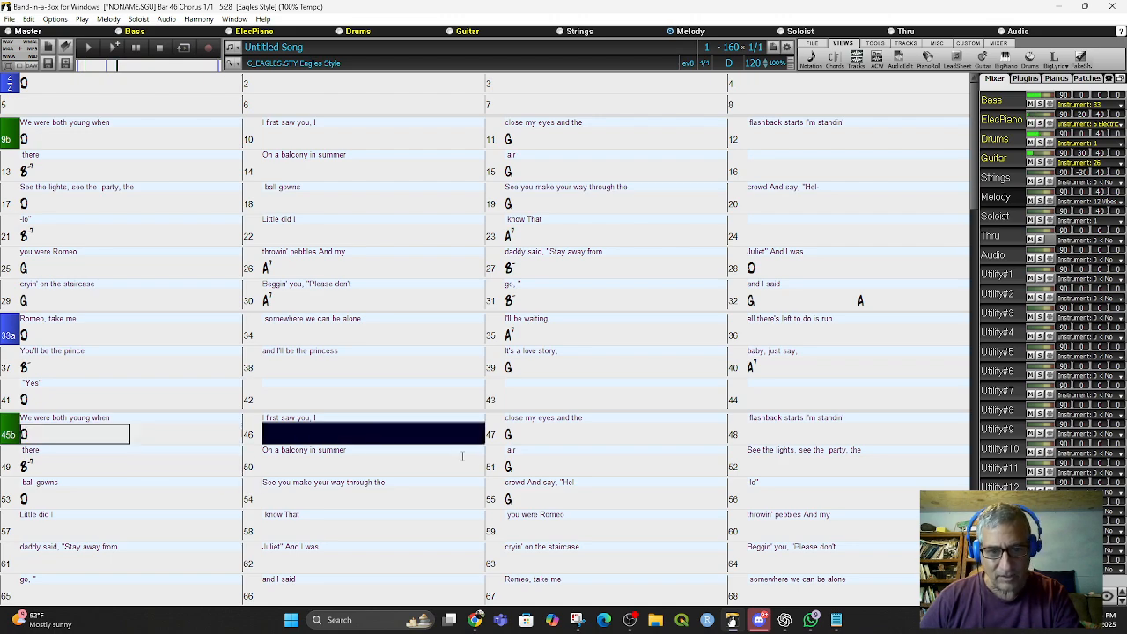
{"action": "key", "text": "Right"}
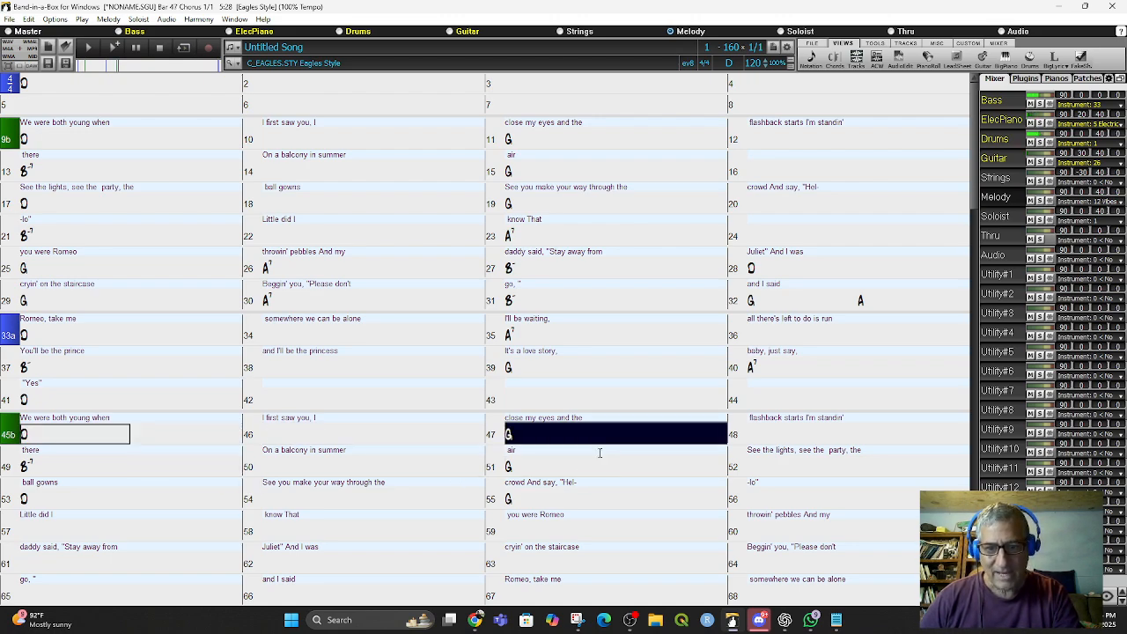
{"action": "key", "text": "Right"}
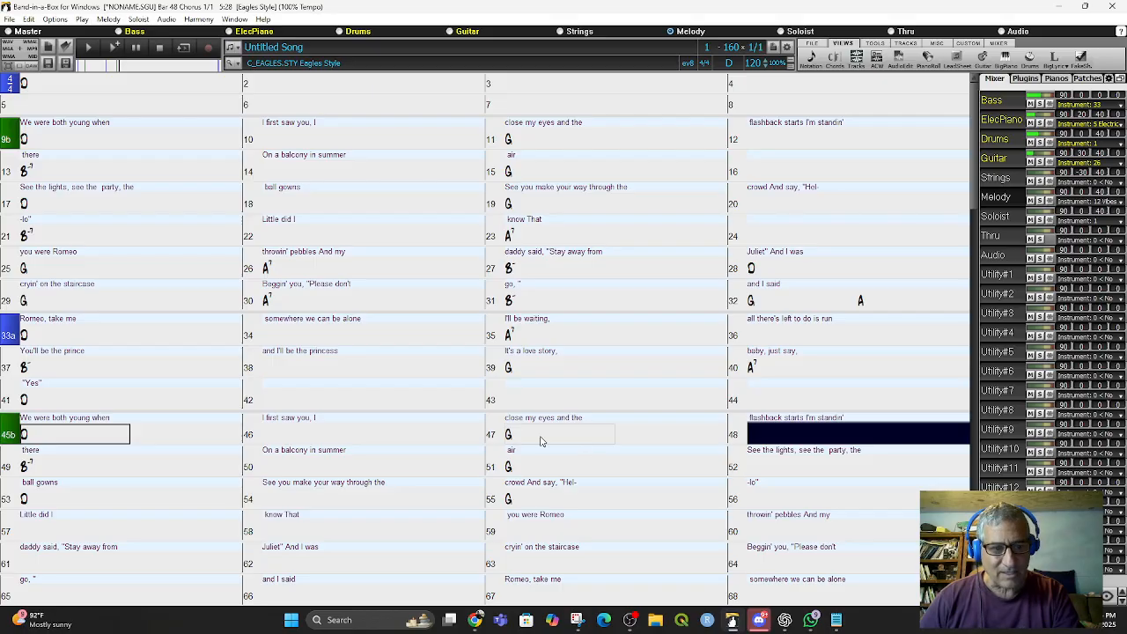
{"action": "key", "text": "Right"}
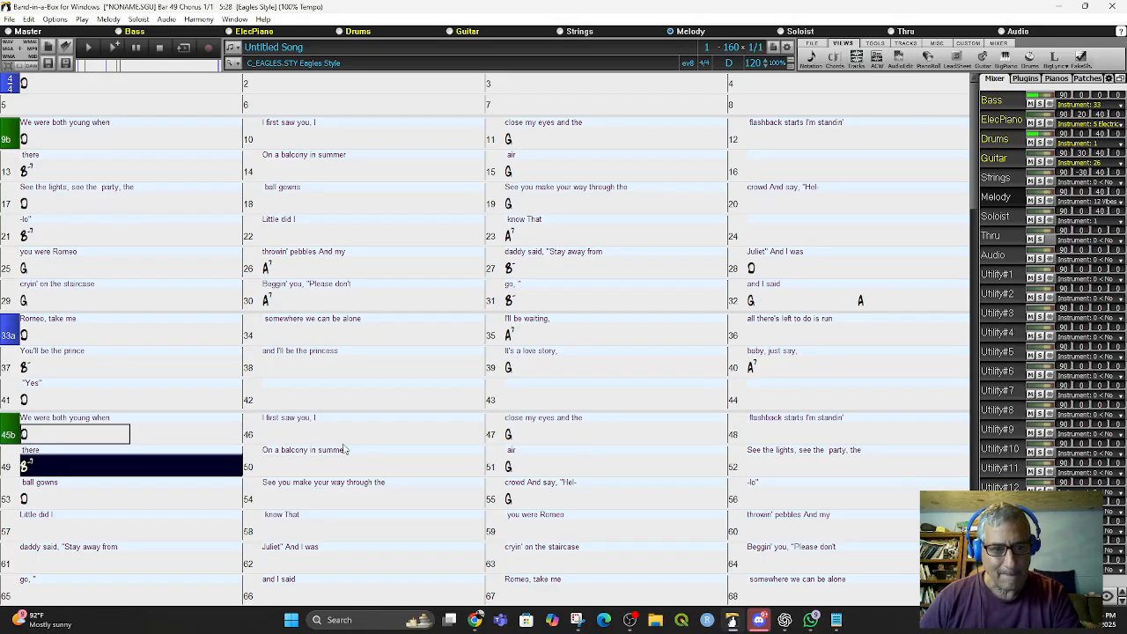
{"action": "key", "text": "Right"}
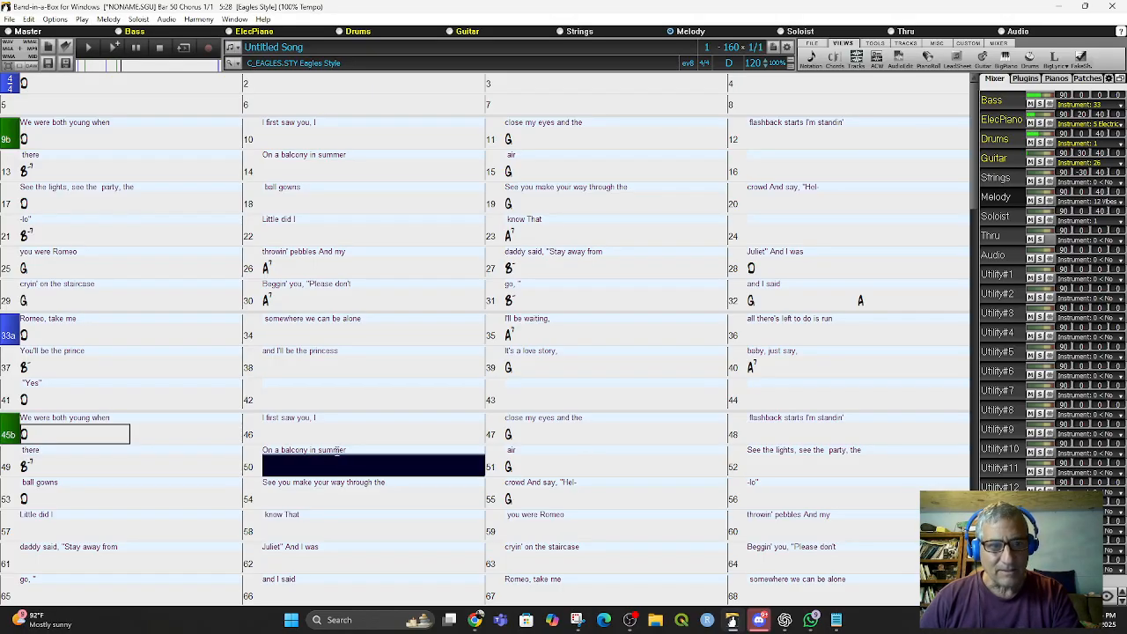
{"action": "key", "text": "Right"}
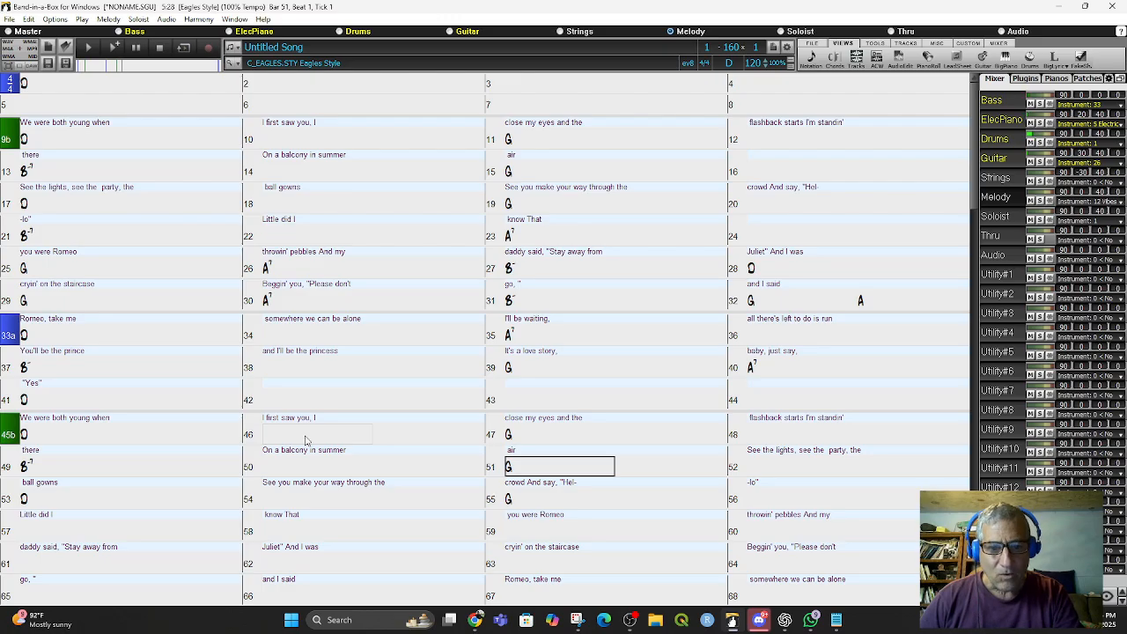
- Copy the selected lyric lines from 'So I sneak out to the' to 'eyes' in the text editor
{"action": "scroll", "coordinate": [341, 459], "scroll_direction": "down", "scroll_amount": 2}
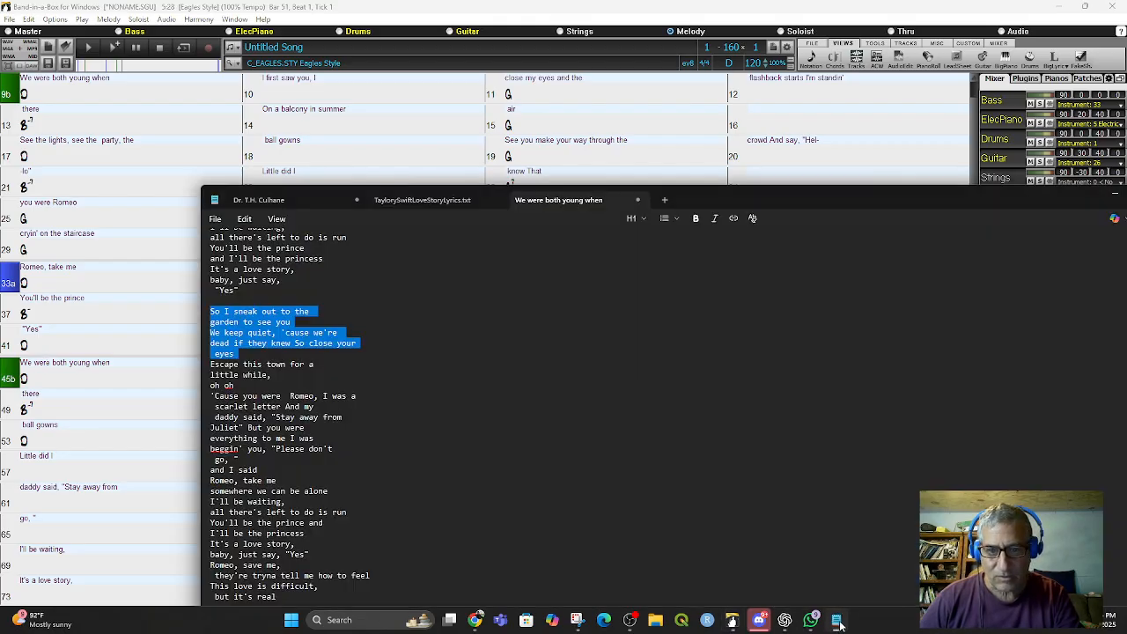
{"action": "left_click", "coordinate": [836, 620]}
{"action": "right_click", "coordinate": [295, 341]}
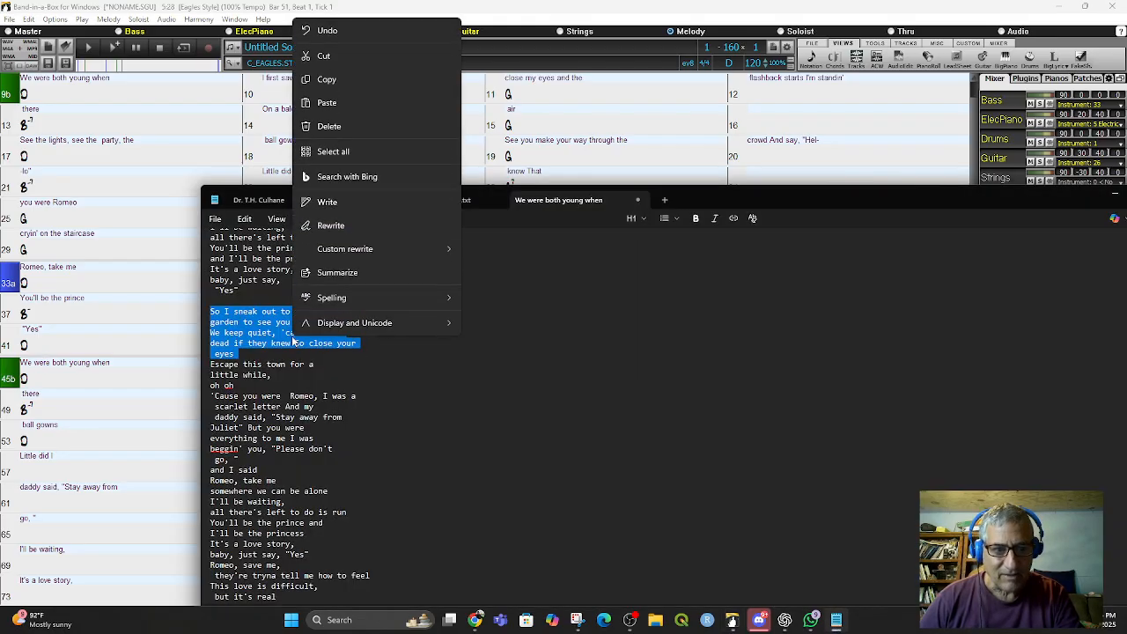
{"action": "left_click", "coordinate": [315, 81]}
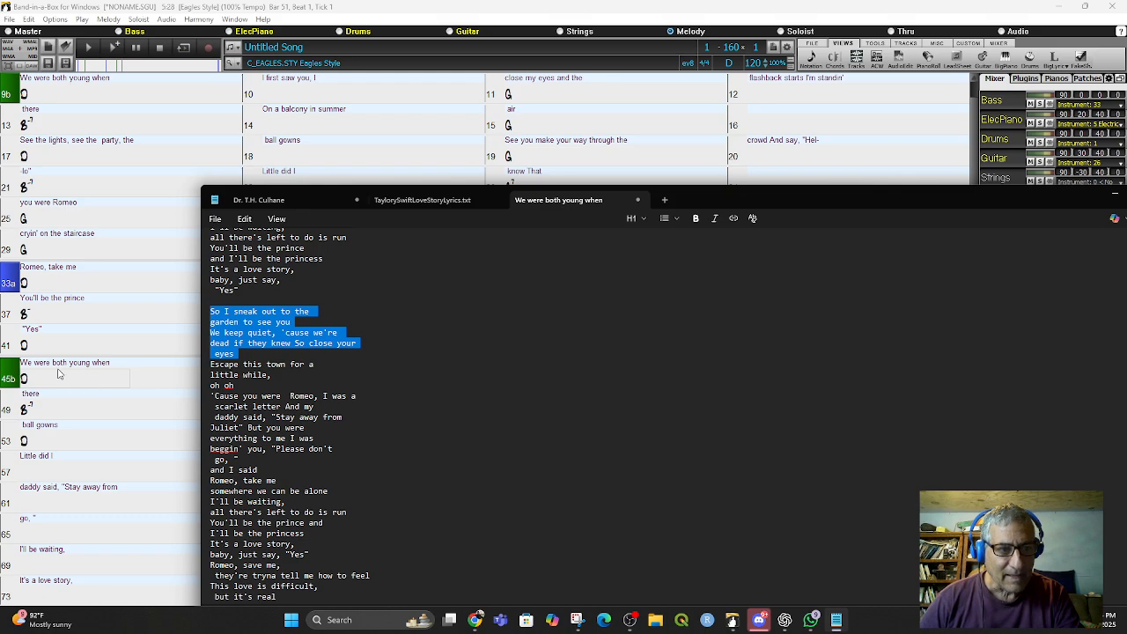
- Paste the lyric lines into bar 45 and remove the leftover 'We' so the line starts with 'So I sneak out to the'
{"action": "left_click", "coordinate": [55, 362]}
{"action": "left_click", "coordinate": [33, 362]}
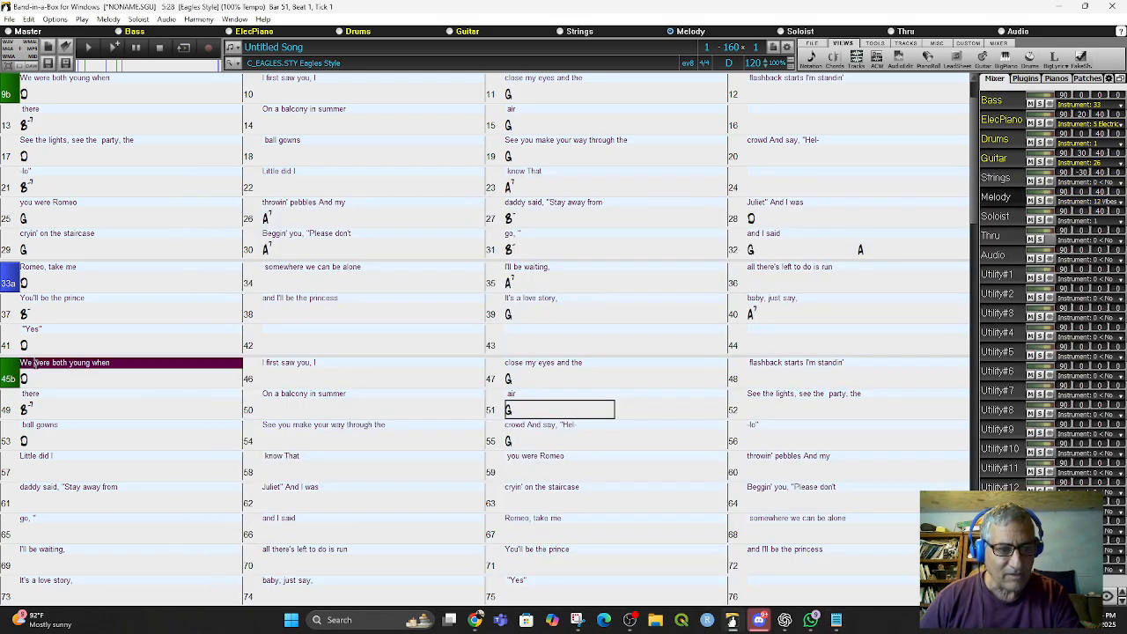
{"action": "key", "text": "ctrl+v"}
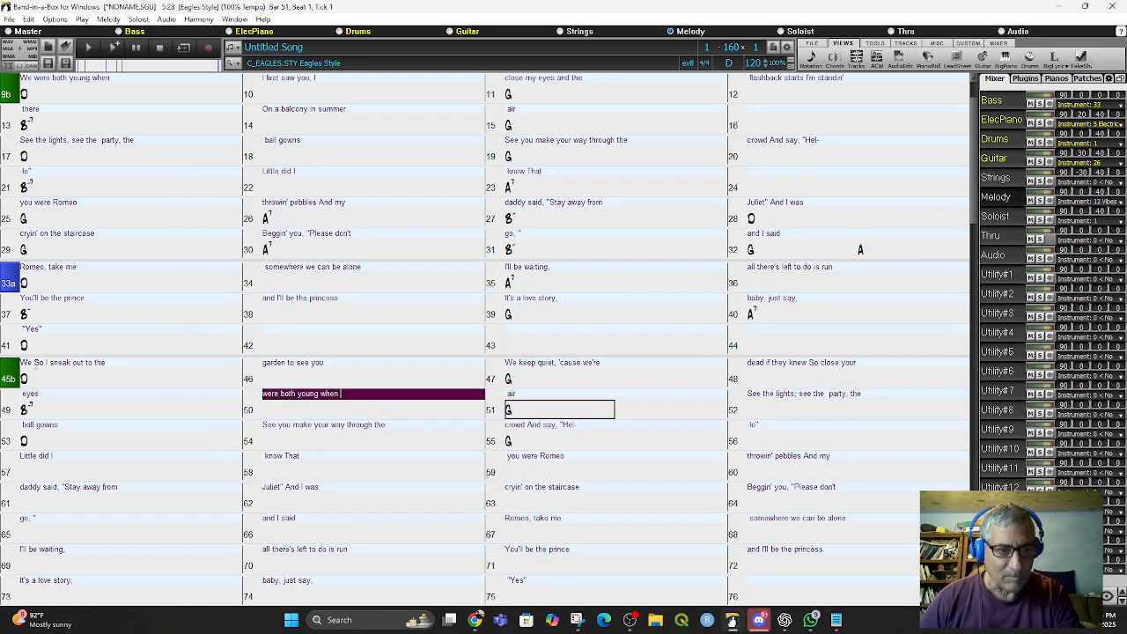
{"action": "left_click", "coordinate": [36, 365]}
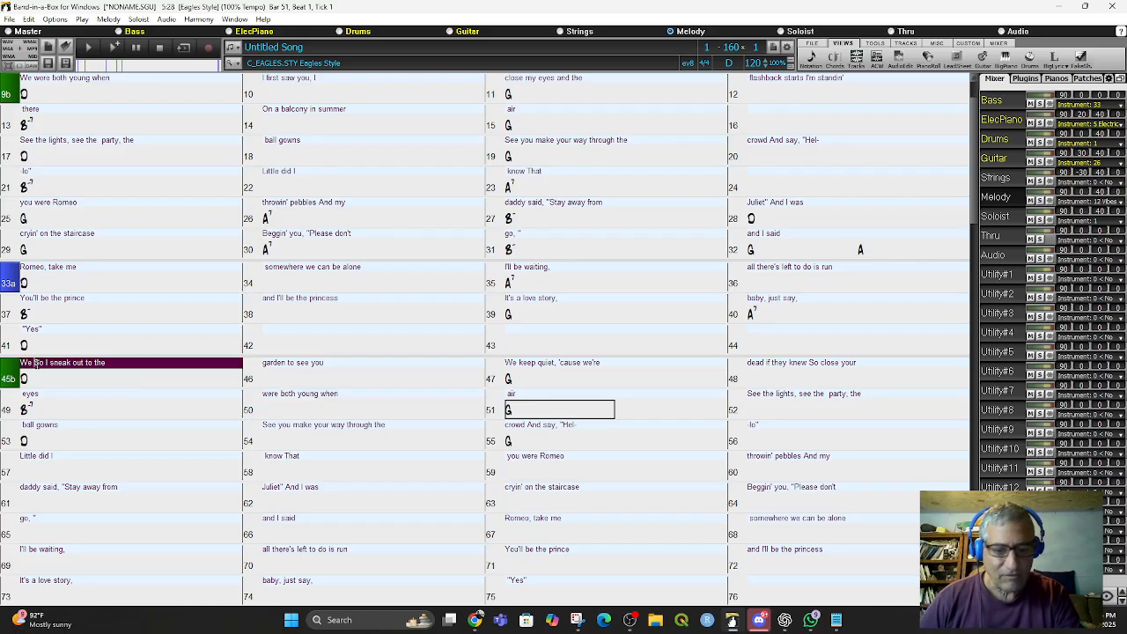
{"action": "key", "text": "BackSpace"}
{"action": "key", "text": "BackSpace"}
{"action": "key", "text": "BackSpace"}
{"action": "key", "text": "BackSpace"}
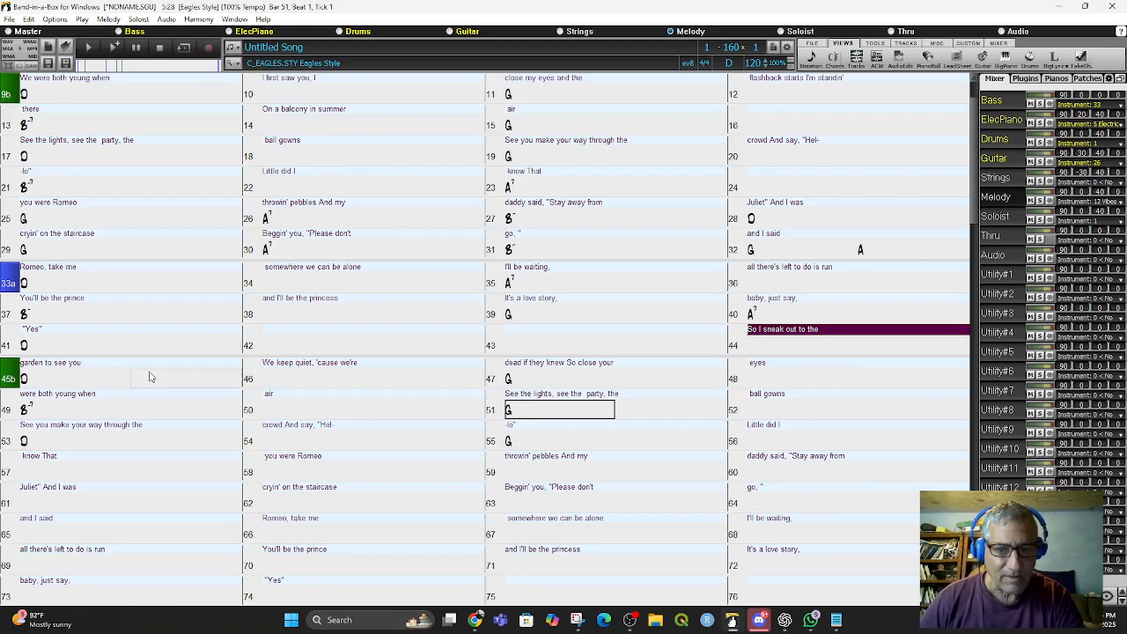
{"action": "key", "text": "Return"}
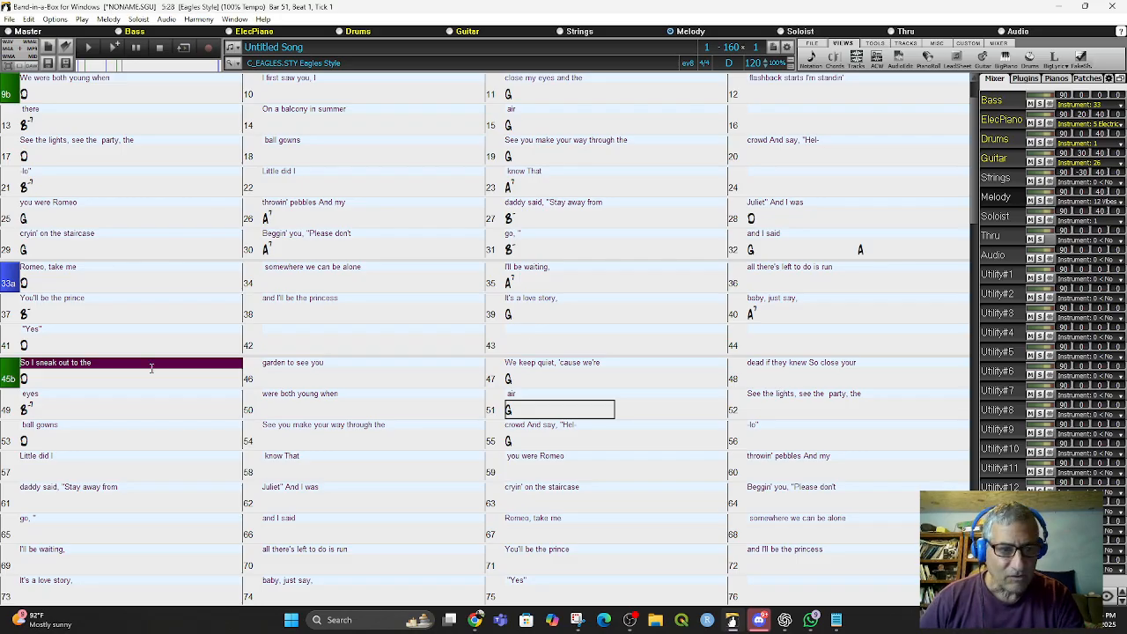
- Step through bars 45 to 50 to check the pasted lyrics against the chords
{"action": "left_click", "coordinate": [9, 376]}
{"action": "left_click", "coordinate": [9, 377]}
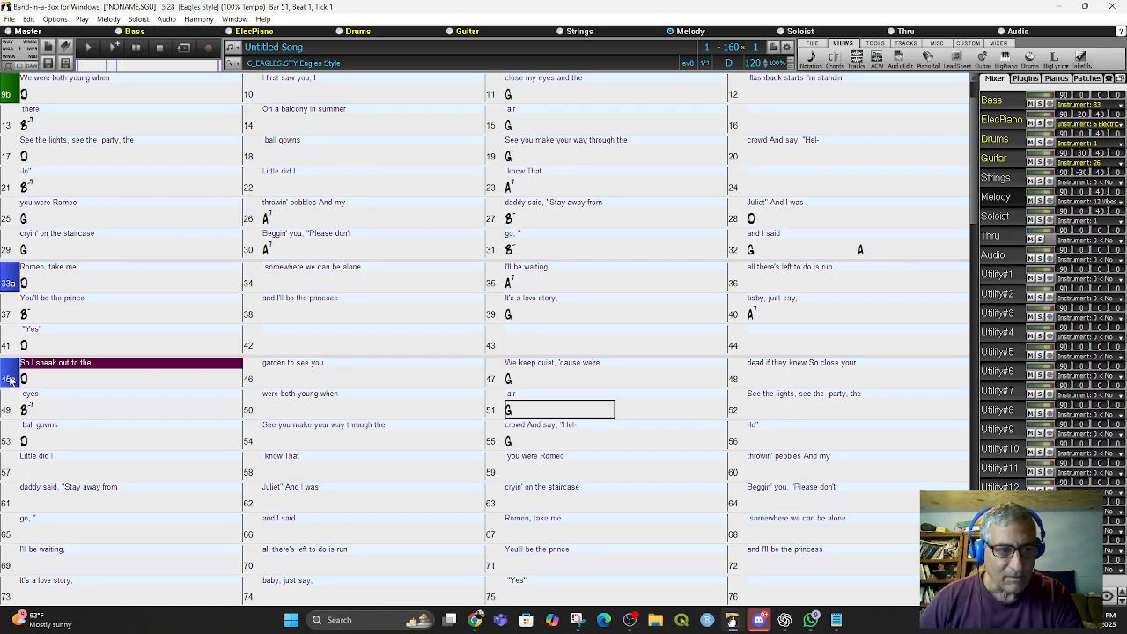
{"action": "left_click", "coordinate": [31, 379]}
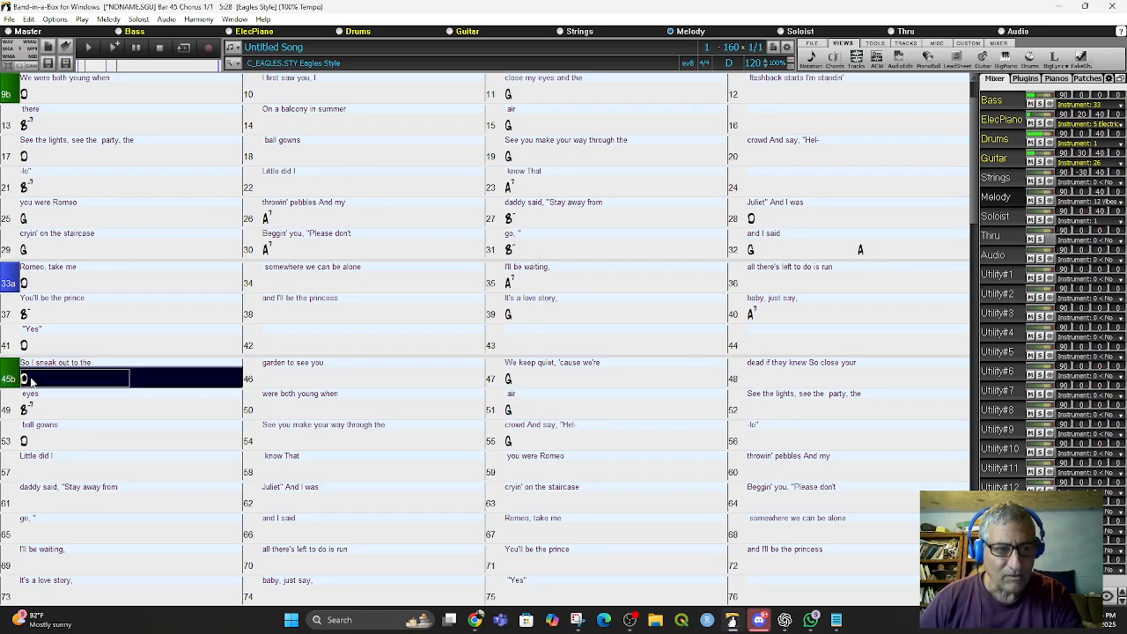
{"action": "left_click", "coordinate": [302, 374]}
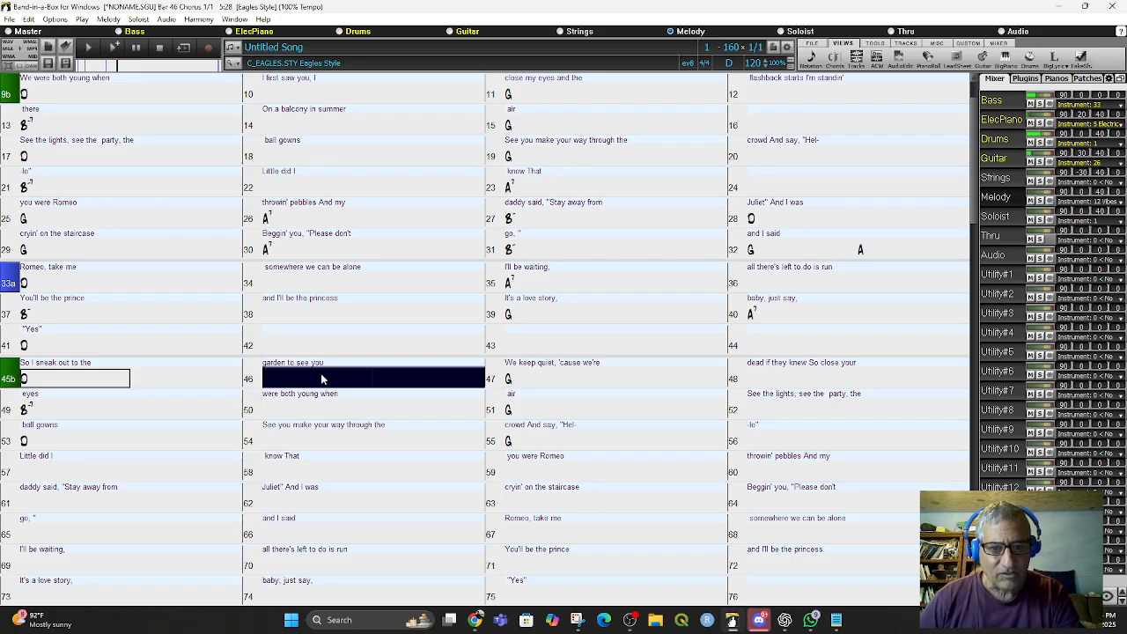
{"action": "left_click", "coordinate": [560, 385]}
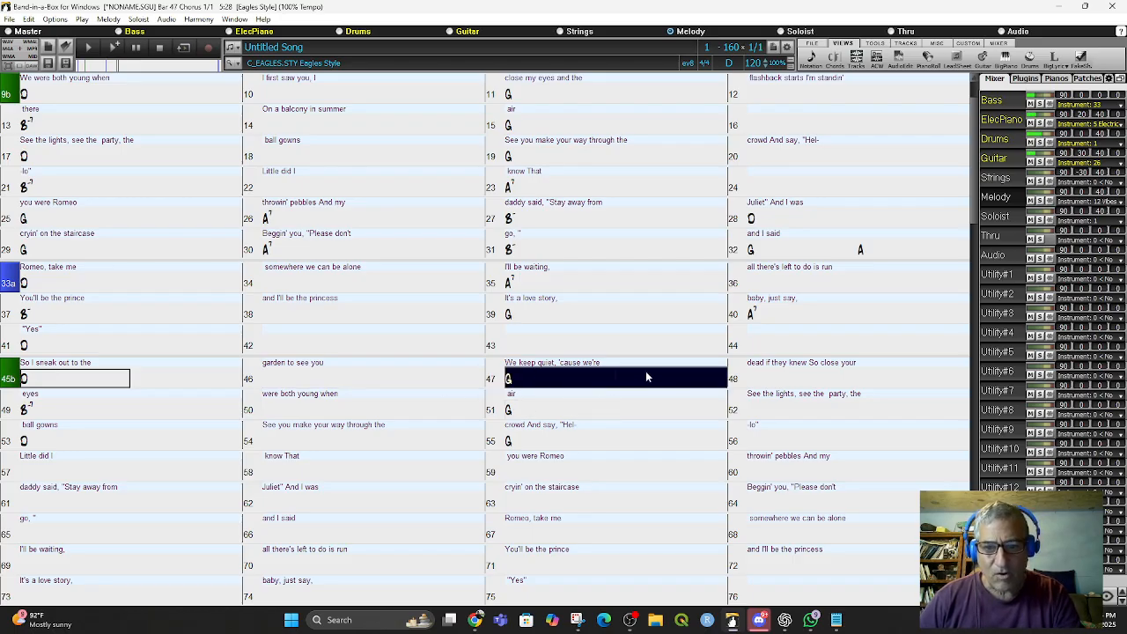
{"action": "left_click", "coordinate": [872, 382]}
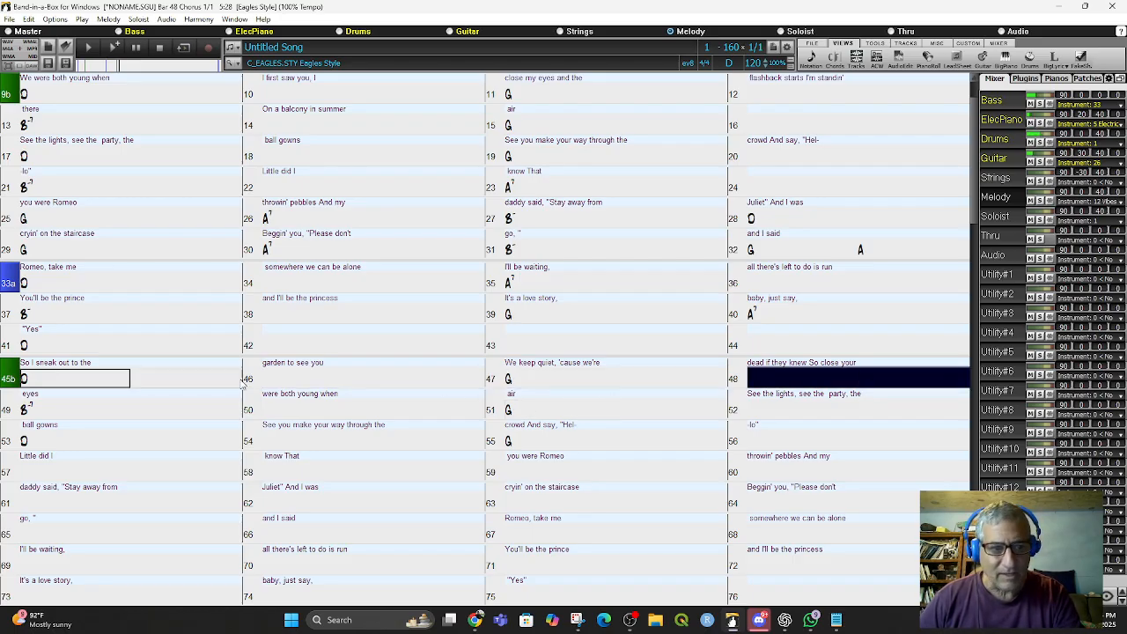
{"action": "left_click", "coordinate": [95, 406]}
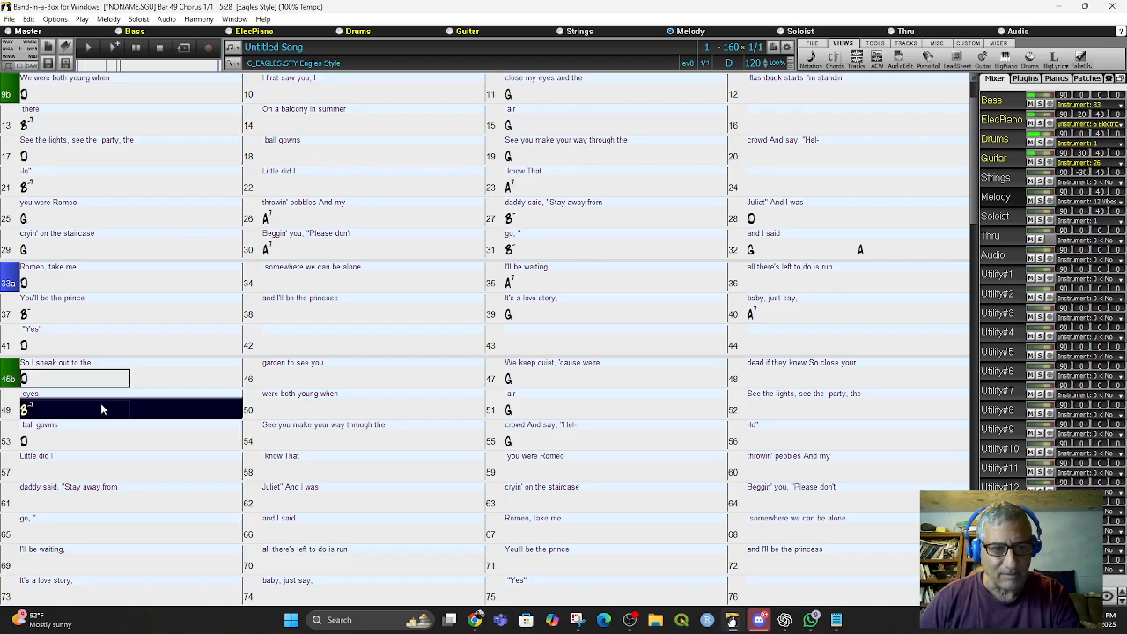
{"action": "left_click", "coordinate": [276, 411]}
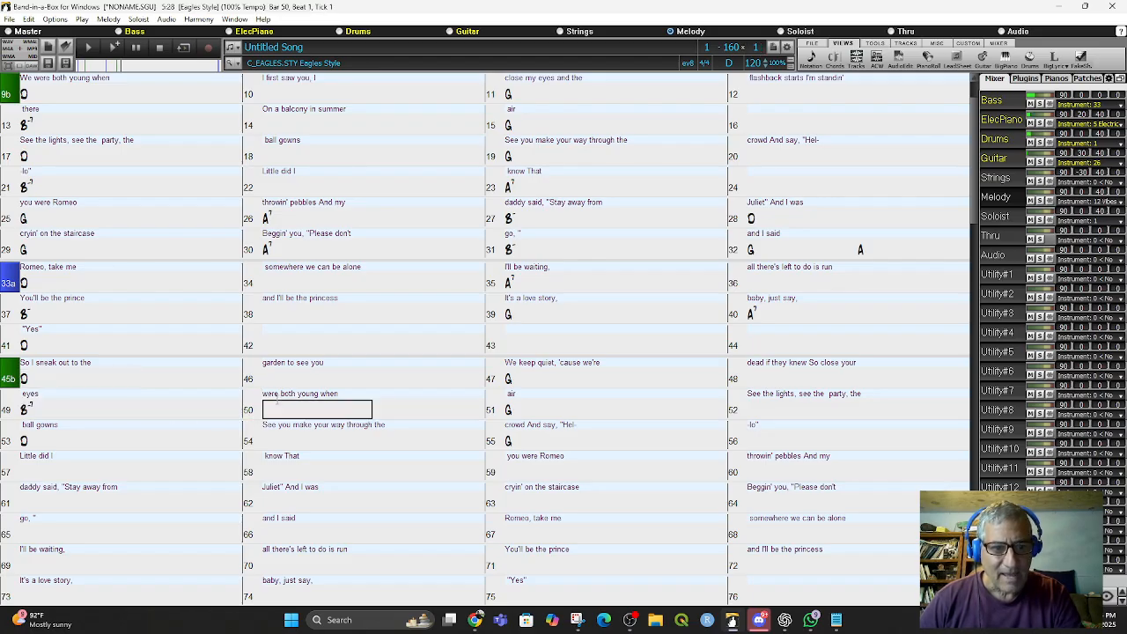
- Delete the leftover old lyrics in bars 50, 51 and 52
{"action": "left_click", "coordinate": [281, 395]}
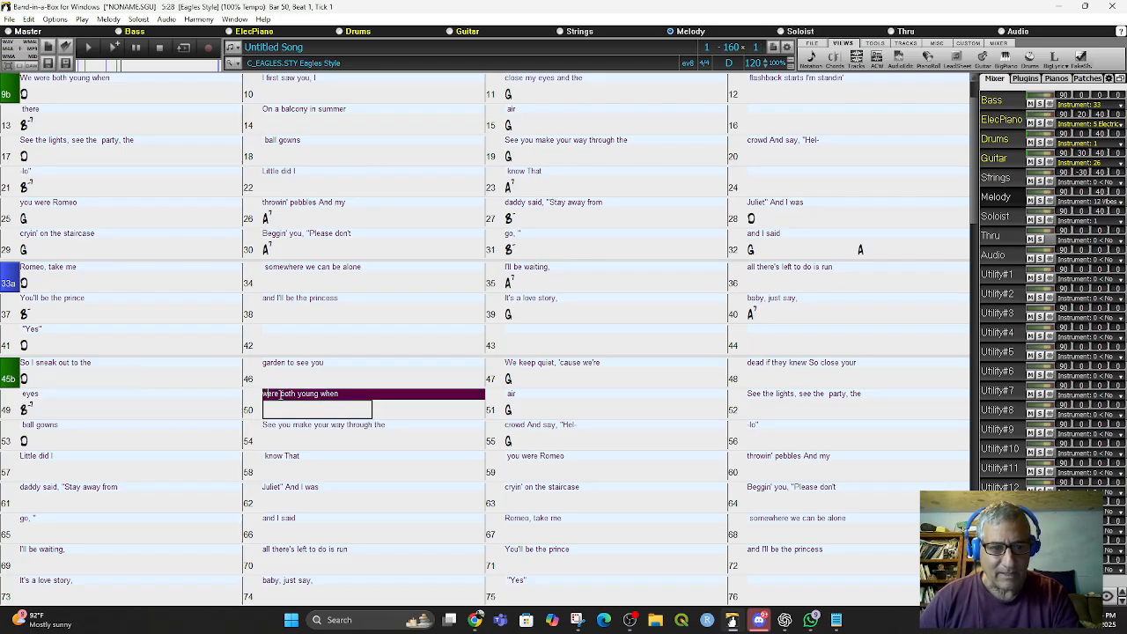
{"action": "key", "text": "BackSpace"}
{"action": "left_click_drag", "start_coordinate": [361, 397], "coordinate": [255, 403]}
{"action": "key", "text": "BackSpace"}
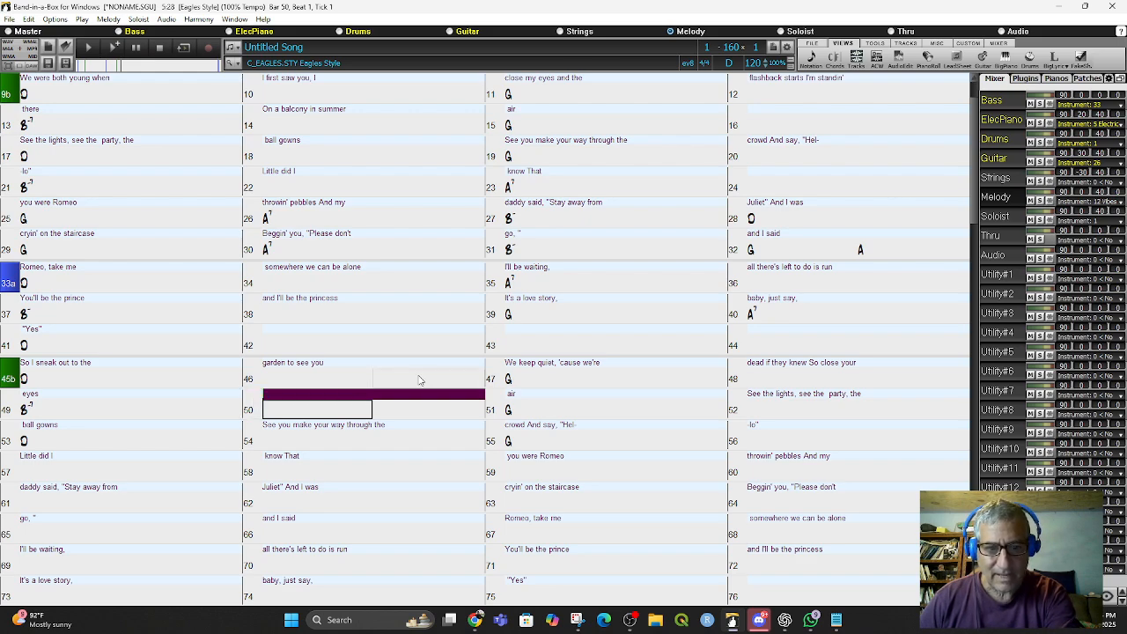
{"action": "left_click", "coordinate": [523, 396]}
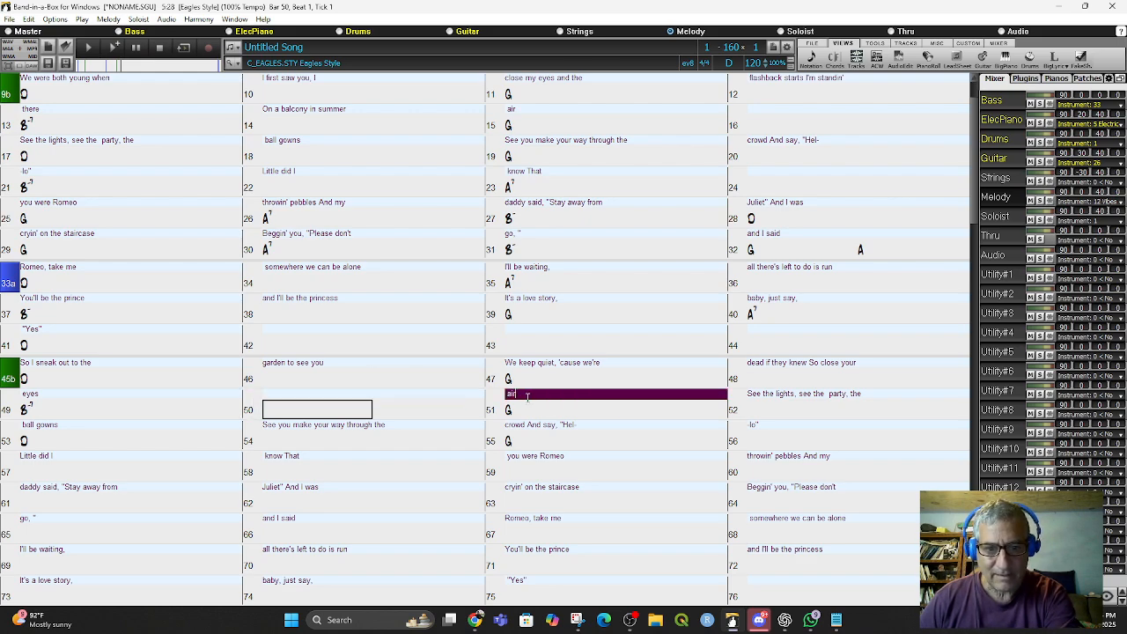
{"action": "key", "text": "BackSpace"}
{"action": "double_click", "coordinate": [820, 394]}
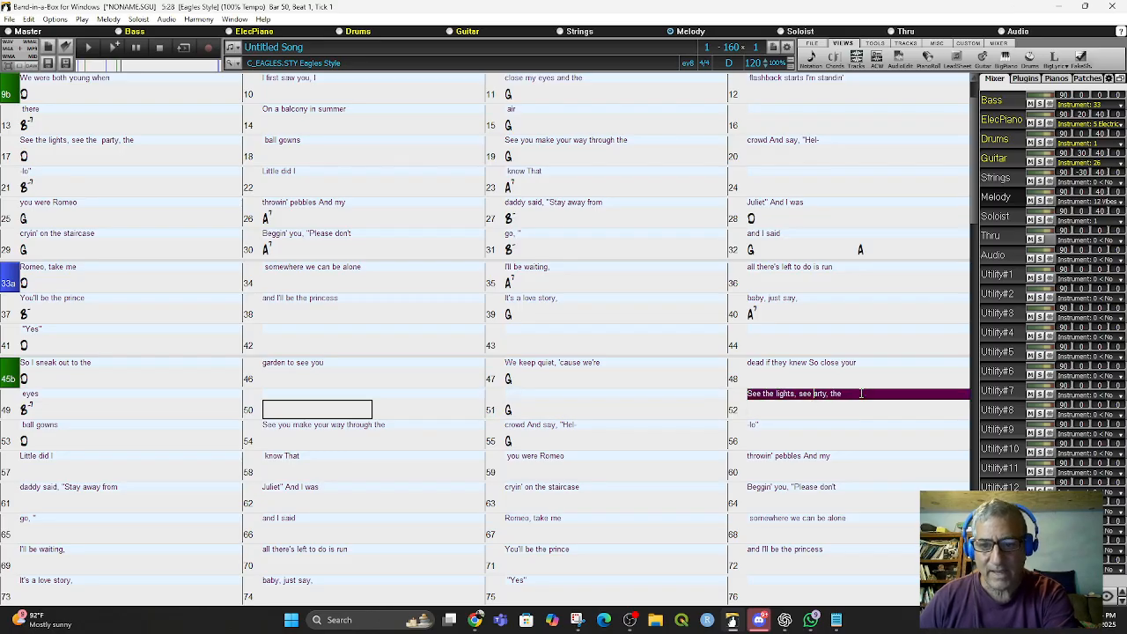
{"action": "left_click_drag", "start_coordinate": [863, 393], "coordinate": [721, 408]}
{"action": "key", "text": "BackSpace"}
- Switch the chord display option to Nashville Notation in the display preferences and close Preferences
{"action": "scroll", "coordinate": [411, 439], "scroll_direction": "up", "scroll_amount": 1}
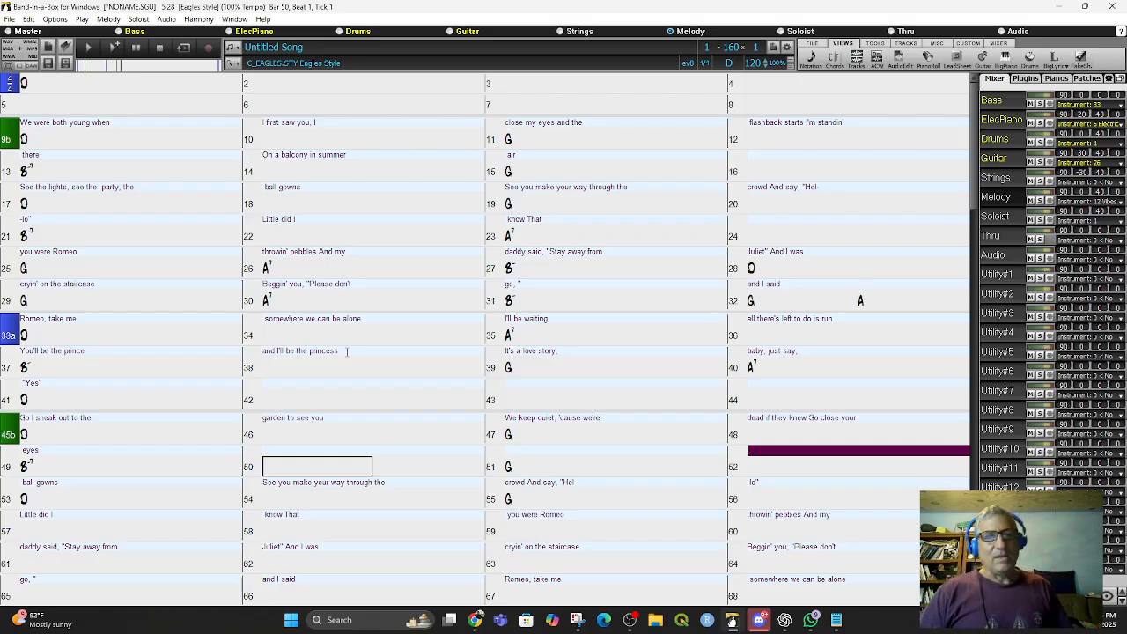
{"action": "left_click", "coordinate": [52, 22]}
{"action": "left_click", "coordinate": [97, 156]}
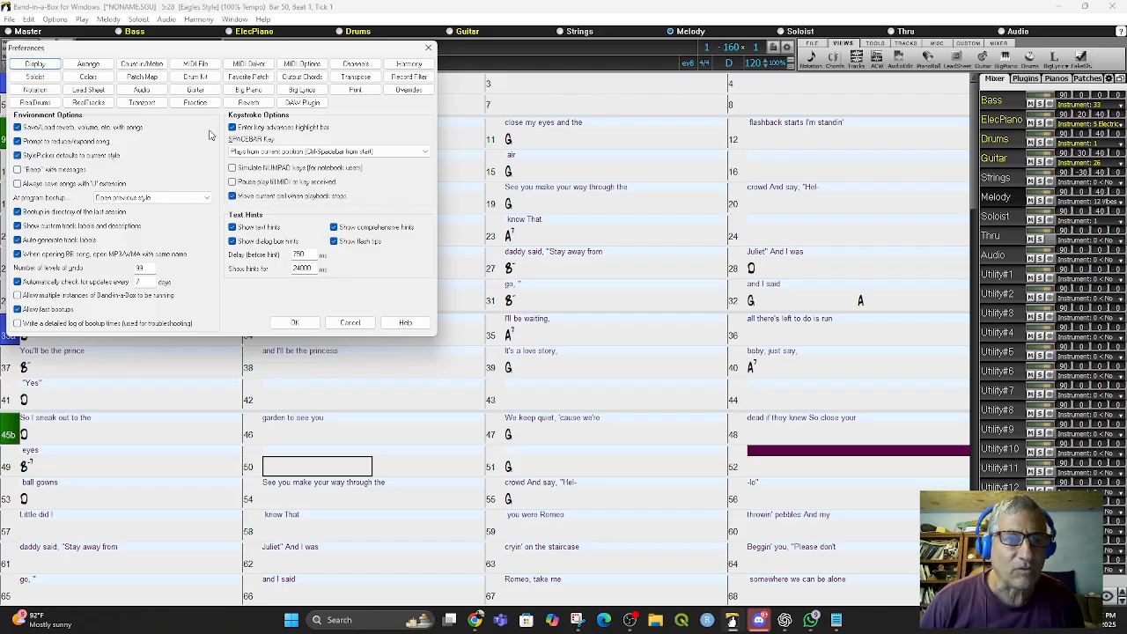
{"action": "left_click", "coordinate": [33, 67]}
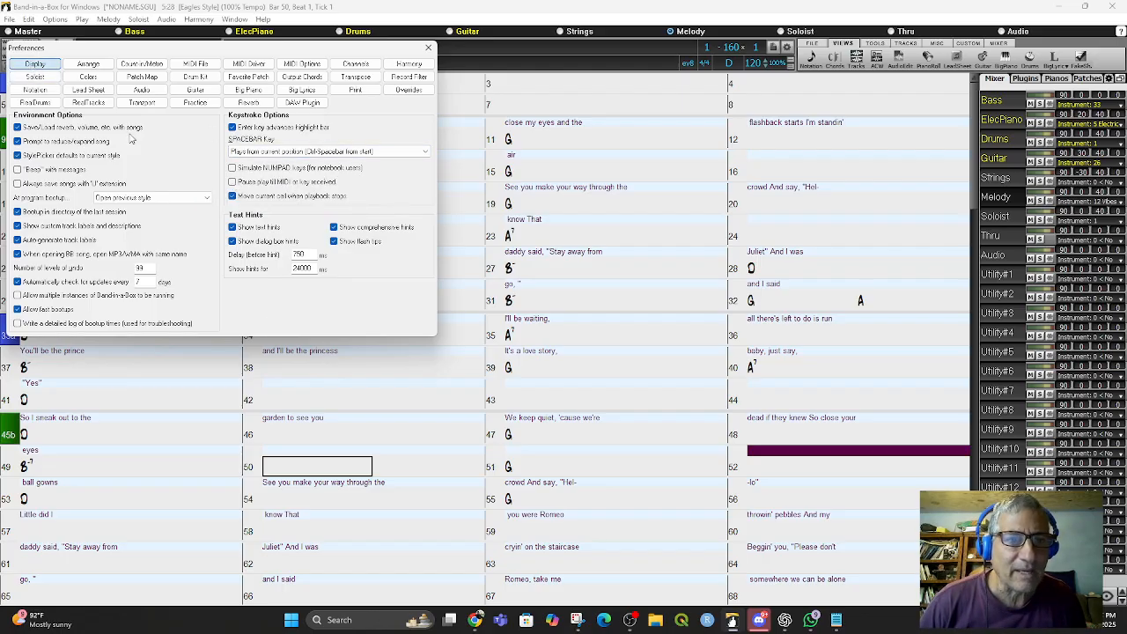
{"action": "left_click", "coordinate": [649, 287]}
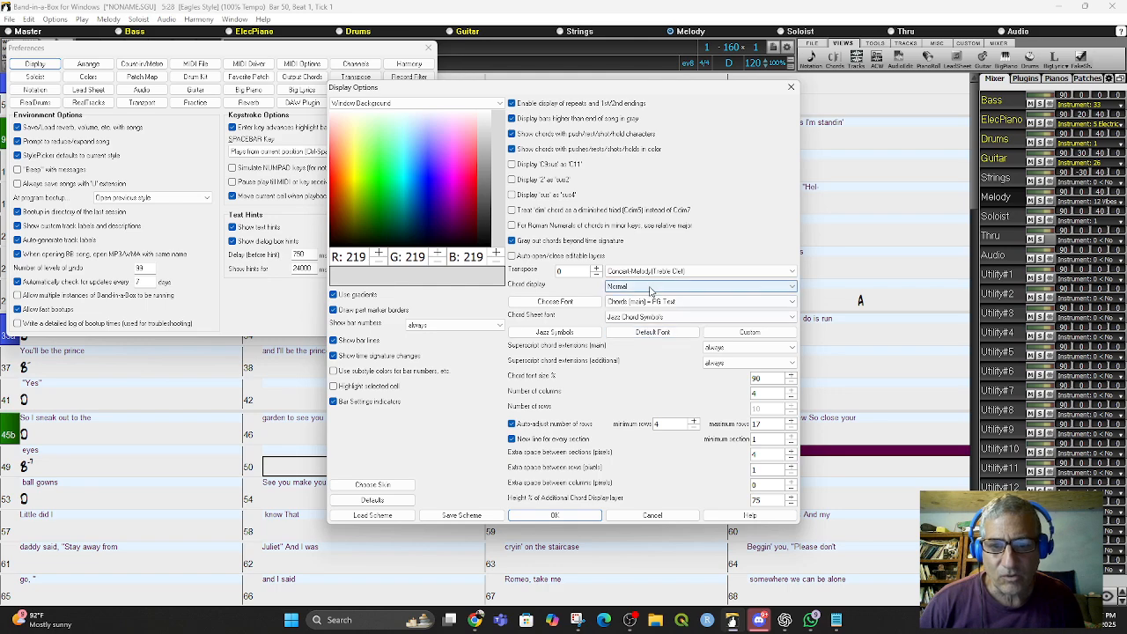
{"action": "left_click", "coordinate": [653, 313]}
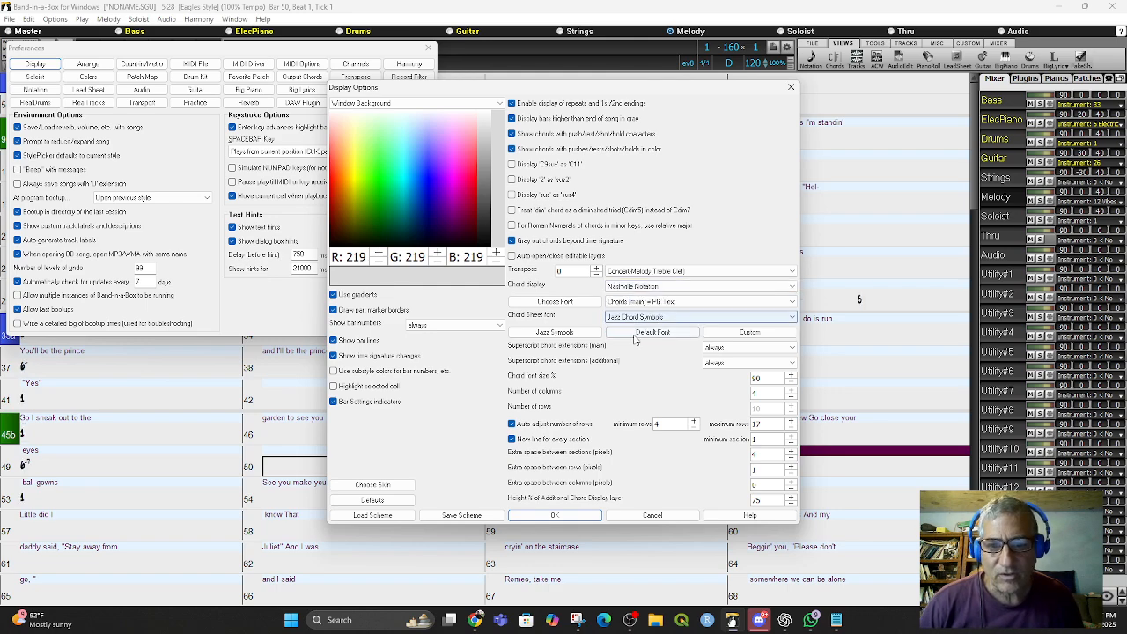
{"action": "left_click", "coordinate": [560, 518]}
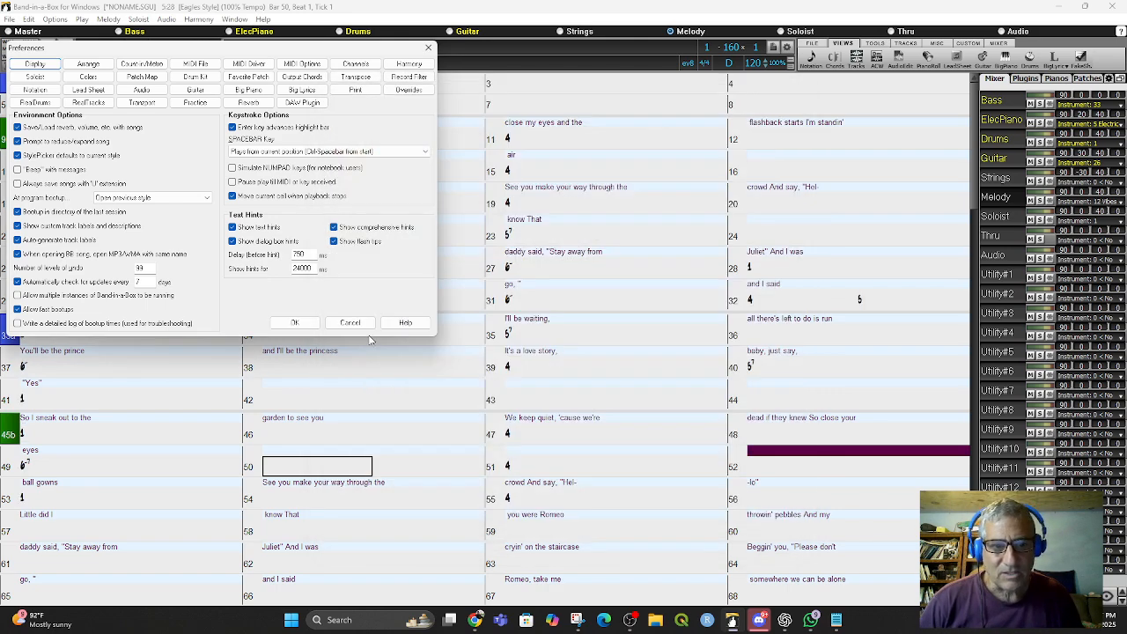
{"action": "left_click", "coordinate": [428, 48]}
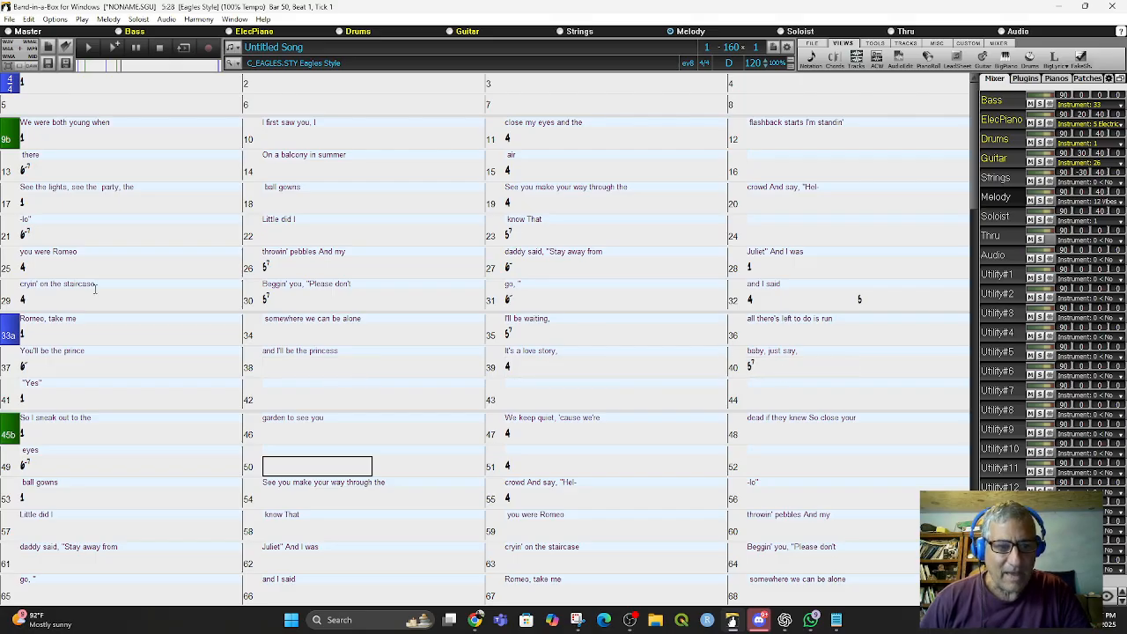
- Play the song from bar 33 to listen to the lyrics and chords, then stop playback
{"action": "scroll", "coordinate": [141, 386], "scroll_direction": "down", "scroll_amount": 2}
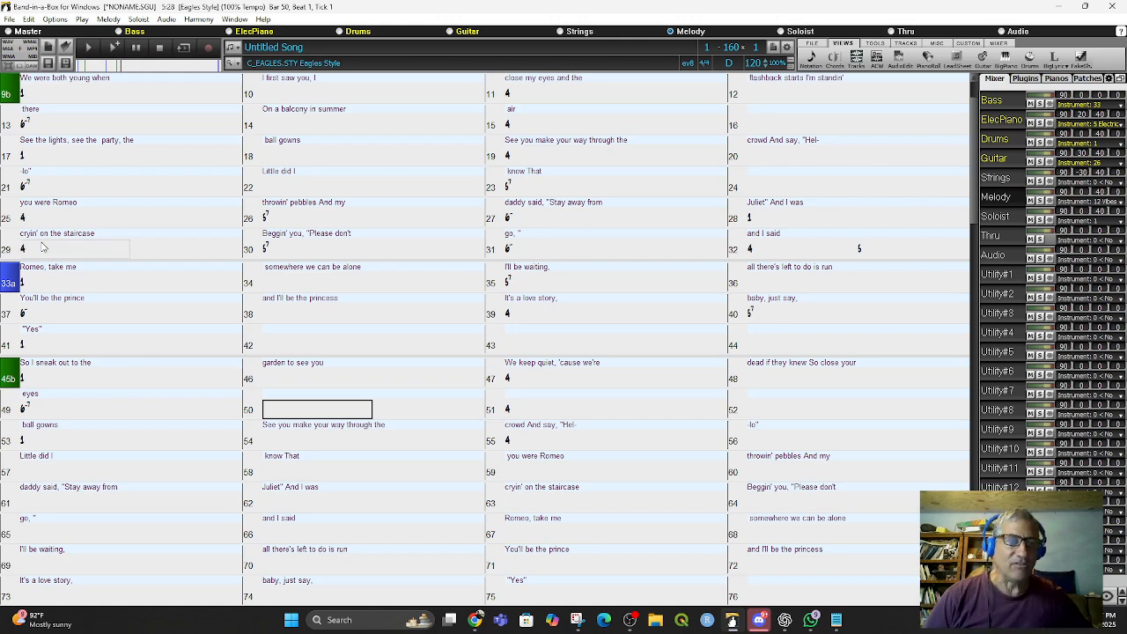
{"action": "left_click", "coordinate": [32, 286]}
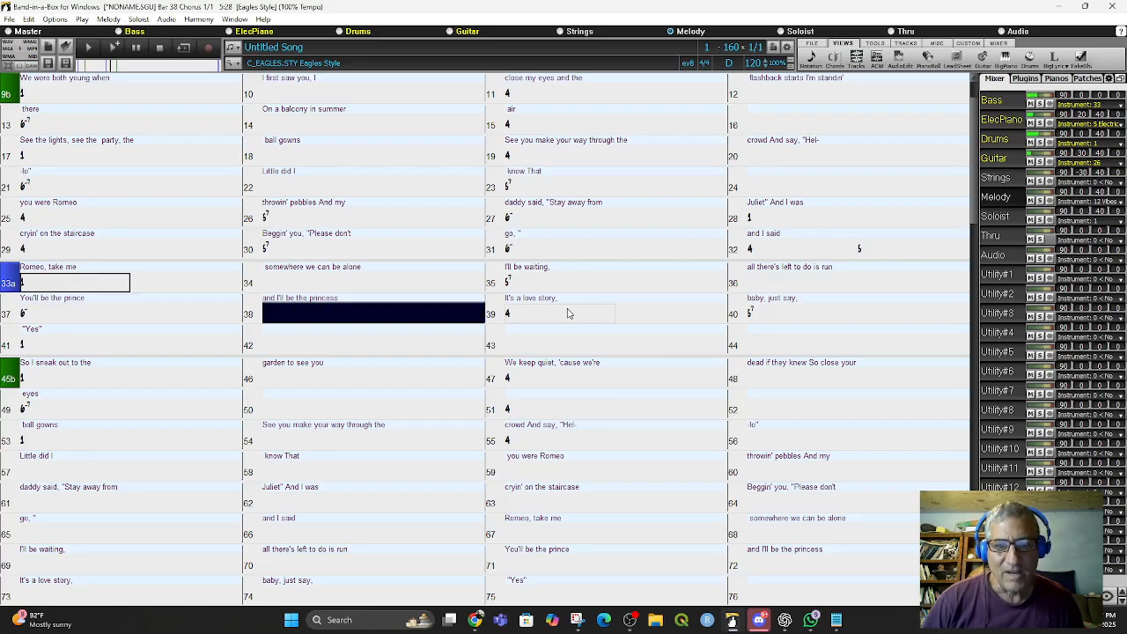
{"action": "left_click", "coordinate": [136, 47]}
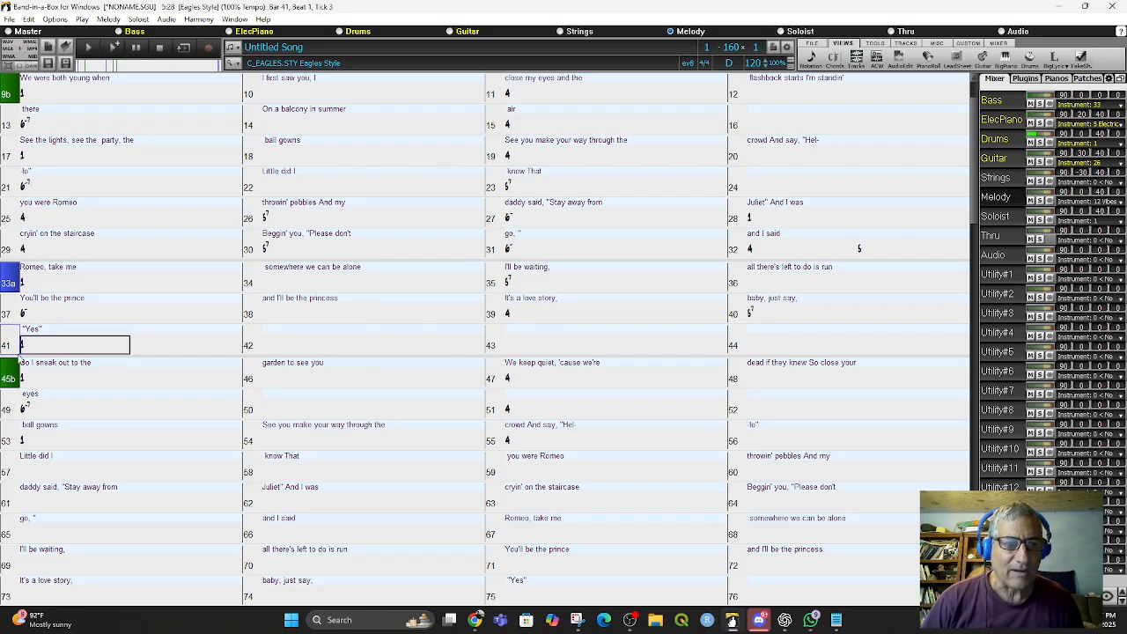
{"action": "left_click", "coordinate": [40, 287]}
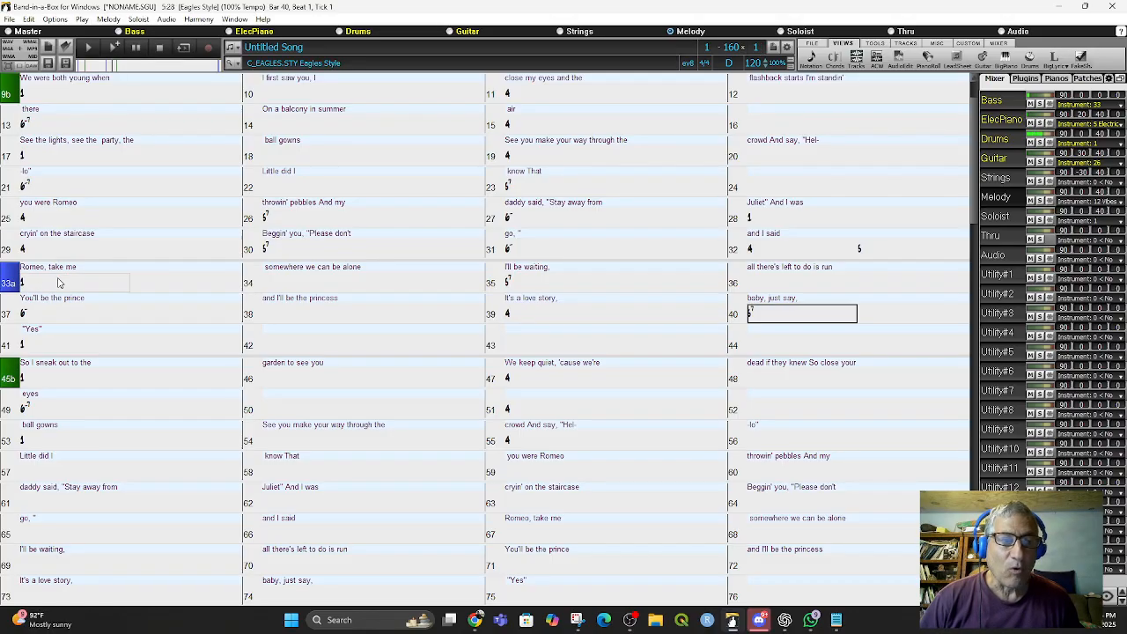
{"action": "left_click", "coordinate": [42, 283]}
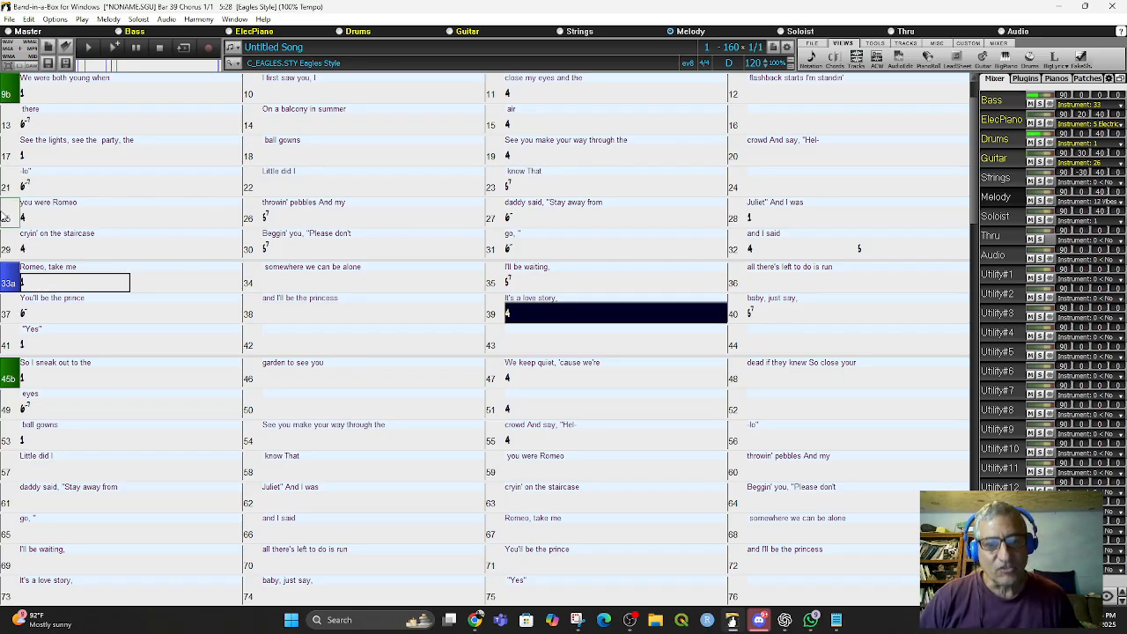
{"action": "left_click", "coordinate": [144, 50]}
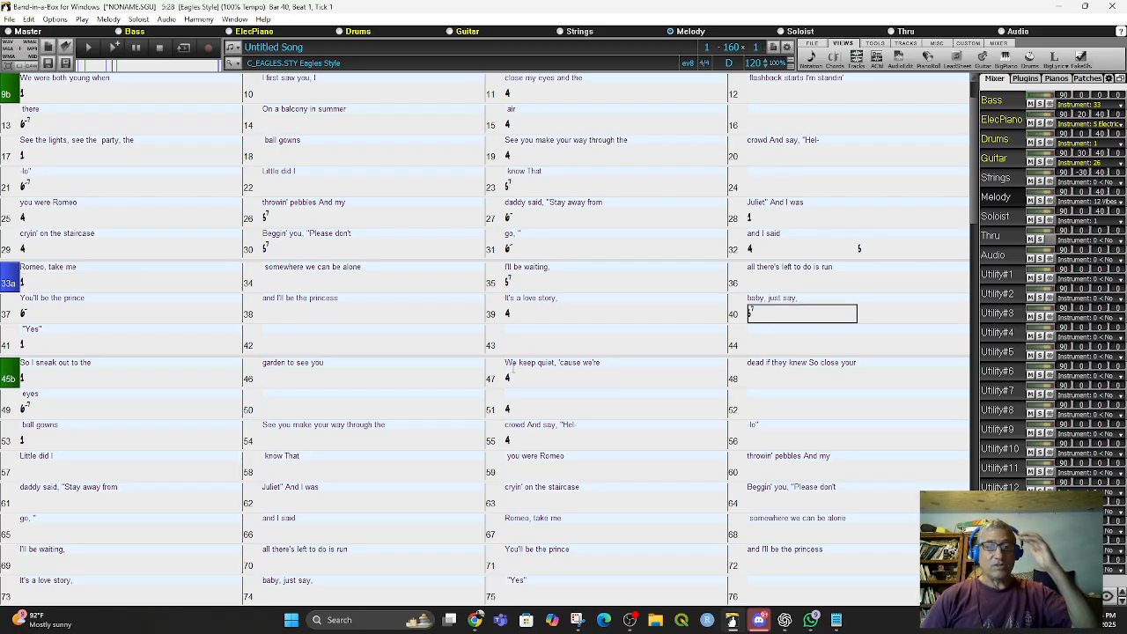
{"action": "scroll", "coordinate": [406, 380], "scroll_direction": "up", "scroll_amount": 2}
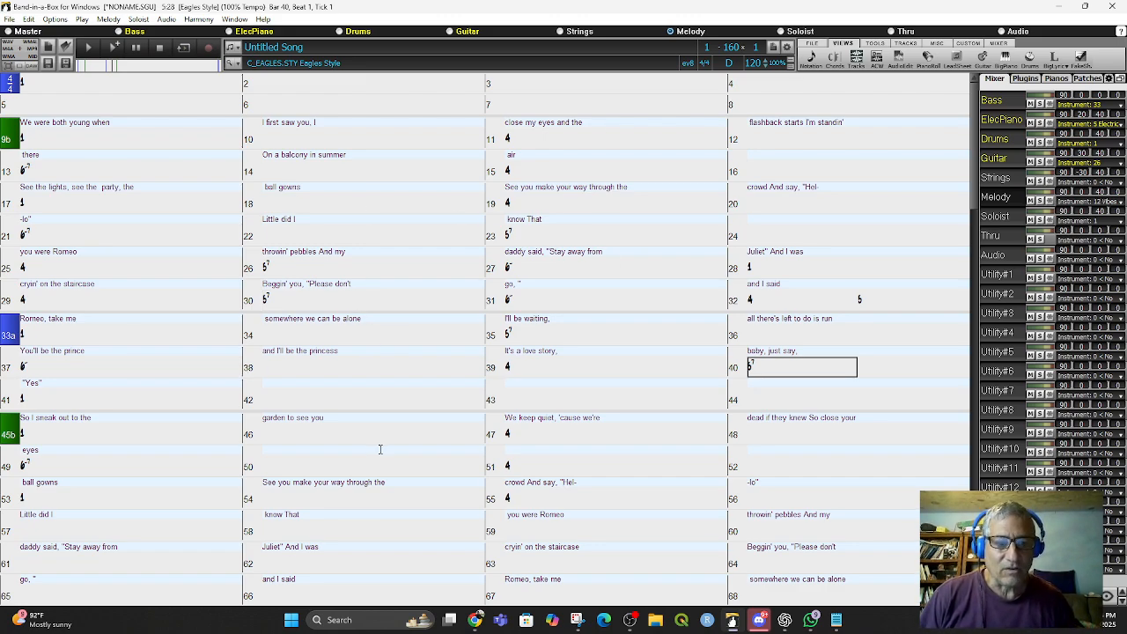
{"action": "scroll", "coordinate": [380, 450], "scroll_direction": "down", "scroll_amount": 9}
{"action": "scroll", "coordinate": [379, 449], "scroll_direction": "up", "scroll_amount": 9}
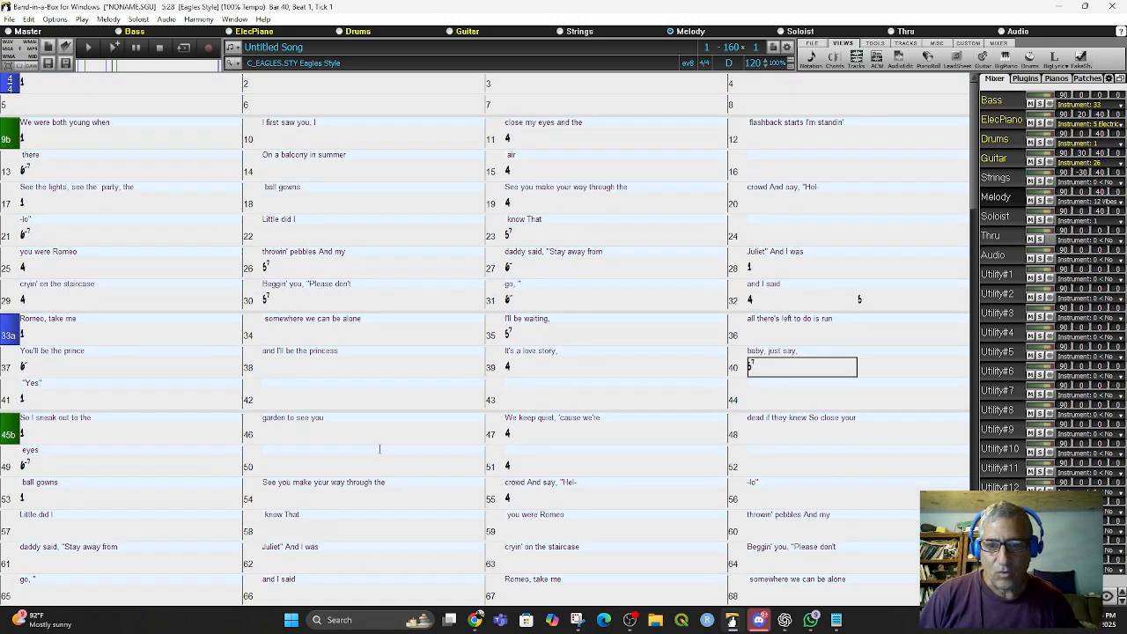
{"action": "scroll", "coordinate": [381, 451], "scroll_direction": "down", "scroll_amount": 5}
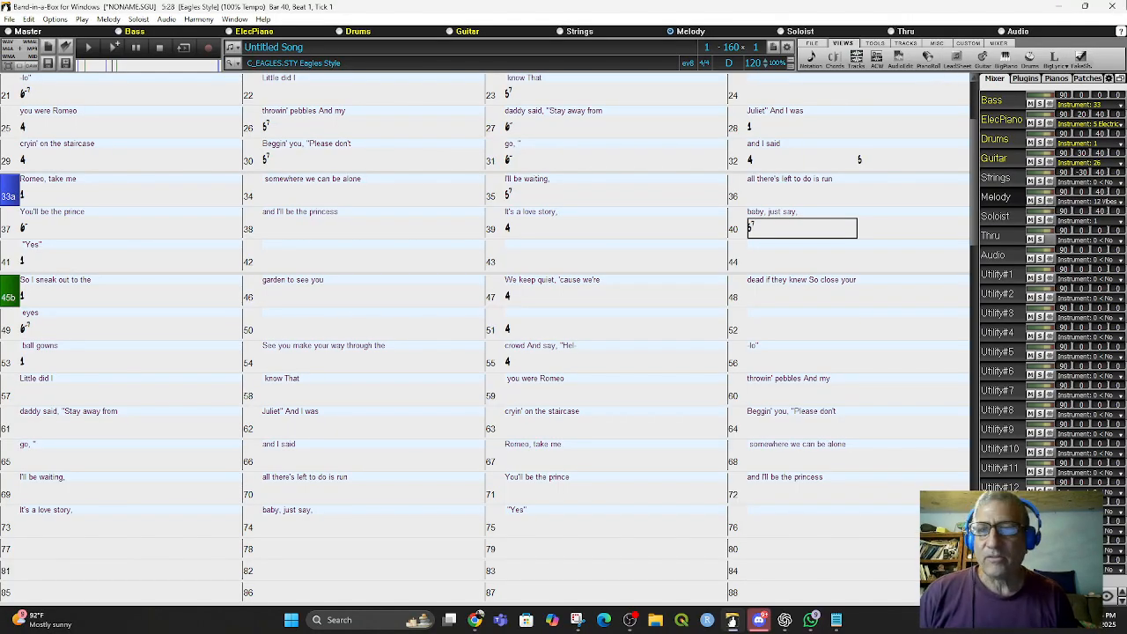
- Open the Big Lyrics window, enlarge it, and step through the lyric lines before closing it
{"action": "left_click", "coordinate": [1043, 68]}
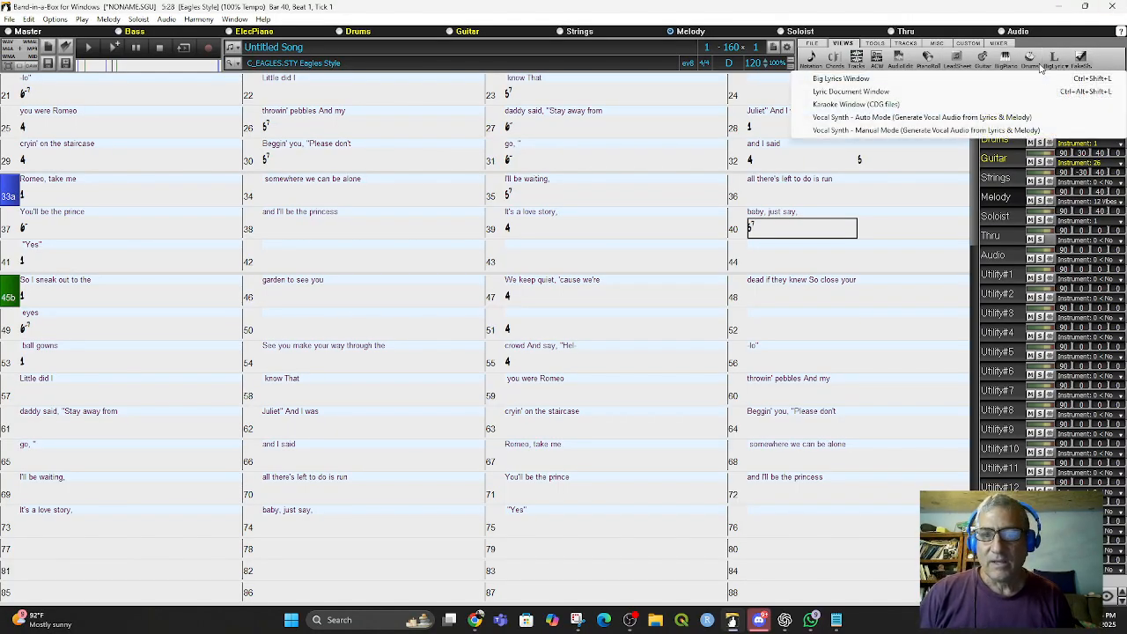
{"action": "left_click", "coordinate": [859, 78]}
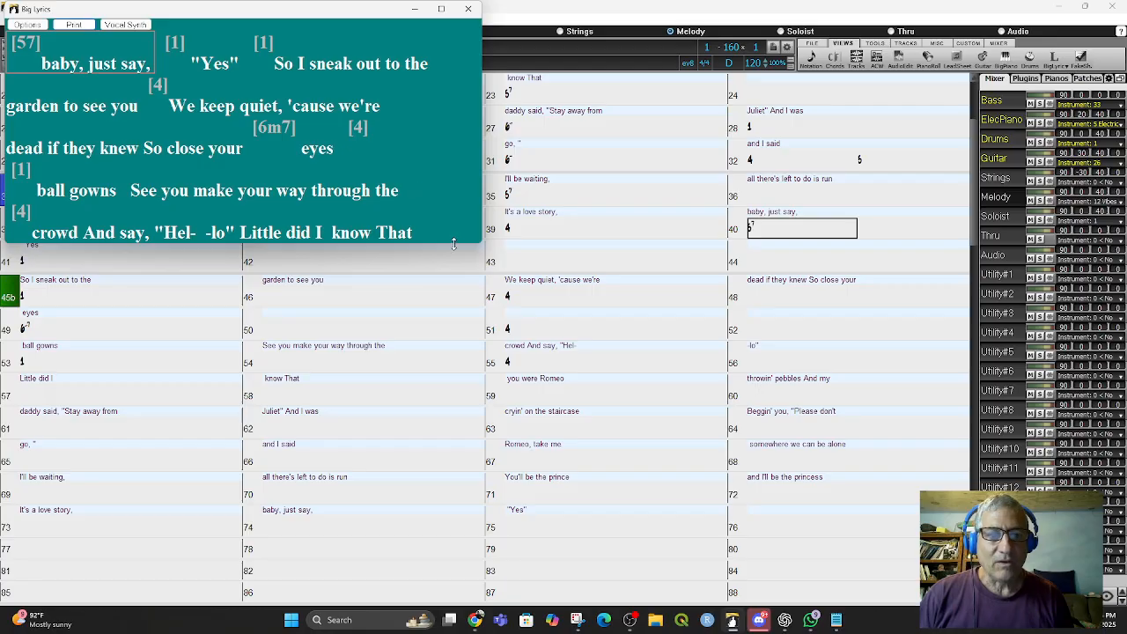
{"action": "left_click_drag", "start_coordinate": [455, 244], "coordinate": [454, 362]}
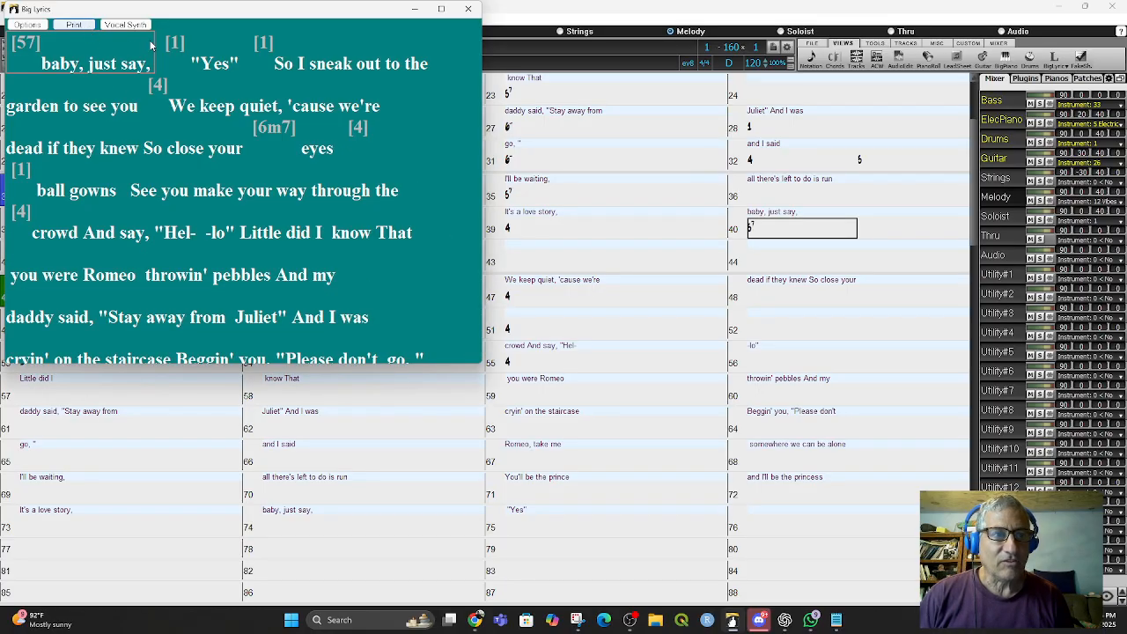
{"action": "right_click", "coordinate": [47, 61]}
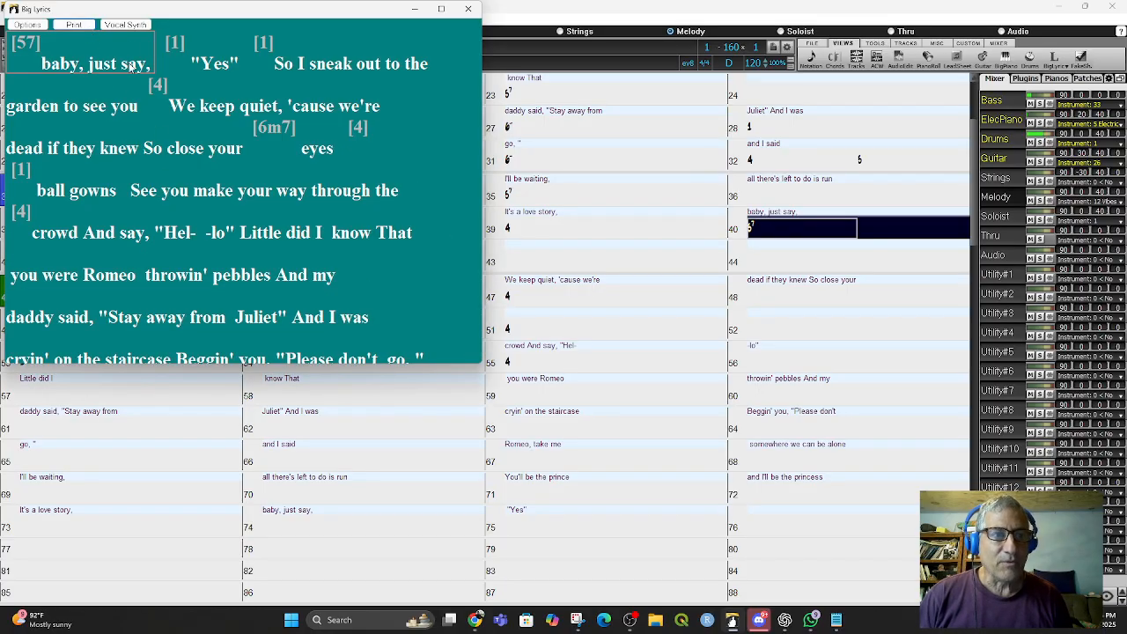
{"action": "right_click", "coordinate": [227, 152]}
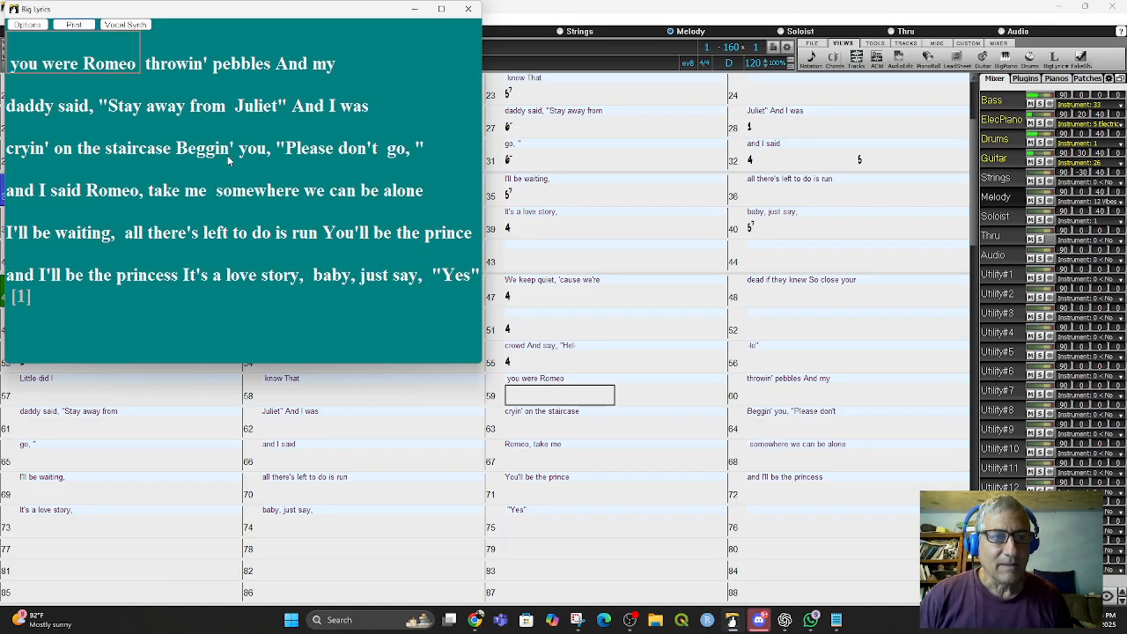
{"action": "right_click", "coordinate": [355, 201]}
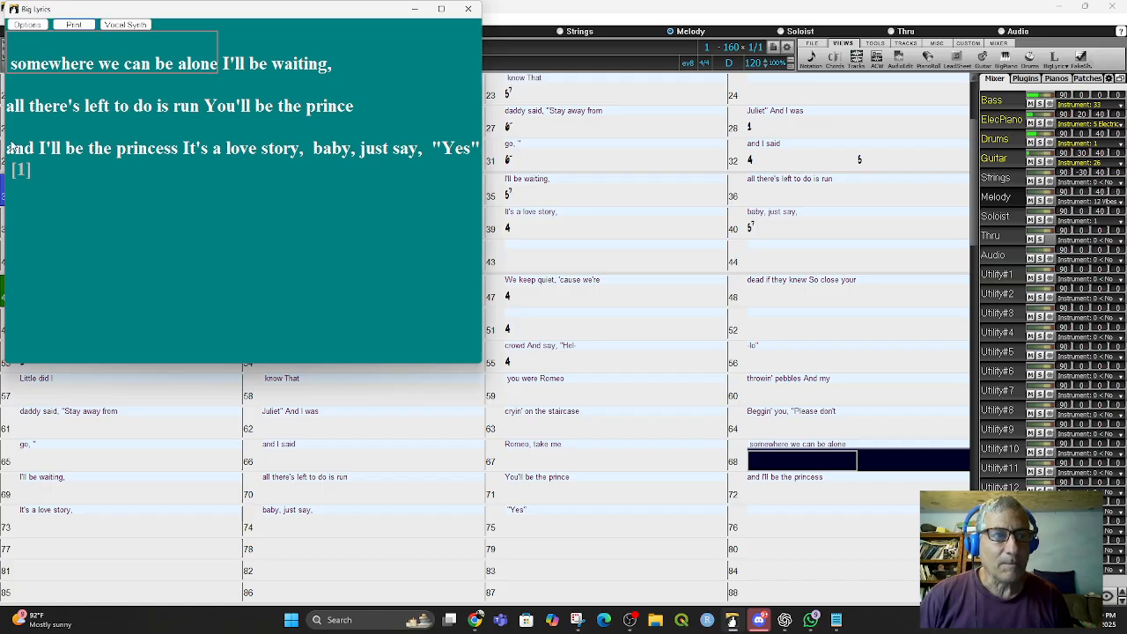
{"action": "right_click", "coordinate": [19, 168]}
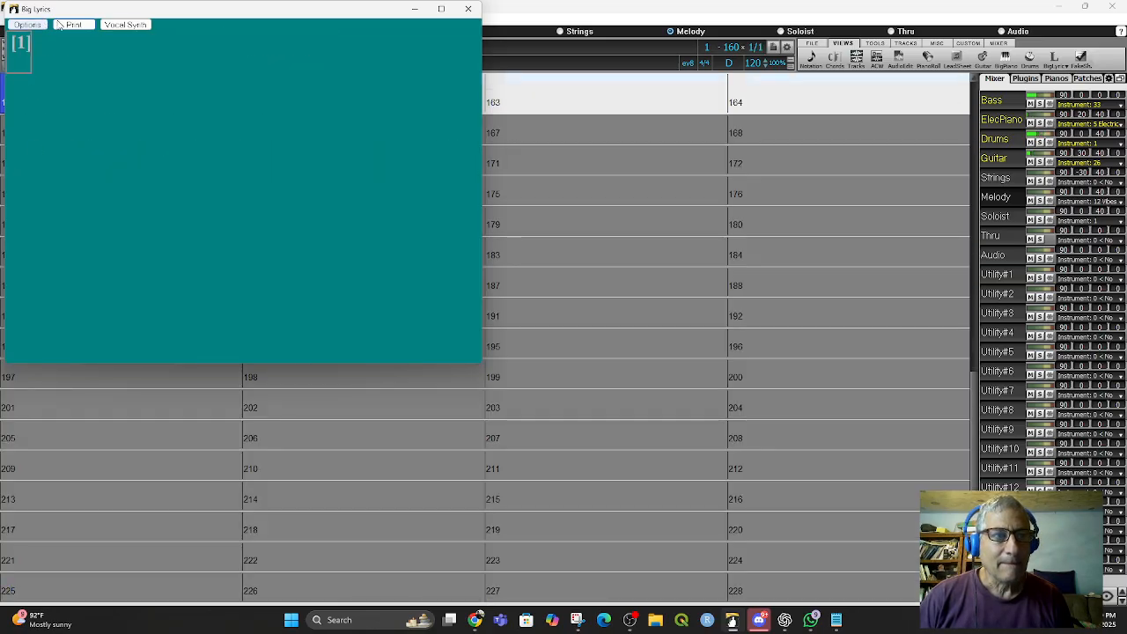
{"action": "left_click", "coordinate": [467, 11]}
- Save the song as Lovestorymessingaround
{"action": "scroll", "coordinate": [389, 290], "scroll_direction": "up", "scroll_amount": 7}
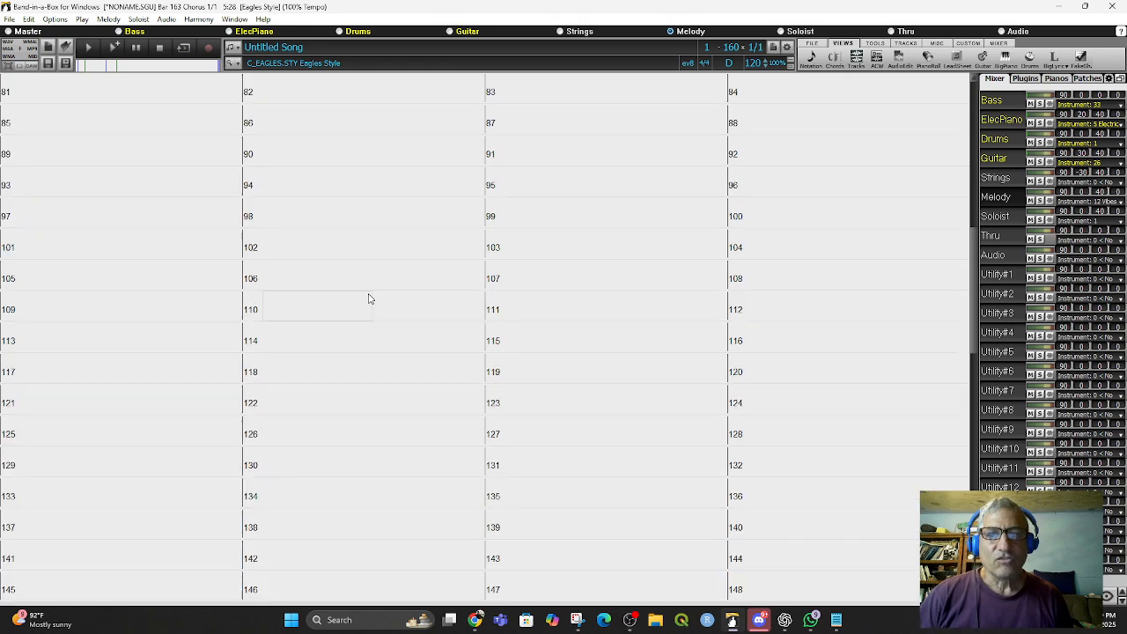
{"action": "scroll", "coordinate": [326, 326], "scroll_direction": "up", "scroll_amount": 10}
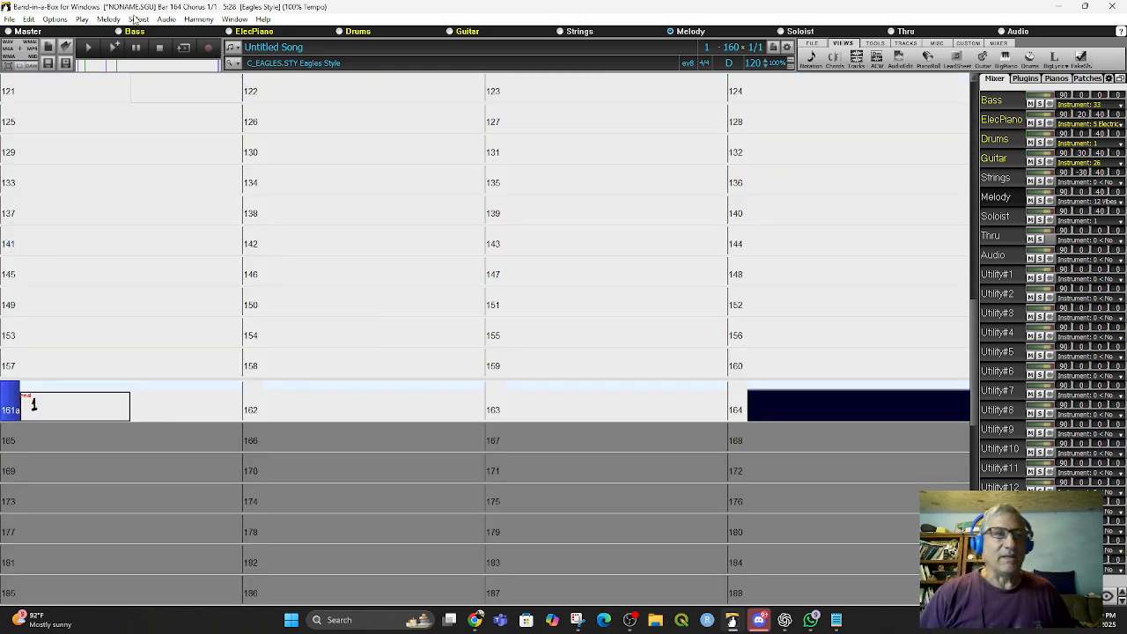
{"action": "left_click", "coordinate": [9, 18]}
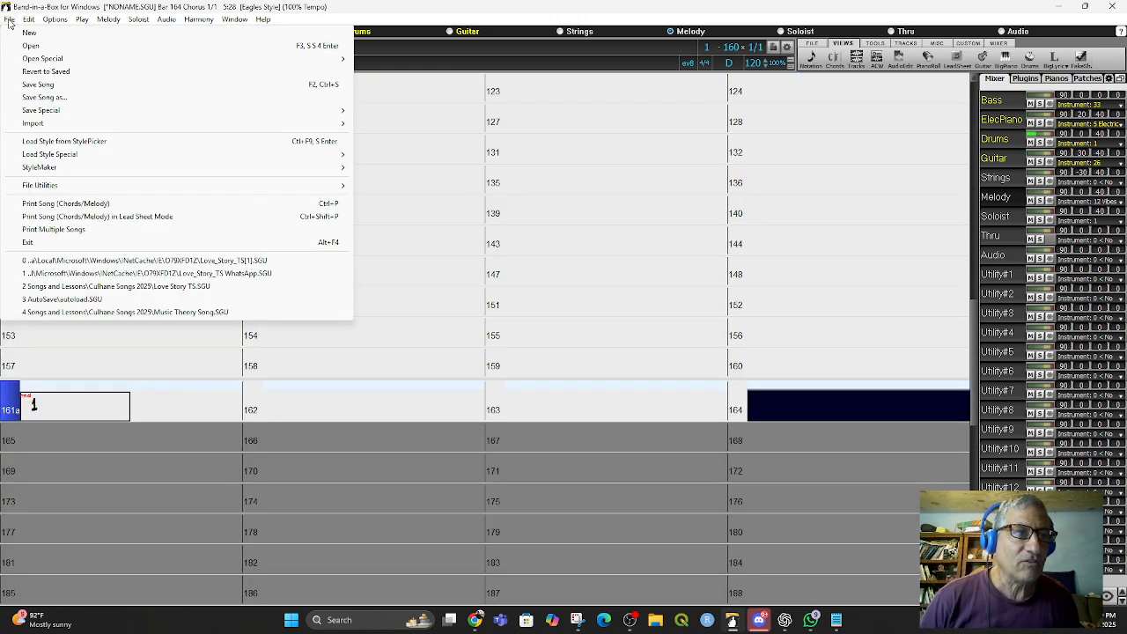
{"action": "left_click", "coordinate": [56, 98]}
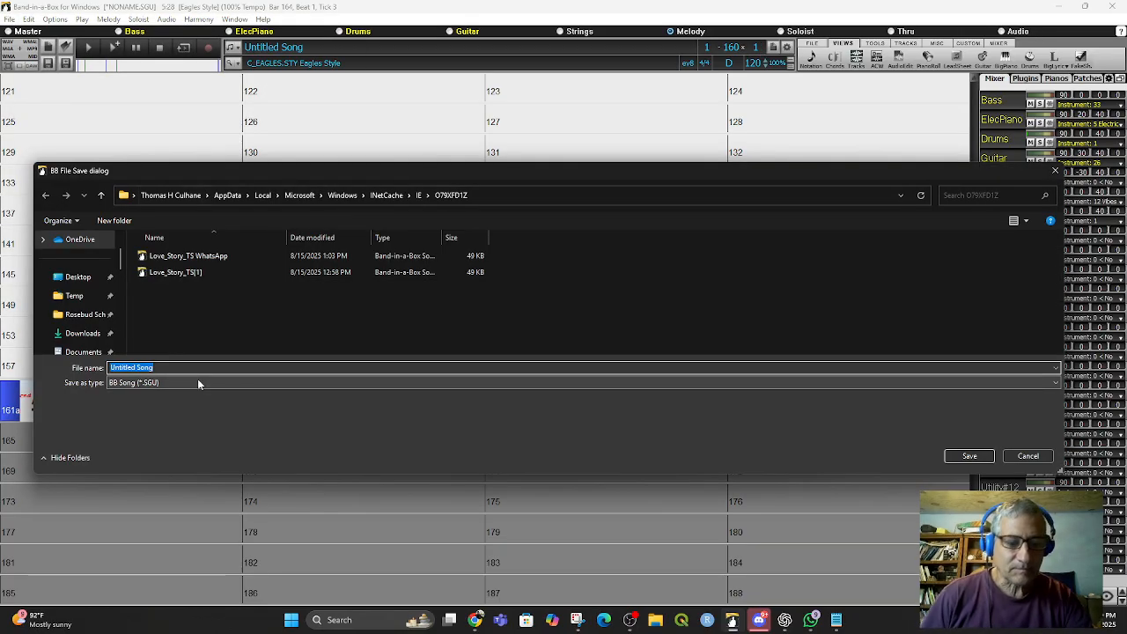
{"action": "type", "text": "Lovesto"}
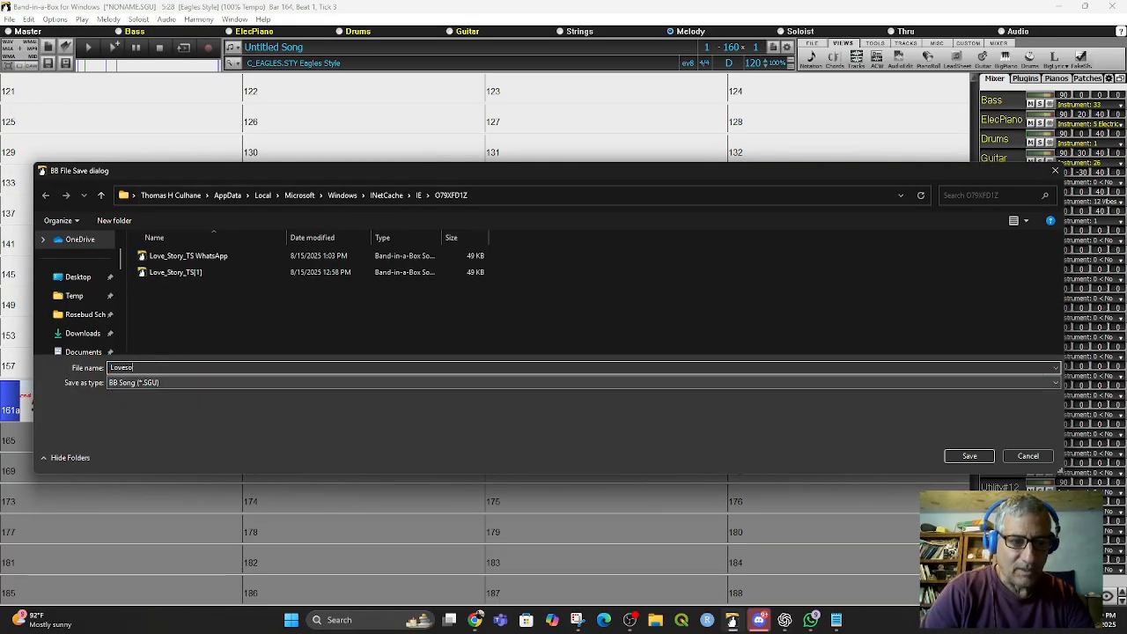
{"action": "type", "text": "rymess"}
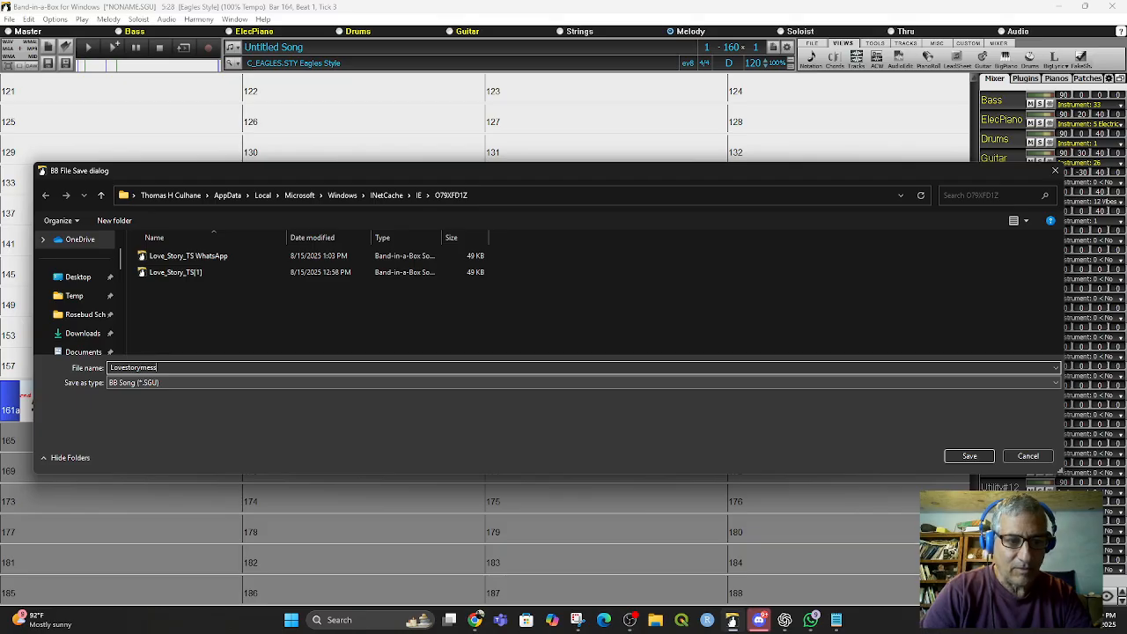
{"action": "type", "text": "ingaround"}
{"action": "key", "text": "Return"}
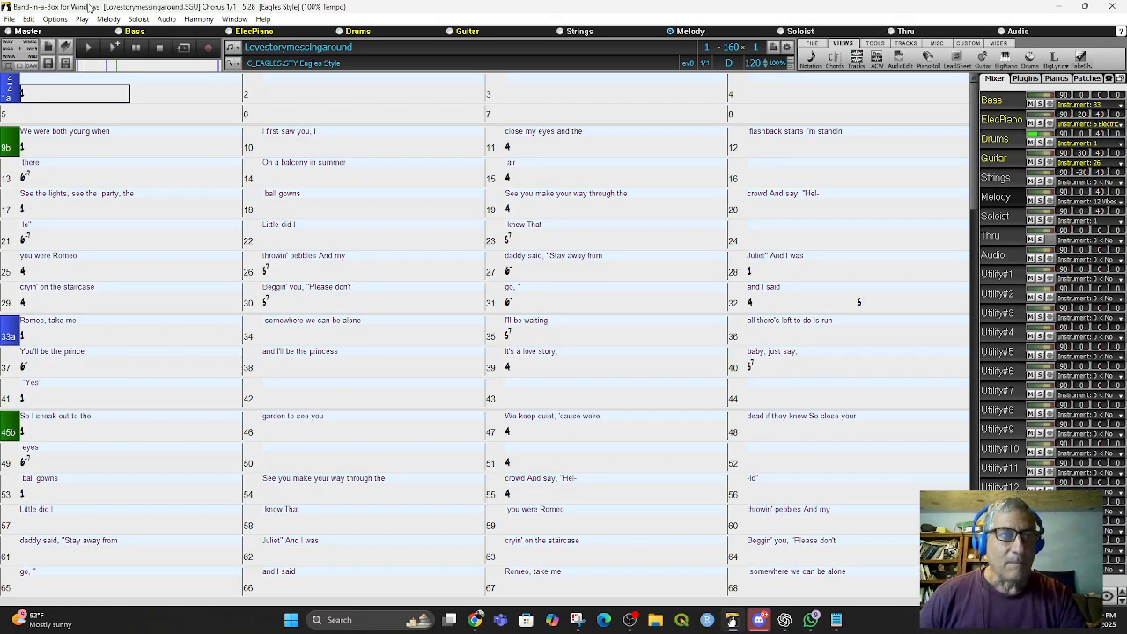
- Open the Love_Story_TS[1] song, minimize its lyric document window and widen the Big Lyrics window
{"action": "left_click", "coordinate": [9, 19]}
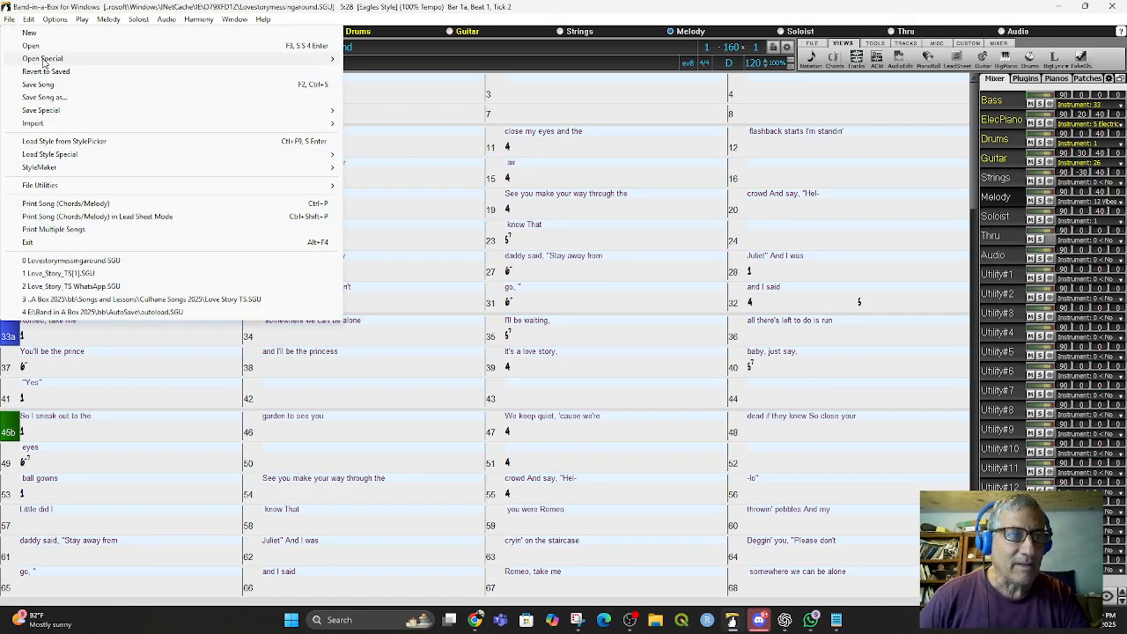
{"action": "left_click", "coordinate": [46, 48]}
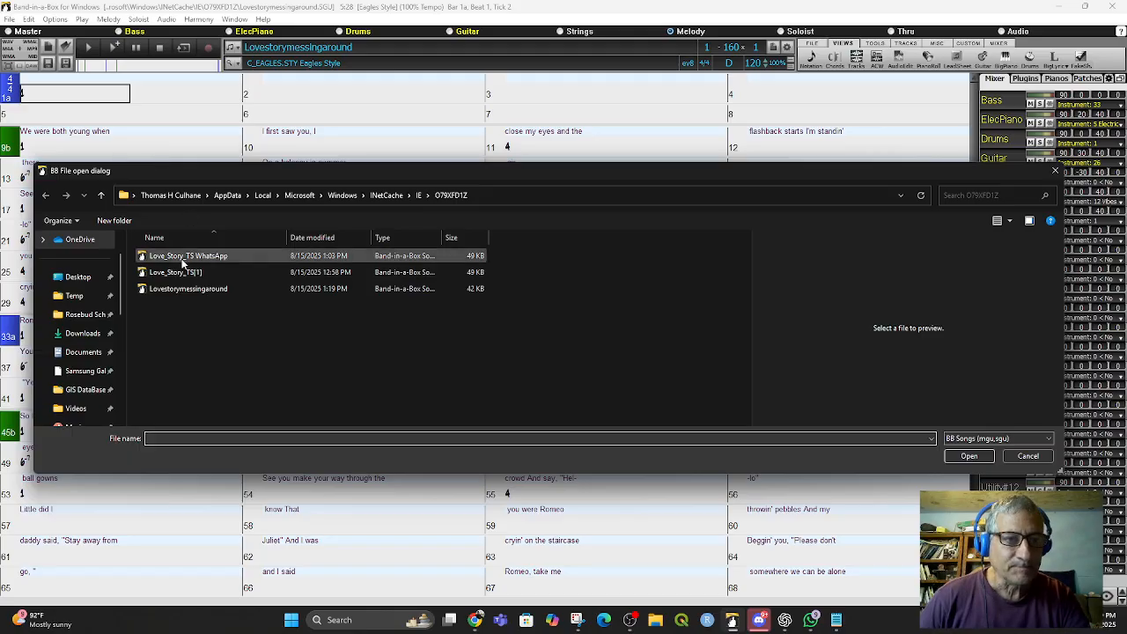
{"action": "double_click", "coordinate": [181, 273]}
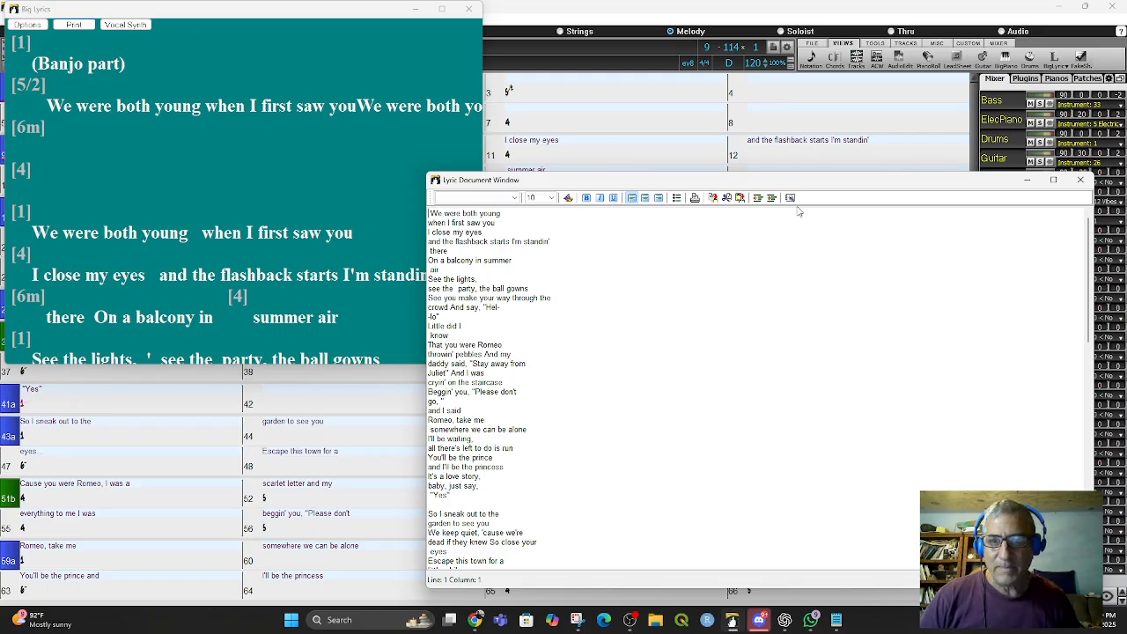
{"action": "left_click", "coordinate": [1027, 180]}
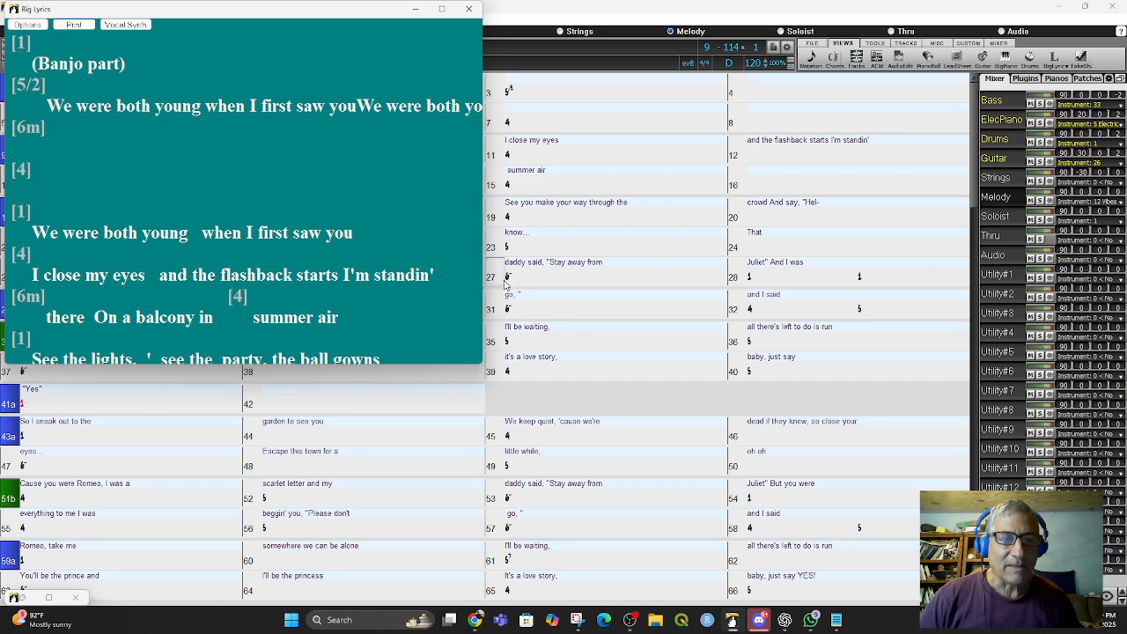
{"action": "left_click_drag", "start_coordinate": [482, 261], "coordinate": [888, 317]}
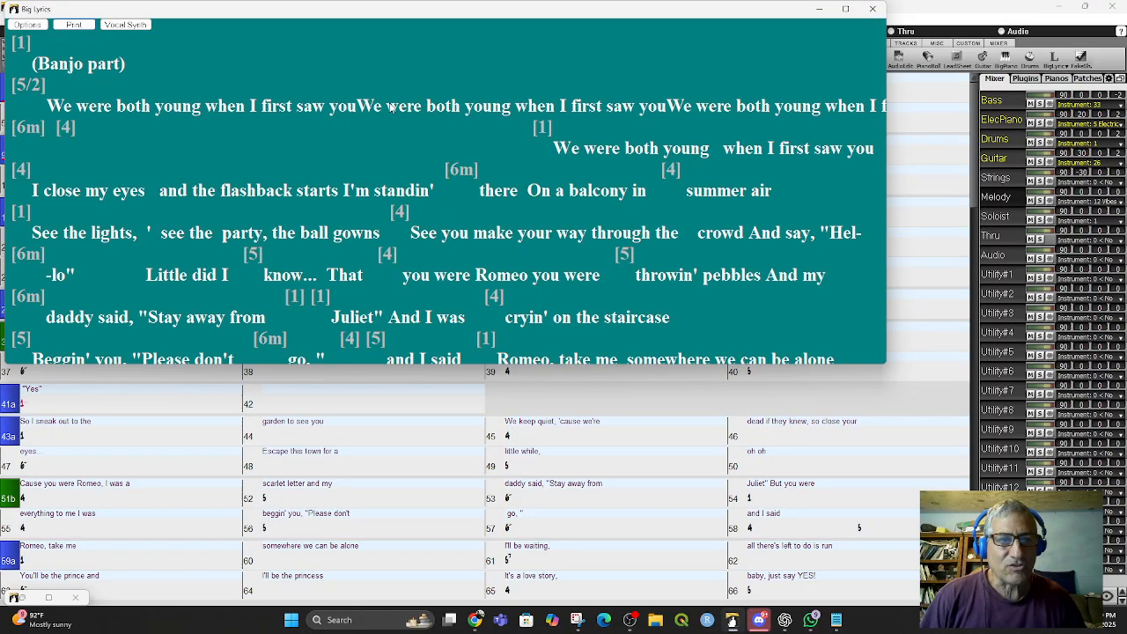
- Set the chord display notation to Solfeggio Notation in the display preferences
{"action": "left_click", "coordinate": [819, 11]}
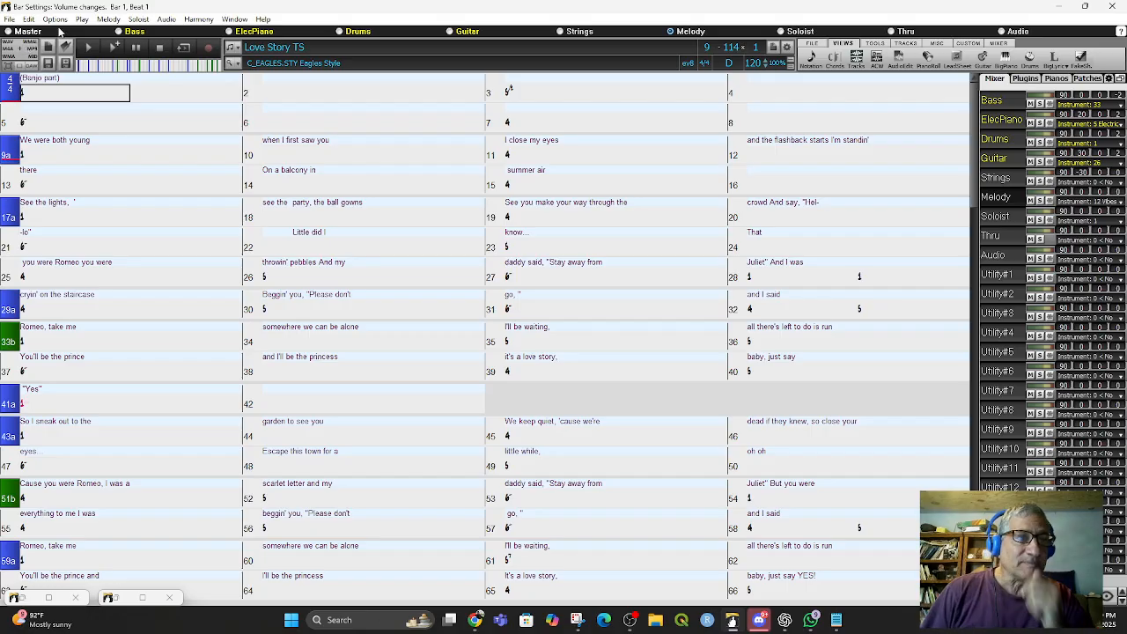
{"action": "left_click", "coordinate": [58, 20]}
{"action": "left_click", "coordinate": [78, 151]}
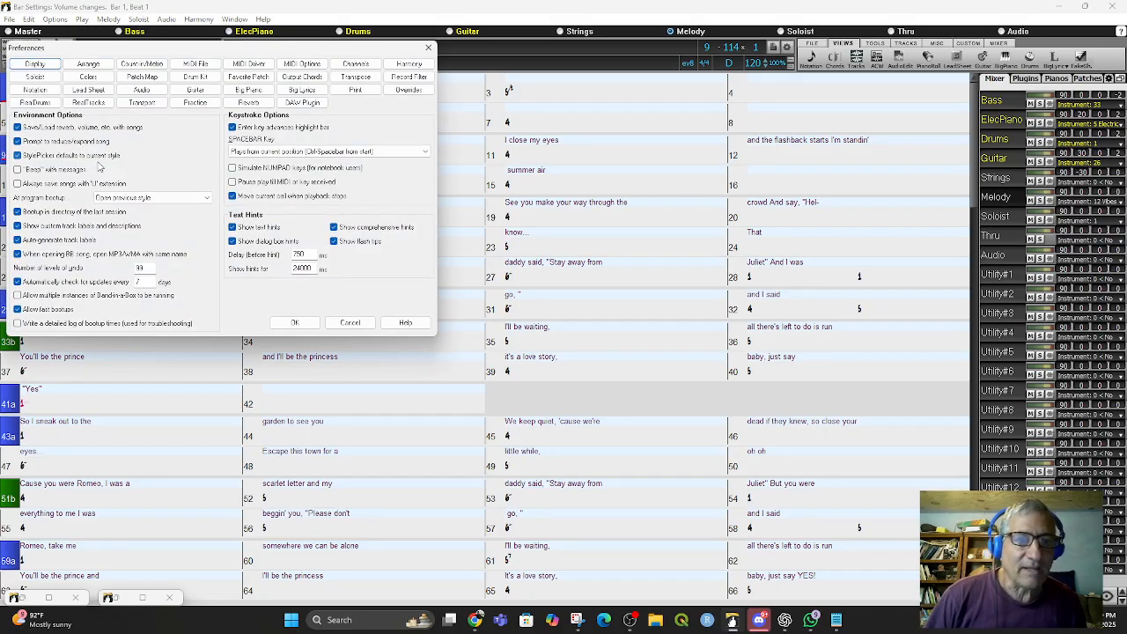
{"action": "left_click", "coordinate": [35, 66]}
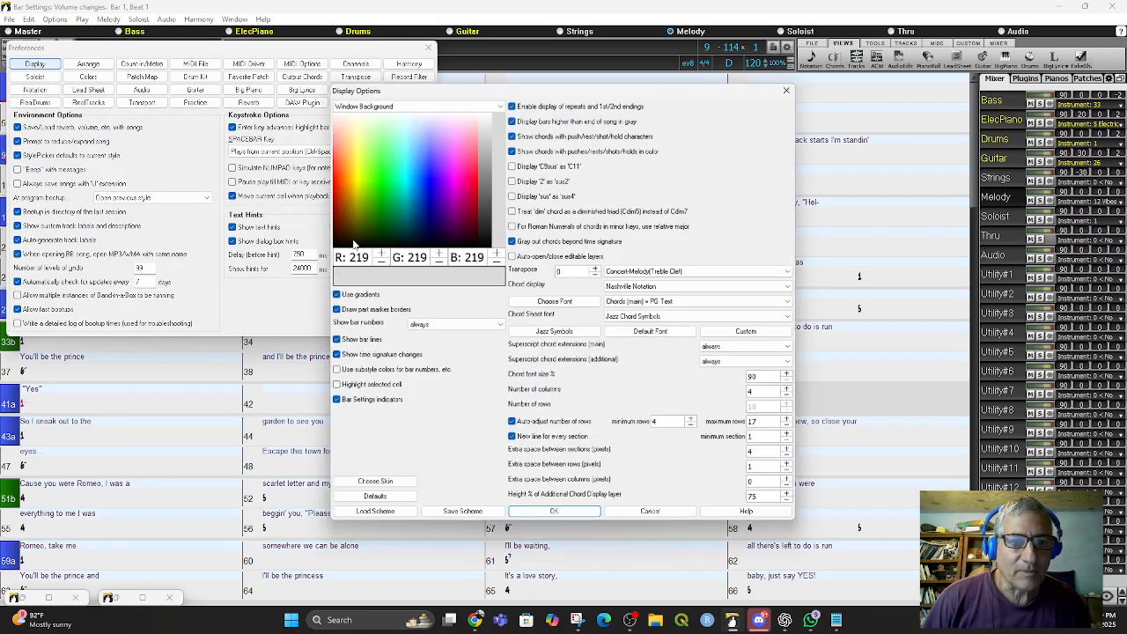
{"action": "left_click", "coordinate": [674, 287]}
{"action": "left_click", "coordinate": [674, 287]}
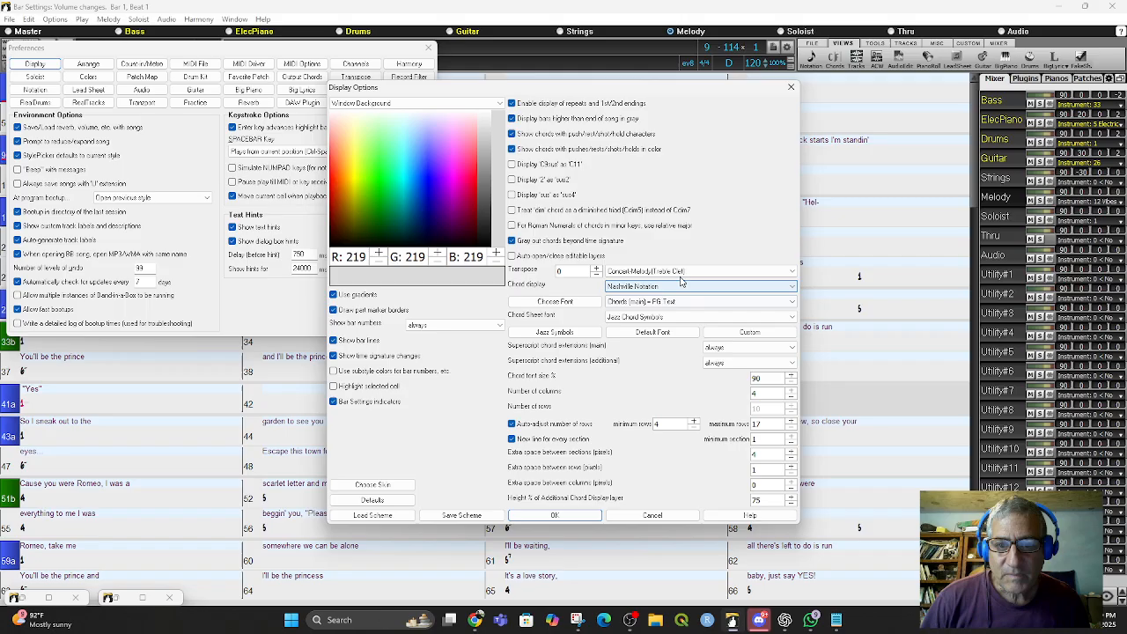
{"action": "left_click", "coordinate": [676, 288]}
{"action": "left_click", "coordinate": [679, 319]}
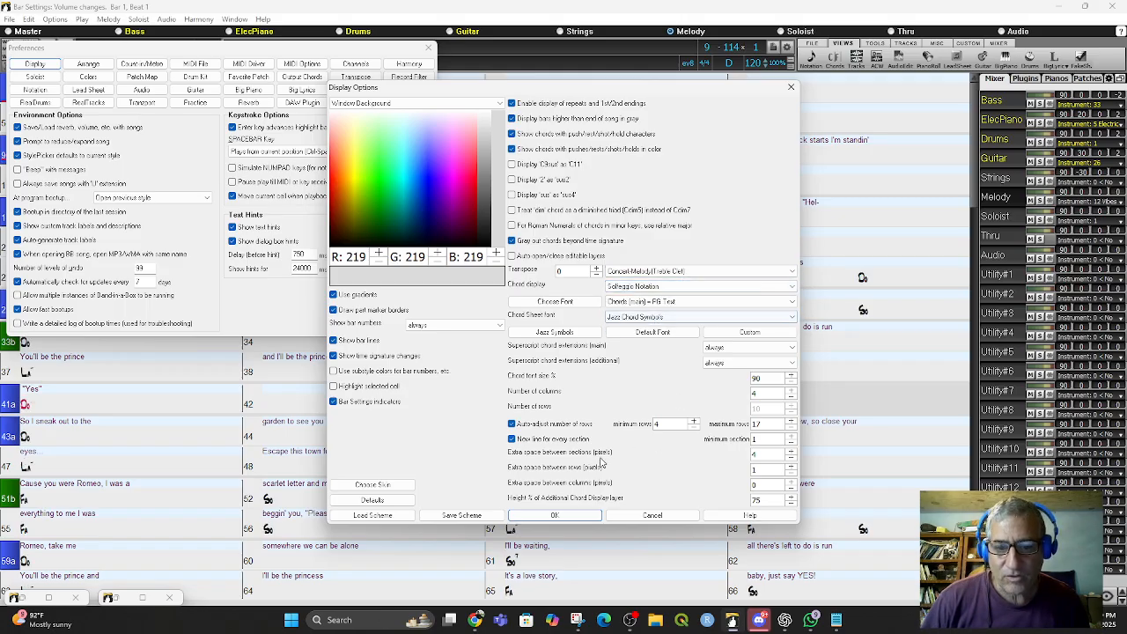
{"action": "left_click", "coordinate": [558, 517]}
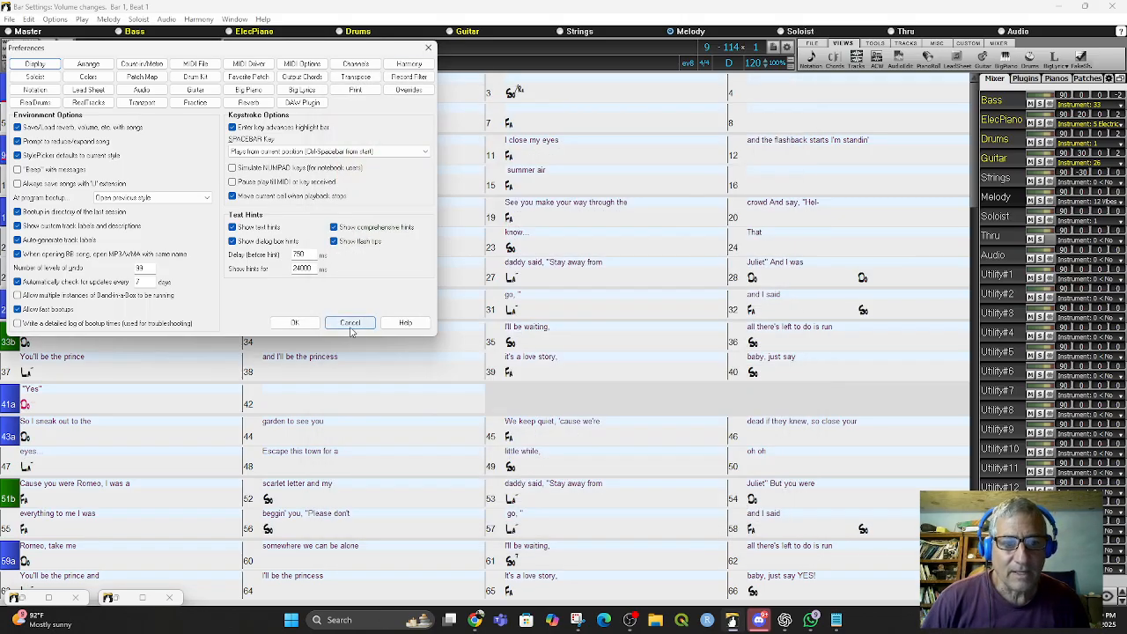
{"action": "left_click", "coordinate": [296, 323]}
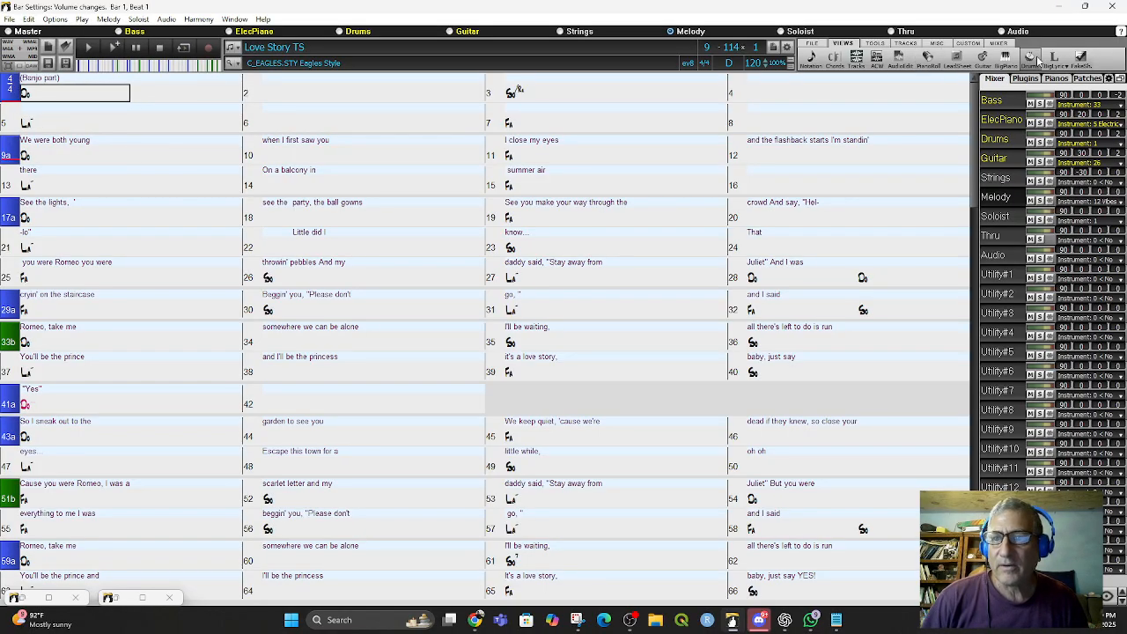
{"action": "left_click", "coordinate": [1054, 60]}
{"action": "left_click", "coordinate": [866, 79]}
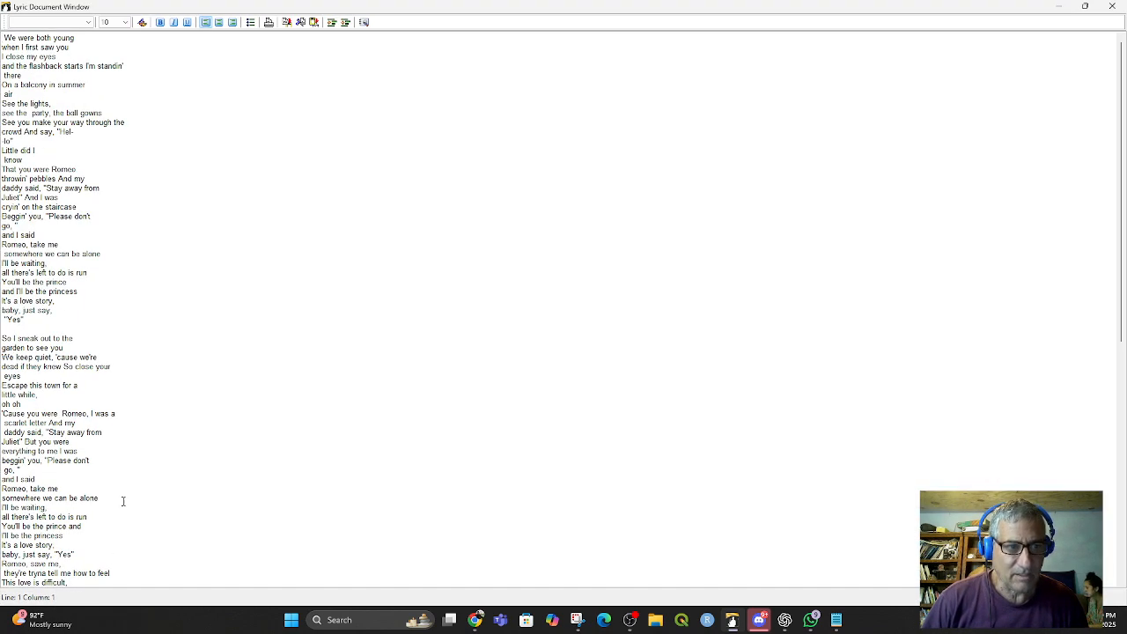
{"action": "left_click", "coordinate": [1059, 7]}
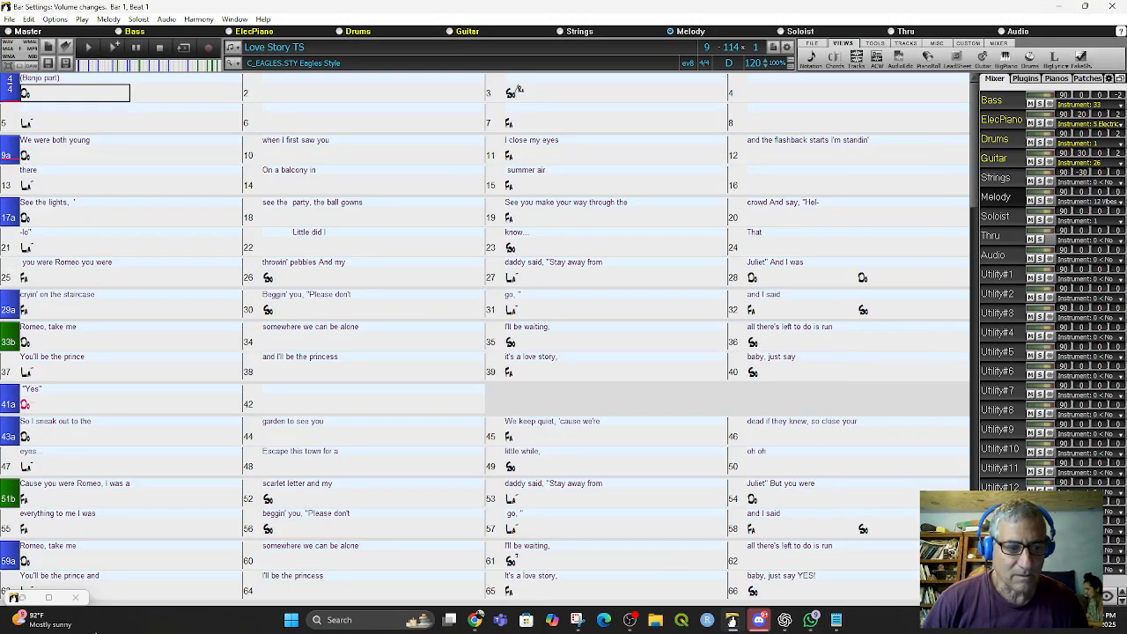
{"action": "double_click", "coordinate": [19, 599]}
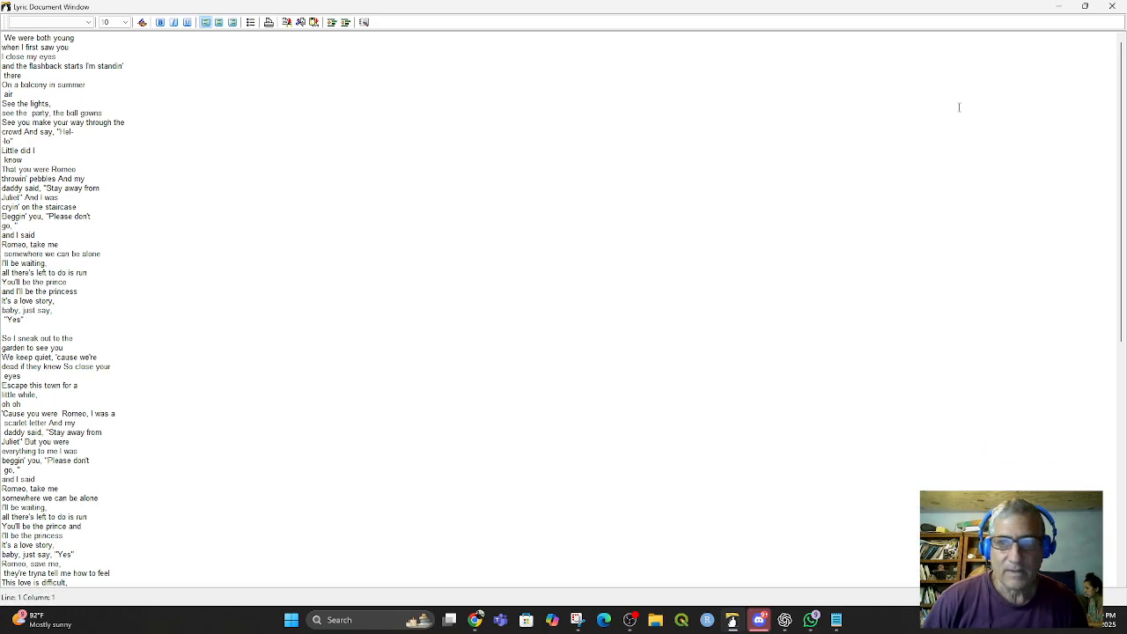
{"action": "left_click", "coordinate": [1062, 6]}
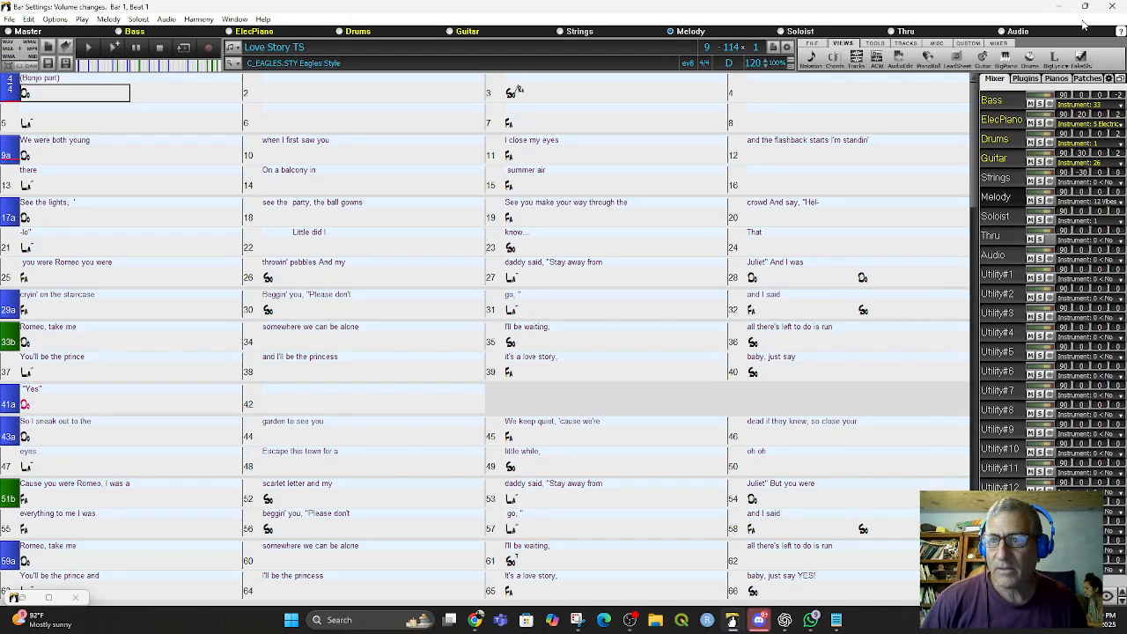
- Open the Big Lyrics window, jump to bar 91 and review its solfeggio lyrics and chords before closing it
{"action": "left_click", "coordinate": [1058, 60]}
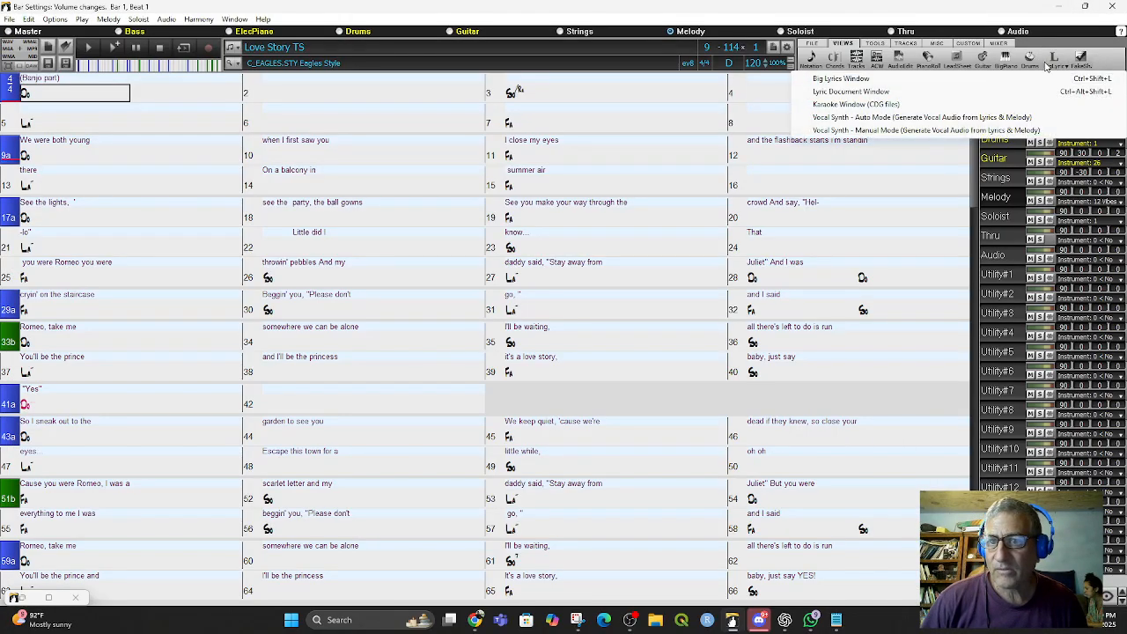
{"action": "left_click", "coordinate": [814, 81]}
{"action": "left_click", "coordinate": [245, 9]}
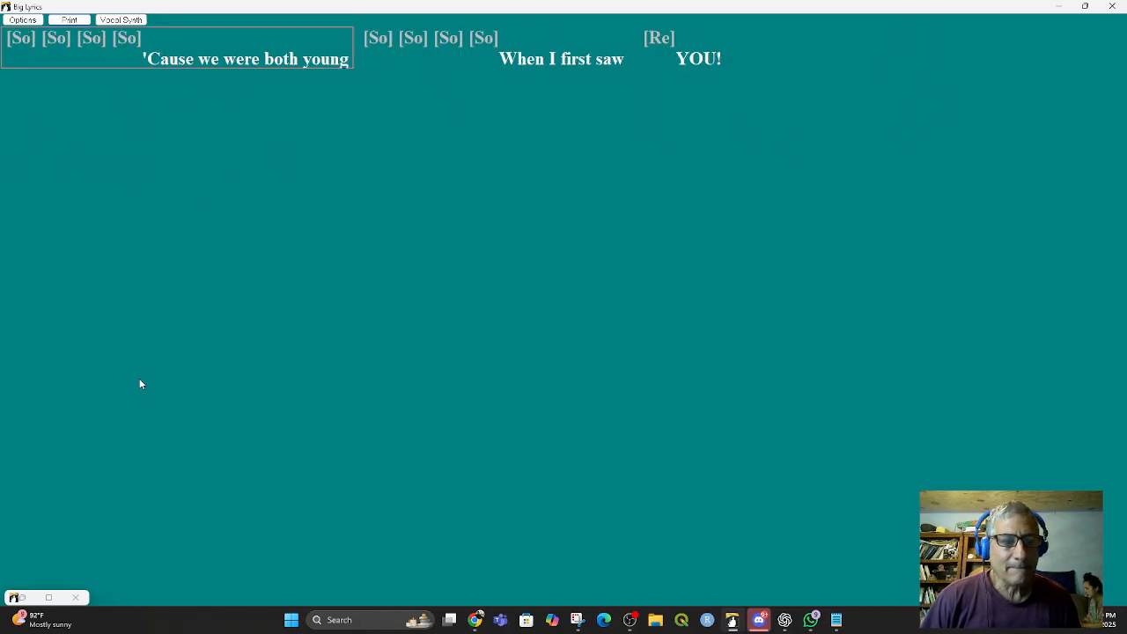
{"action": "left_click", "coordinate": [1085, 6]}
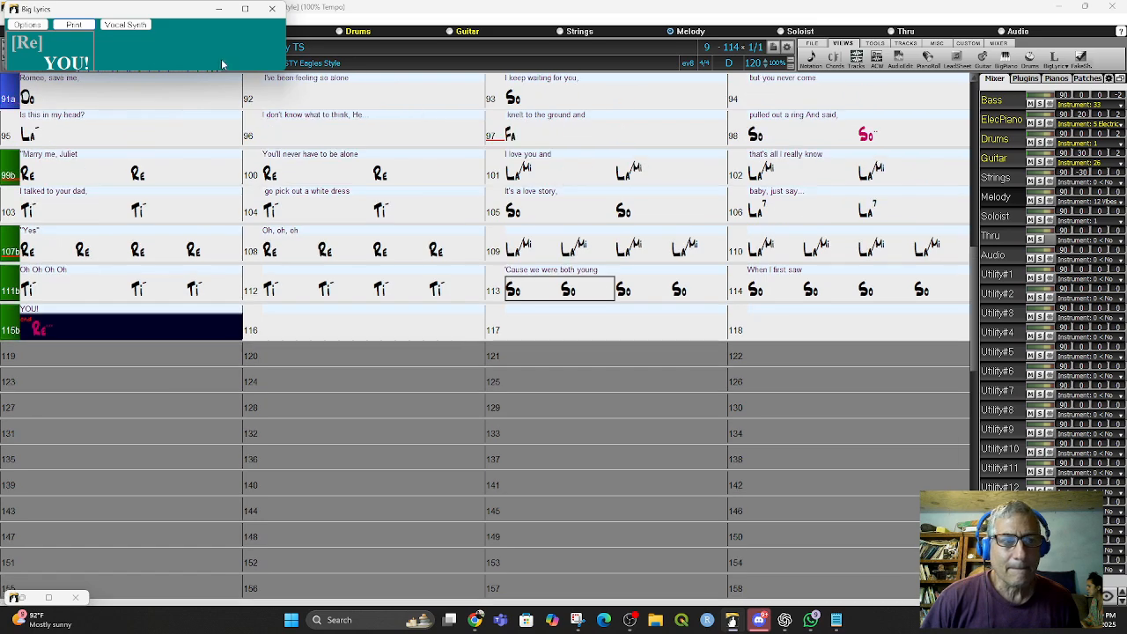
{"action": "double_click", "coordinate": [25, 102]}
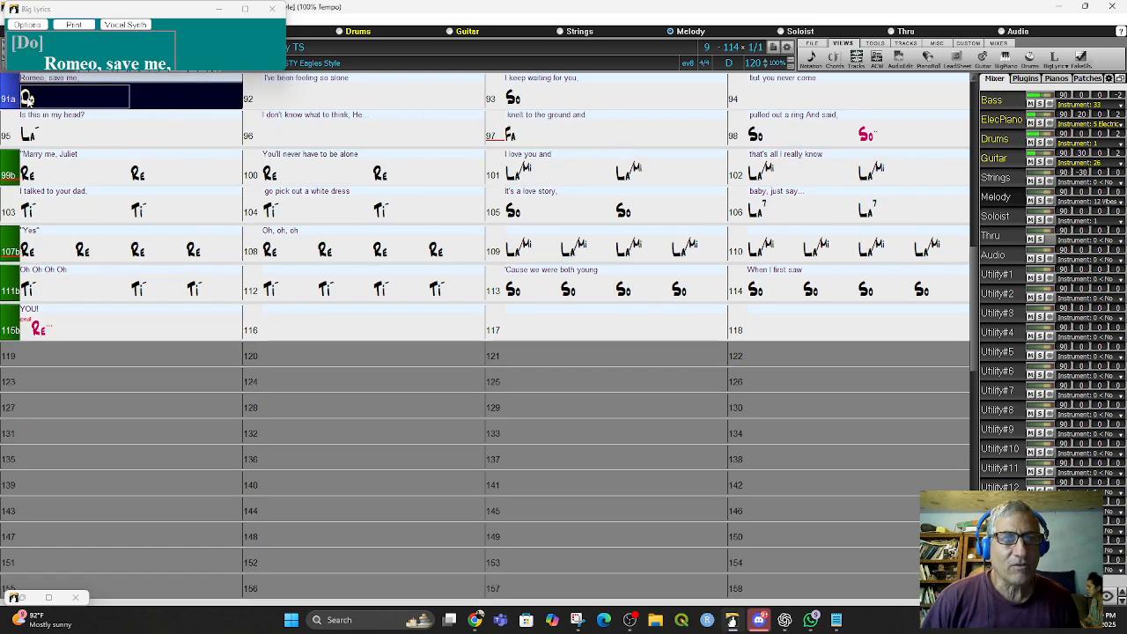
{"action": "left_click_drag", "start_coordinate": [271, 69], "coordinate": [270, 282]}
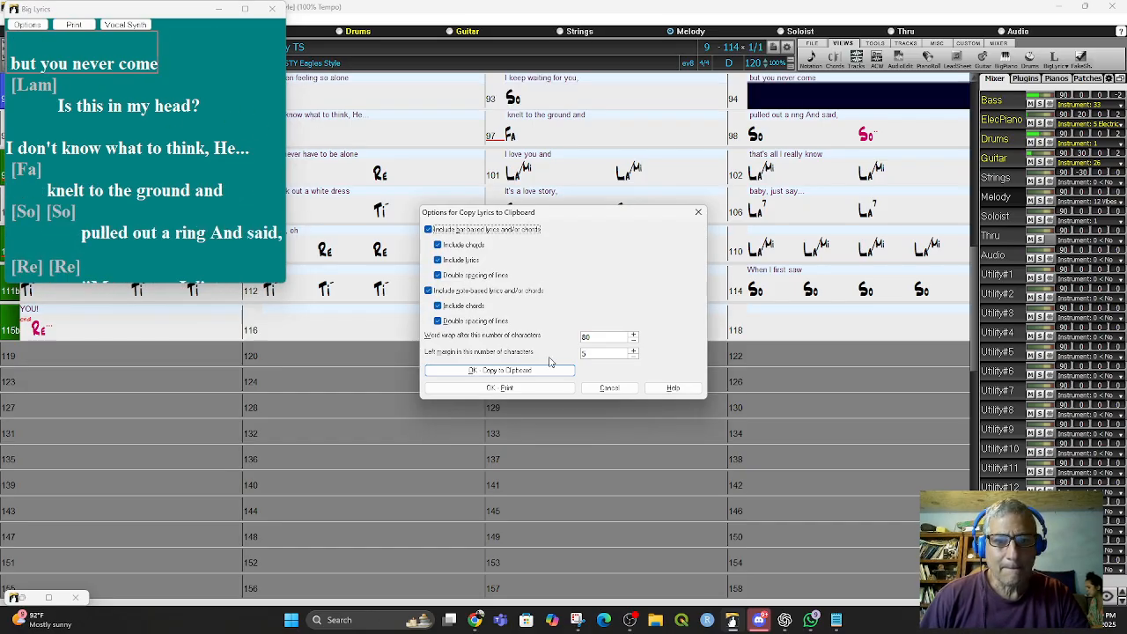
{"action": "left_click", "coordinate": [610, 387]}
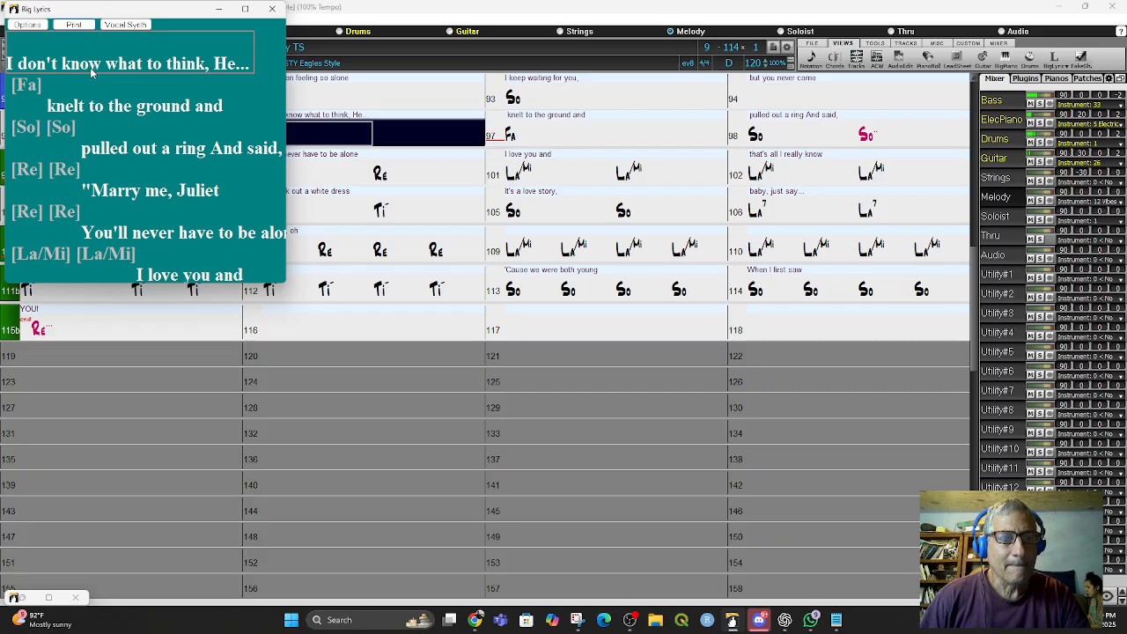
{"action": "left_click", "coordinate": [272, 10]}
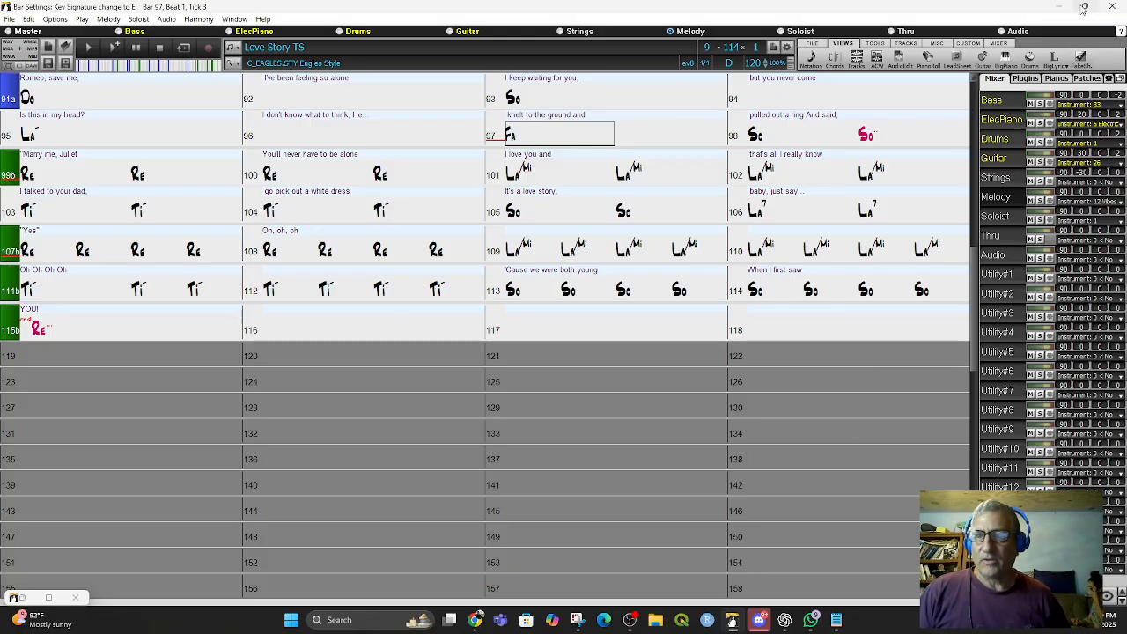
- Restore and resize the main song window, then reopen the Big Lyrics window
{"action": "left_click_drag", "start_coordinate": [1026, 8], "coordinate": [453, 42]}
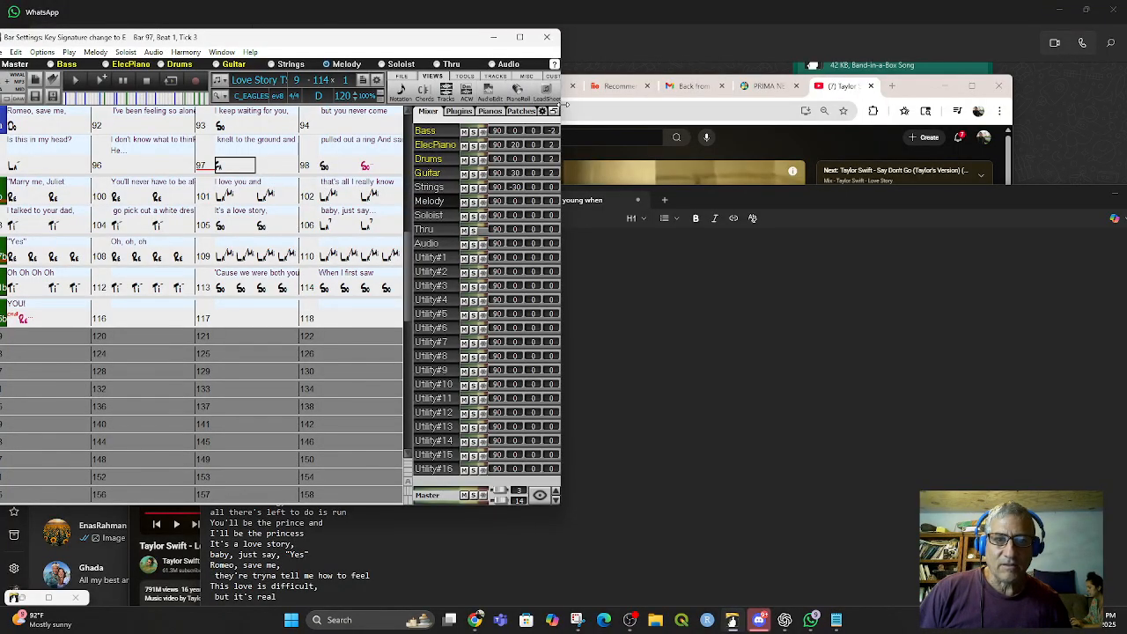
{"action": "left_click_drag", "start_coordinate": [561, 123], "coordinate": [783, 130]}
{"action": "left_click", "coordinate": [712, 93]}
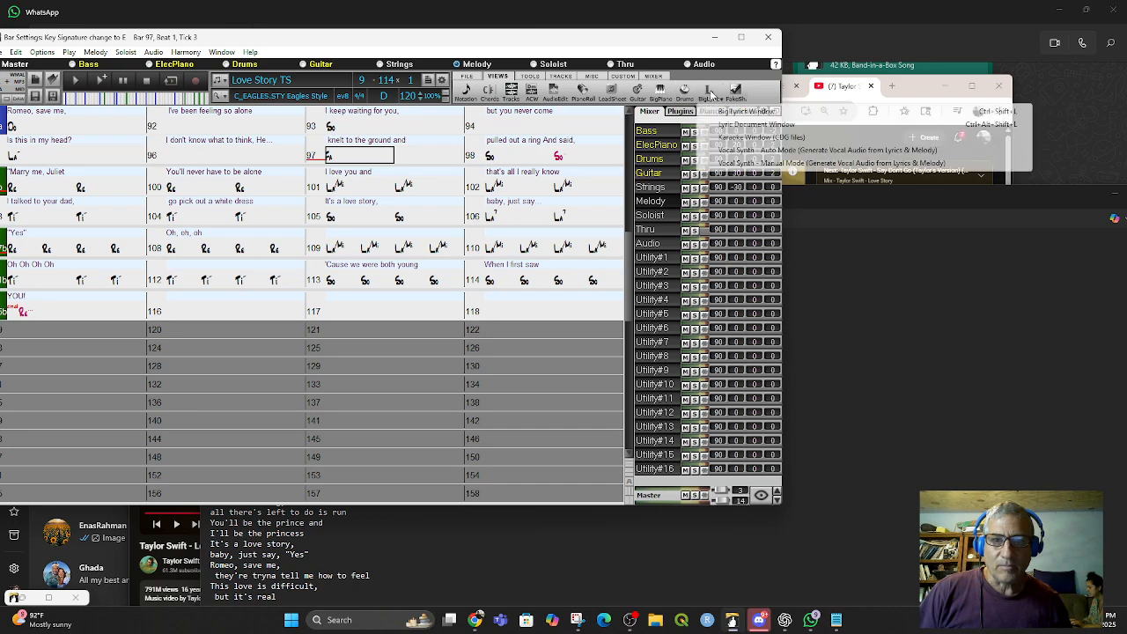
{"action": "left_click", "coordinate": [720, 111]}
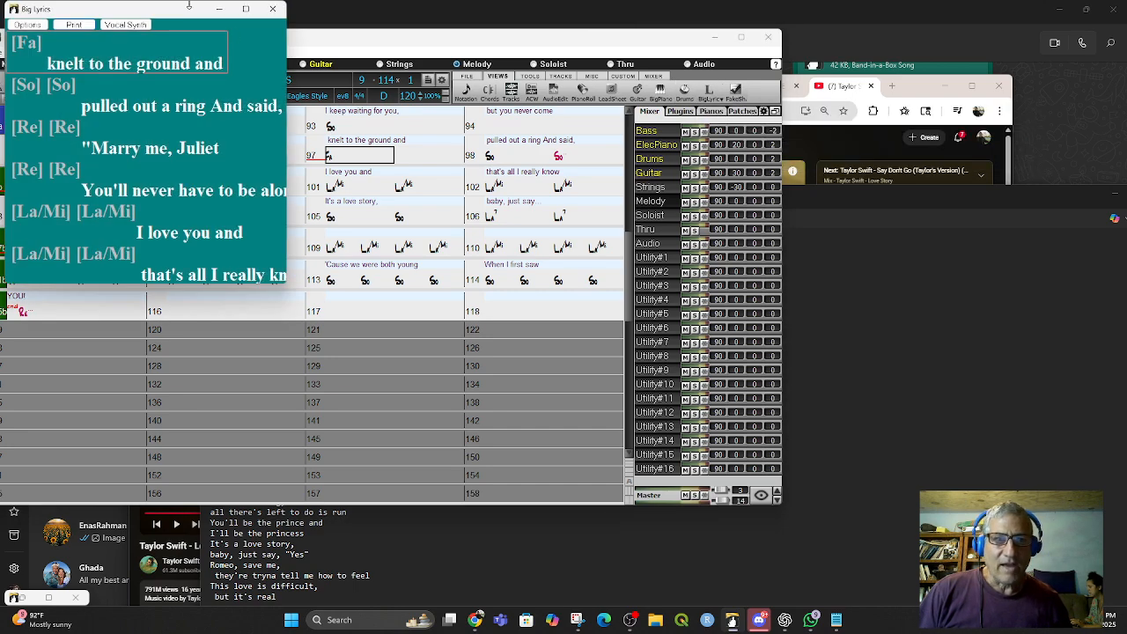
- Arrange the Big Lyrics window beside a narrowed main window and enlarge it to show more lines
{"action": "left_click_drag", "start_coordinate": [185, 14], "coordinate": [965, 51]}
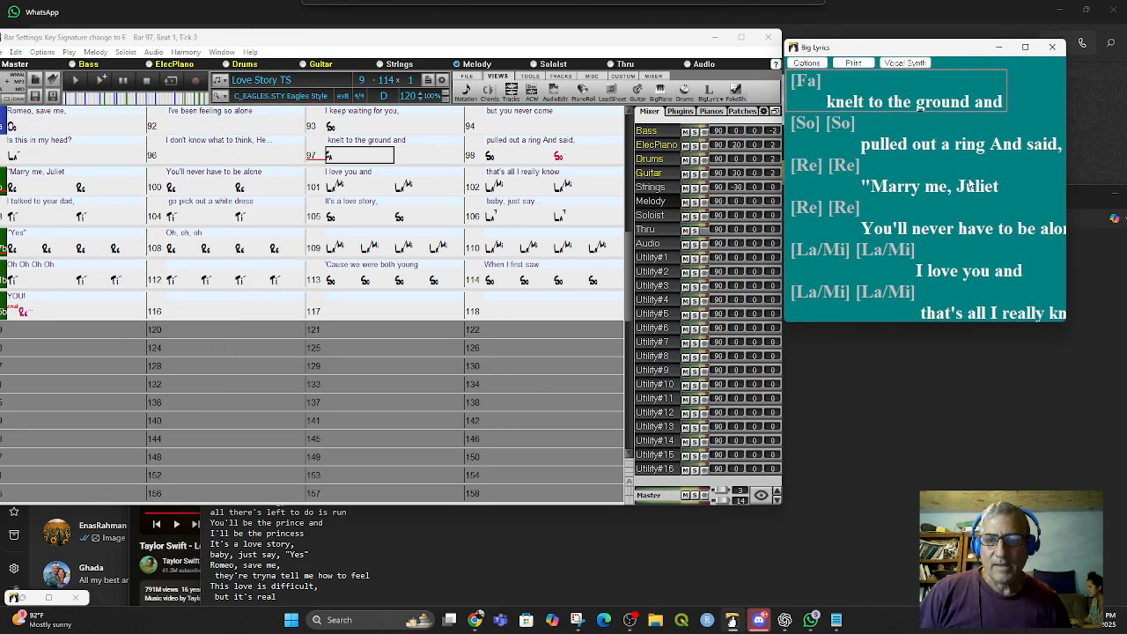
{"action": "left_click_drag", "start_coordinate": [988, 322], "coordinate": [988, 544]}
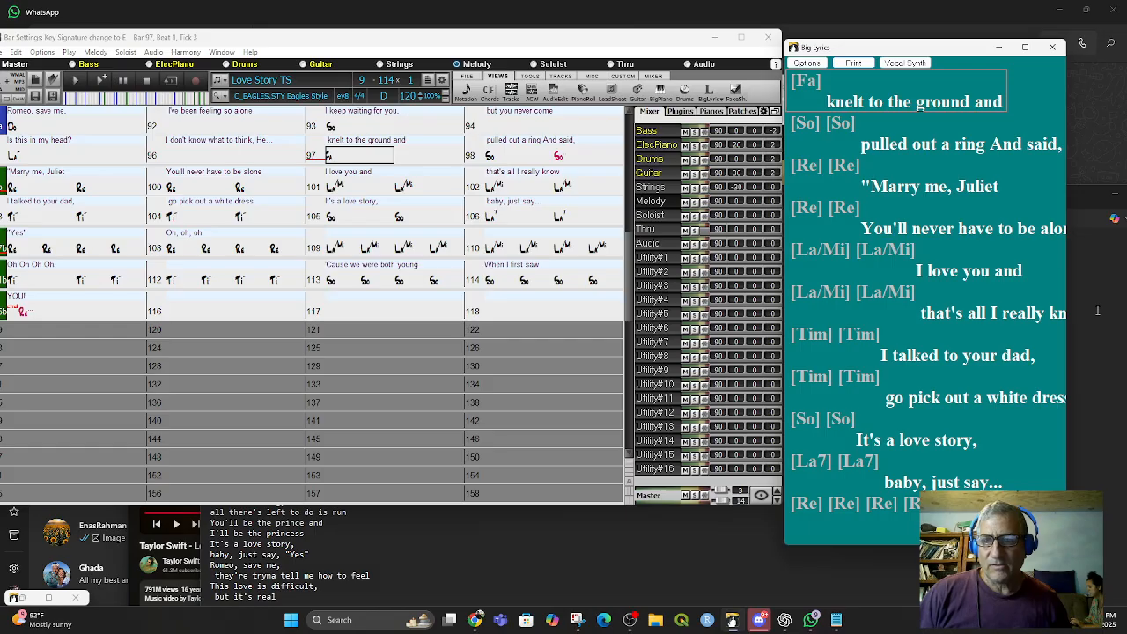
{"action": "left_click_drag", "start_coordinate": [1068, 308], "coordinate": [1119, 308]}
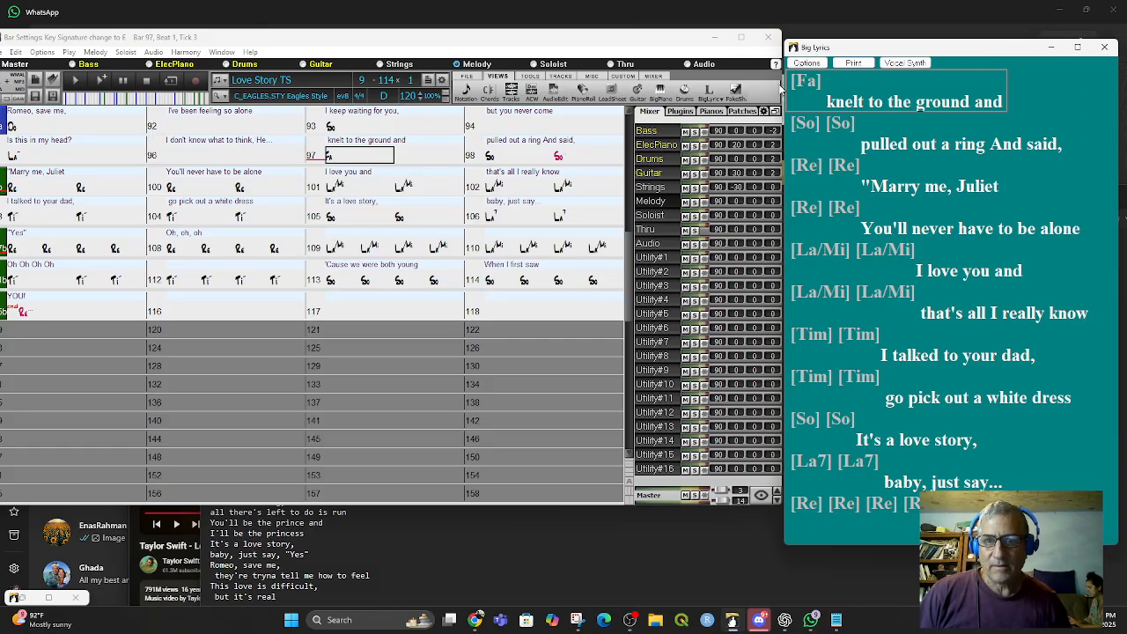
{"action": "left_click_drag", "start_coordinate": [783, 85], "coordinate": [554, 167]}
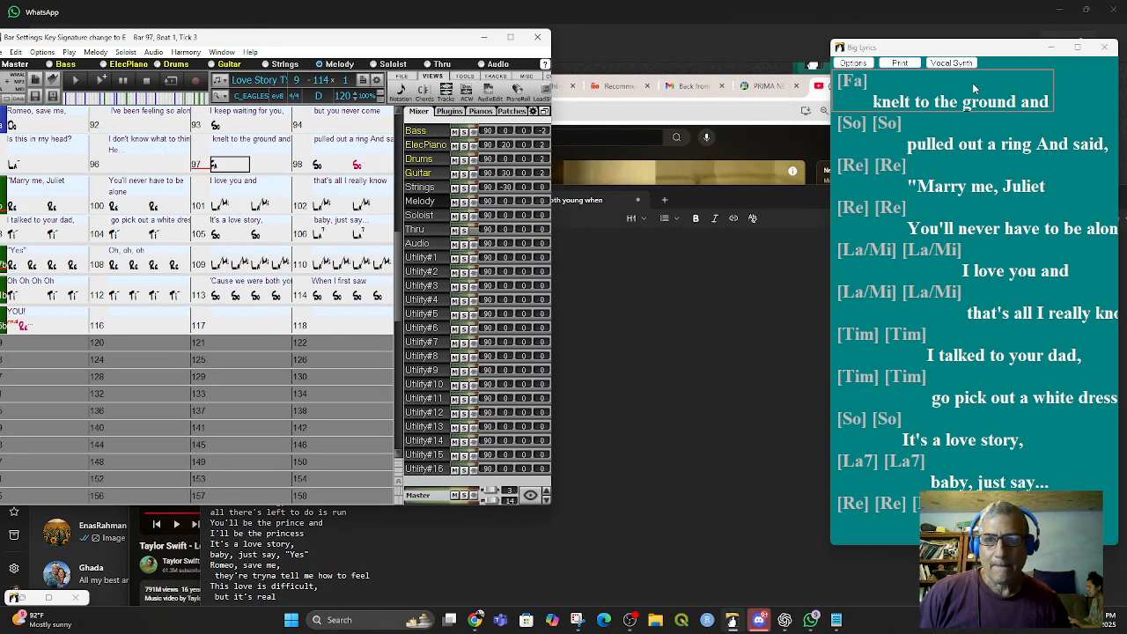
{"action": "left_click_drag", "start_coordinate": [973, 48], "coordinate": [721, 39]}
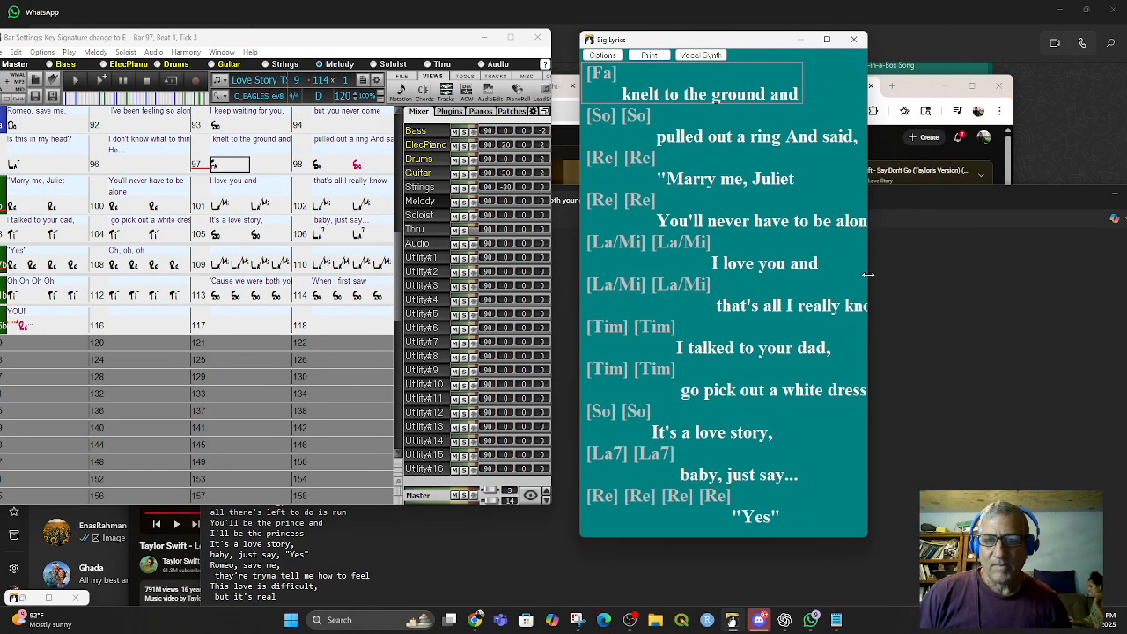
{"action": "left_click_drag", "start_coordinate": [868, 274], "coordinate": [1071, 277]}
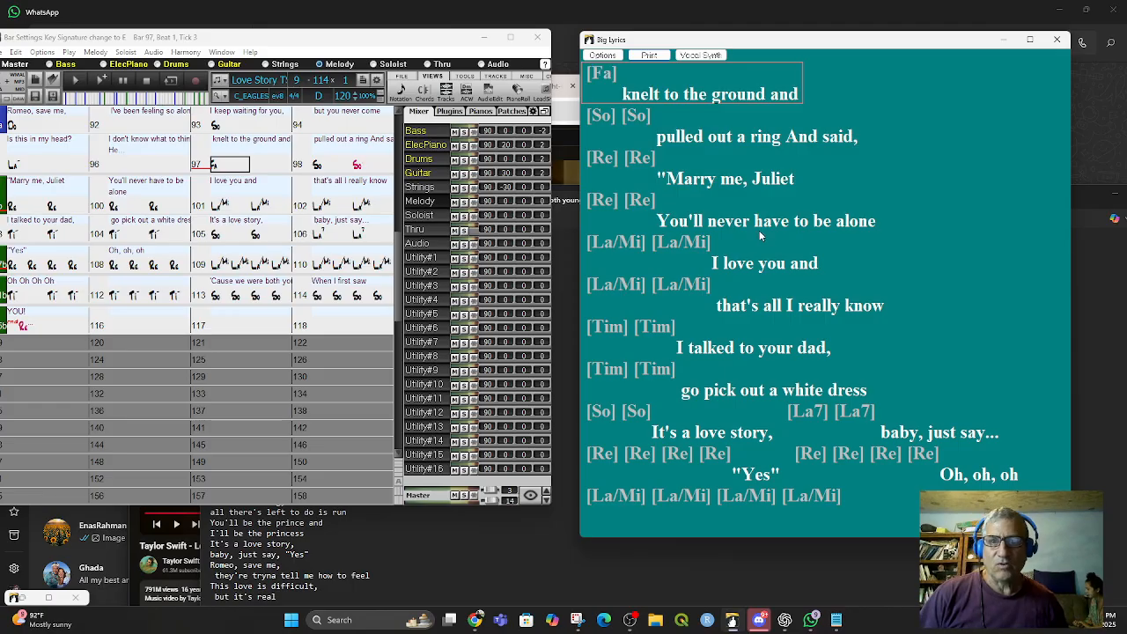
- Switch the chord display notation to Normal in the display preferences
{"action": "scroll", "coordinate": [122, 251], "scroll_direction": "up", "scroll_amount": 10}
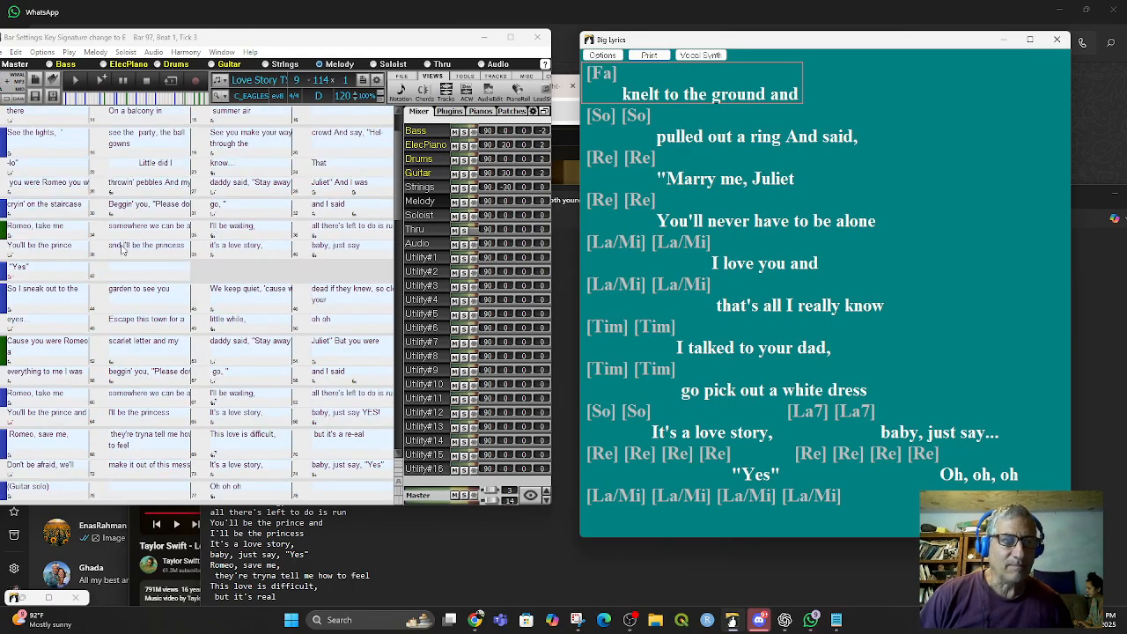
{"action": "scroll", "coordinate": [123, 250], "scroll_direction": "up", "scroll_amount": 1}
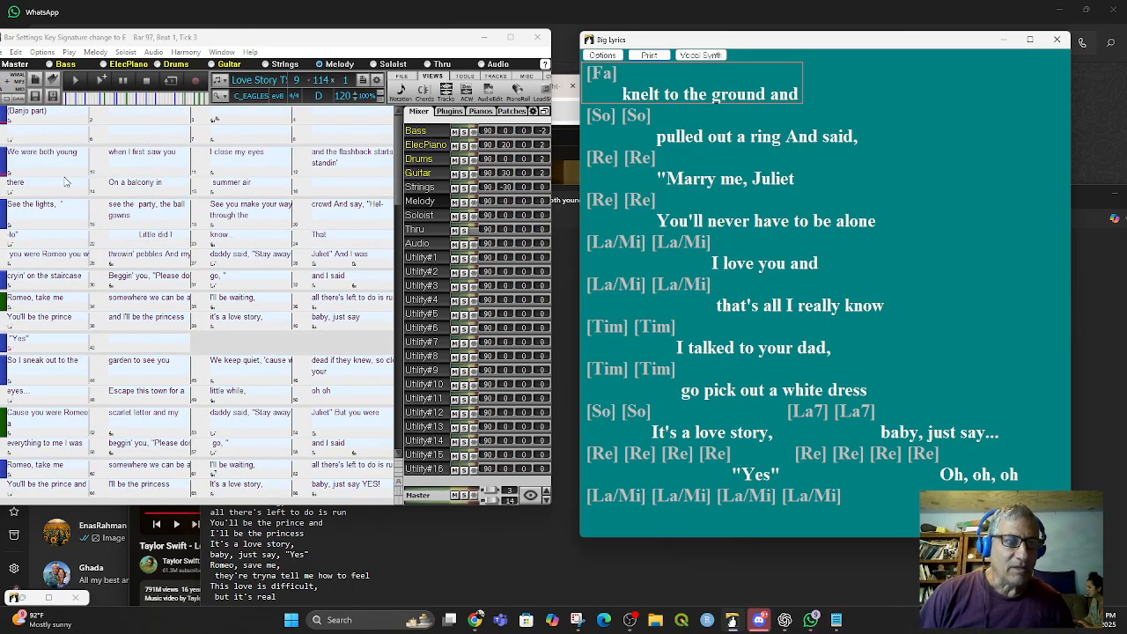
{"action": "left_click", "coordinate": [41, 53]}
{"action": "left_click", "coordinate": [66, 185]}
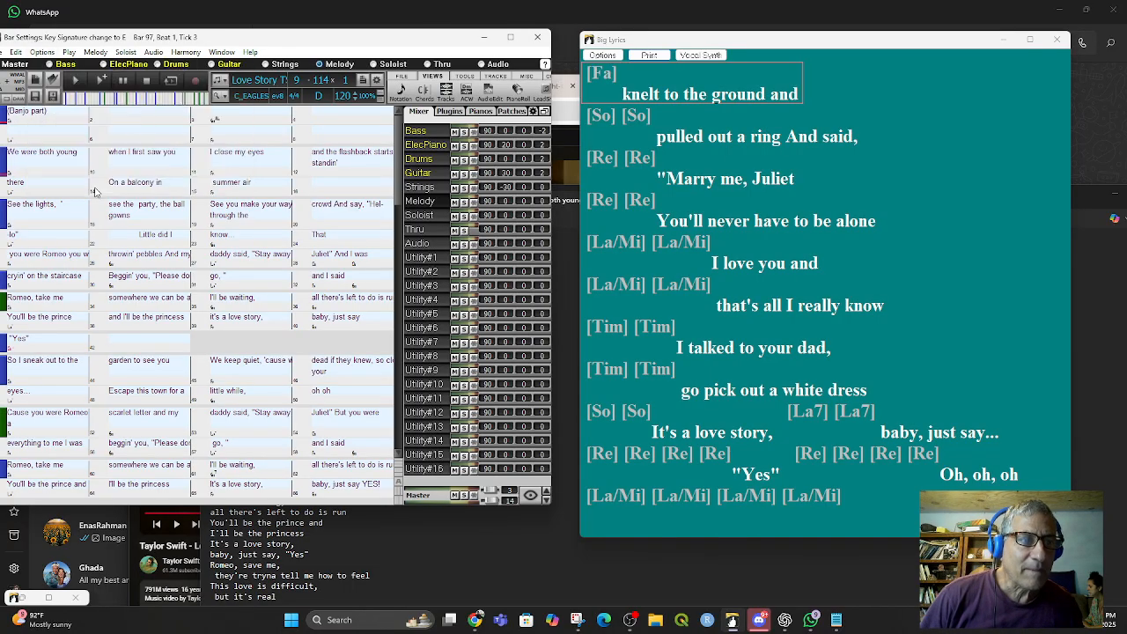
{"action": "left_click", "coordinate": [35, 66]}
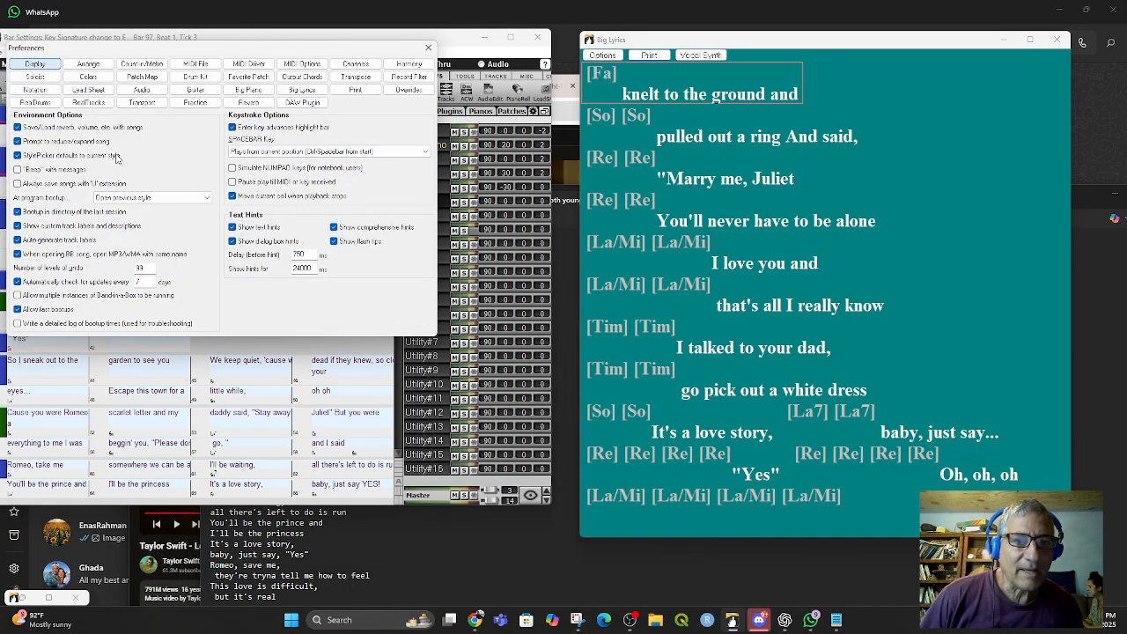
{"action": "left_click", "coordinate": [707, 286]}
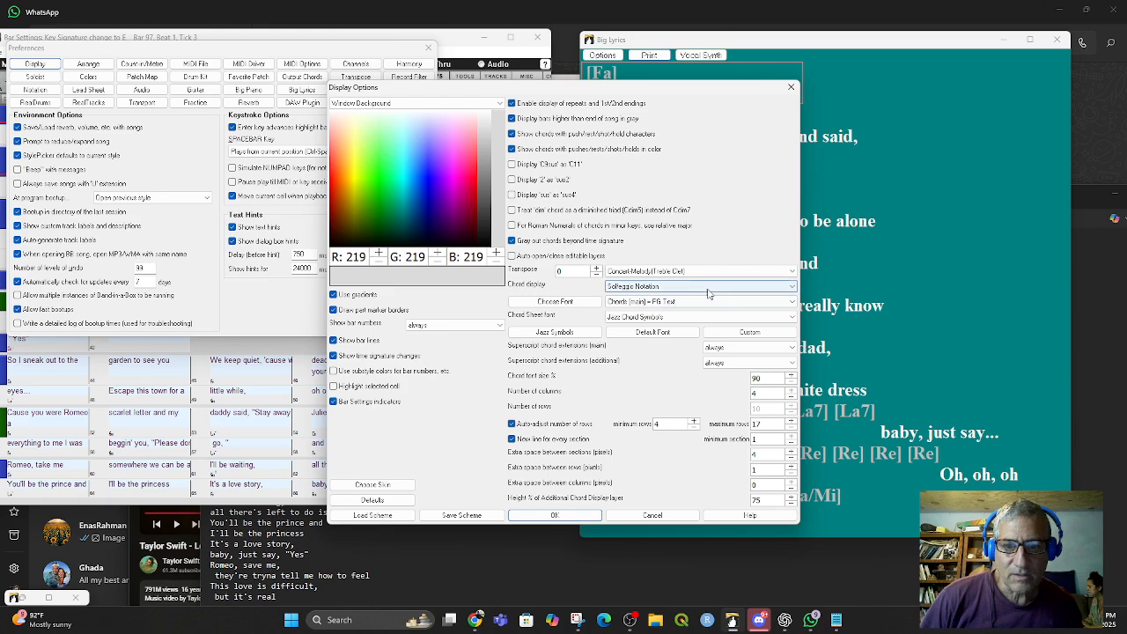
{"action": "left_click", "coordinate": [705, 295]}
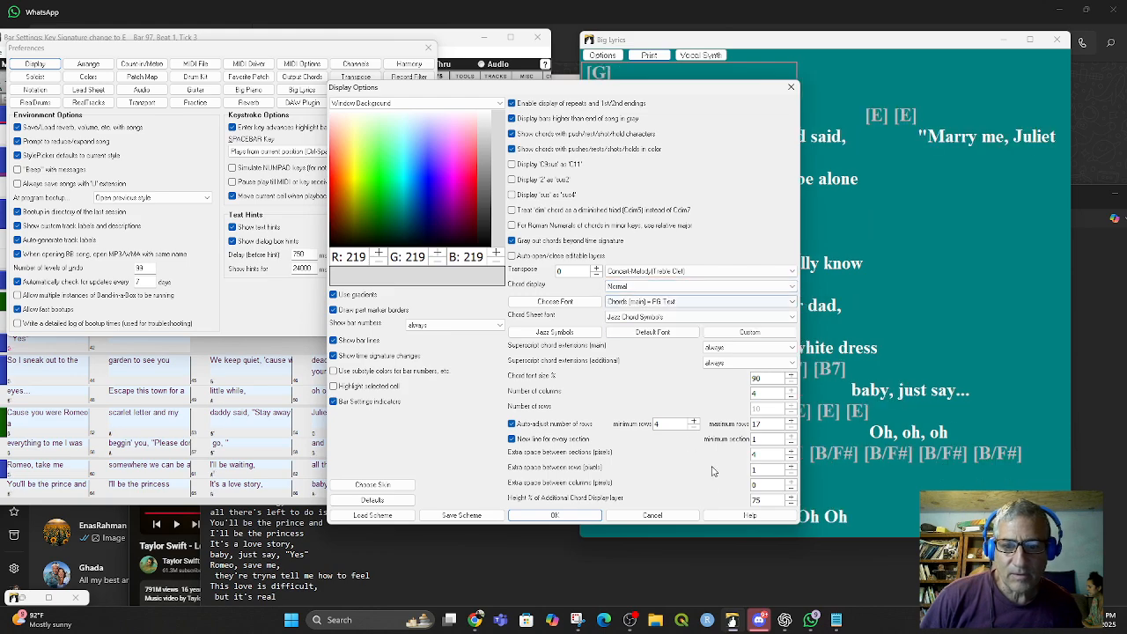
{"action": "left_click", "coordinate": [555, 516]}
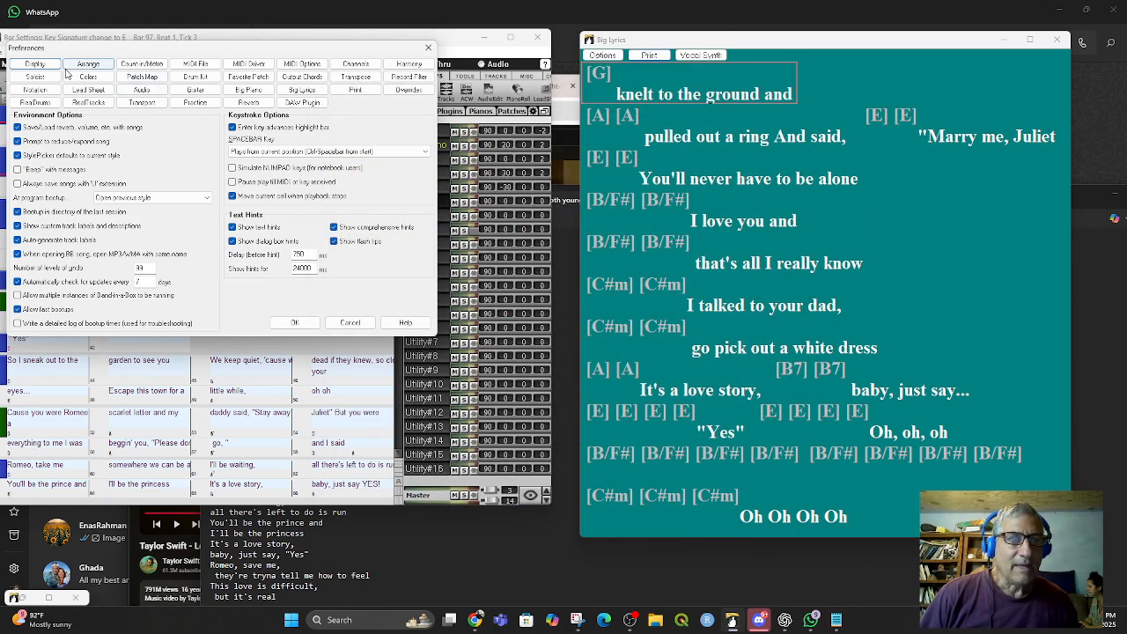
{"action": "left_click", "coordinate": [428, 47]}
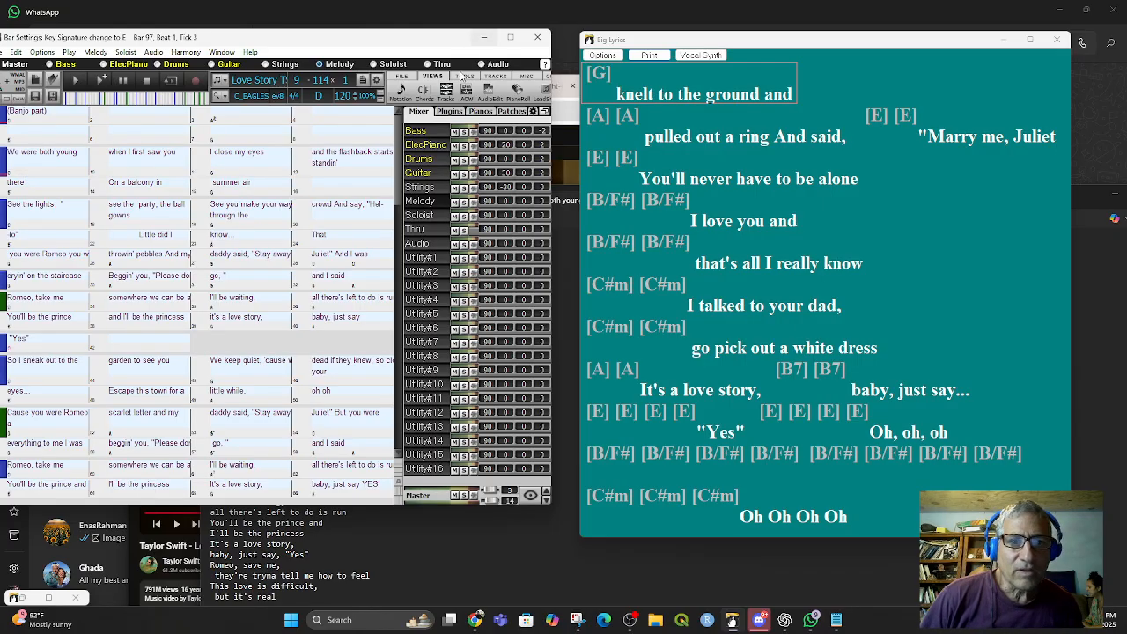
- Bring the chord sheet window back so it shows bar numbers and chords under the lyrics
{"action": "scroll", "coordinate": [236, 179], "scroll_direction": "down", "scroll_amount": 3}
{"action": "scroll", "coordinate": [237, 179], "scroll_direction": "up", "scroll_amount": 3}
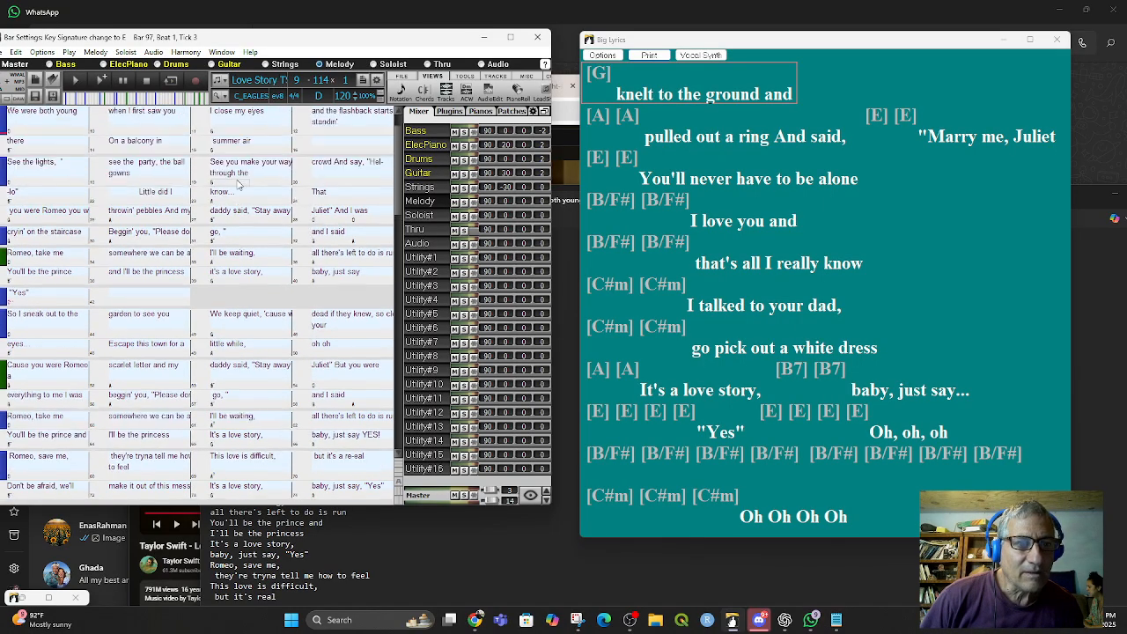
{"action": "left_click", "coordinate": [199, 146]}
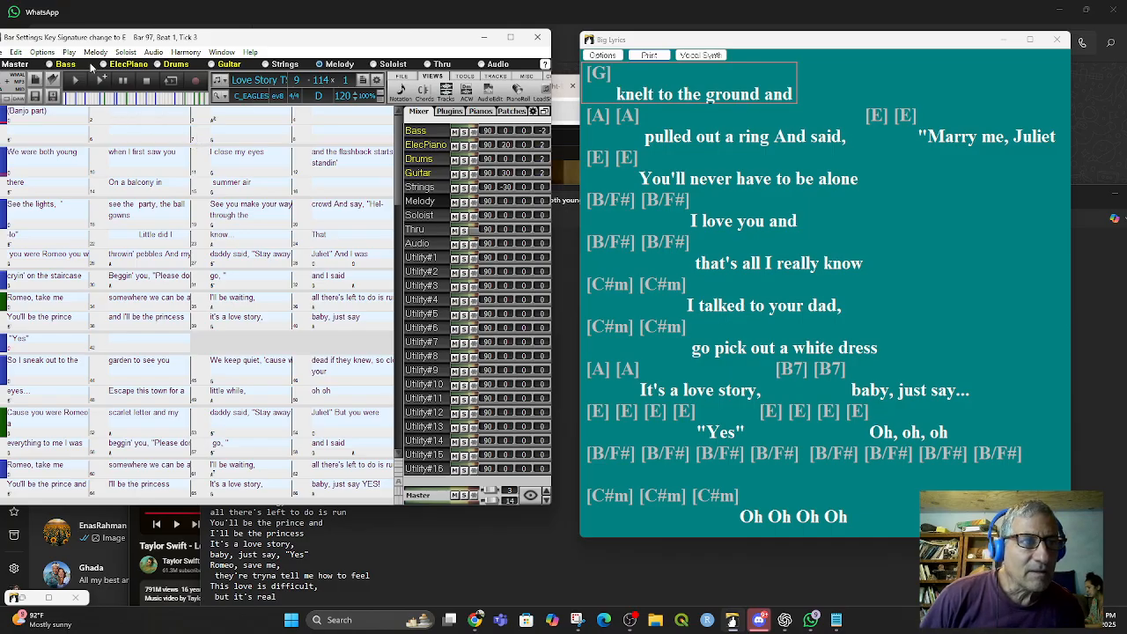
{"action": "left_click", "coordinate": [223, 51]}
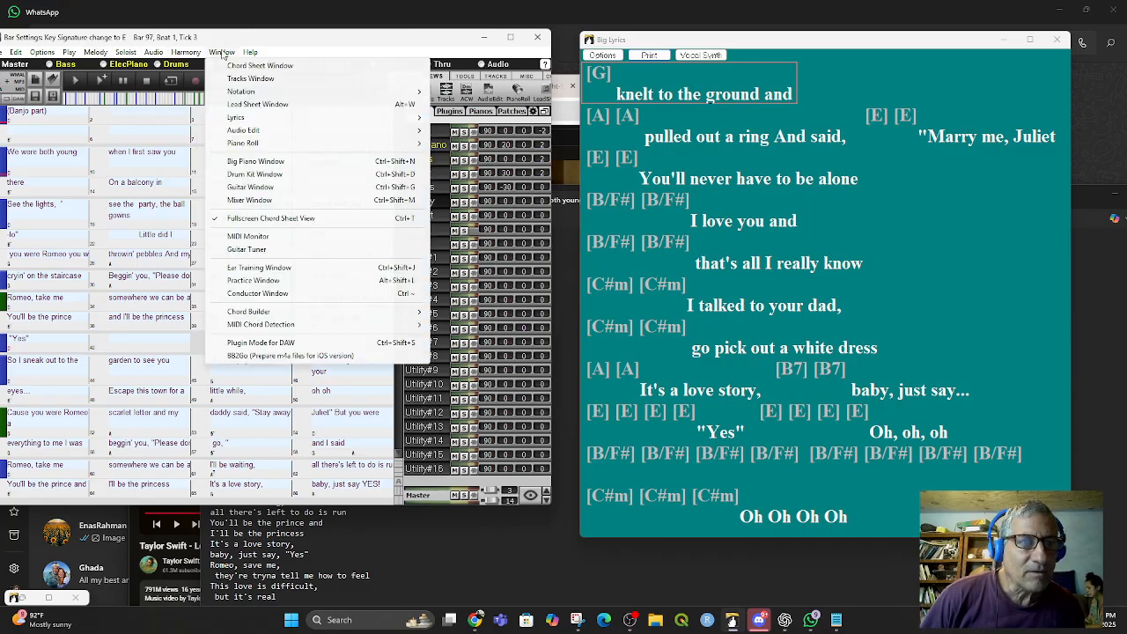
{"action": "left_click", "coordinate": [243, 66]}
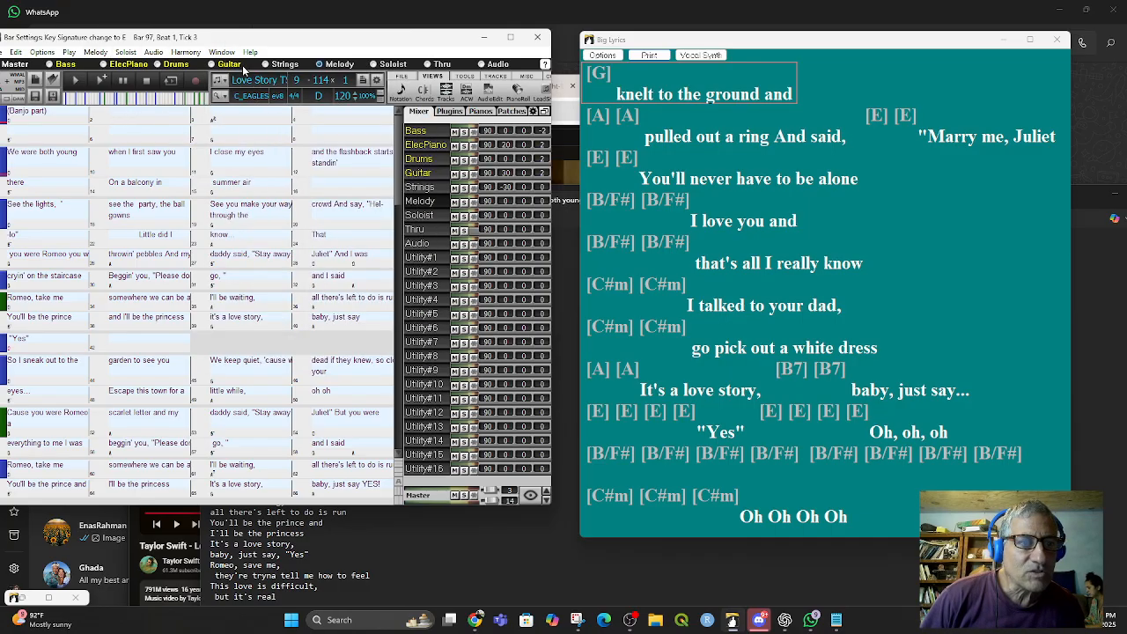
{"action": "double_click", "coordinate": [353, 507]}
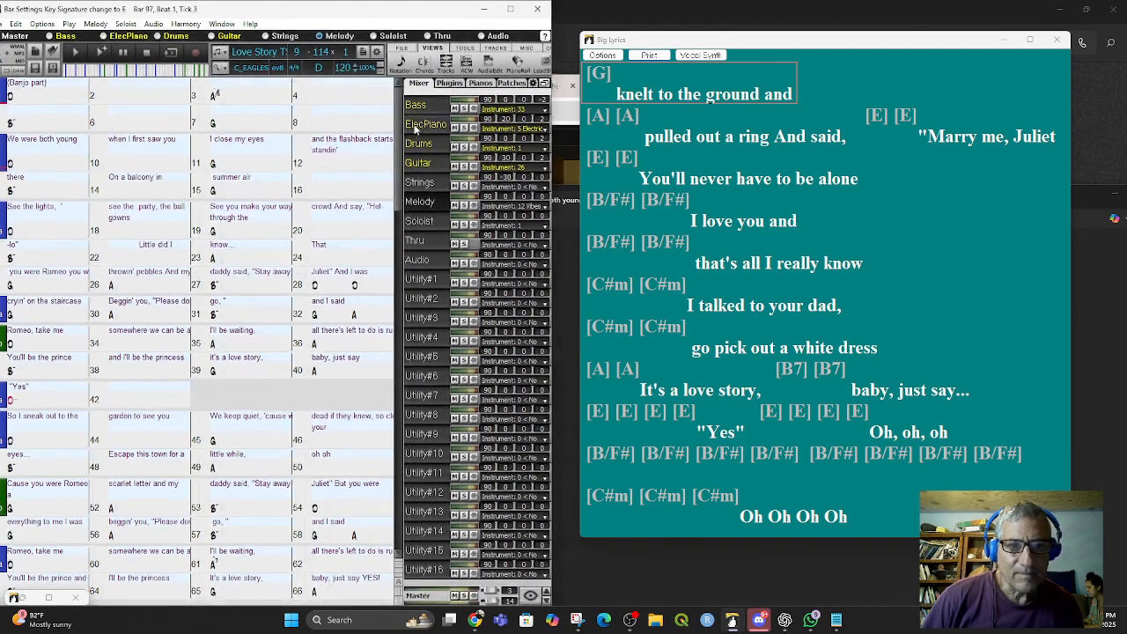
- Select different bars in the chord sheet and Big Lyrics window to check the lyric display follows the song position
{"action": "left_click", "coordinate": [26, 166]}
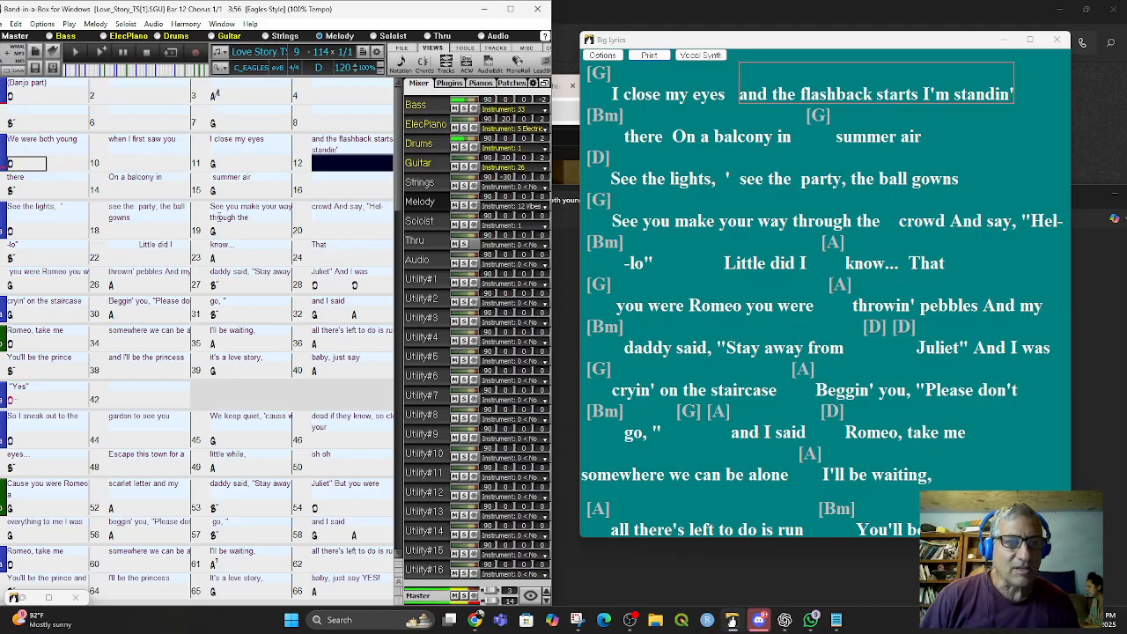
{"action": "left_click", "coordinate": [121, 55]}
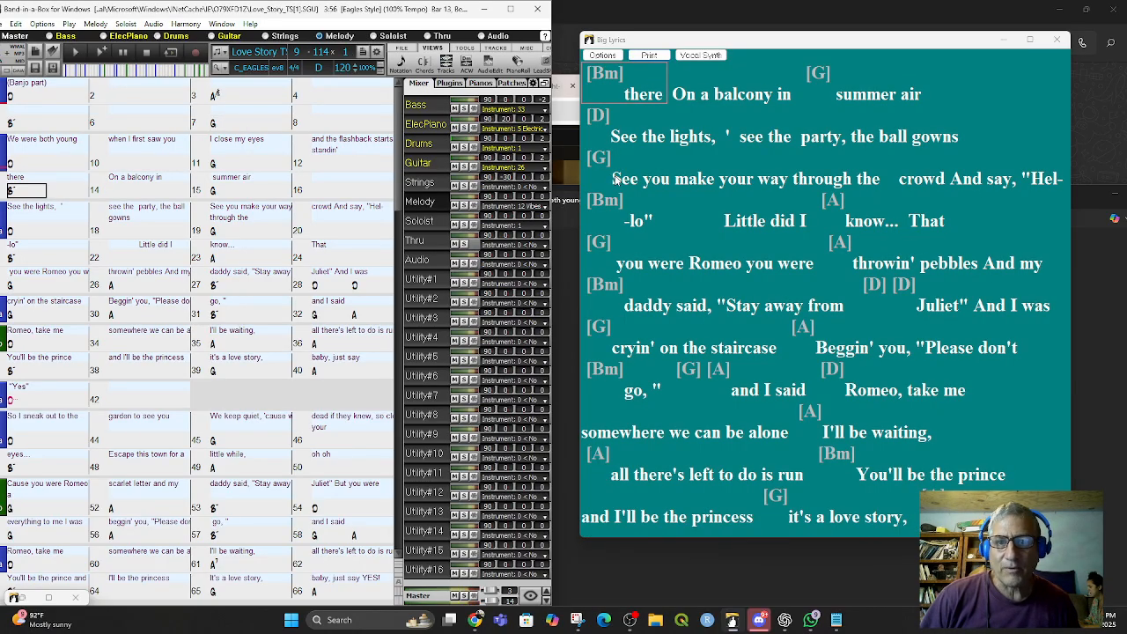
{"action": "left_click", "coordinate": [607, 169]}
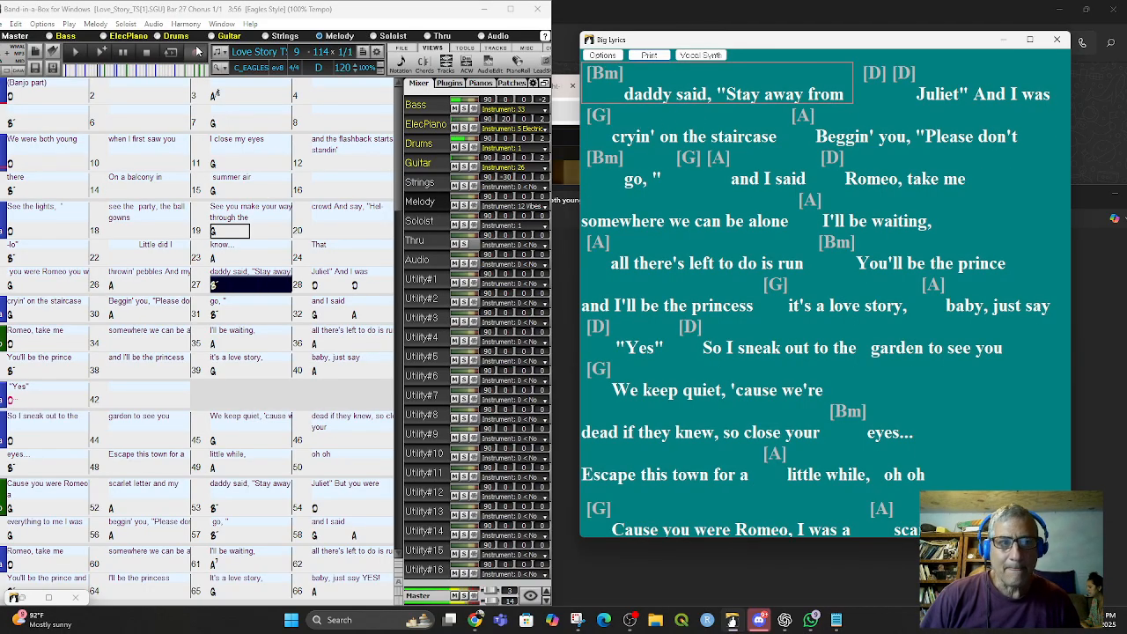
{"action": "left_click", "coordinate": [122, 53]}
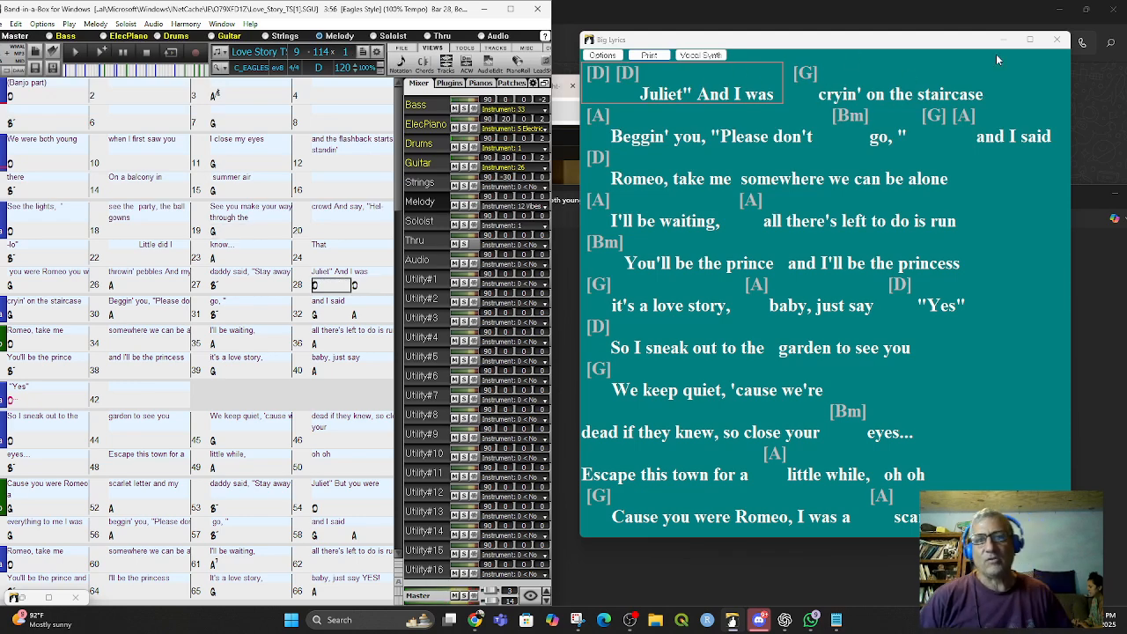
- Close the Big Lyrics window and widen the main song window across the screen
{"action": "left_click", "coordinate": [702, 55]}
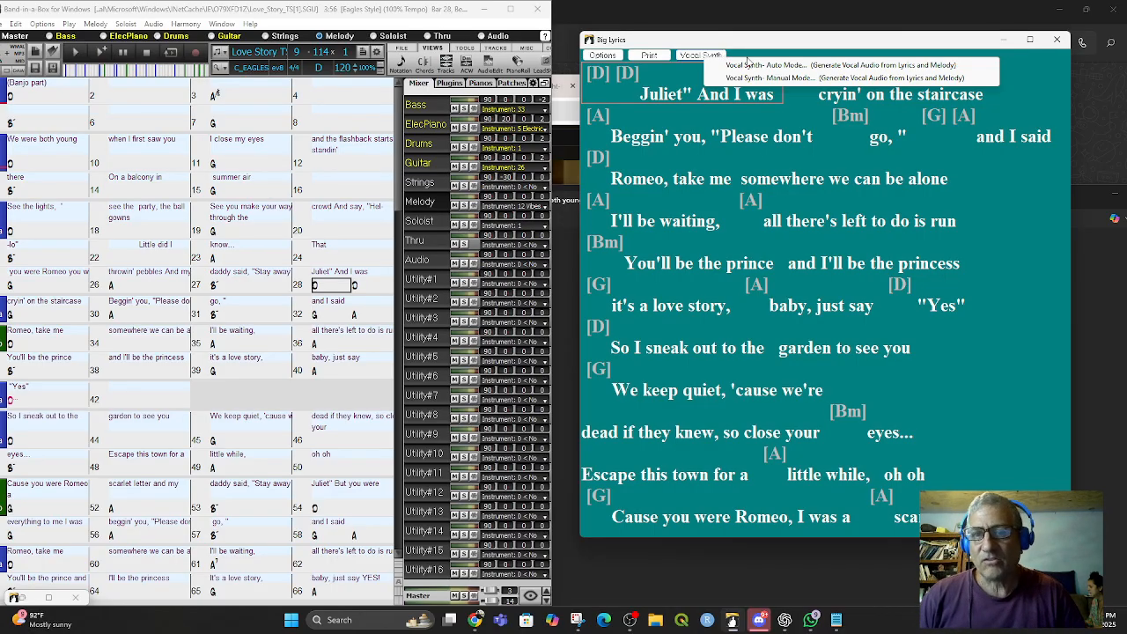
{"action": "left_click_drag", "start_coordinate": [777, 42], "coordinate": [789, 48]}
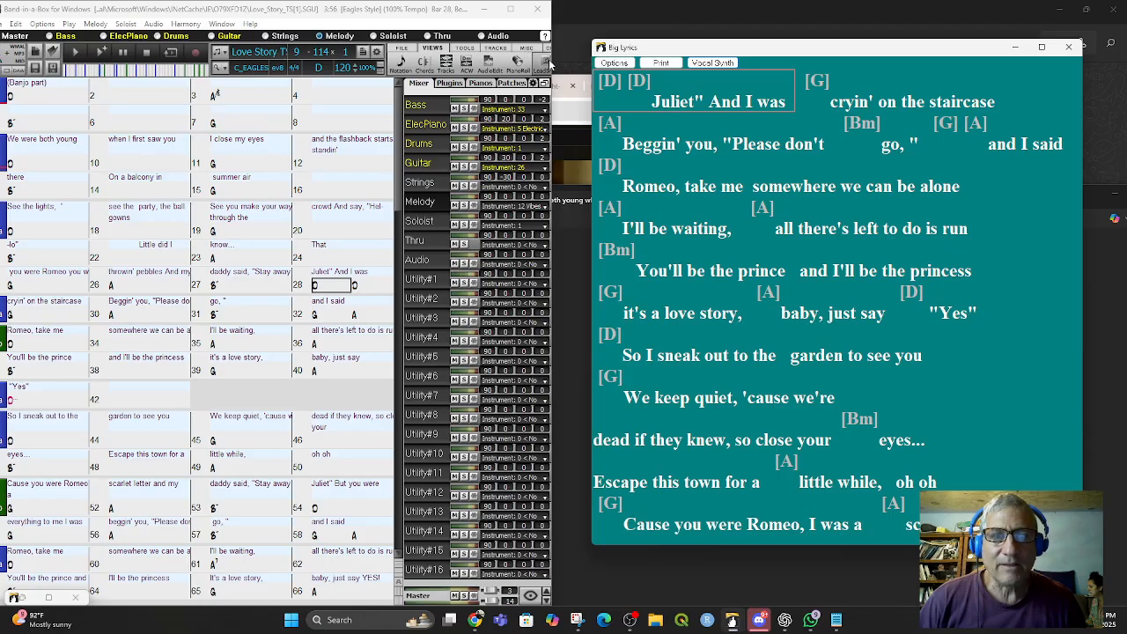
{"action": "left_click", "coordinate": [1070, 47]}
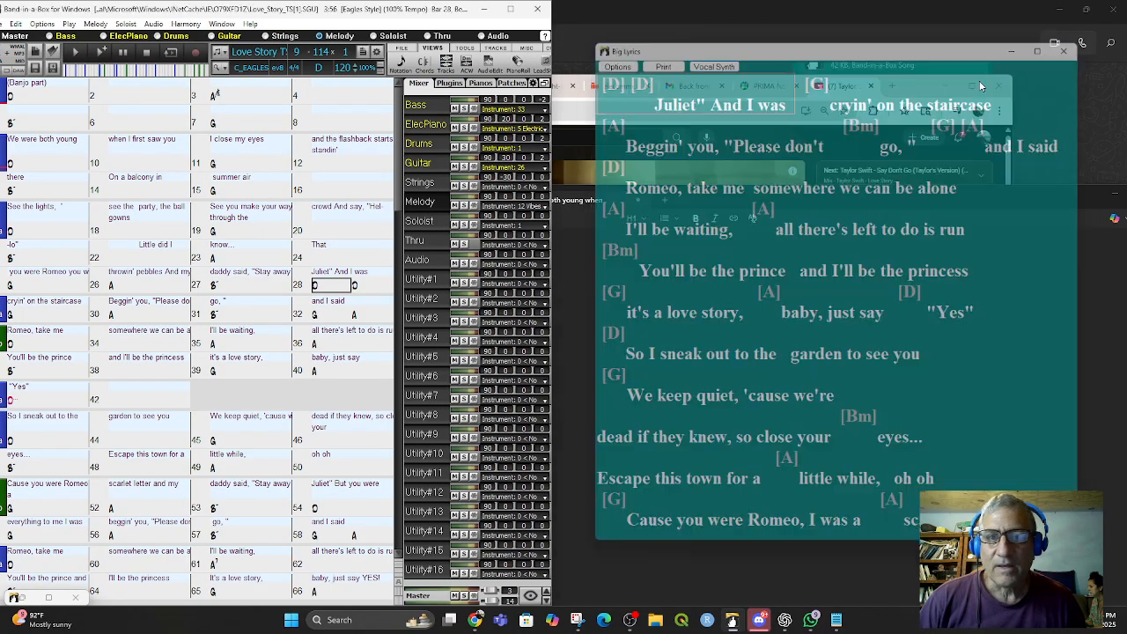
{"action": "left_click_drag", "start_coordinate": [552, 153], "coordinate": [1068, 137]}
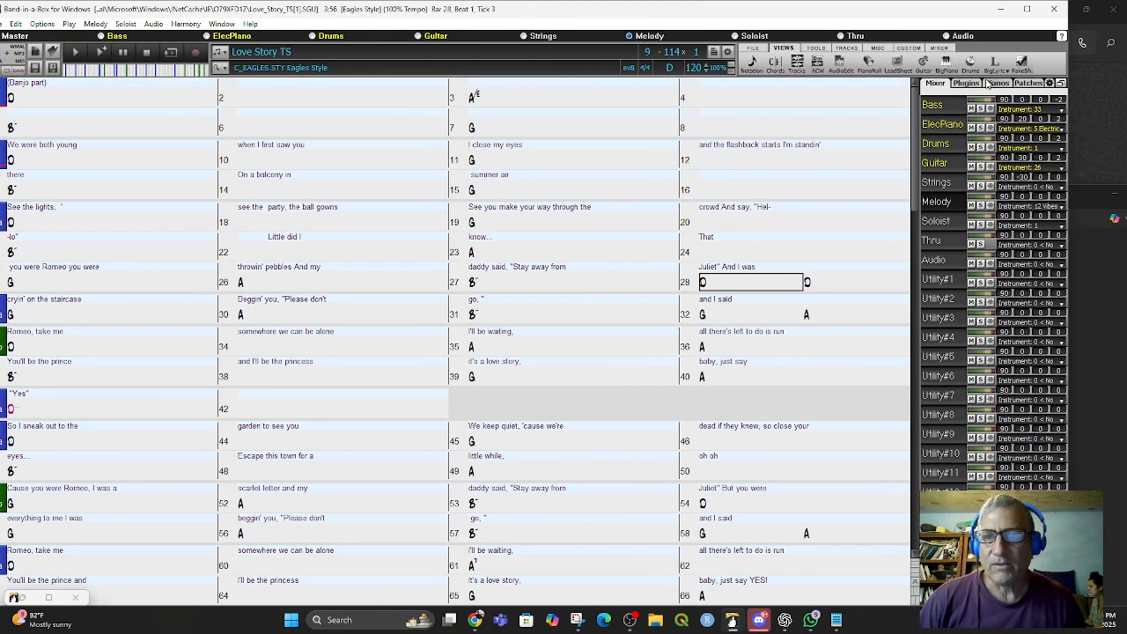
- Toggle the bar lyrics layer off and back on in the chord sheet
{"action": "left_click", "coordinate": [777, 63]}
{"action": "mouse_move", "coordinate": [758, 86]}
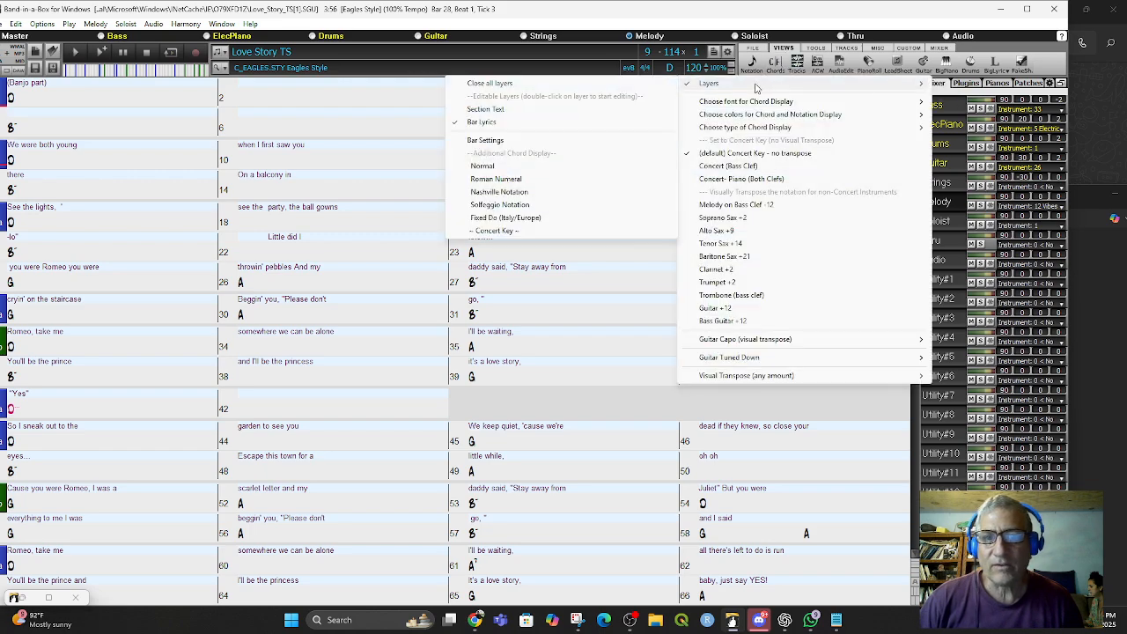
{"action": "left_click", "coordinate": [494, 123]}
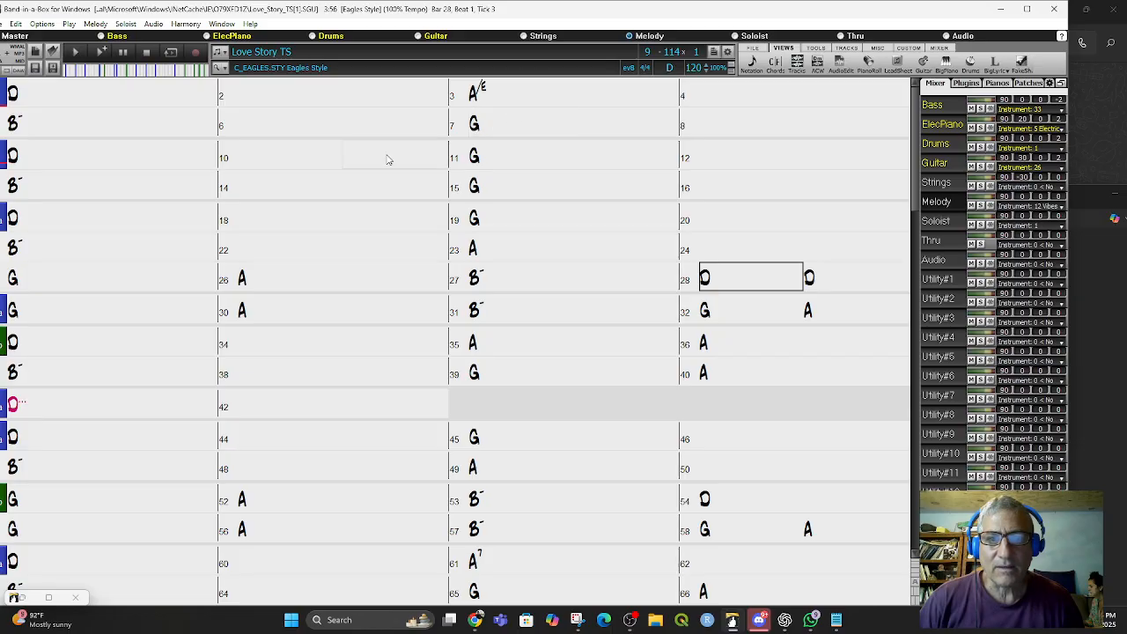
{"action": "left_click", "coordinate": [775, 63]}
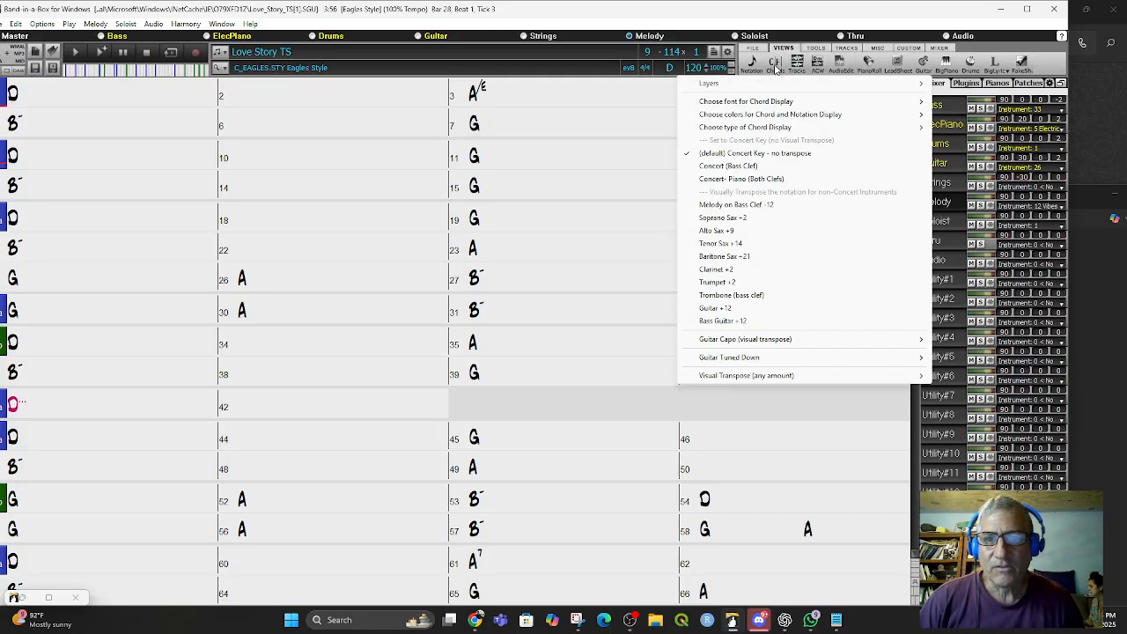
{"action": "mouse_move", "coordinate": [756, 85]}
{"action": "left_click", "coordinate": [484, 111]}
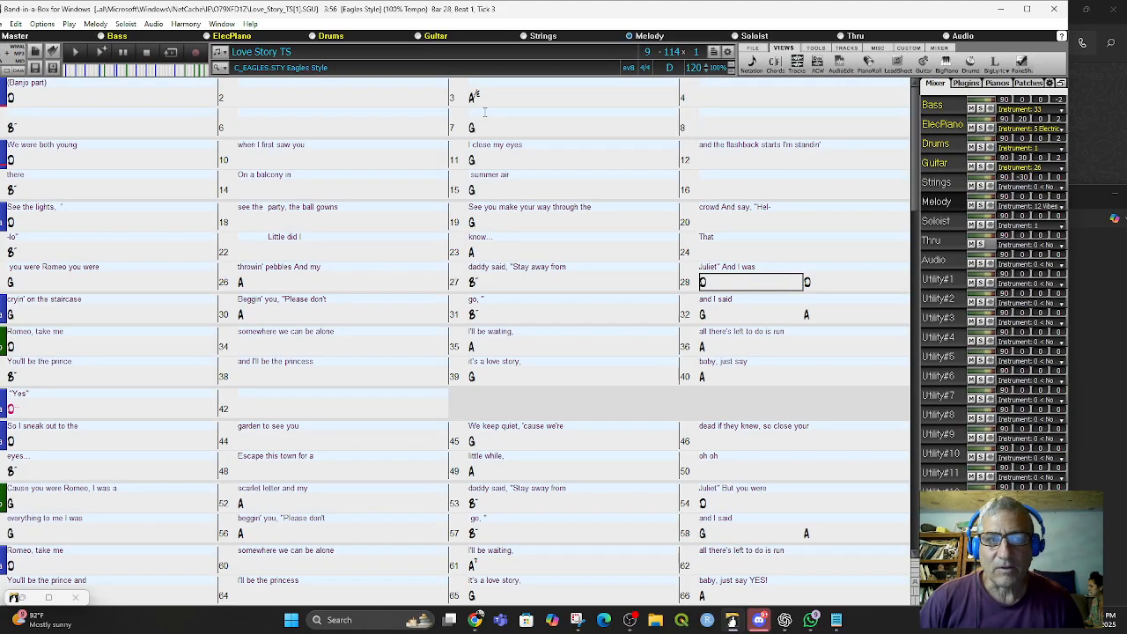
- Reopen the Big Lyrics window and review its Lyric Window Options without changing them
{"action": "left_click", "coordinate": [1000, 65]}
{"action": "left_click", "coordinate": [825, 99]}
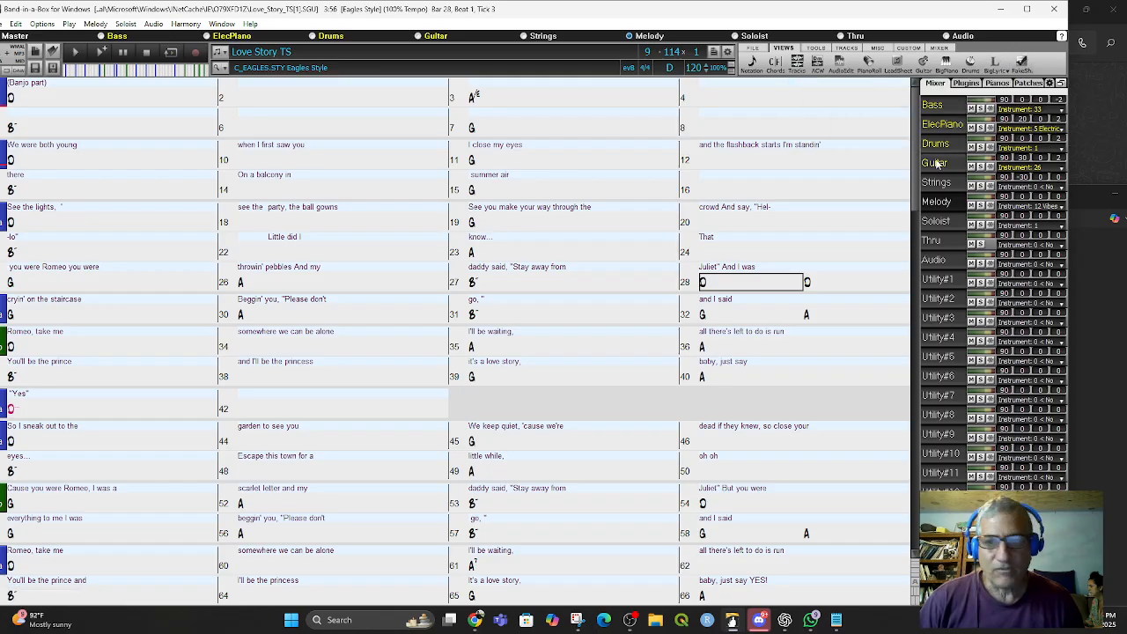
{"action": "left_click", "coordinate": [997, 63]}
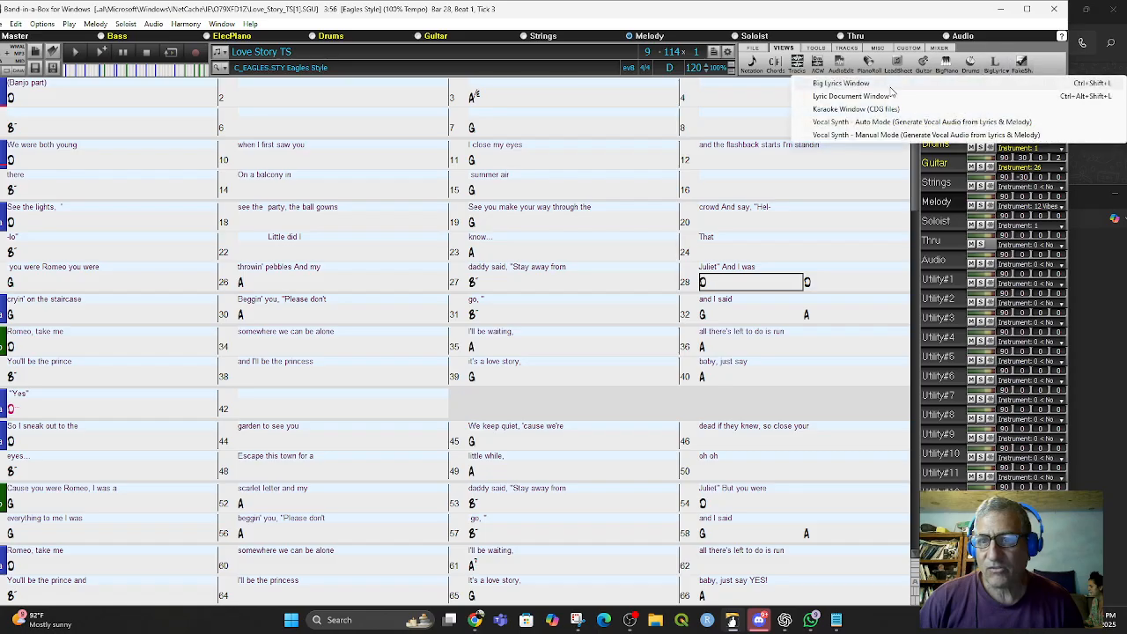
{"action": "left_click", "coordinate": [841, 83]}
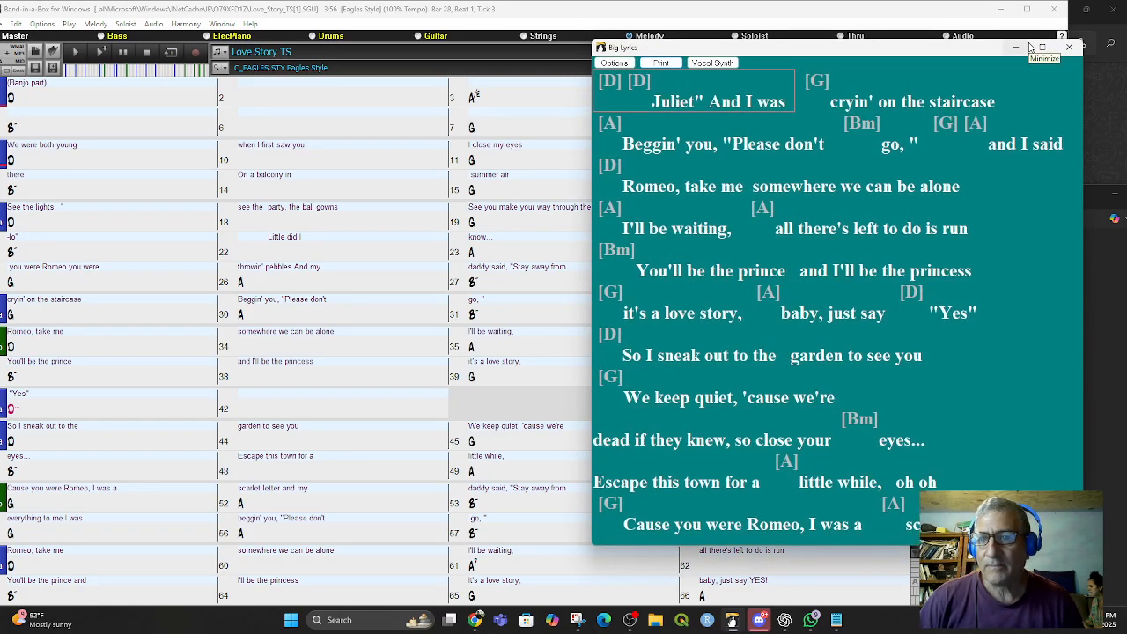
{"action": "left_click", "coordinate": [620, 64]}
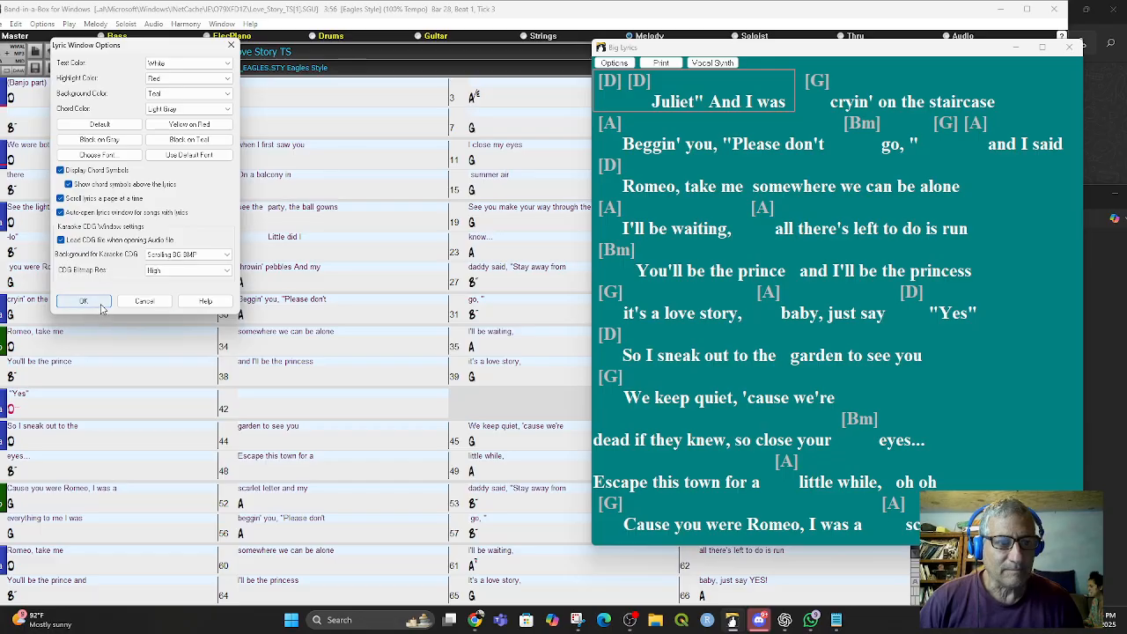
{"action": "left_click", "coordinate": [141, 302]}
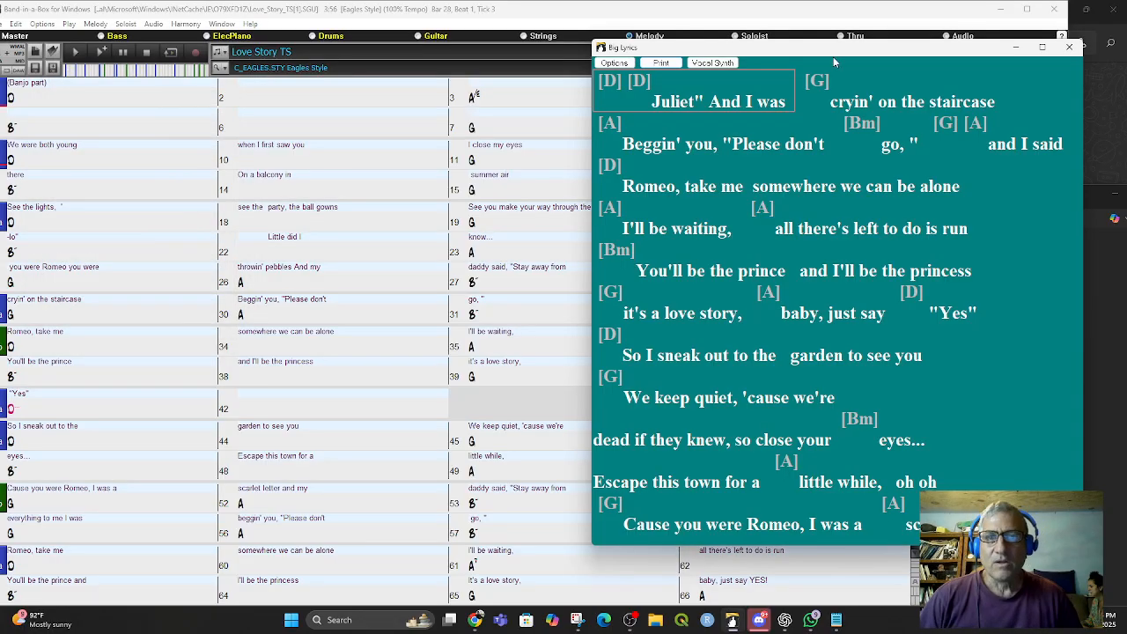